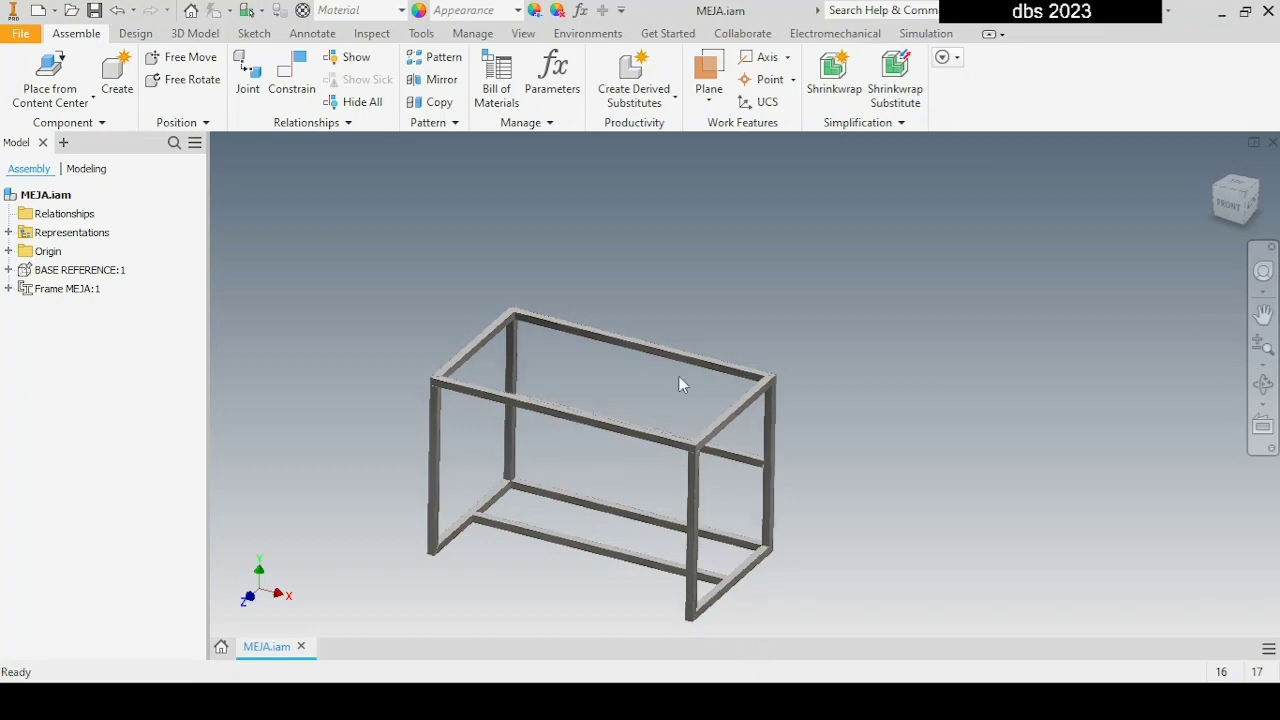
{"action": "middle_click", "coordinate": [679, 377]}
{"action": "middle_click", "coordinate": [679, 377]}
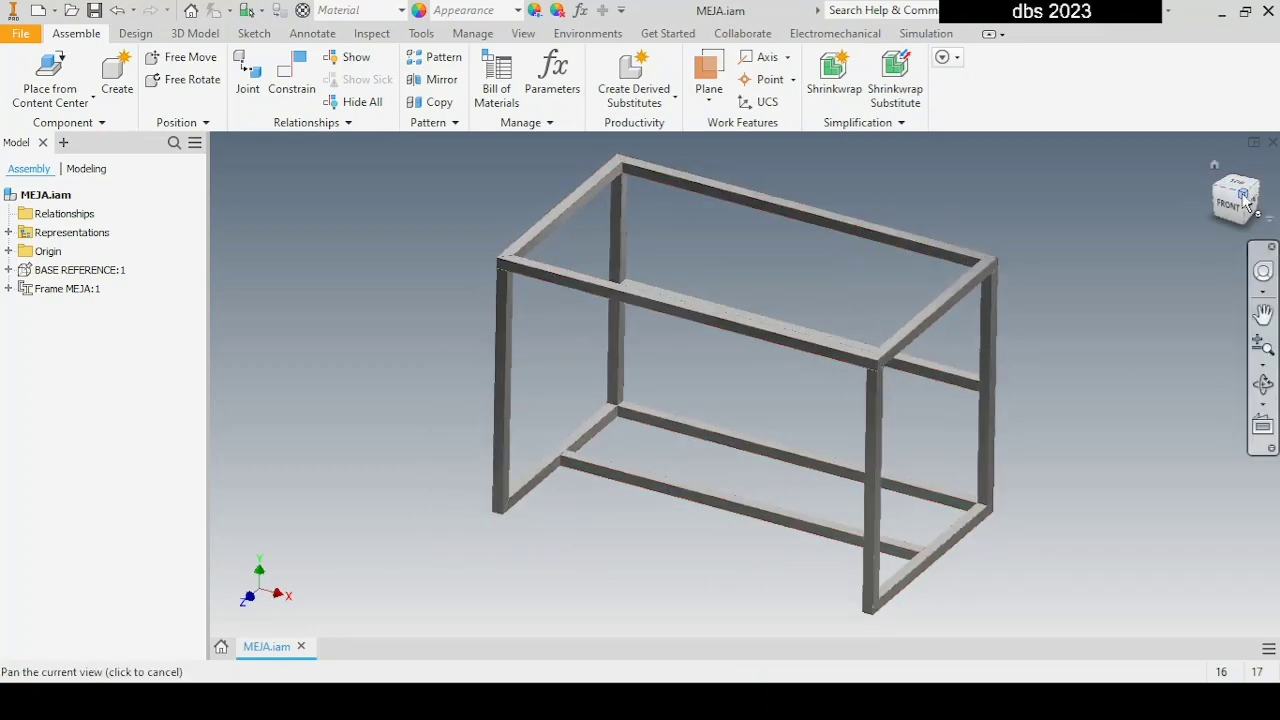
{"action": "left_click", "coordinate": [1244, 198]}
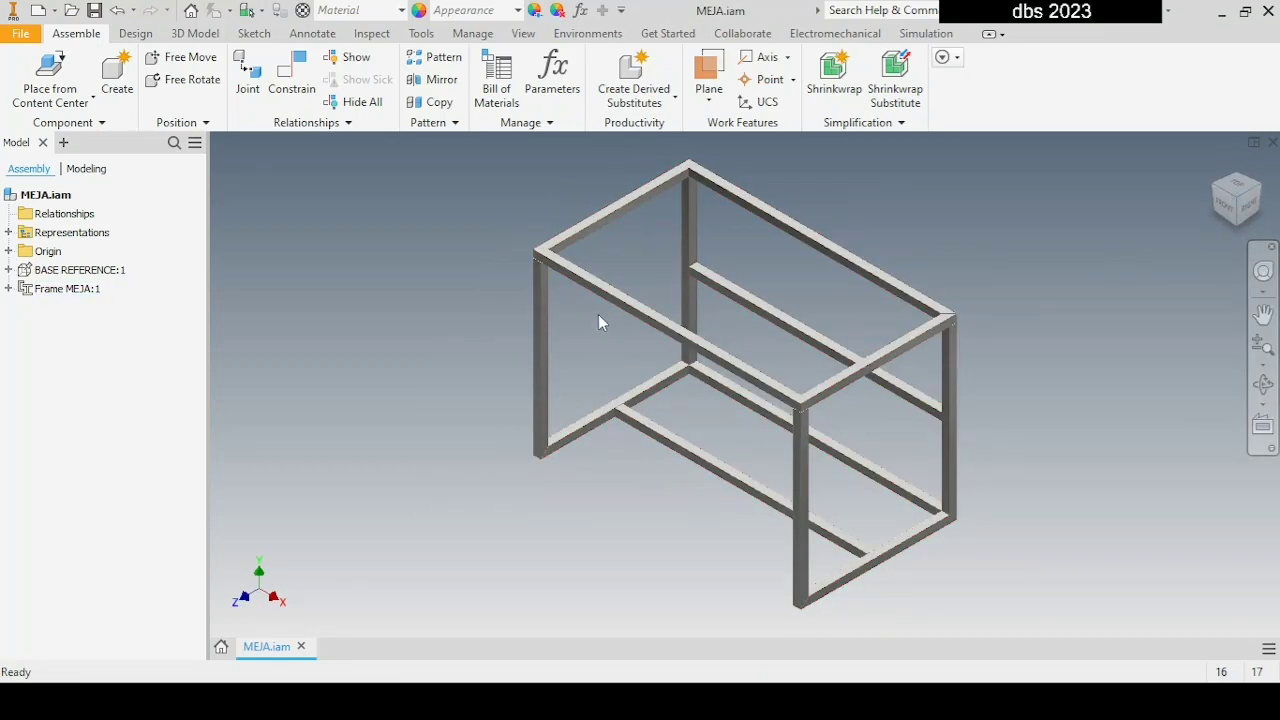
{"action": "middle_click_drag", "start_coordinate": [623, 397], "coordinate": [589, 437]}
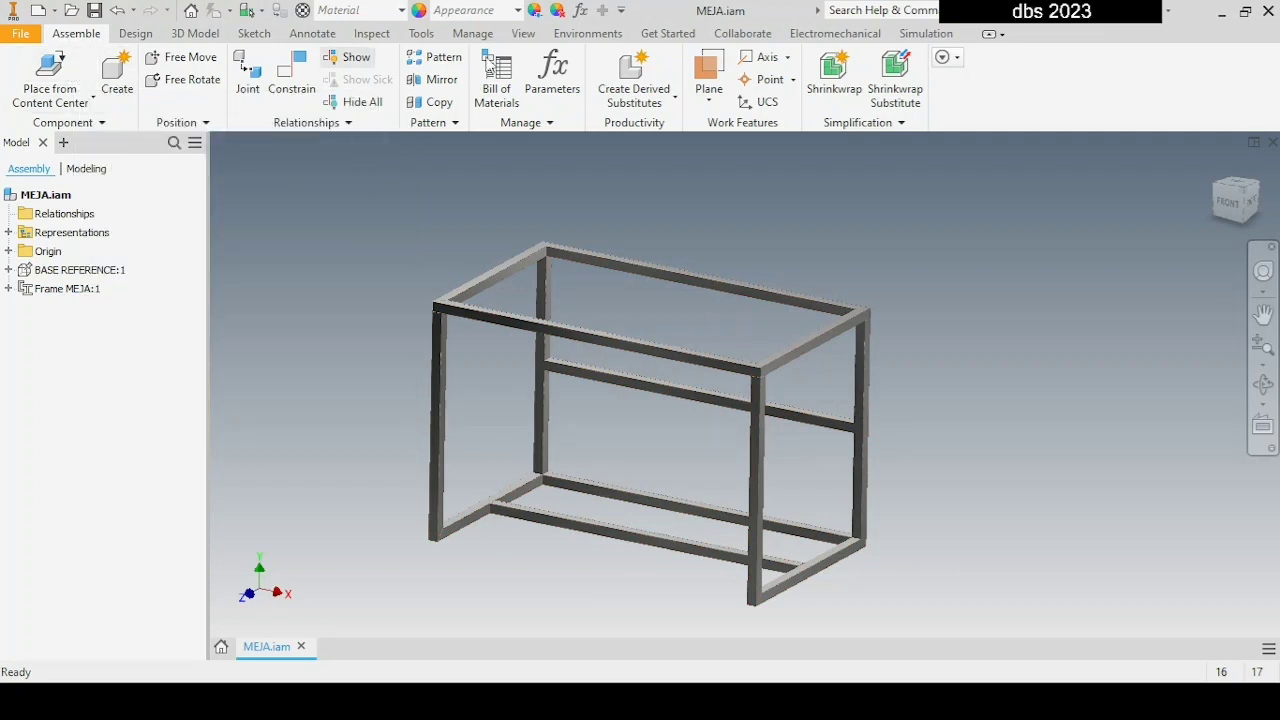
{"action": "left_click", "coordinate": [587, 33]}
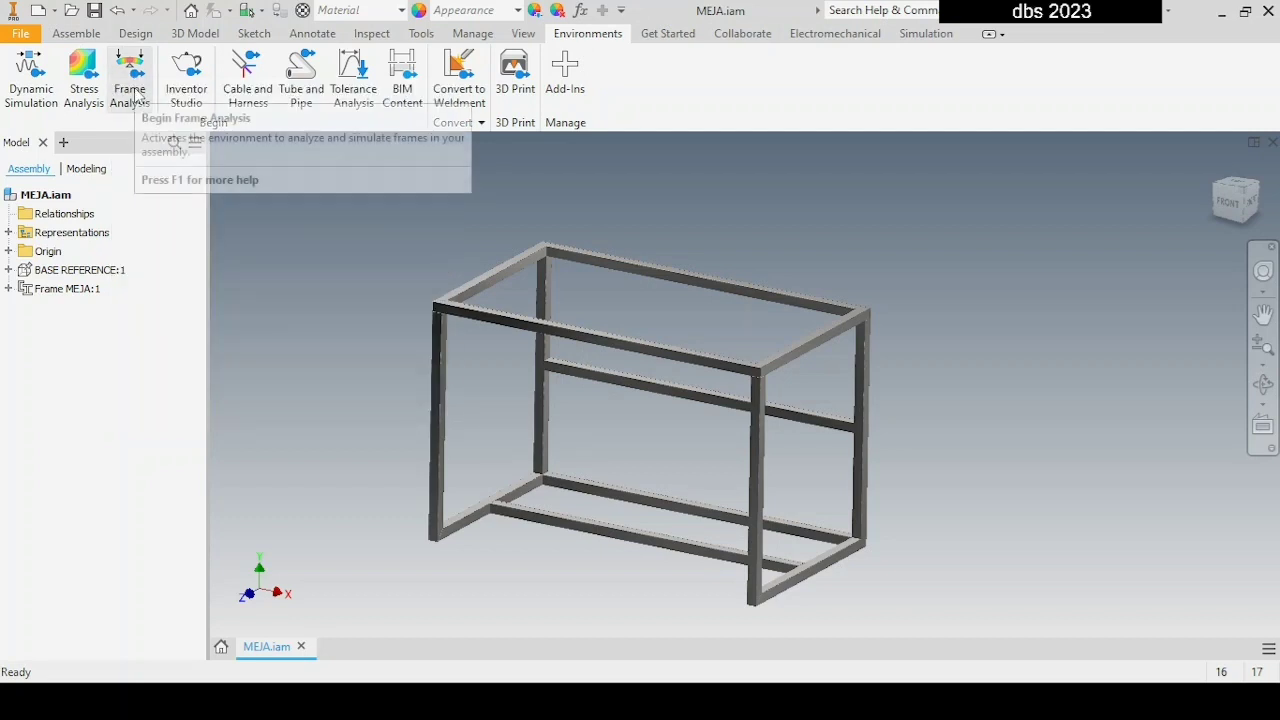
{"action": "left_click", "coordinate": [70, 36]}
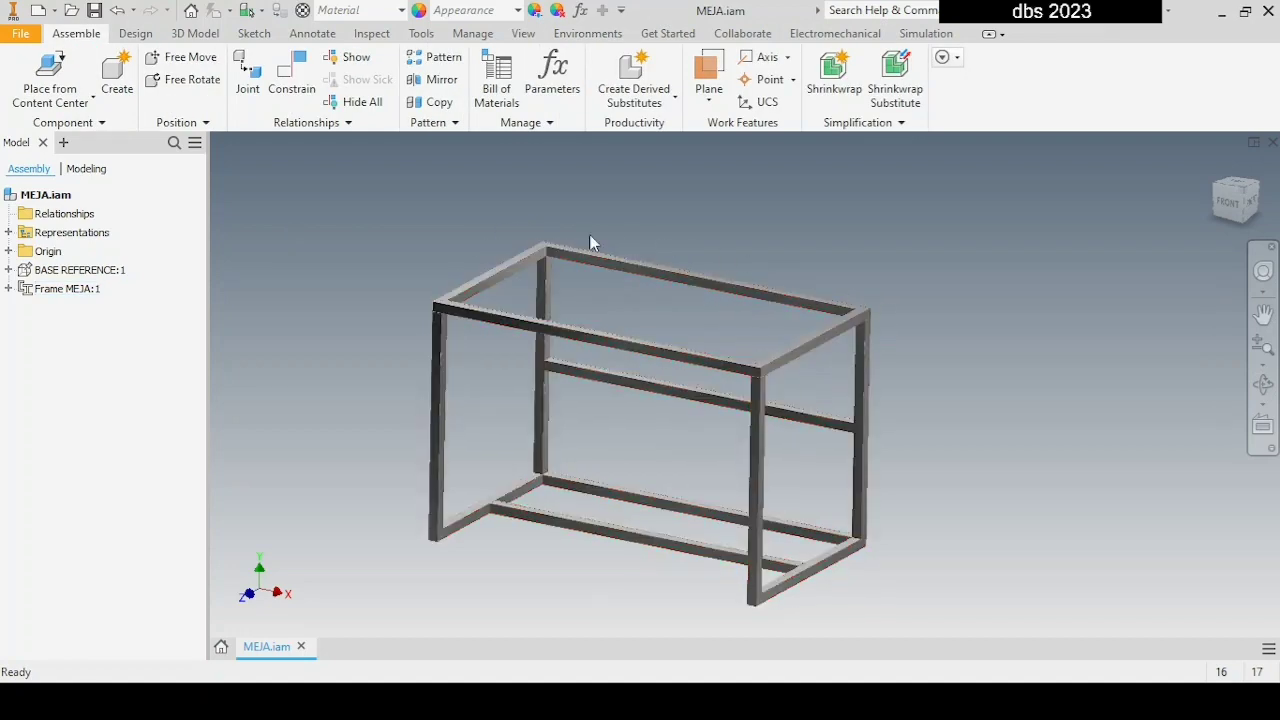
{"action": "mouse_move", "coordinate": [608, 354]}
{"action": "middle_mouse_down", "text": "shift"}
{"action": "mouse_move", "coordinate": [586, 377]}
{"action": "mouse_move", "coordinate": [586, 337]}
{"action": "mouse_move", "coordinate": [600, 349]}
{"action": "middle_mouse_up", "text": "shift"}
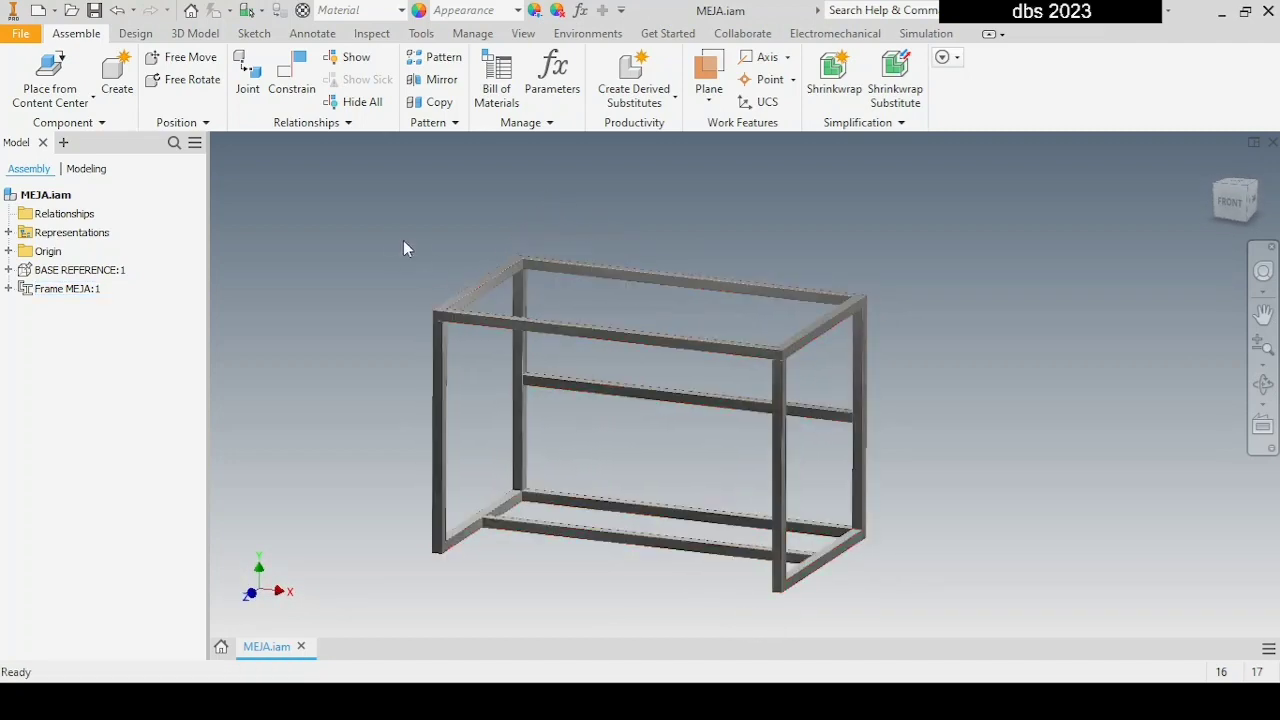
- Place one instance of the existing component PAPAN ATAS.ipt into the assembly beside the table frame
{"action": "left_click", "coordinate": [48, 97]}
{"action": "left_click", "coordinate": [42, 125]}
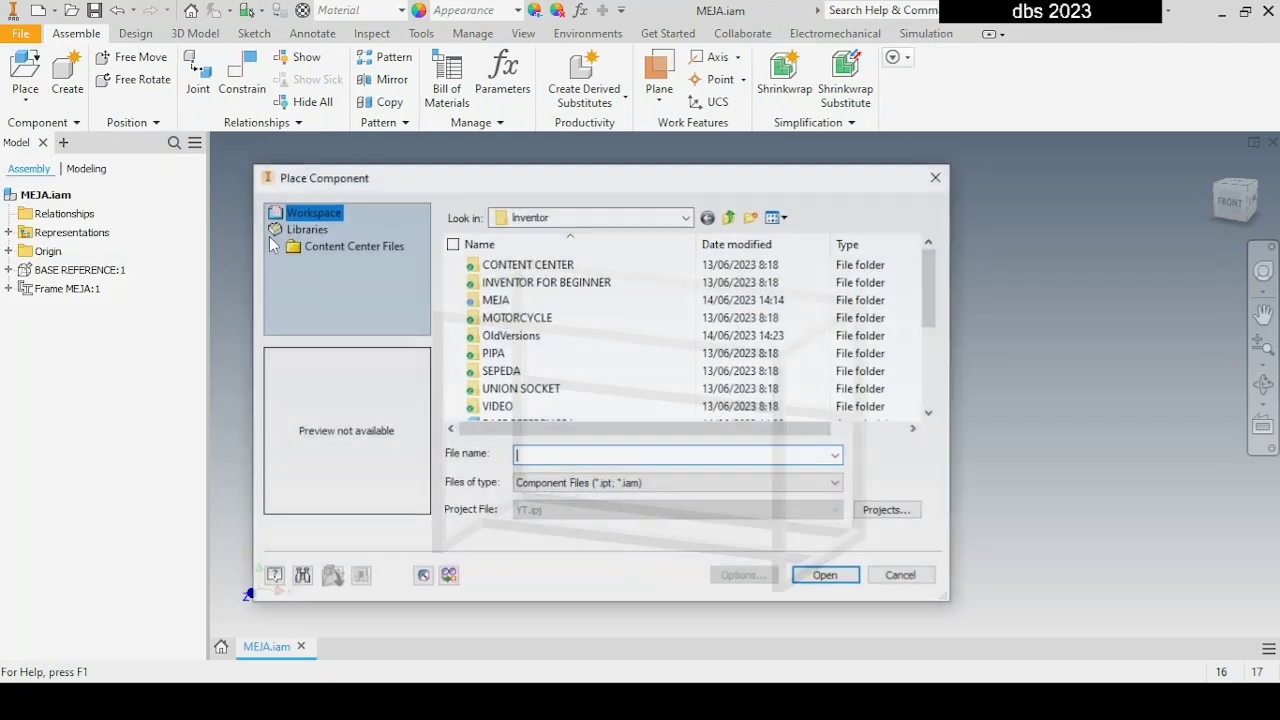
{"action": "scroll", "coordinate": [531, 327], "scroll_direction": "down", "scroll_amount": 5}
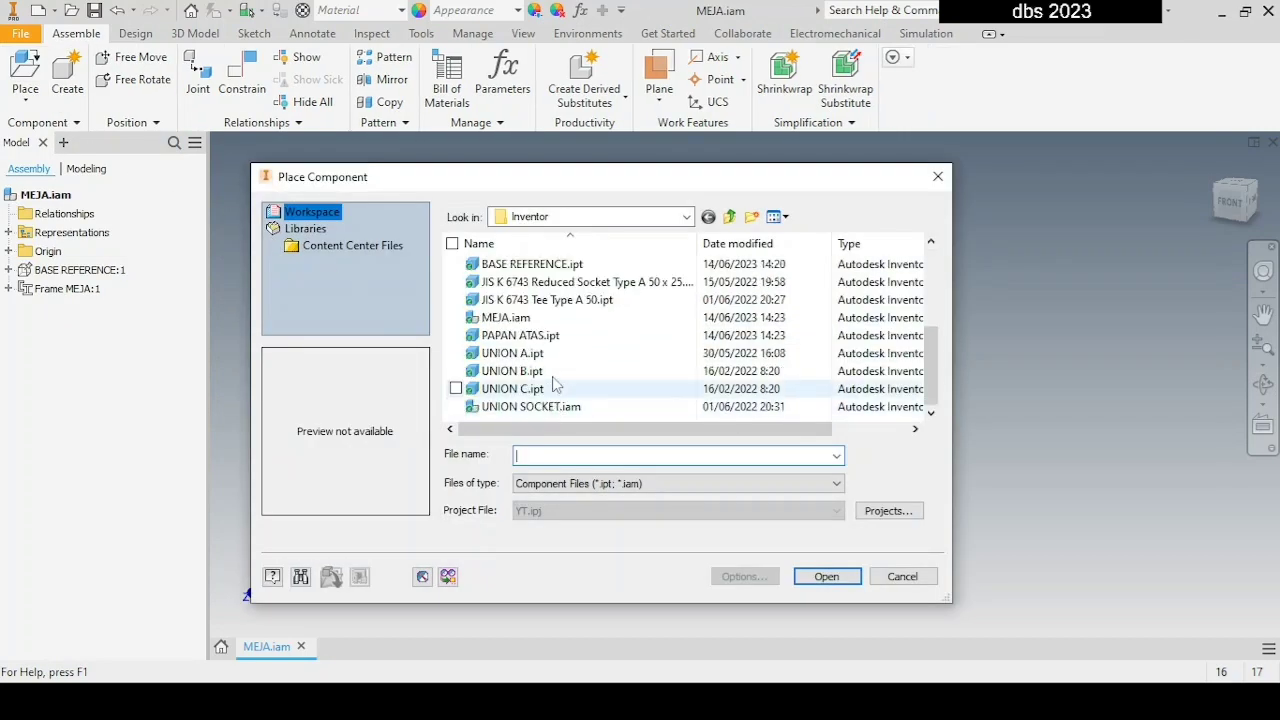
{"action": "left_click", "coordinate": [530, 336]}
{"action": "left_click", "coordinate": [816, 582]}
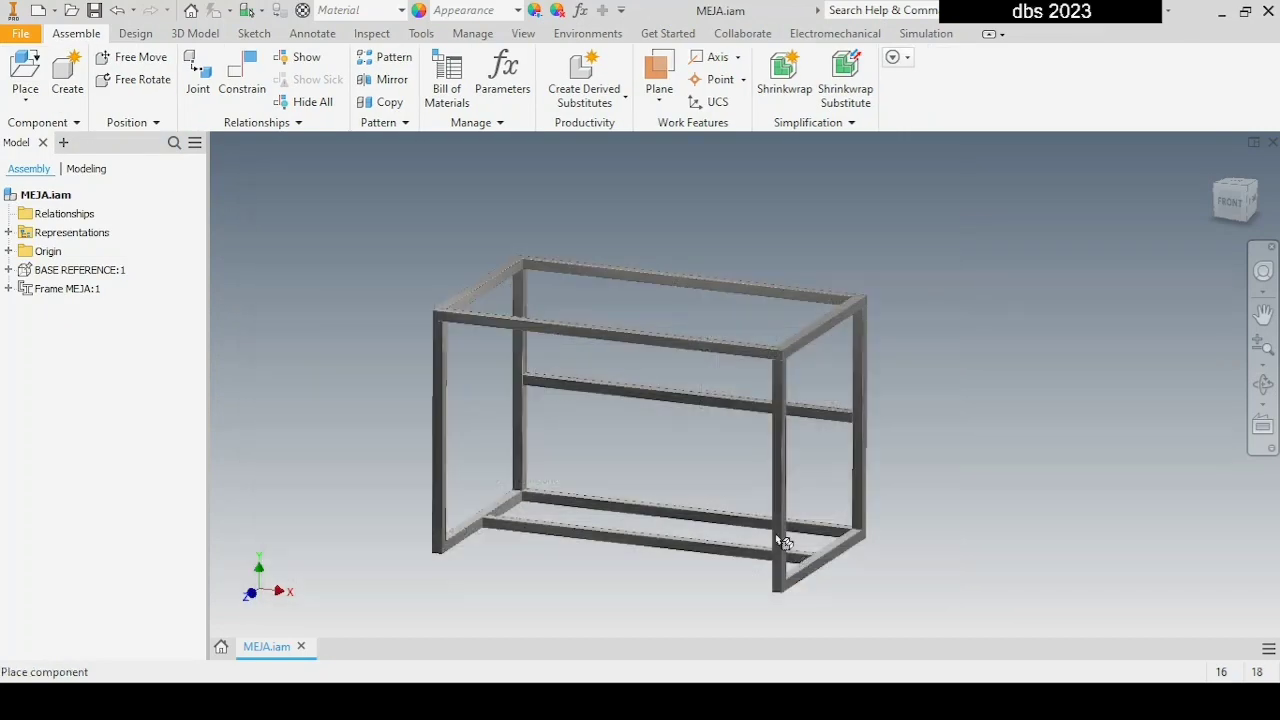
{"action": "key", "text": "Escape"}
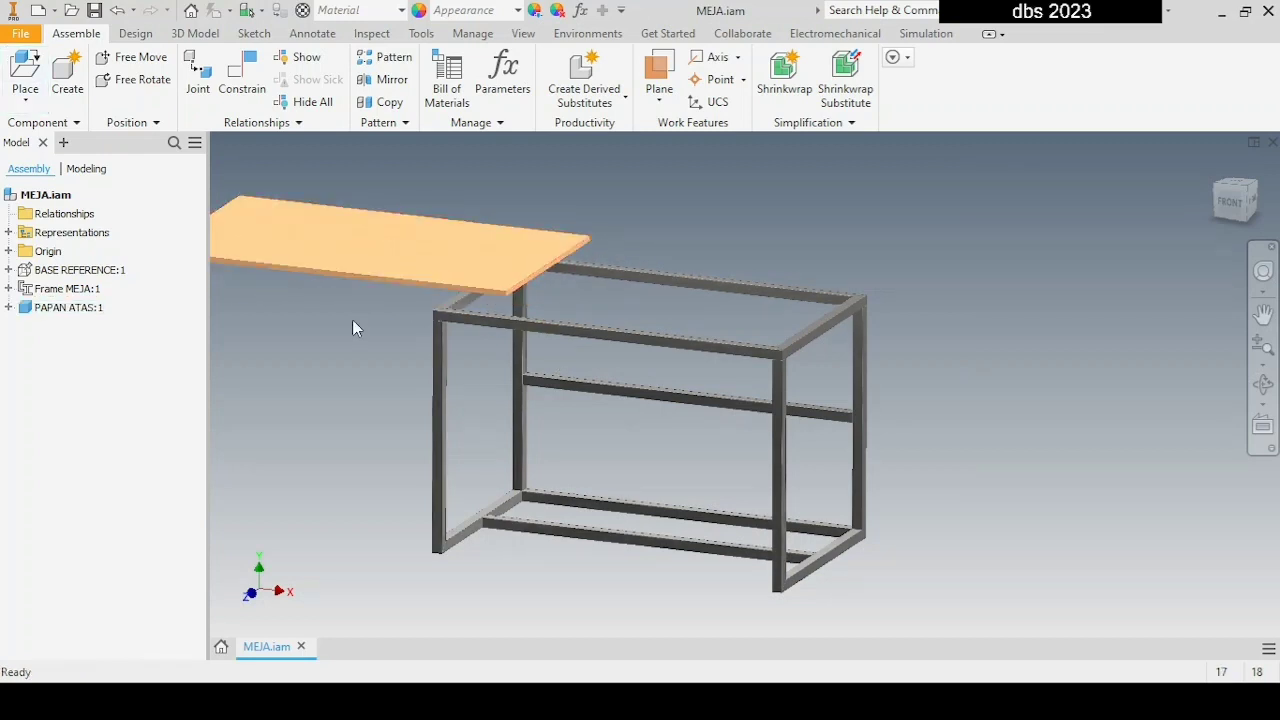
- Mate the underside of the PAPAN ATAS board to the frame's top face with a 0 mm offset
{"action": "middle_click_drag", "start_coordinate": [348, 321], "coordinate": [347, 291], "text": "shift"}
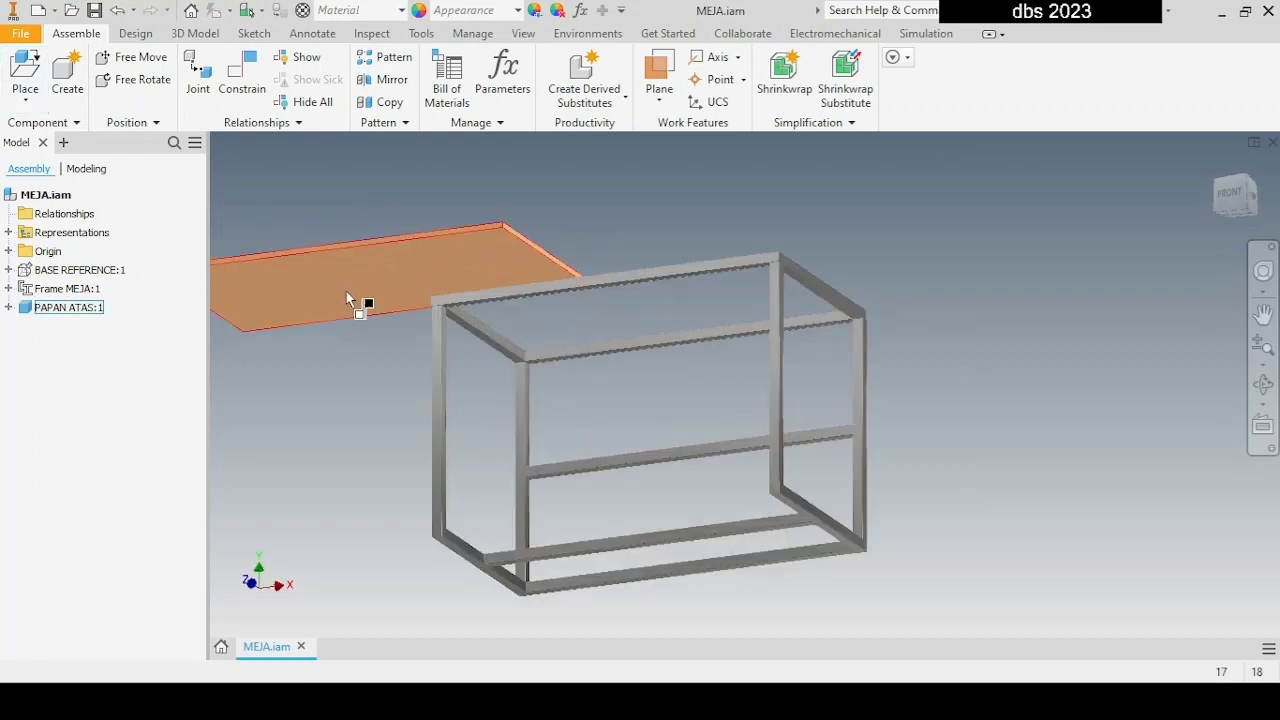
{"action": "key", "text": "c"}
{"action": "middle_click_drag", "start_coordinate": [540, 290], "coordinate": [529, 325], "text": "shift"}
{"action": "scroll", "coordinate": [529, 325], "scroll_direction": "up", "scroll_amount": 5}
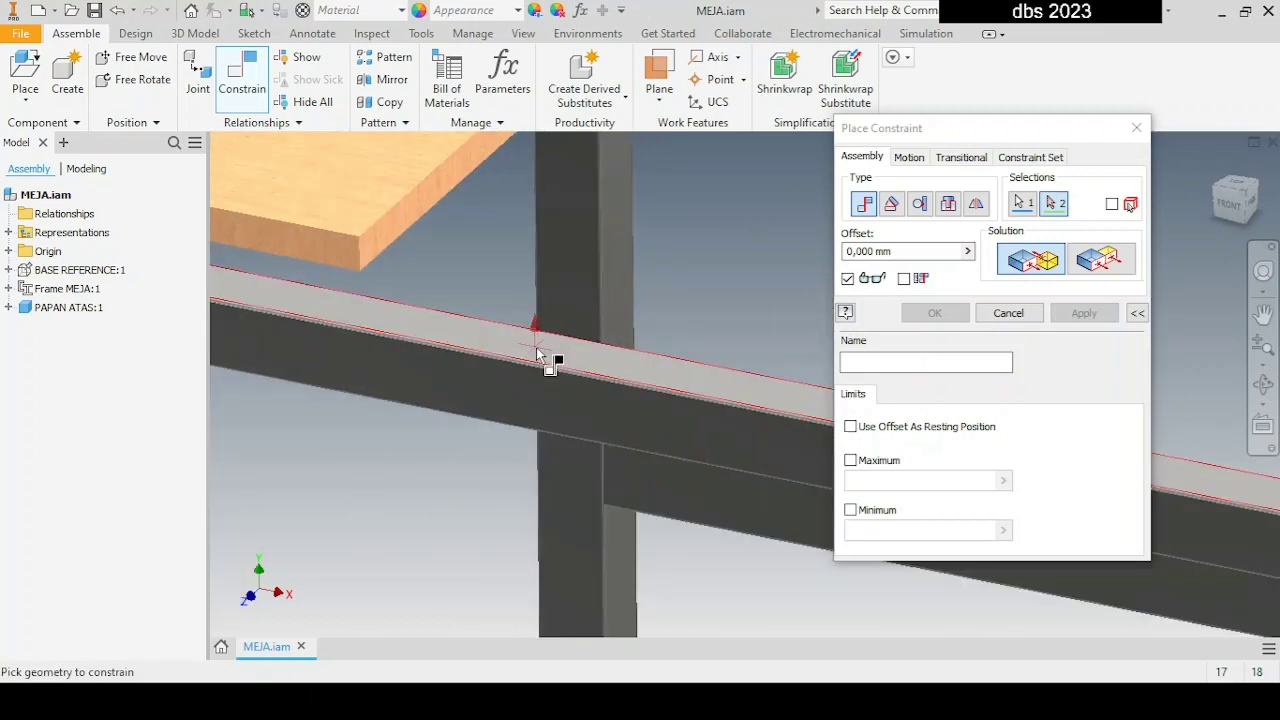
{"action": "left_click", "coordinate": [535, 350]}
{"action": "scroll", "coordinate": [535, 350], "scroll_direction": "down", "scroll_amount": 5}
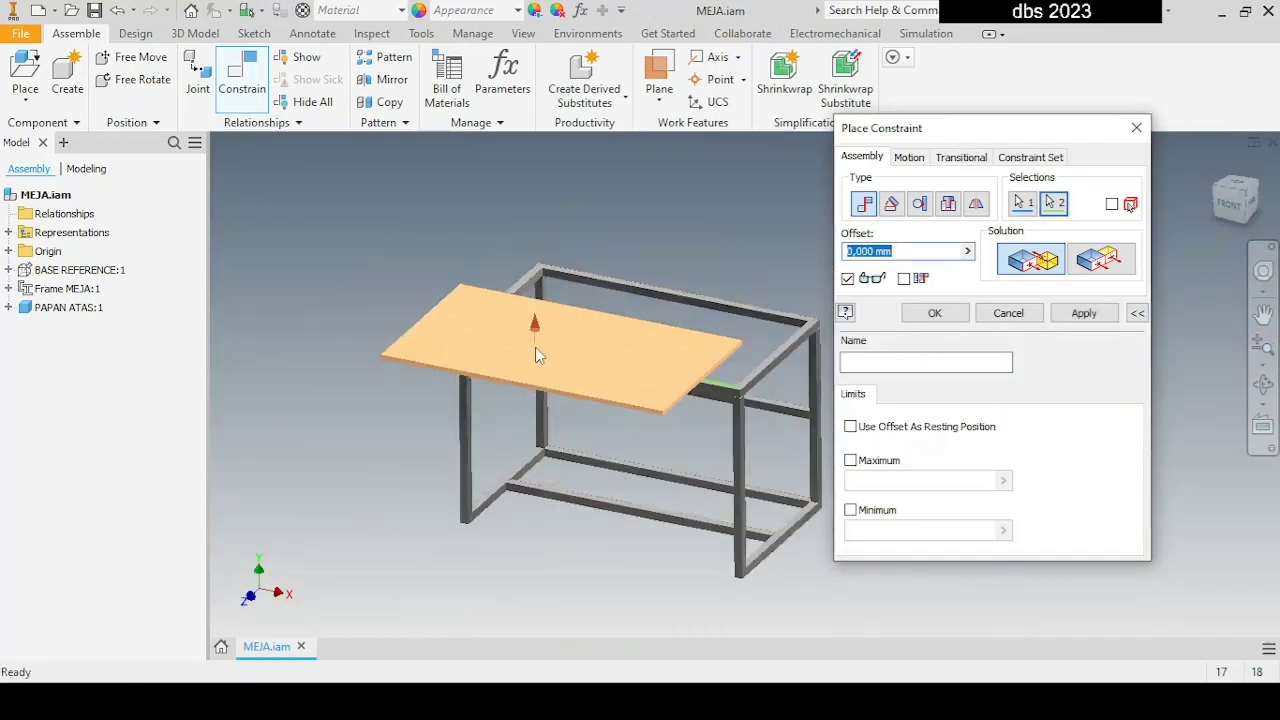
{"action": "left_click", "coordinate": [1084, 313]}
- Constrain the board's short end face flush with the outer end face of the frame, with a 0 mm offset
{"action": "scroll", "coordinate": [680, 372], "scroll_direction": "up", "scroll_amount": 5}
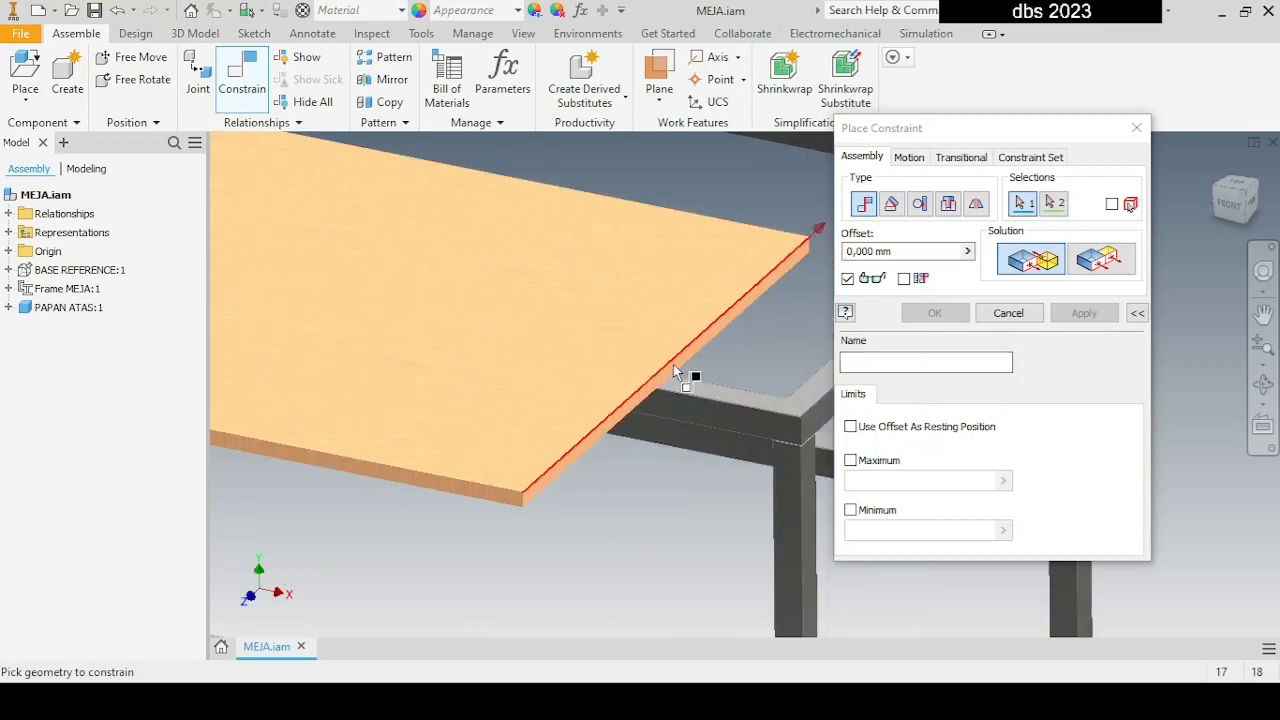
{"action": "left_click", "coordinate": [669, 369]}
{"action": "scroll", "coordinate": [669, 369], "scroll_direction": "up", "scroll_amount": 4}
{"action": "scroll", "coordinate": [655, 397], "scroll_direction": "down", "scroll_amount": 4}
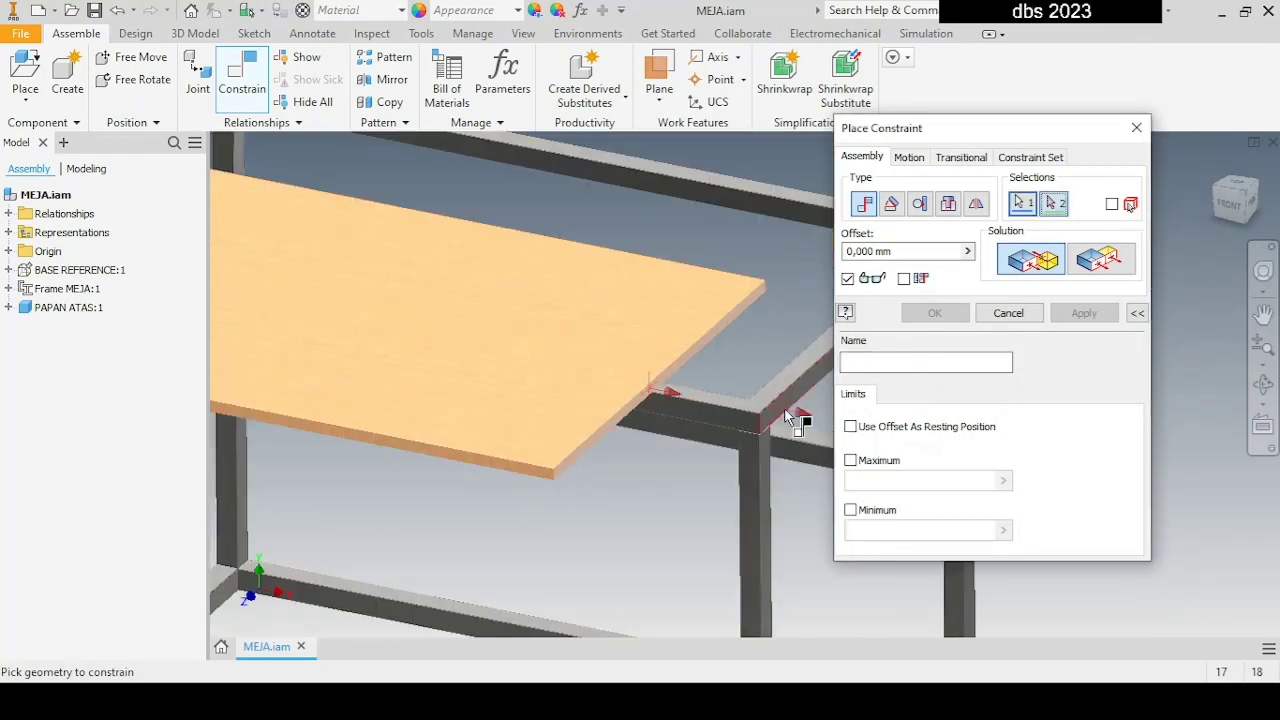
{"action": "left_click", "coordinate": [800, 417]}
{"action": "left_click", "coordinate": [1103, 260]}
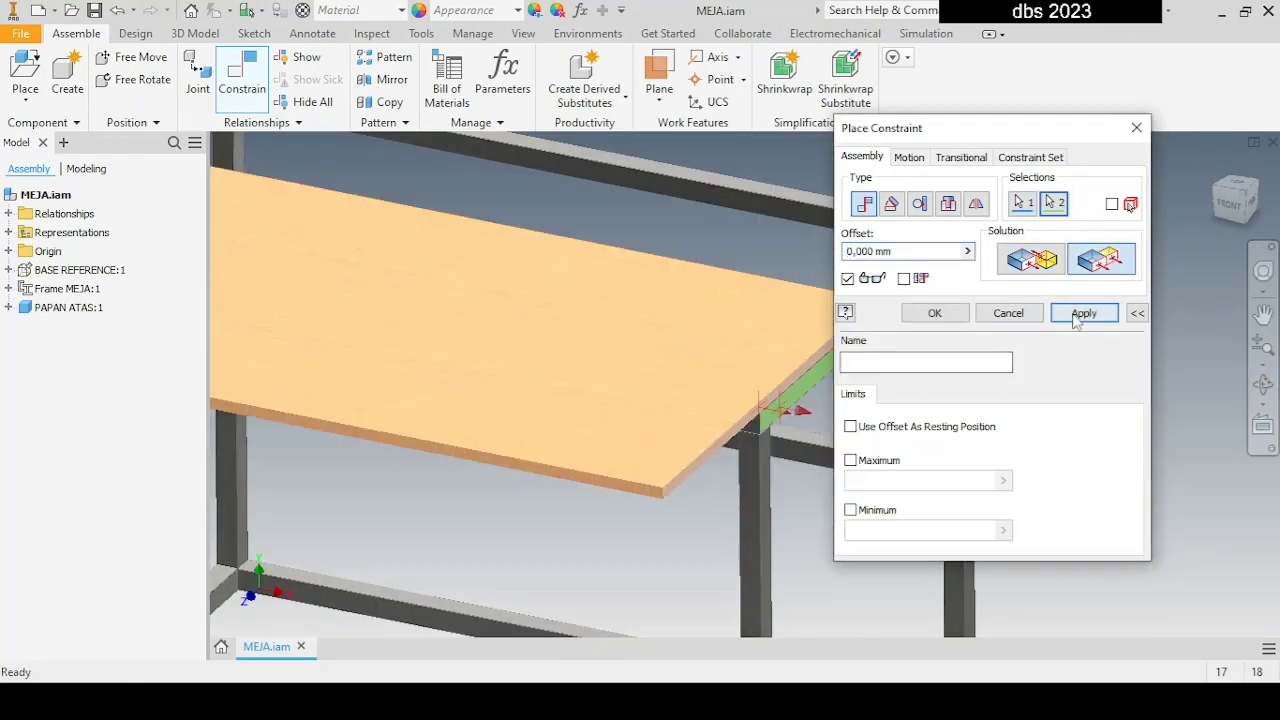
{"action": "left_click", "coordinate": [1084, 313]}
- Constrain the board's long front face flush with the frame's front leg face at 0 mm offset and finish constraining
{"action": "scroll", "coordinate": [601, 481], "scroll_direction": "up", "scroll_amount": 5}
{"action": "left_click", "coordinate": [614, 490]}
{"action": "scroll", "coordinate": [614, 490], "scroll_direction": "down", "scroll_amount": 5}
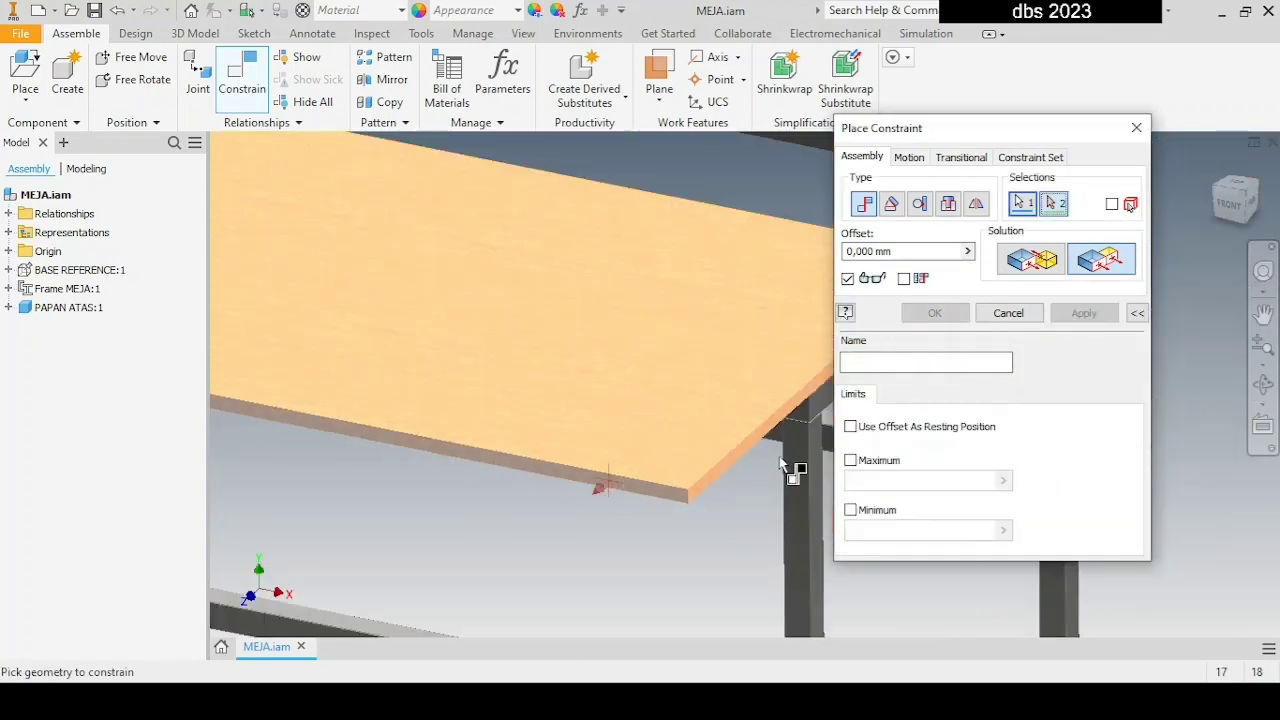
{"action": "left_click", "coordinate": [792, 450]}
{"action": "left_click", "coordinate": [934, 313]}
{"action": "scroll", "coordinate": [866, 355], "scroll_direction": "down", "scroll_amount": 5}
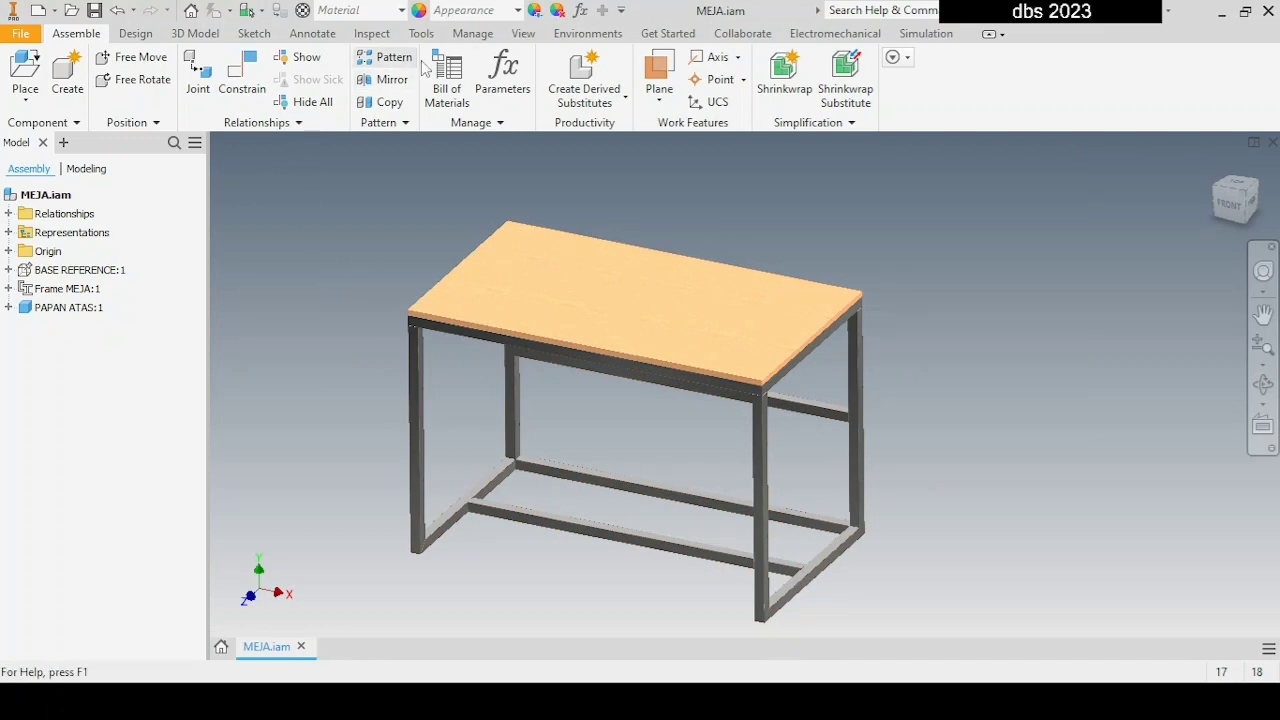
- Enter the Frame Analysis environment and create Simulation:1 as a Static Analysis with the default model state
{"action": "left_click", "coordinate": [587, 33]}
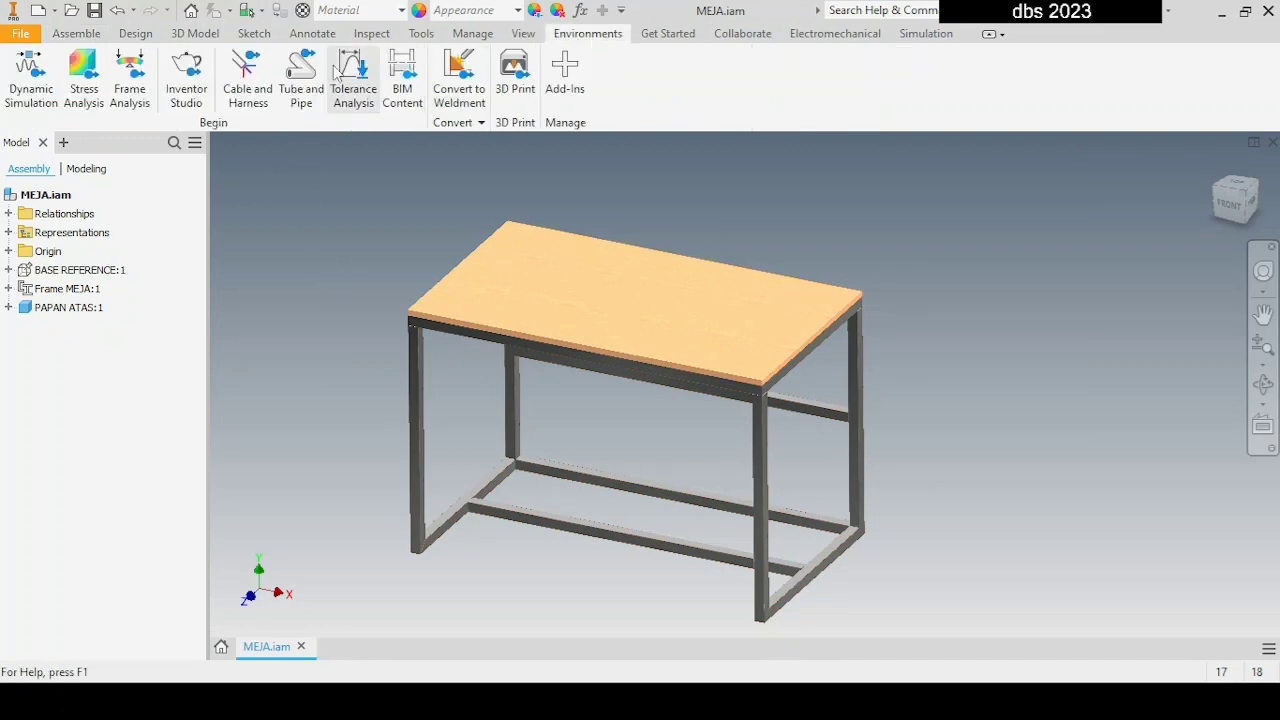
{"action": "left_click", "coordinate": [130, 85]}
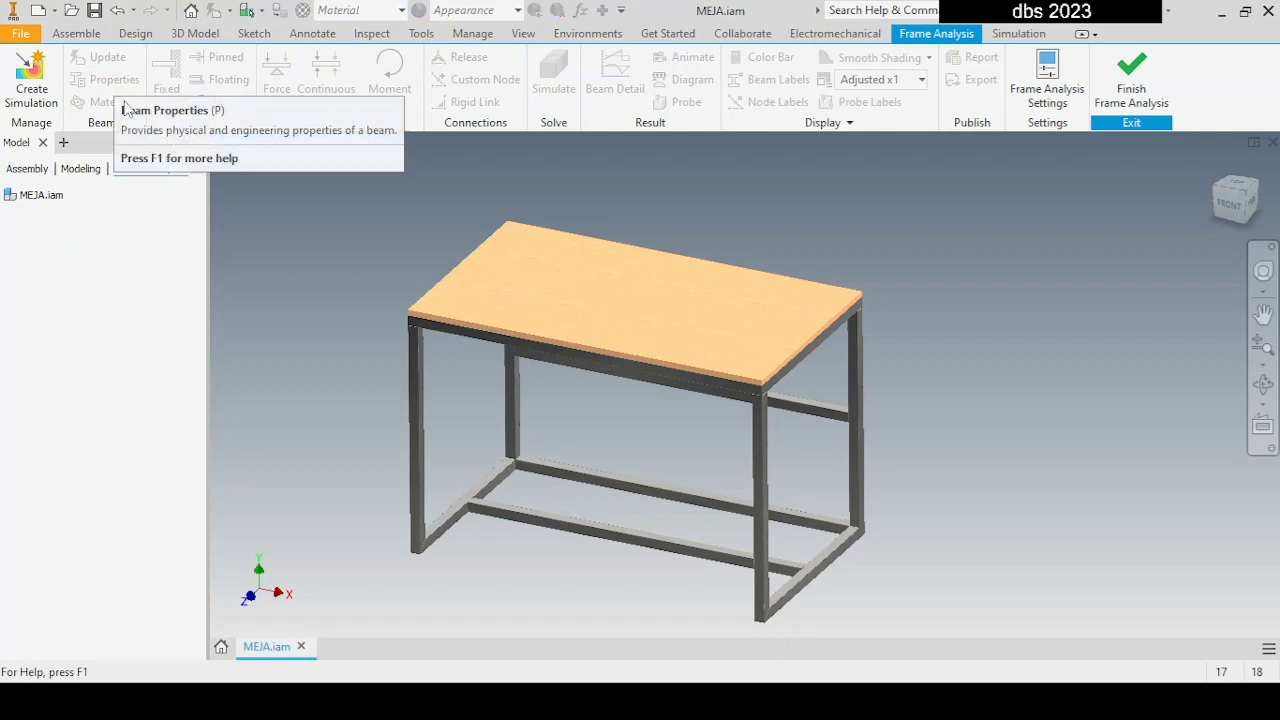
{"action": "middle_click_drag", "start_coordinate": [391, 328], "coordinate": [437, 333]}
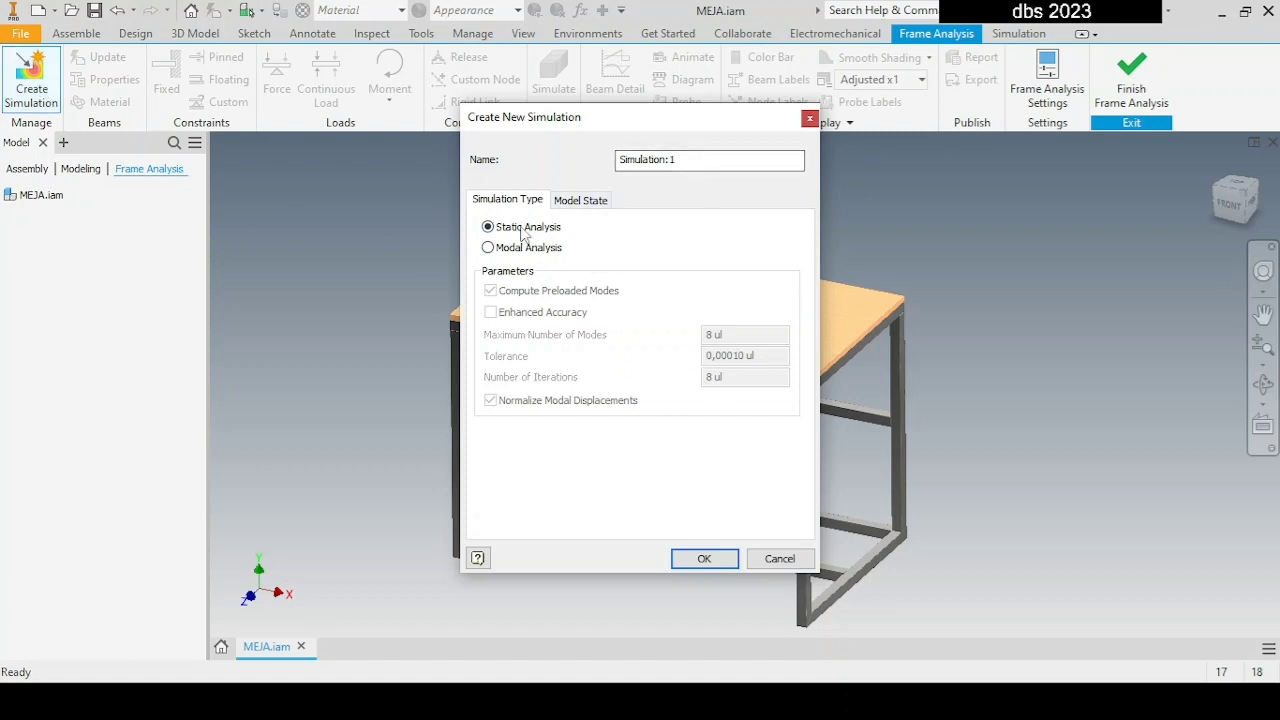
{"action": "left_click", "coordinate": [578, 201]}
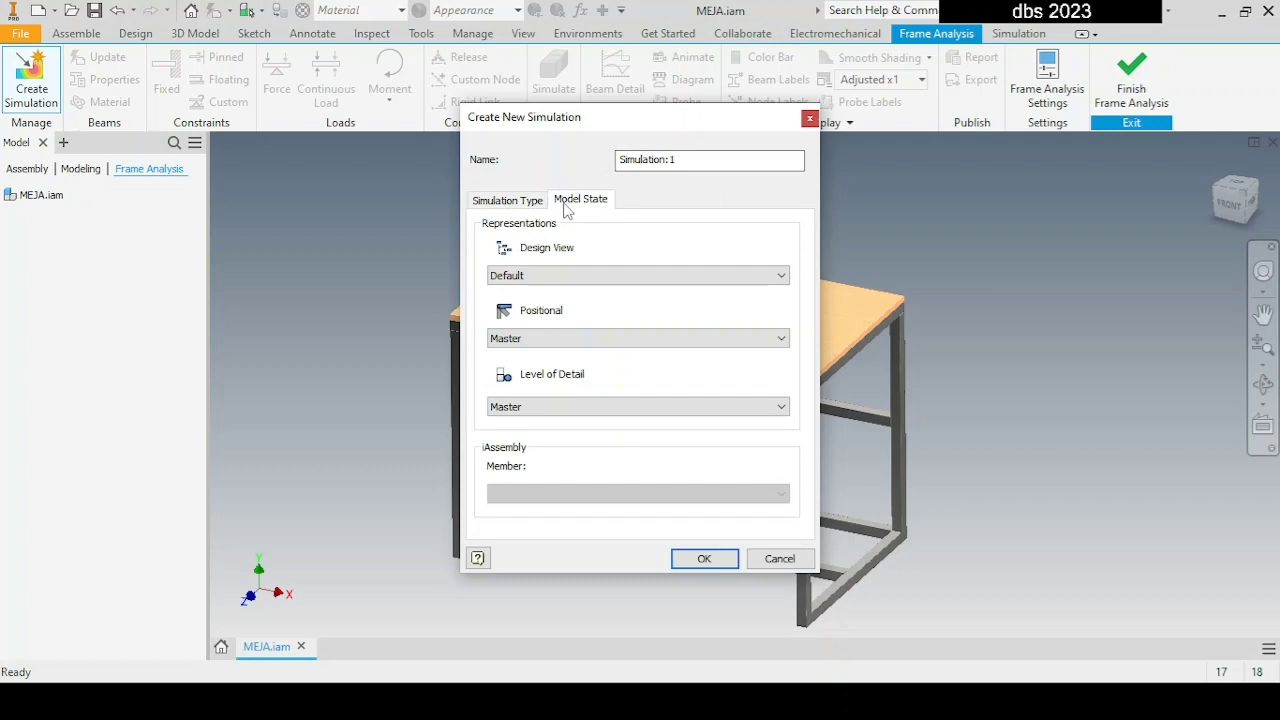
{"action": "left_click", "coordinate": [518, 201]}
{"action": "left_click", "coordinate": [694, 558]}
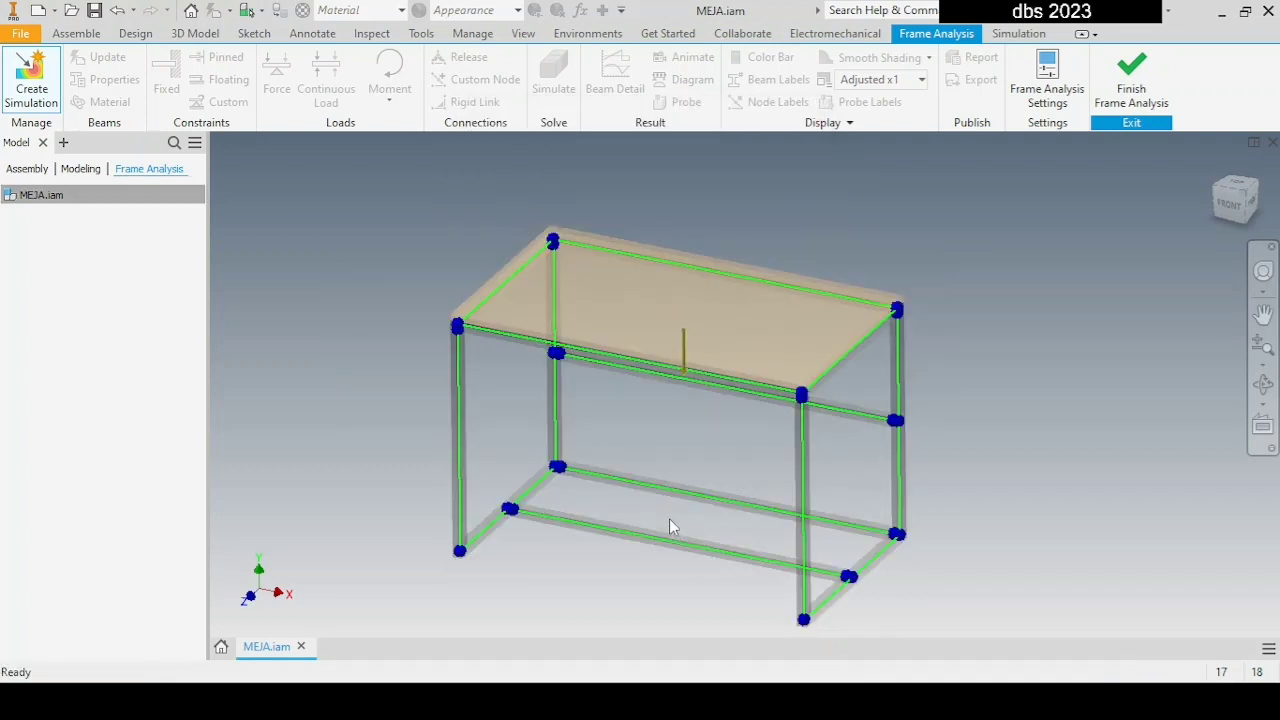
- Examine the nodes where the tabletop beams meet the legs in the frame analysis model
{"action": "mouse_move", "coordinate": [632, 447]}
{"action": "middle_mouse_down", "text": "shift"}
{"action": "mouse_move", "coordinate": [640, 423]}
{"action": "mouse_move", "coordinate": [630, 452]}
{"action": "middle_mouse_up", "text": "shift"}
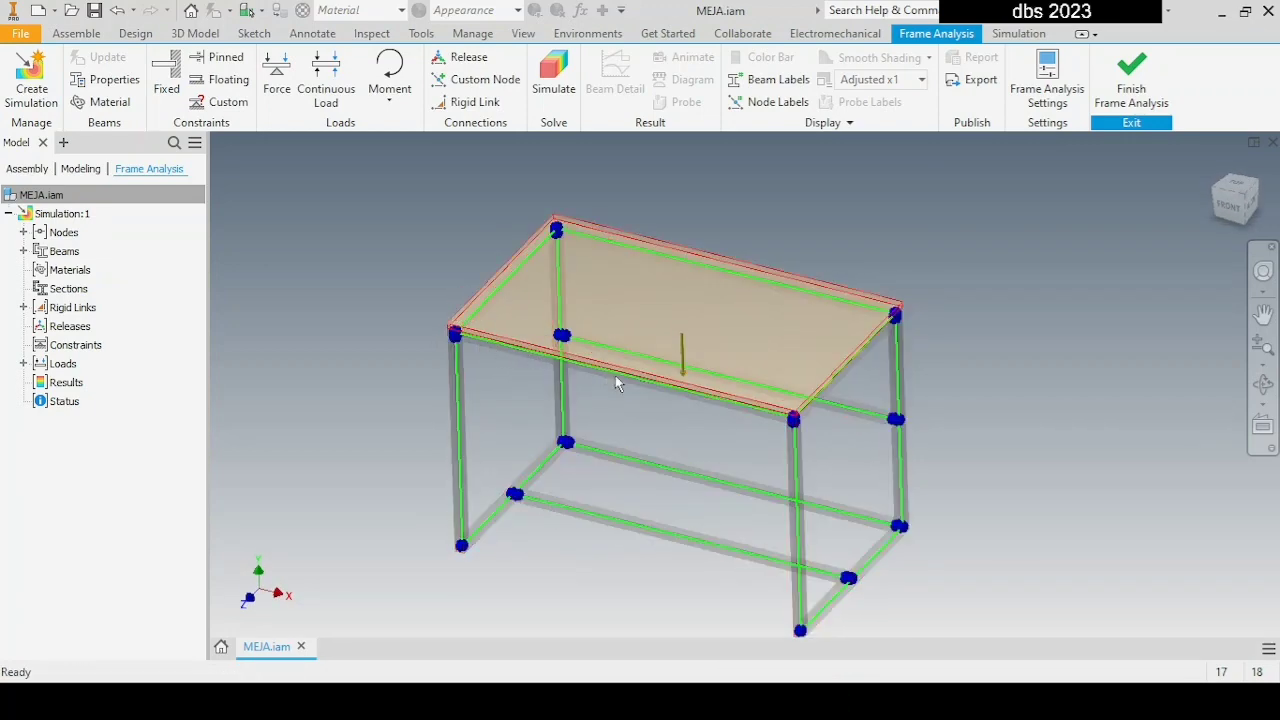
{"action": "scroll", "coordinate": [794, 423], "scroll_direction": "up", "scroll_amount": 6}
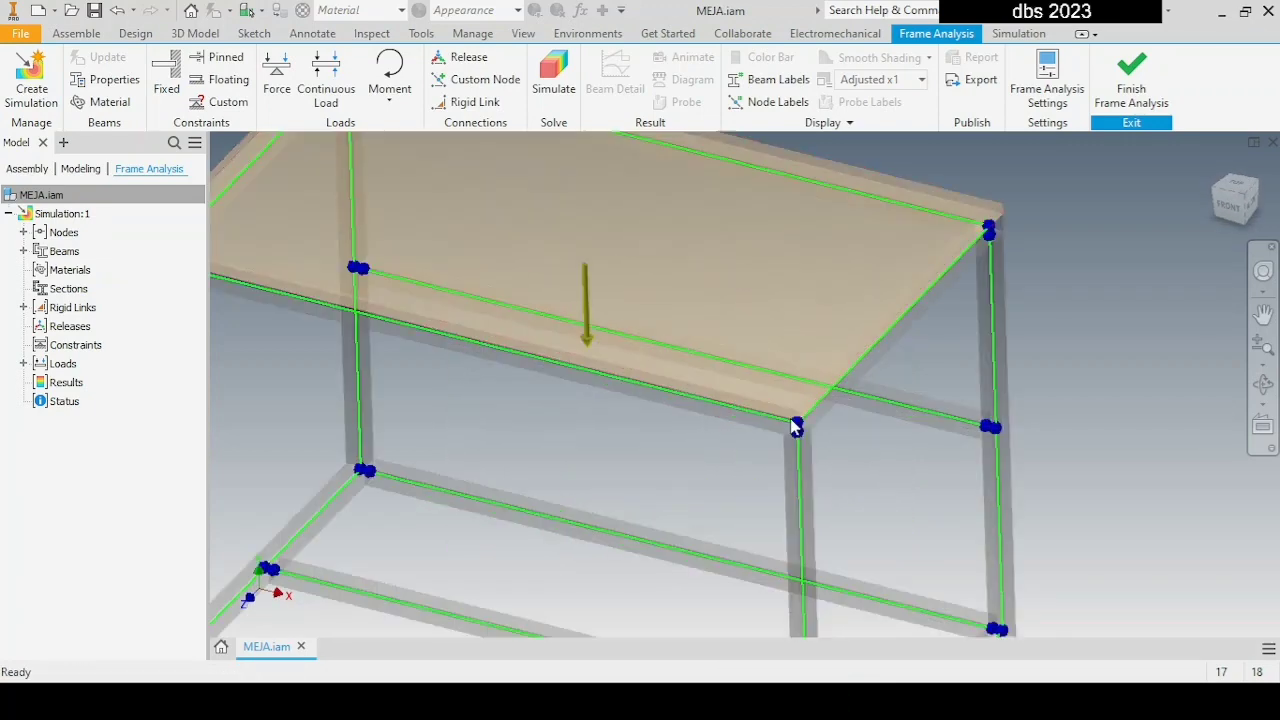
{"action": "scroll", "coordinate": [810, 447], "scroll_direction": "down", "scroll_amount": 6}
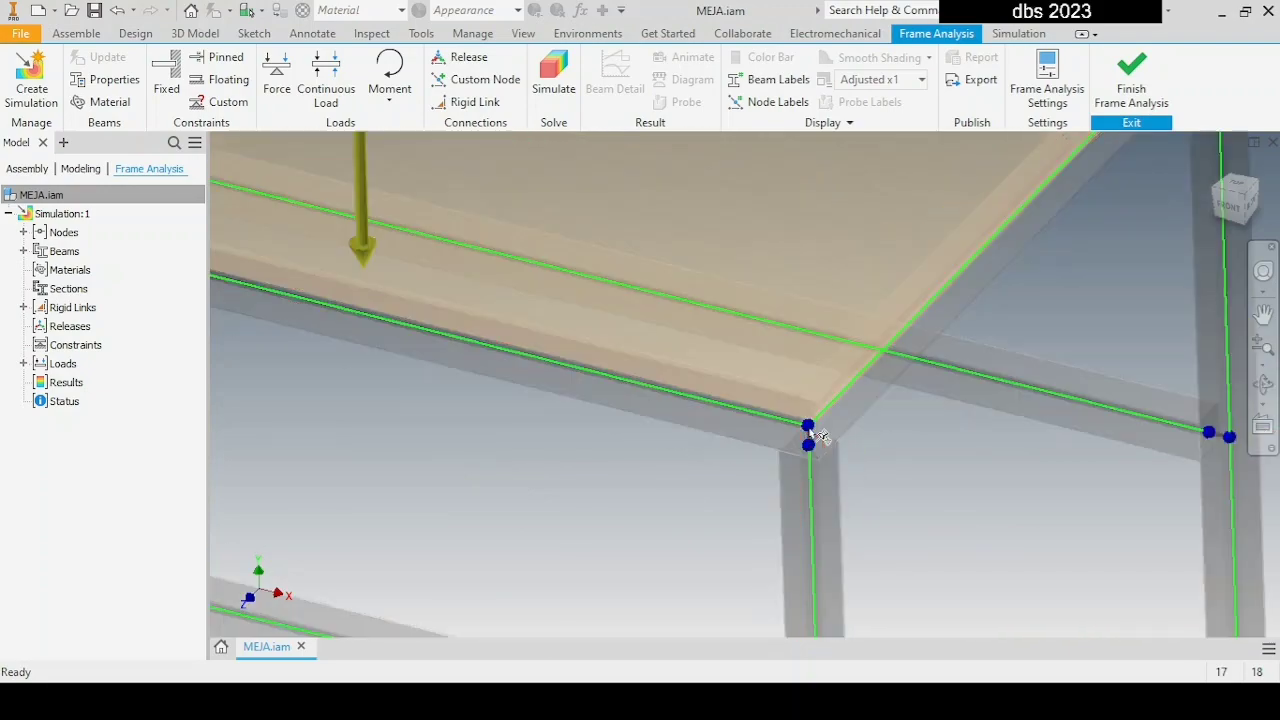
{"action": "middle_click_drag", "start_coordinate": [587, 454], "coordinate": [563, 420]}
{"action": "scroll", "coordinate": [569, 390], "scroll_direction": "down", "scroll_amount": 3}
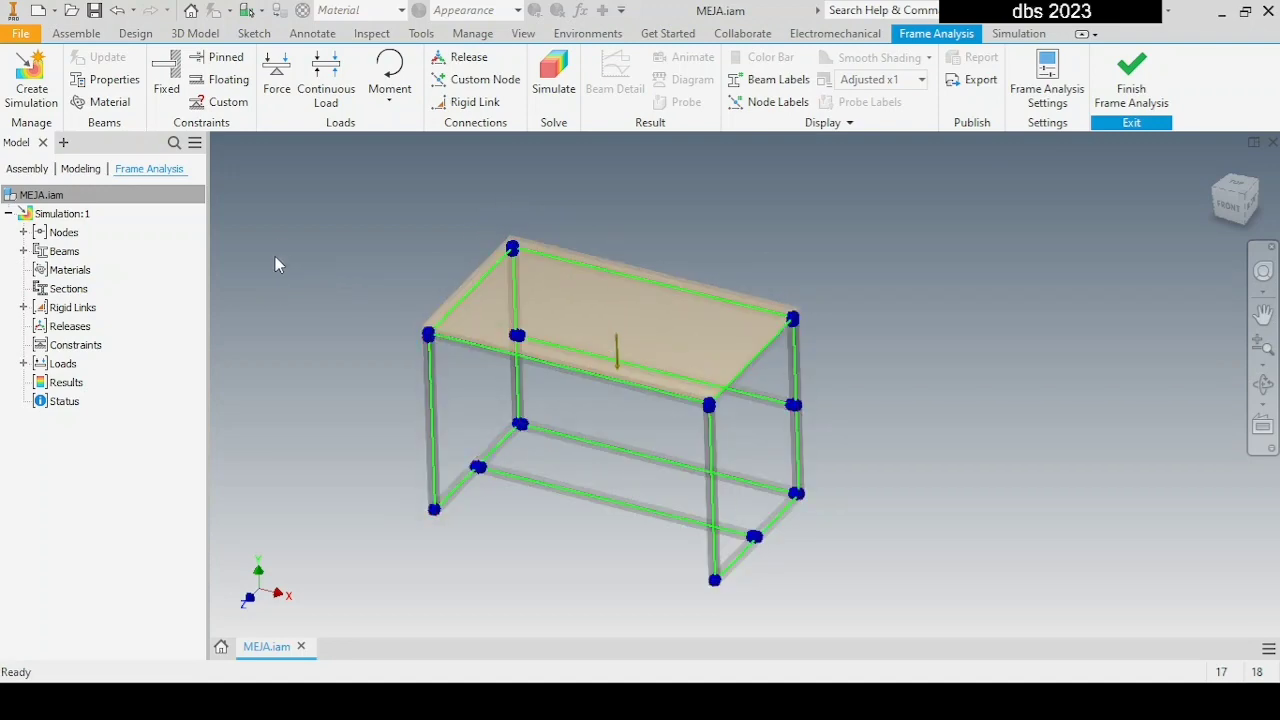
{"action": "left_click", "coordinate": [277, 75]}
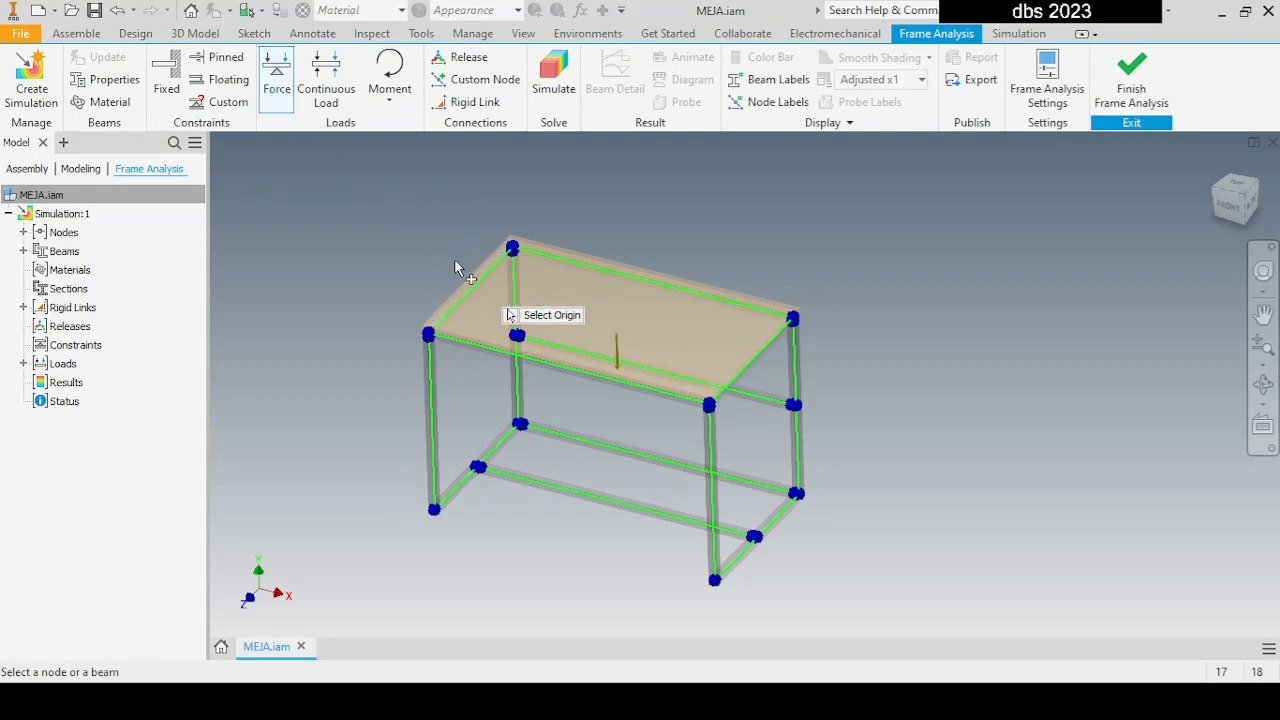
{"action": "left_click", "coordinate": [473, 285]}
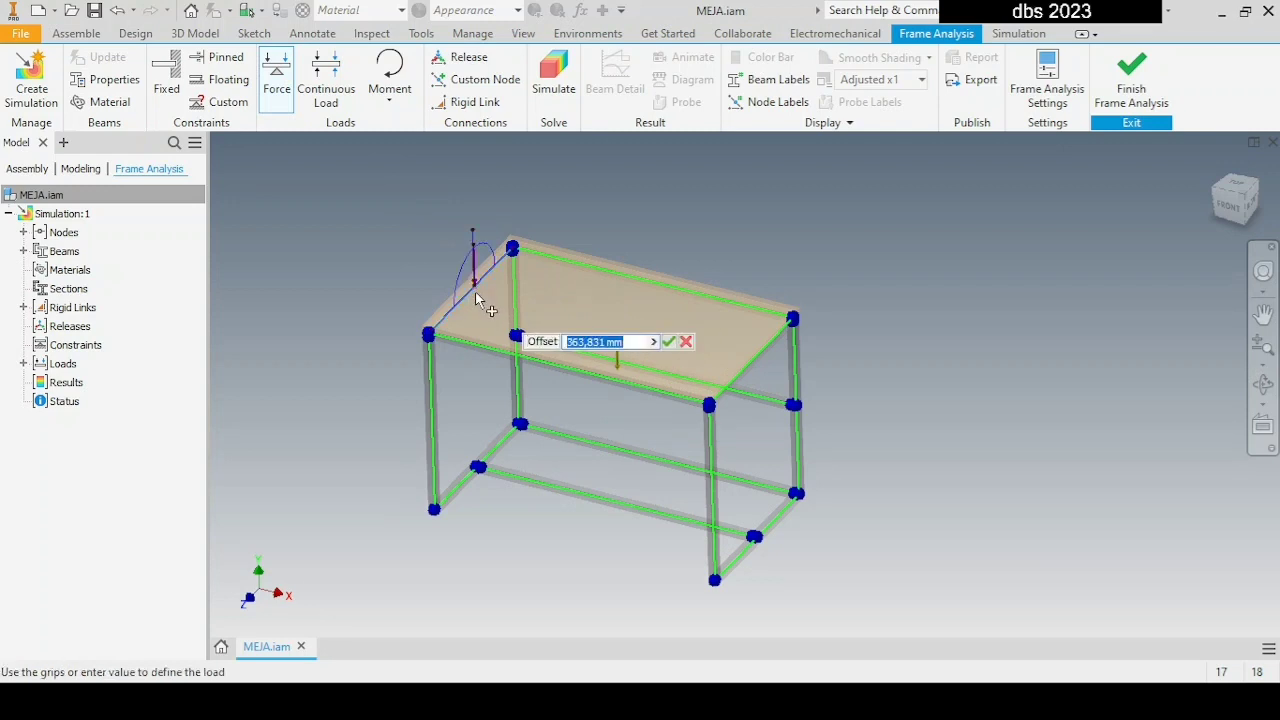
{"action": "left_click", "coordinate": [687, 342]}
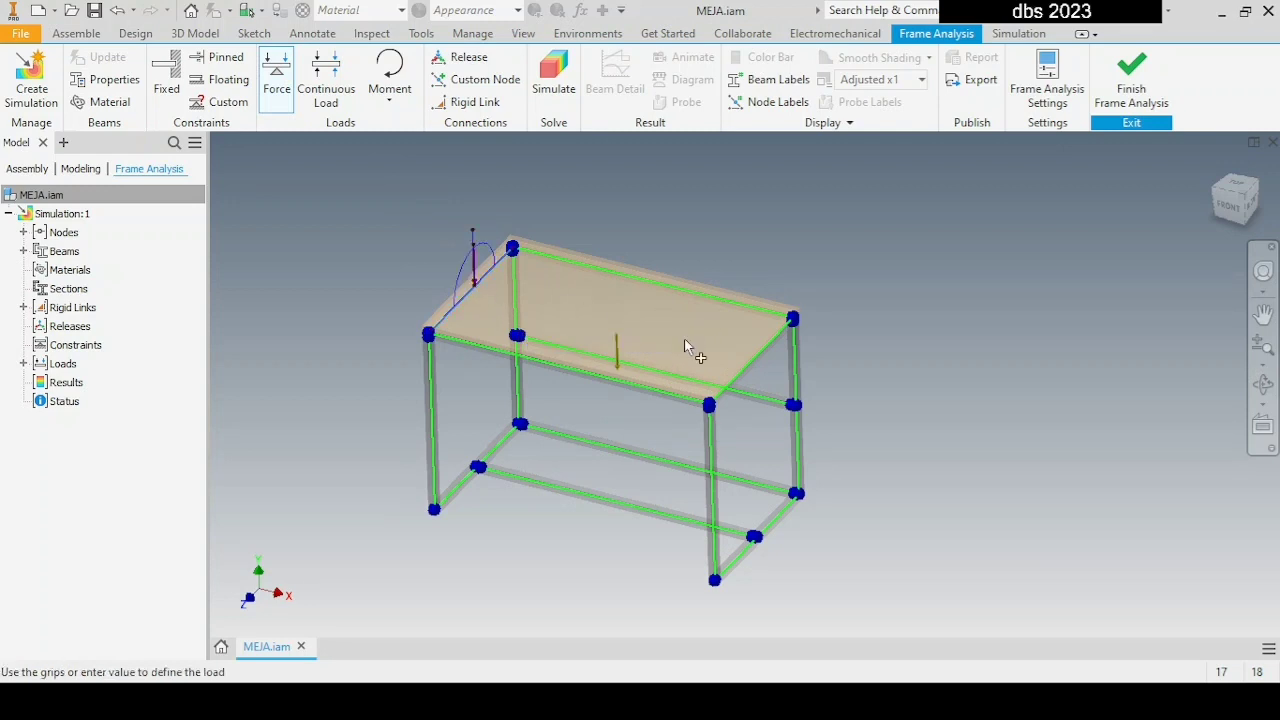
{"action": "left_click", "coordinate": [275, 90]}
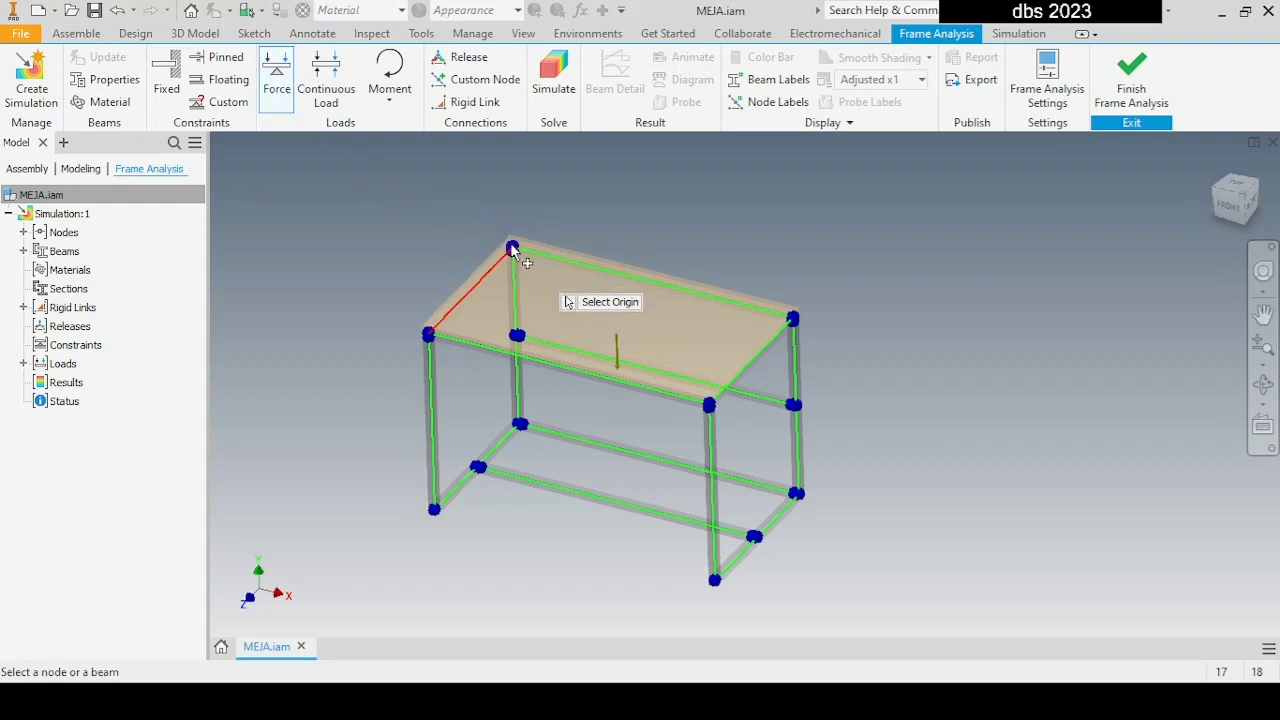
{"action": "scroll", "coordinate": [512, 245], "scroll_direction": "down", "scroll_amount": 5}
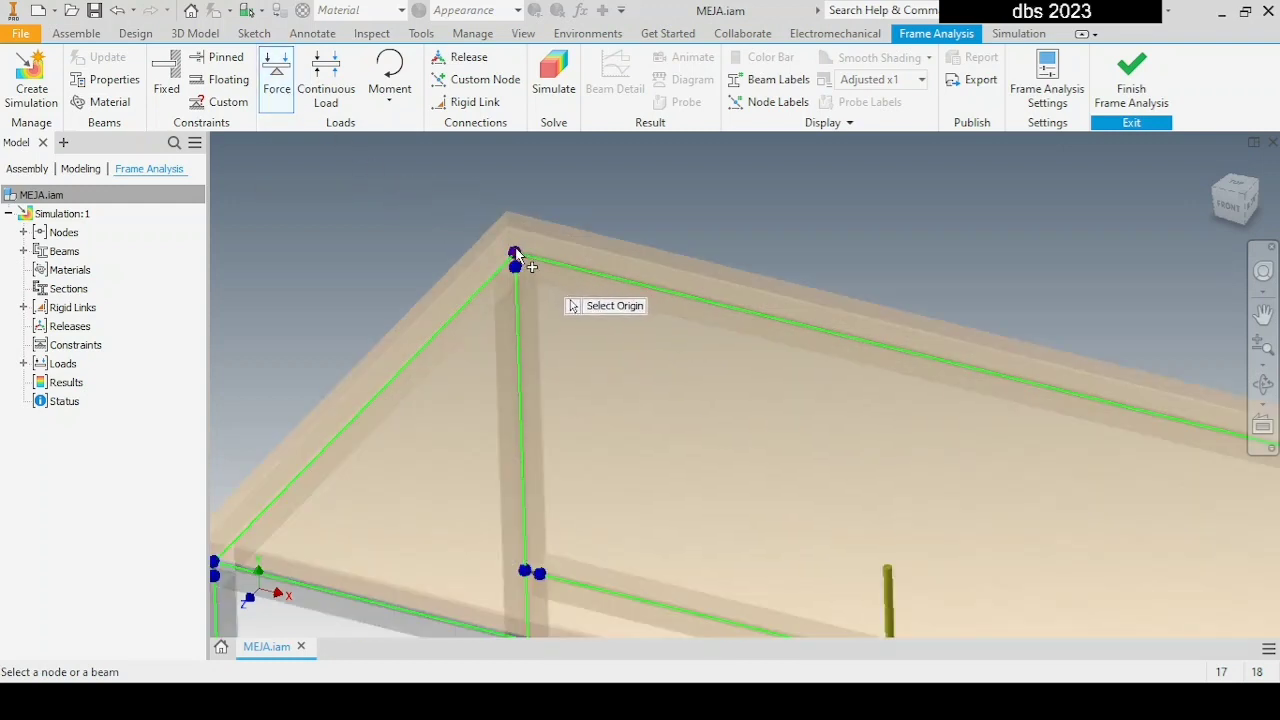
{"action": "left_click", "coordinate": [514, 252]}
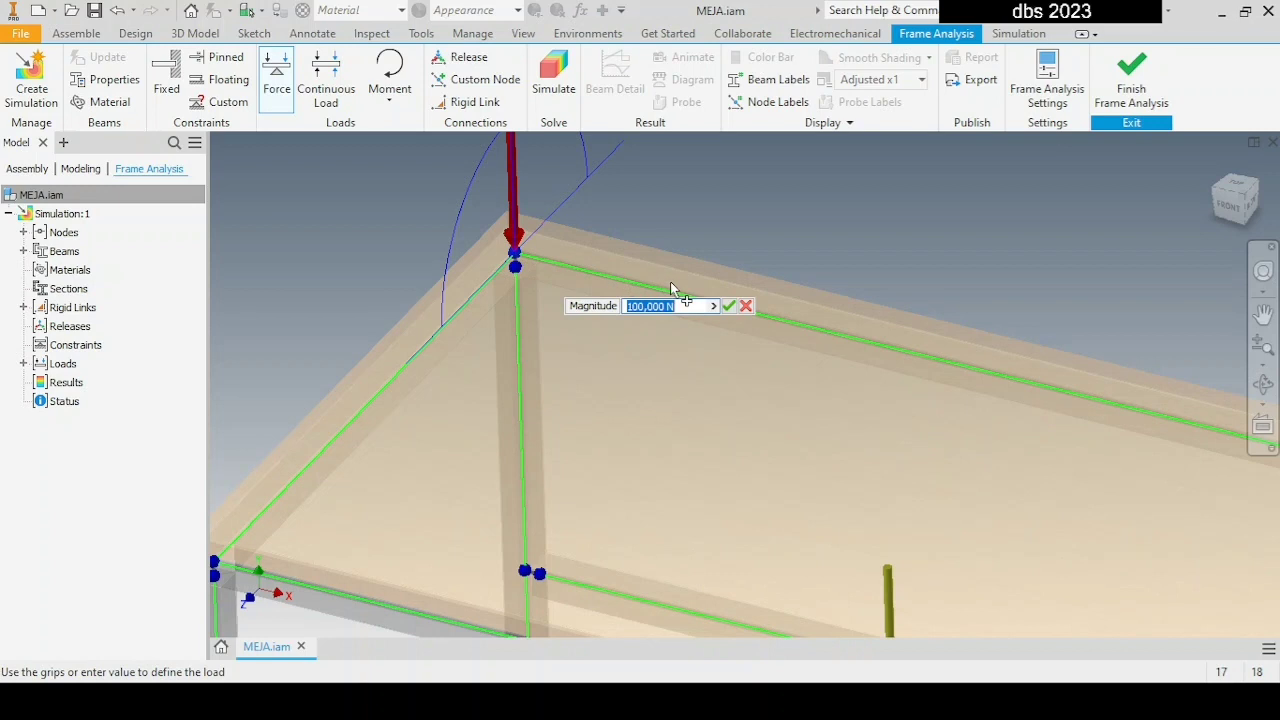
{"action": "scroll", "coordinate": [662, 263], "scroll_direction": "up", "scroll_amount": 5}
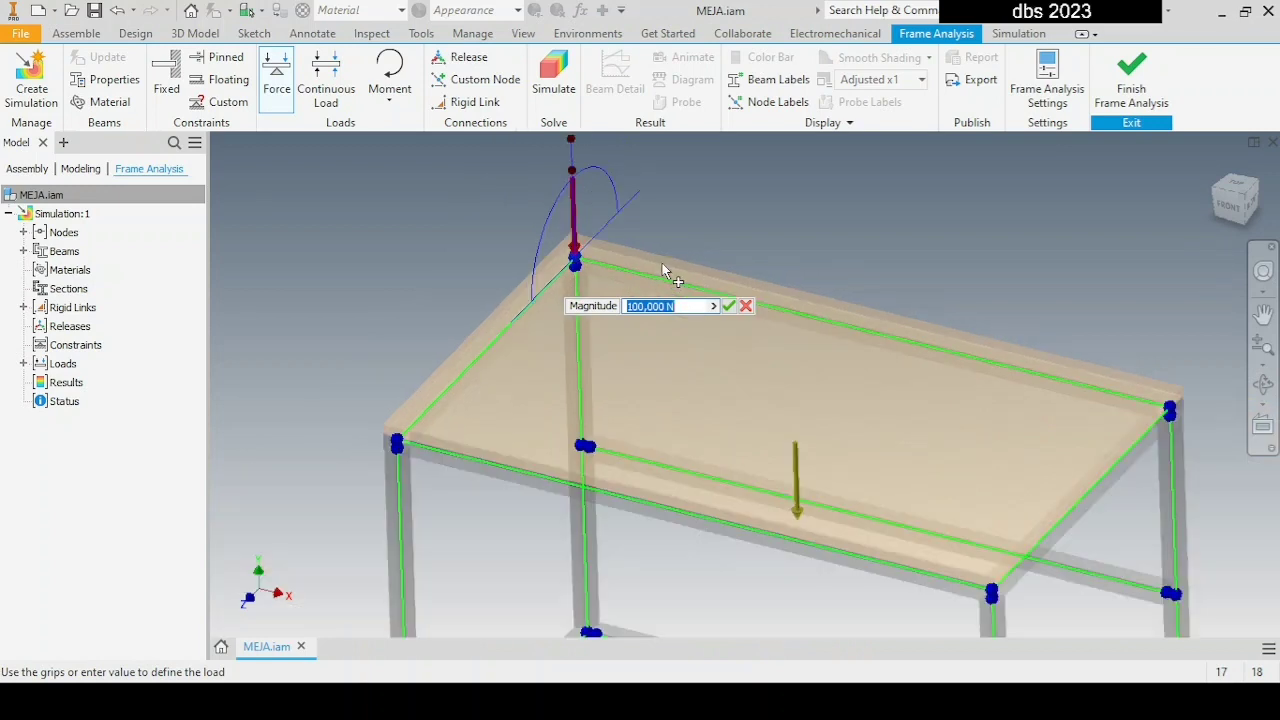
{"action": "left_click", "coordinate": [745, 306]}
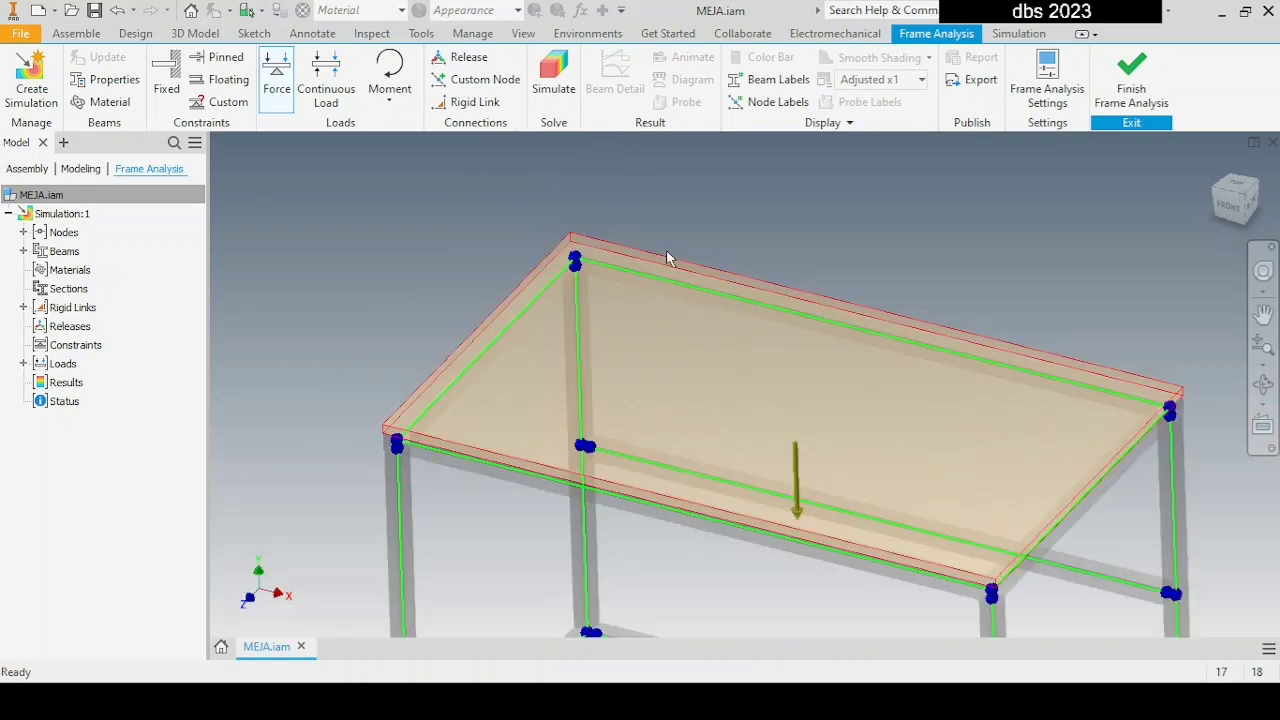
- Apply a 50 N/m continuous load to the tabletop frame's left short beam and to its rear long beam
{"action": "left_click", "coordinate": [325, 97]}
{"action": "left_click", "coordinate": [493, 347]}
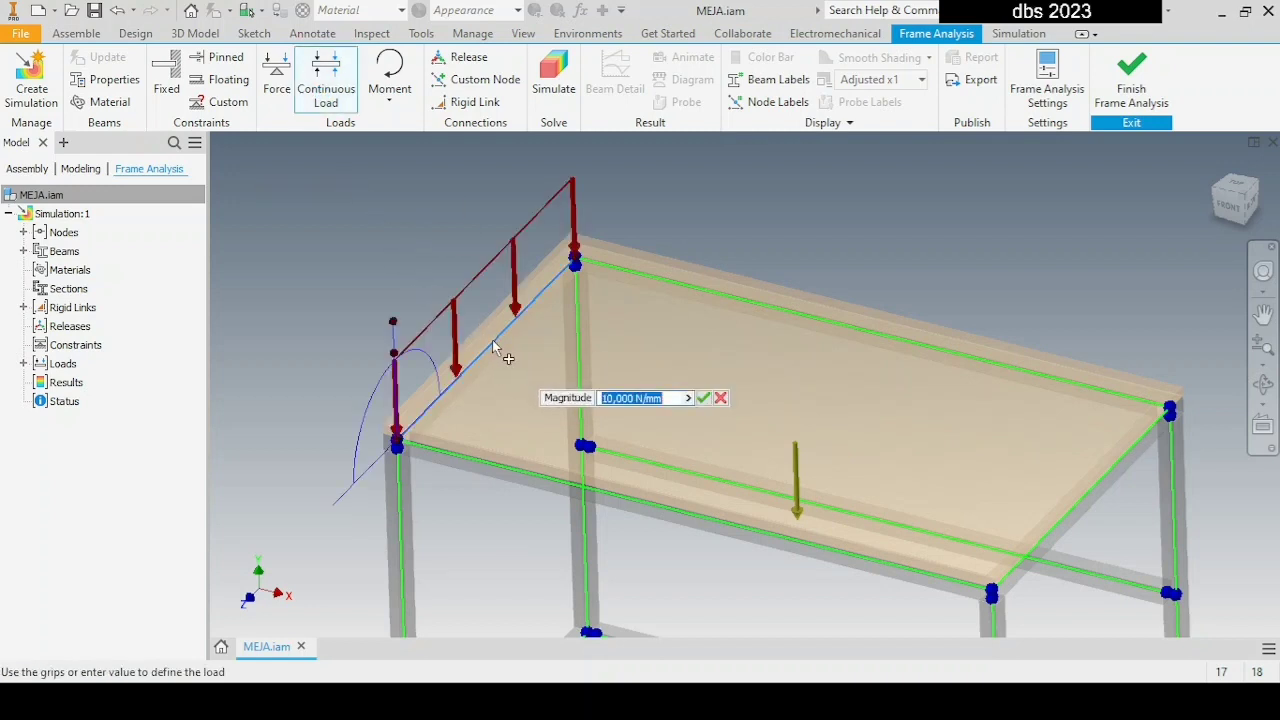
{"action": "left_click", "coordinate": [604, 398]}
{"action": "type", "text": "m"}
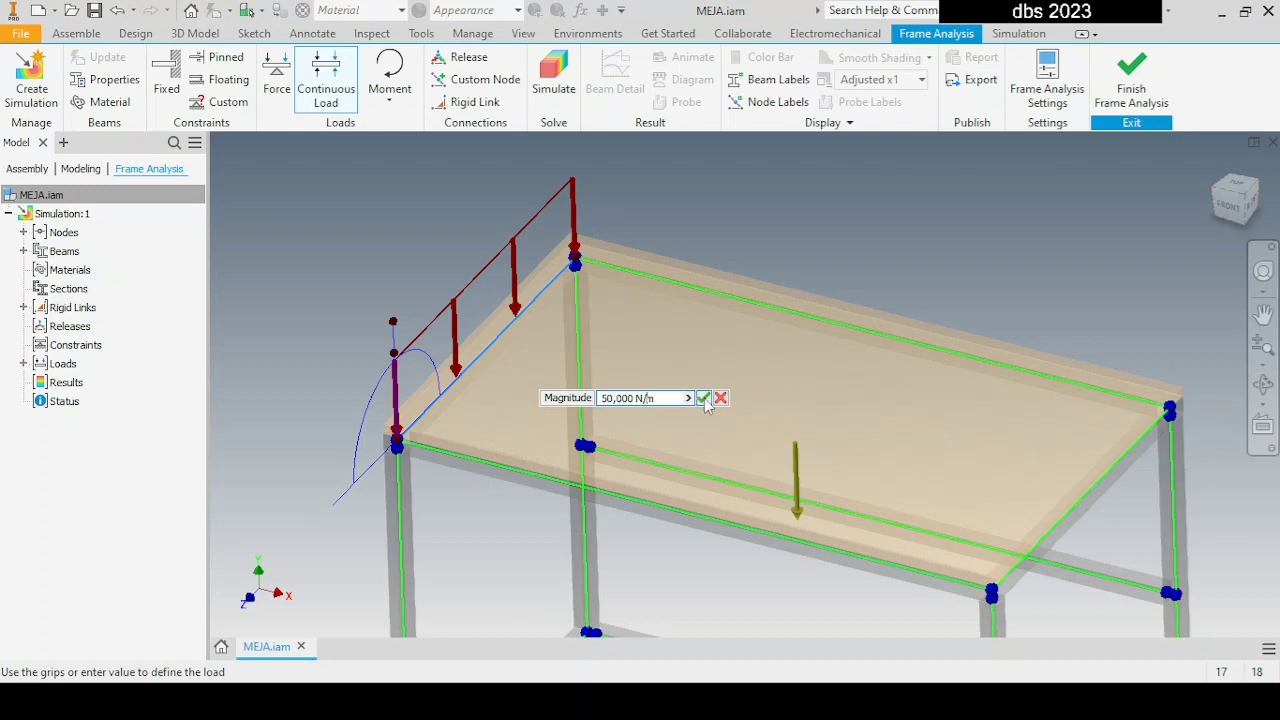
{"action": "left_click", "coordinate": [703, 398]}
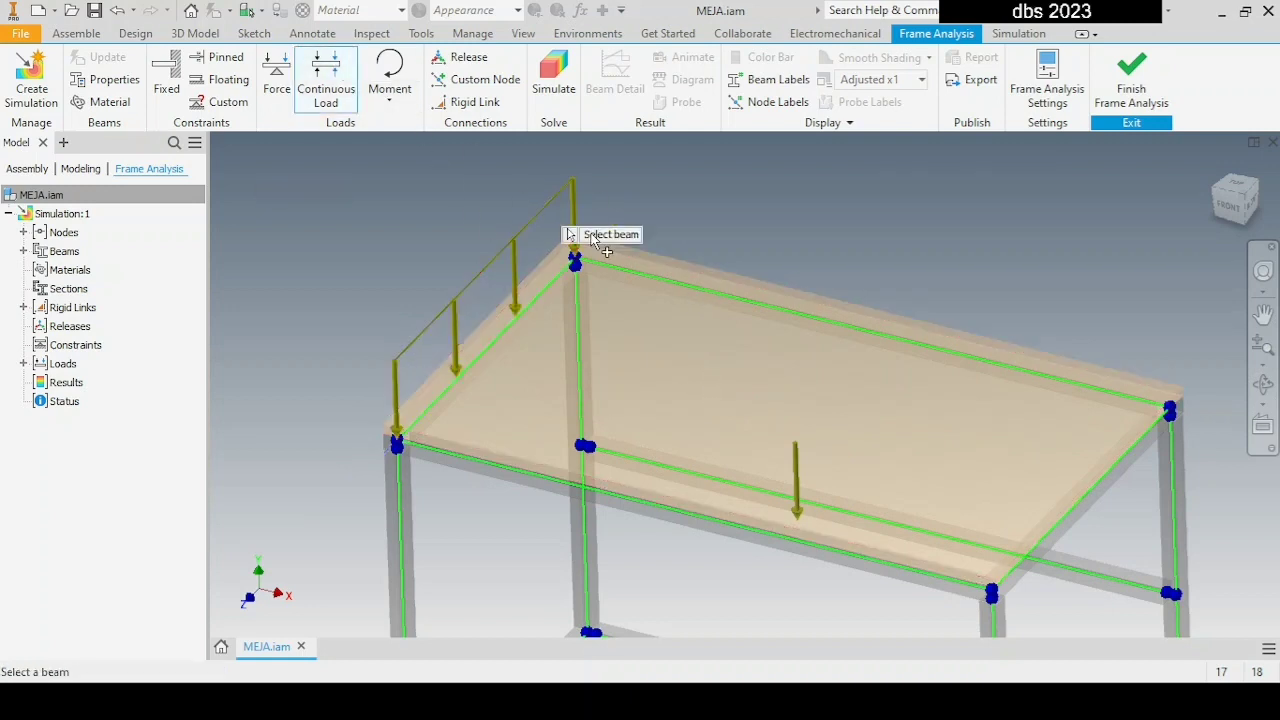
{"action": "left_click", "coordinate": [702, 289]}
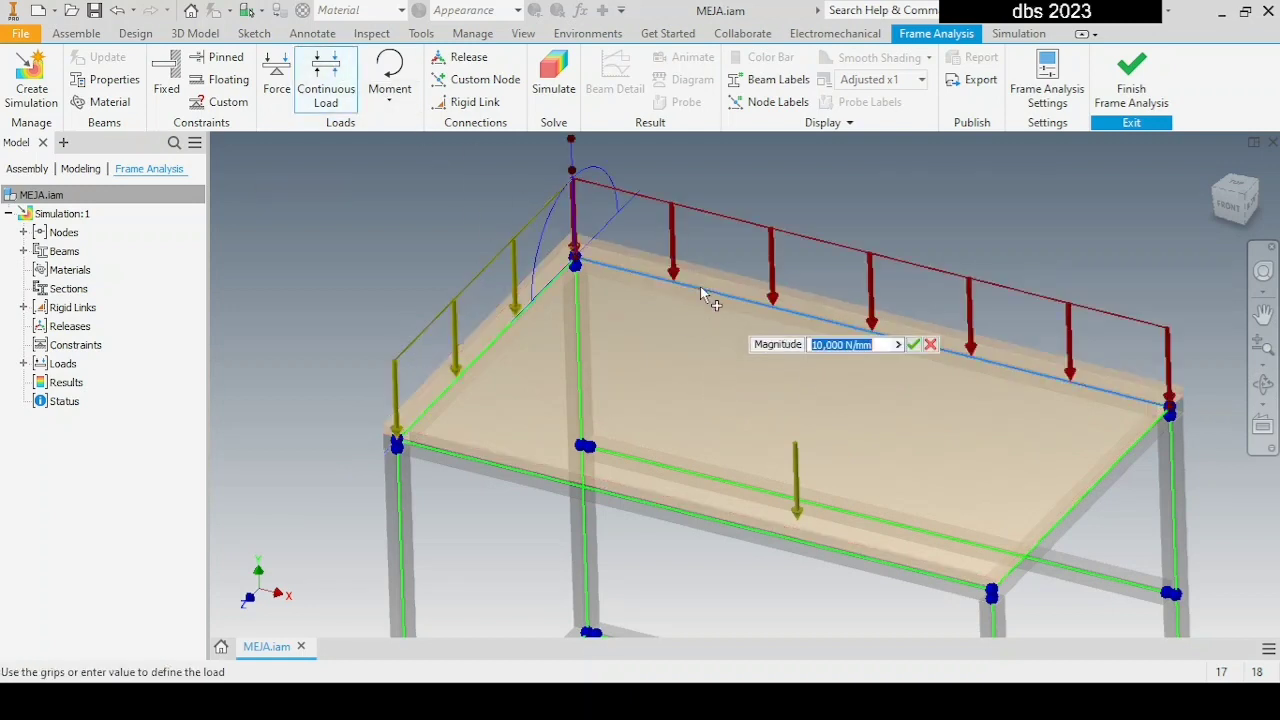
{"action": "left_click", "coordinate": [814, 344]}
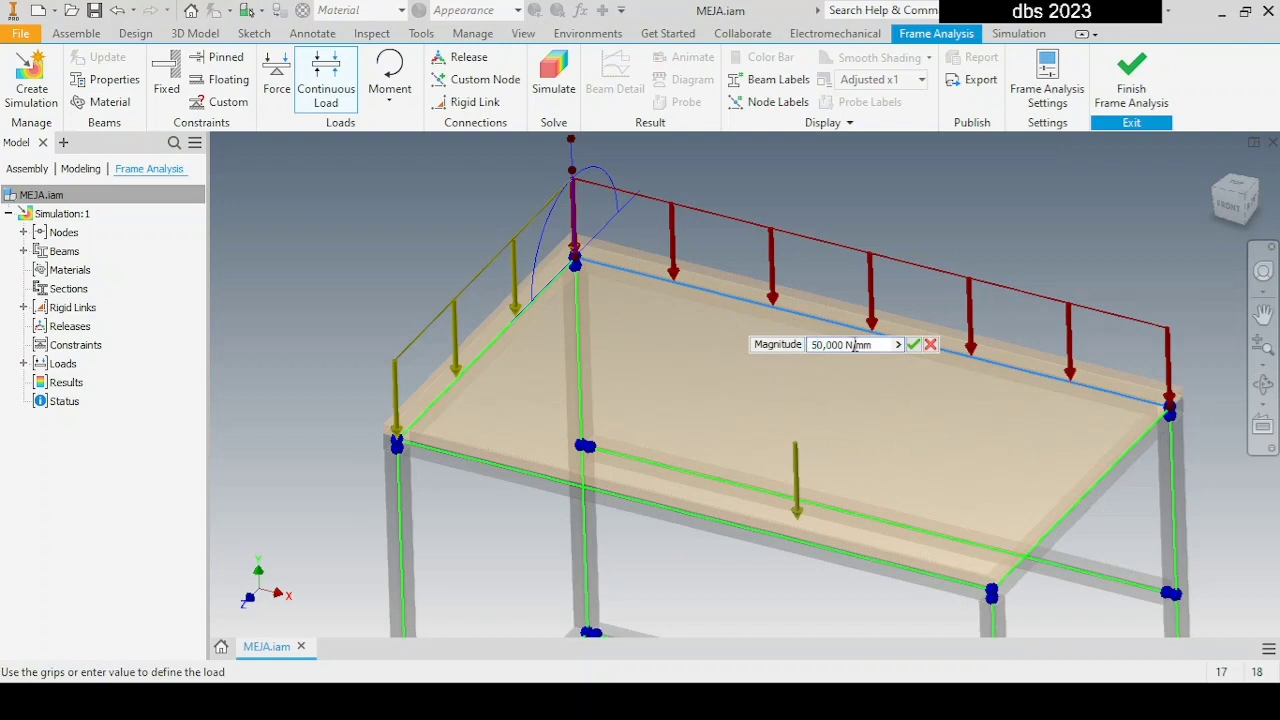
{"action": "left_click", "coordinate": [914, 344]}
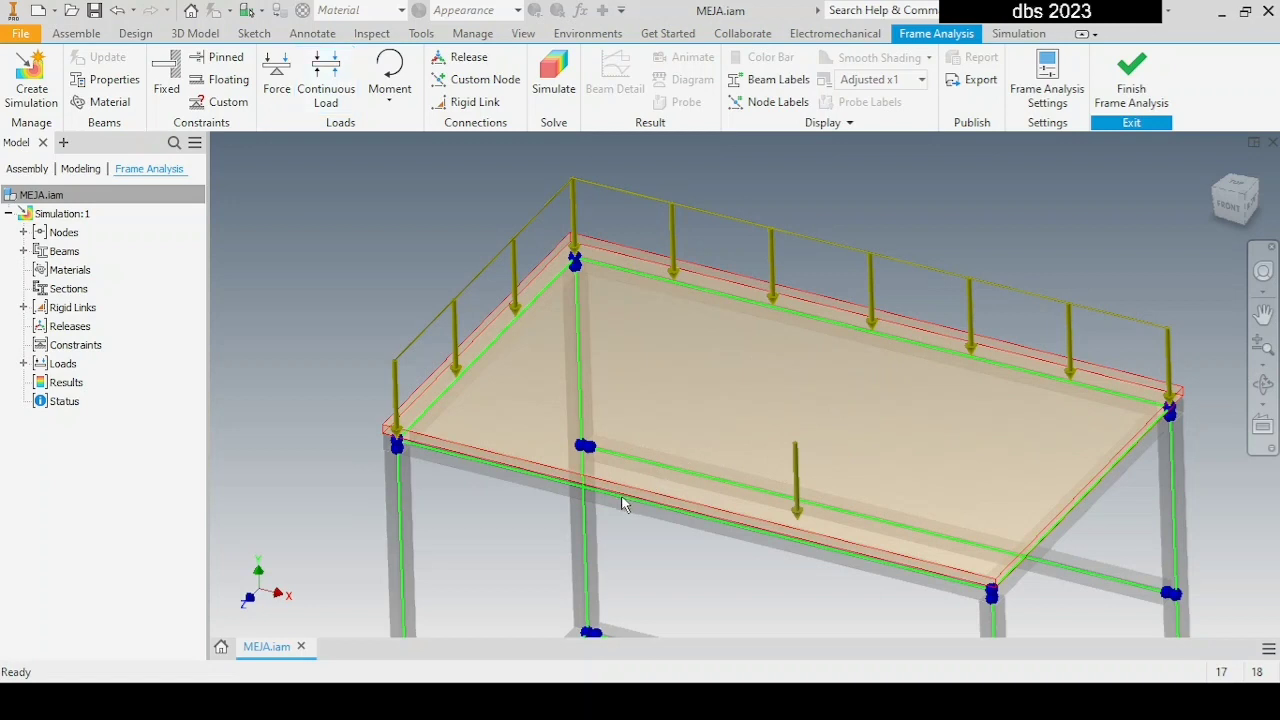
- Apply a continuous load to the tabletop frame's front long beam with an end magnitude of 50 N/m
{"action": "left_click", "coordinate": [326, 85]}
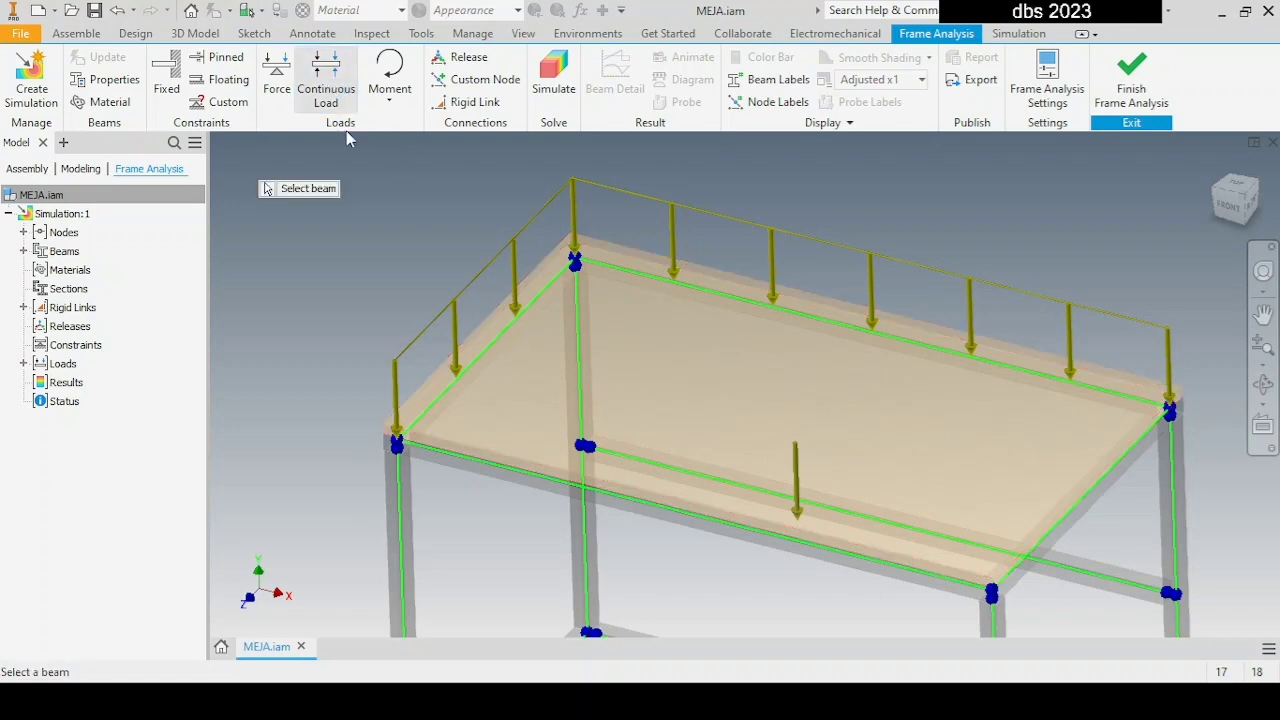
{"action": "left_click", "coordinate": [506, 464]}
{"action": "left_click", "coordinate": [641, 525]}
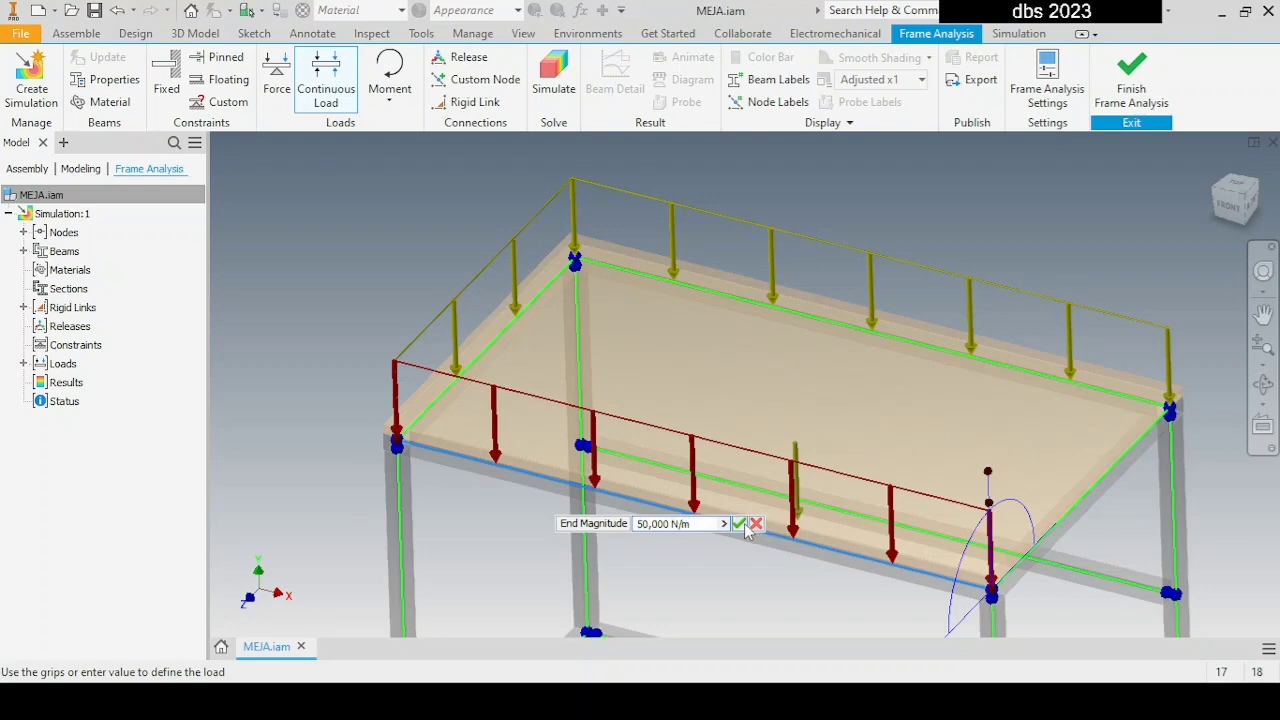
{"action": "left_click", "coordinate": [739, 524]}
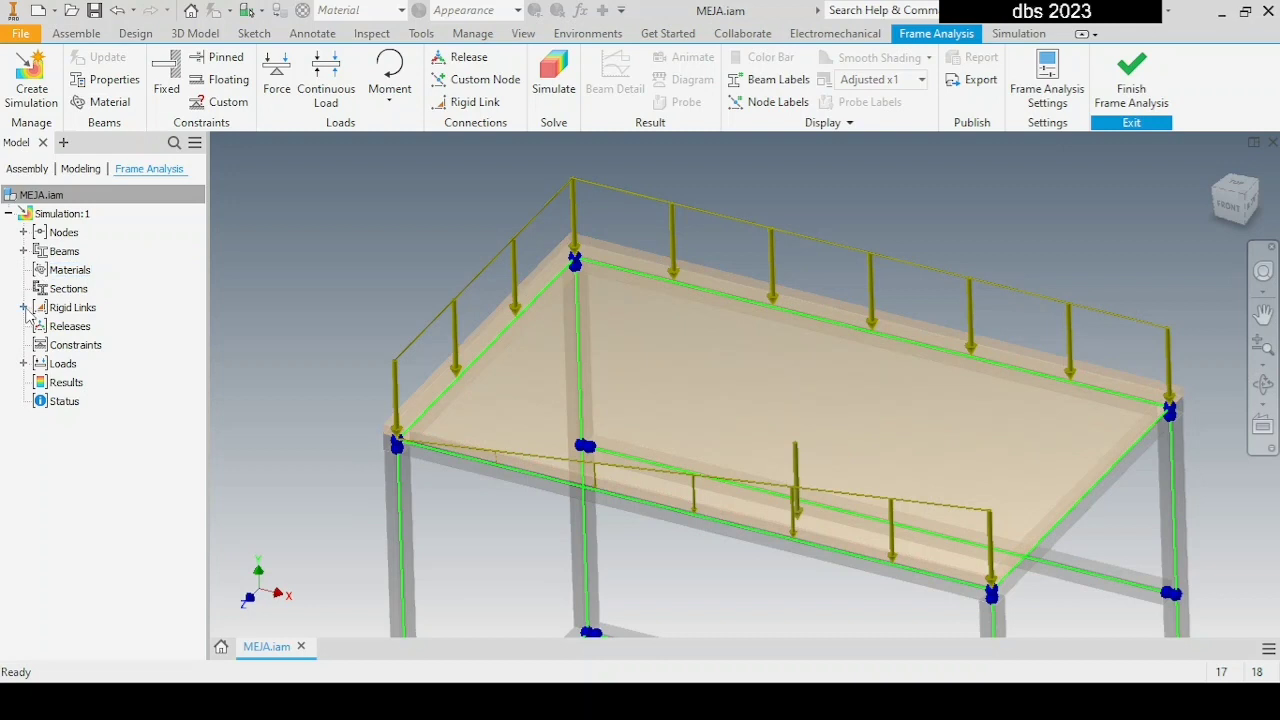
- Edit the front long beam's continuous load, turning off its end magnitude and setting its magnitude to 50 N/m
{"action": "left_click", "coordinate": [23, 364]}
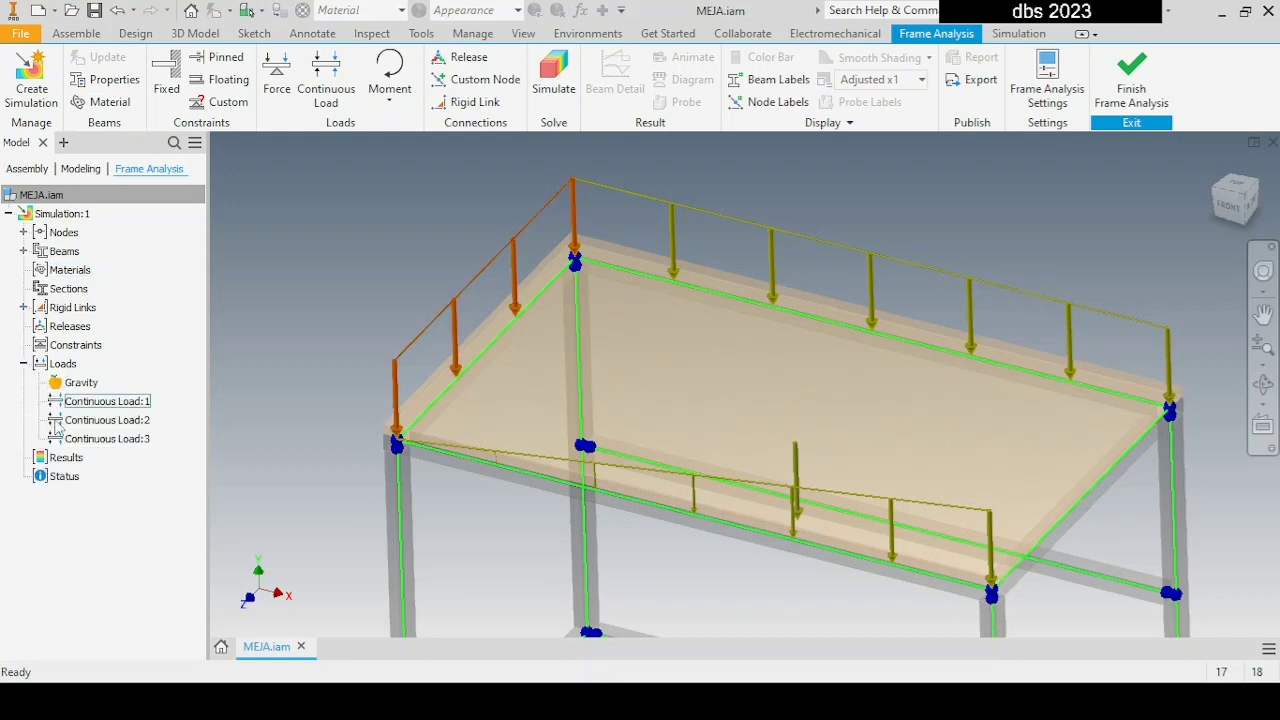
{"action": "left_click", "coordinate": [57, 444]}
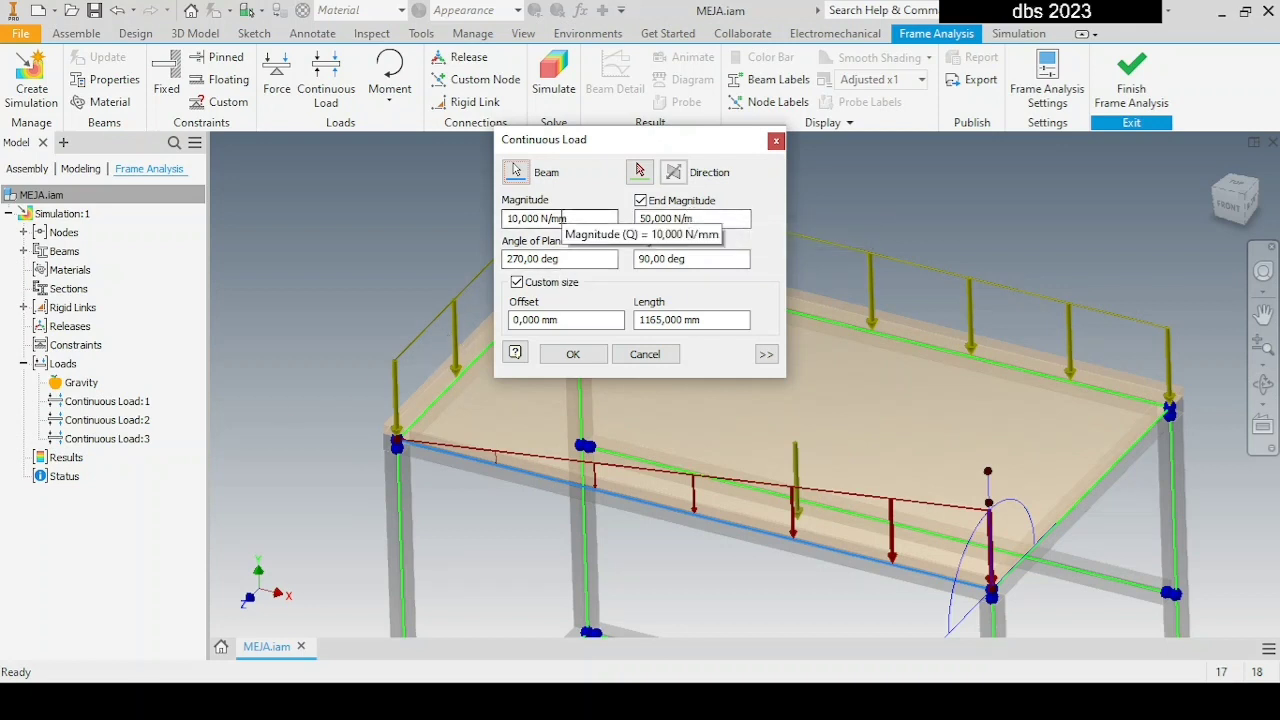
{"action": "left_click", "coordinate": [640, 201]}
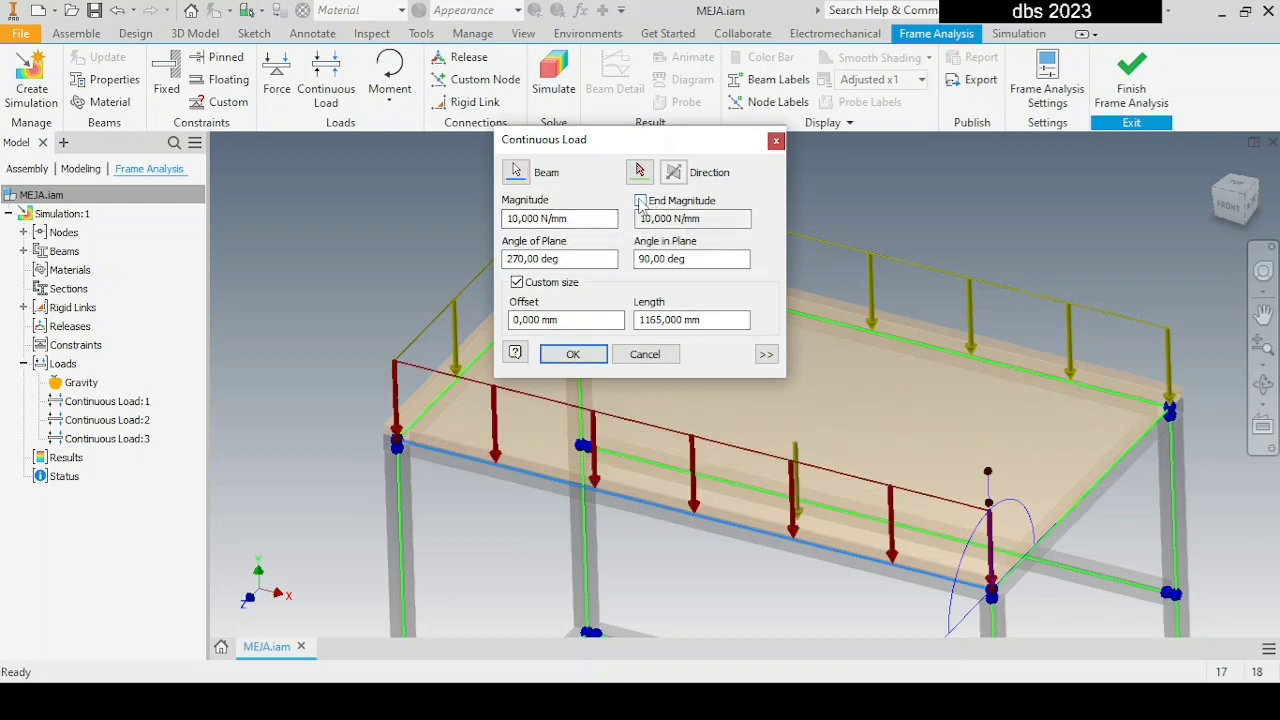
{"action": "left_click", "coordinate": [595, 356]}
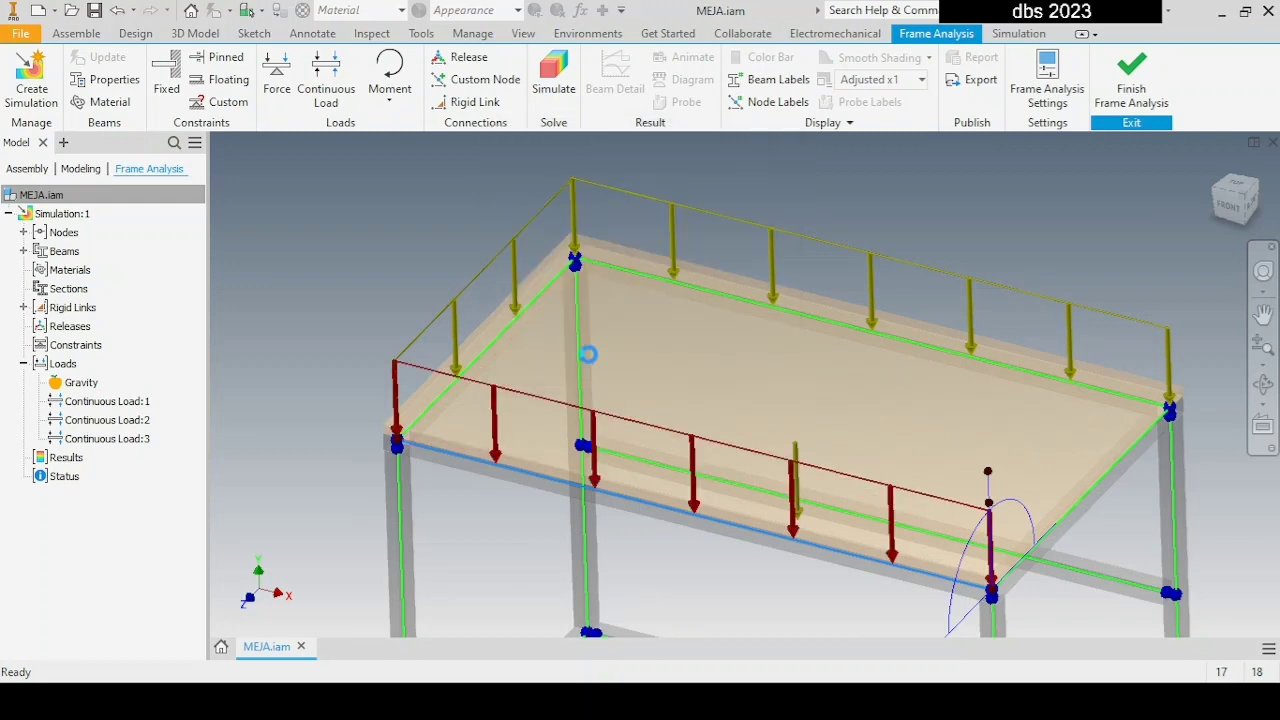
{"action": "double_click", "coordinate": [597, 470]}
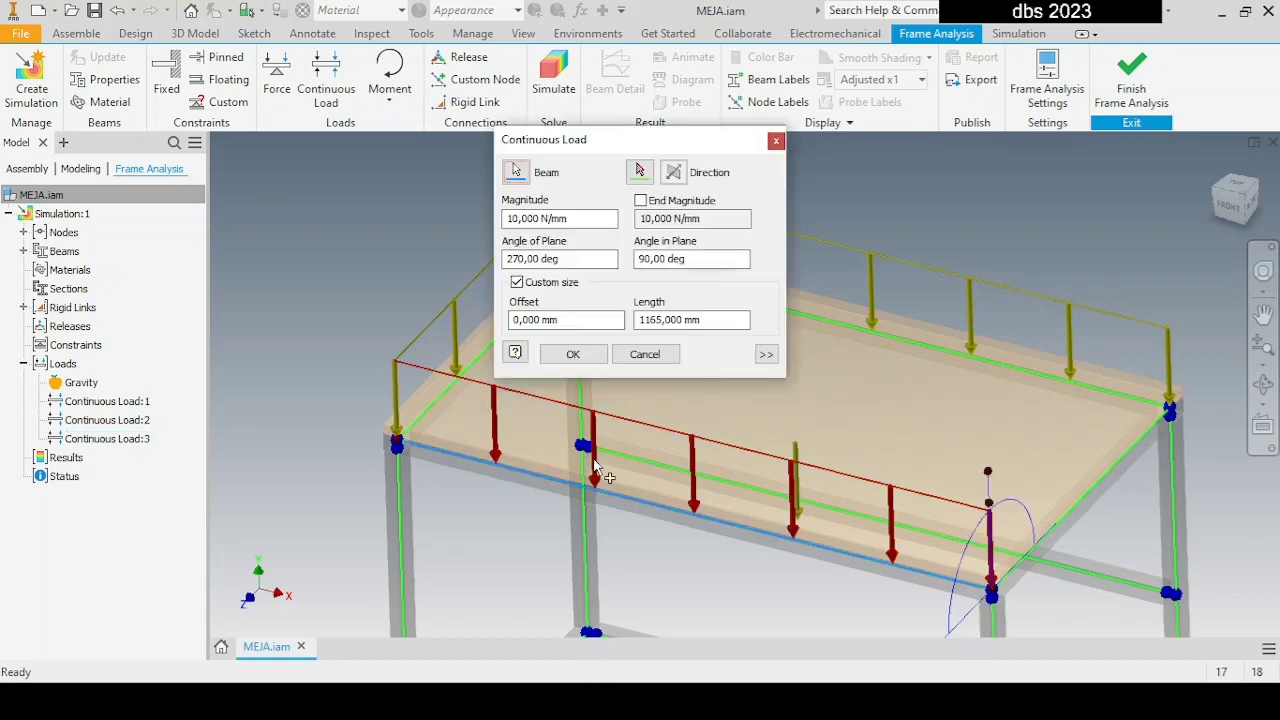
{"action": "left_click", "coordinate": [509, 218]}
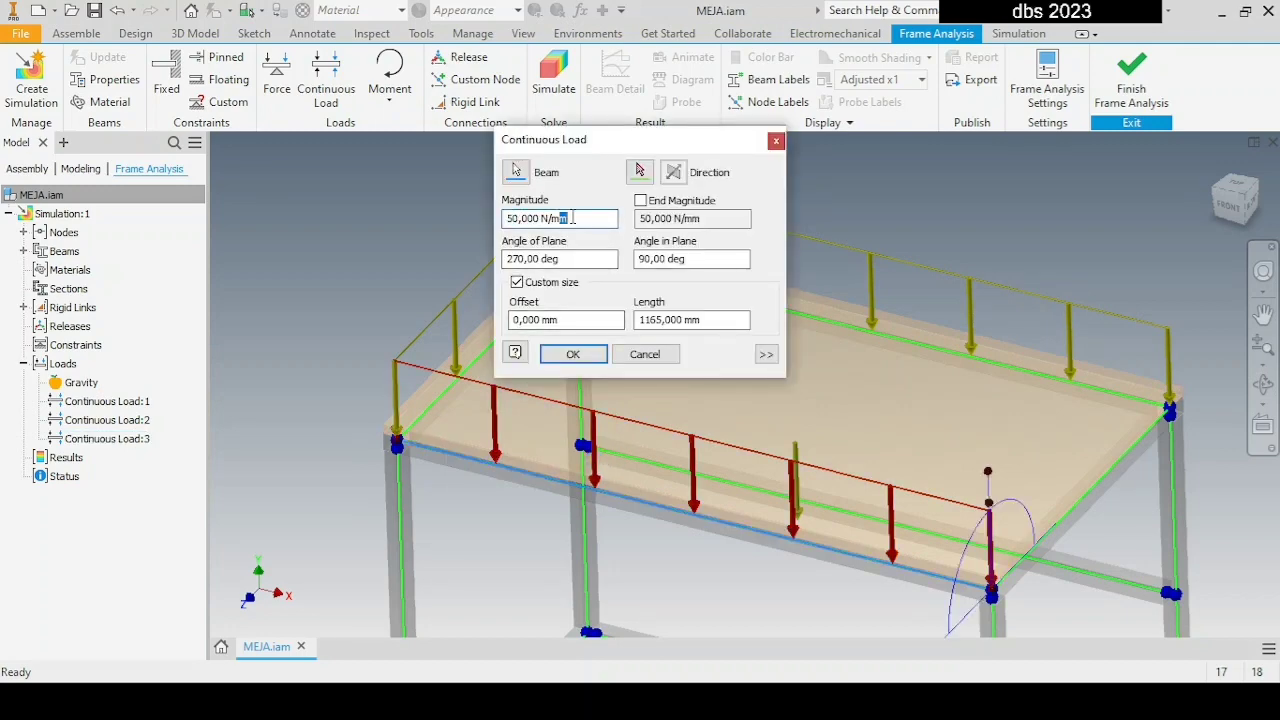
{"action": "key", "text": "BackSpace"}
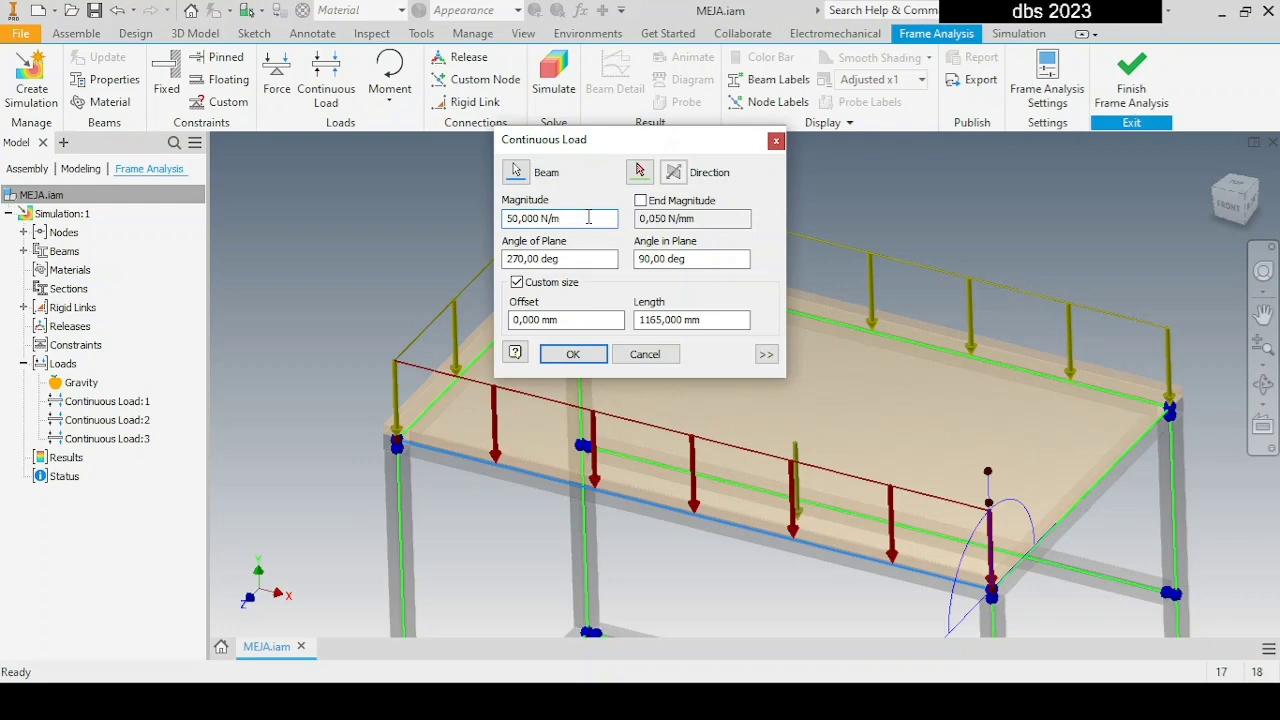
{"action": "left_click", "coordinate": [572, 354]}
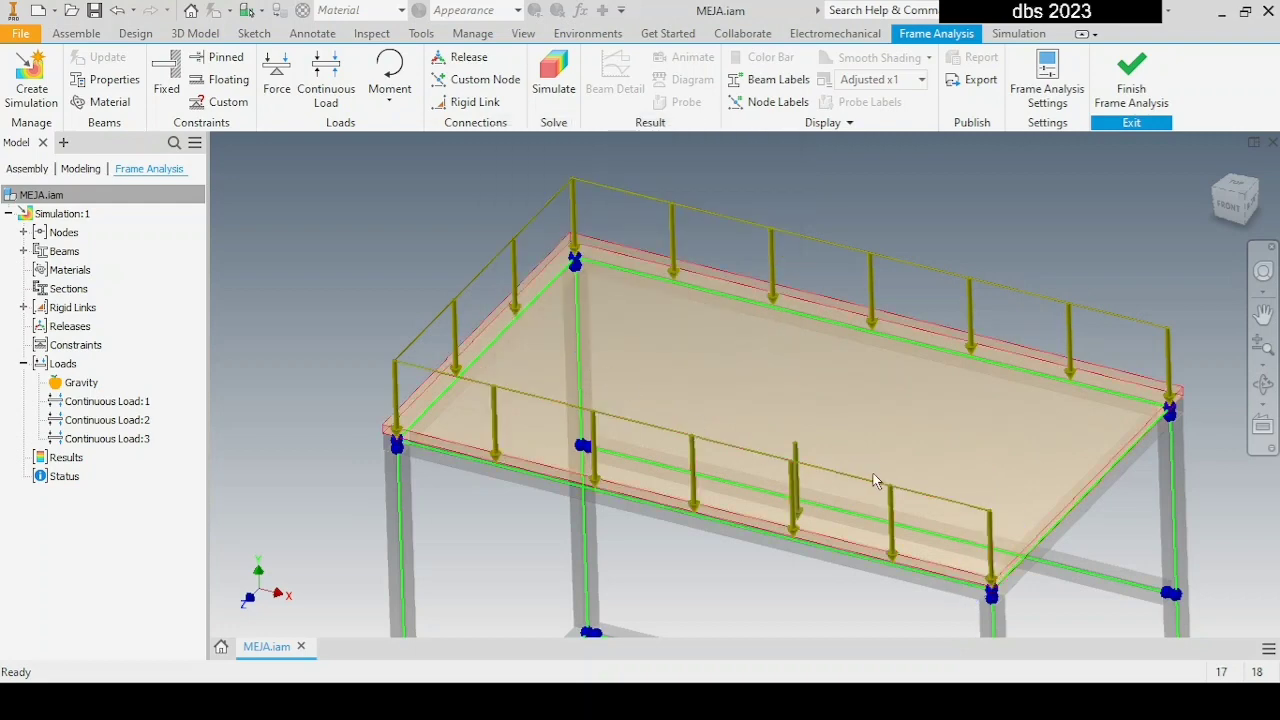
- Apply a 50 N/m continuous load to the tabletop frame's right short beam
{"action": "left_click", "coordinate": [318, 84]}
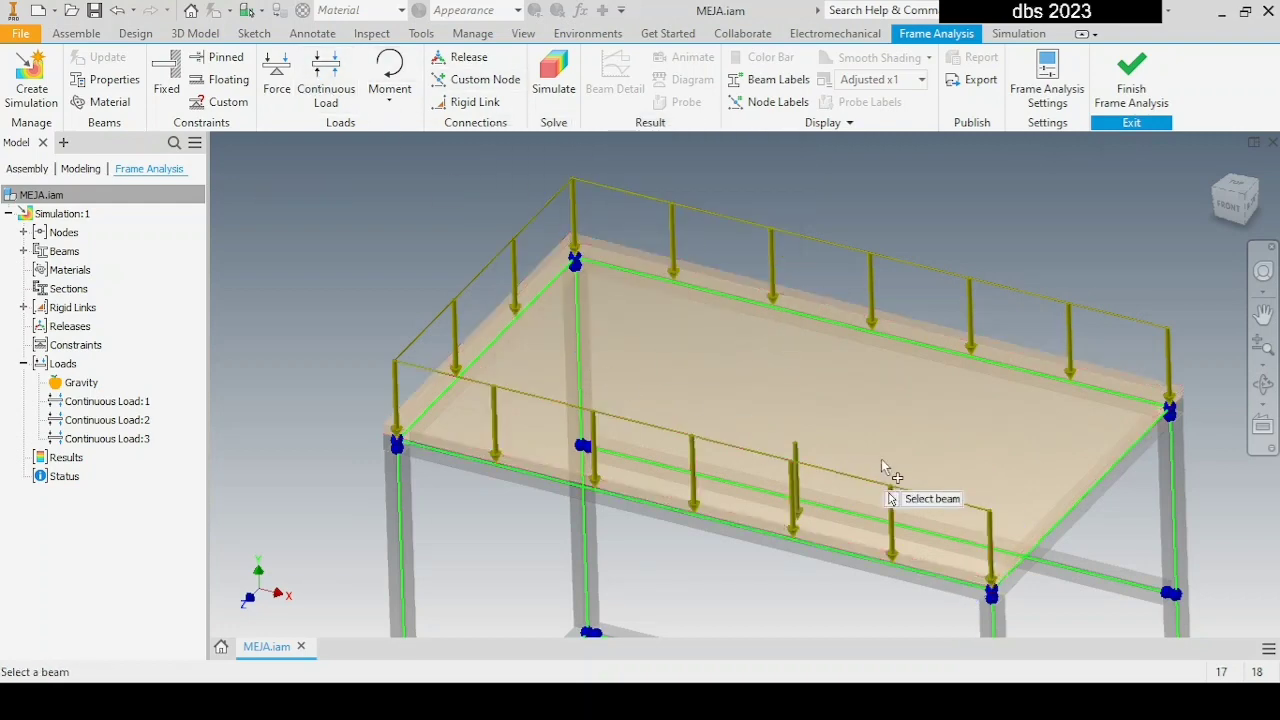
{"action": "left_click", "coordinate": [1088, 489]}
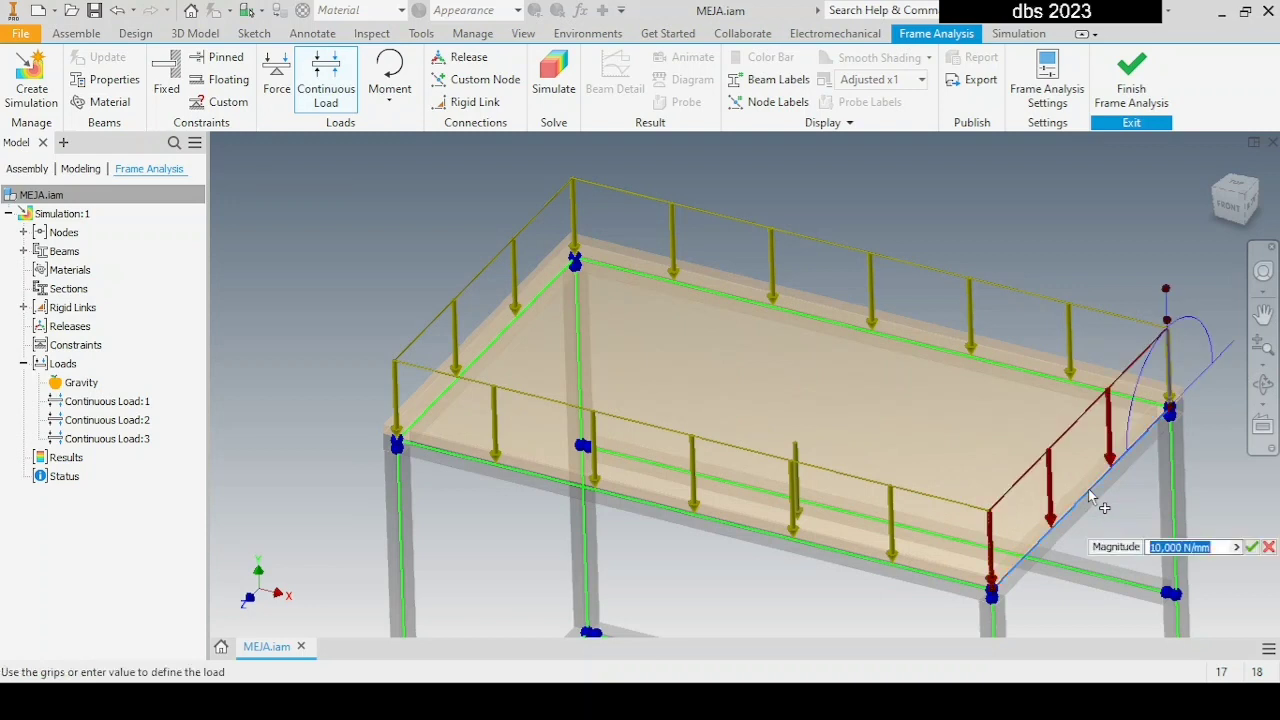
{"action": "left_click", "coordinate": [1153, 547]}
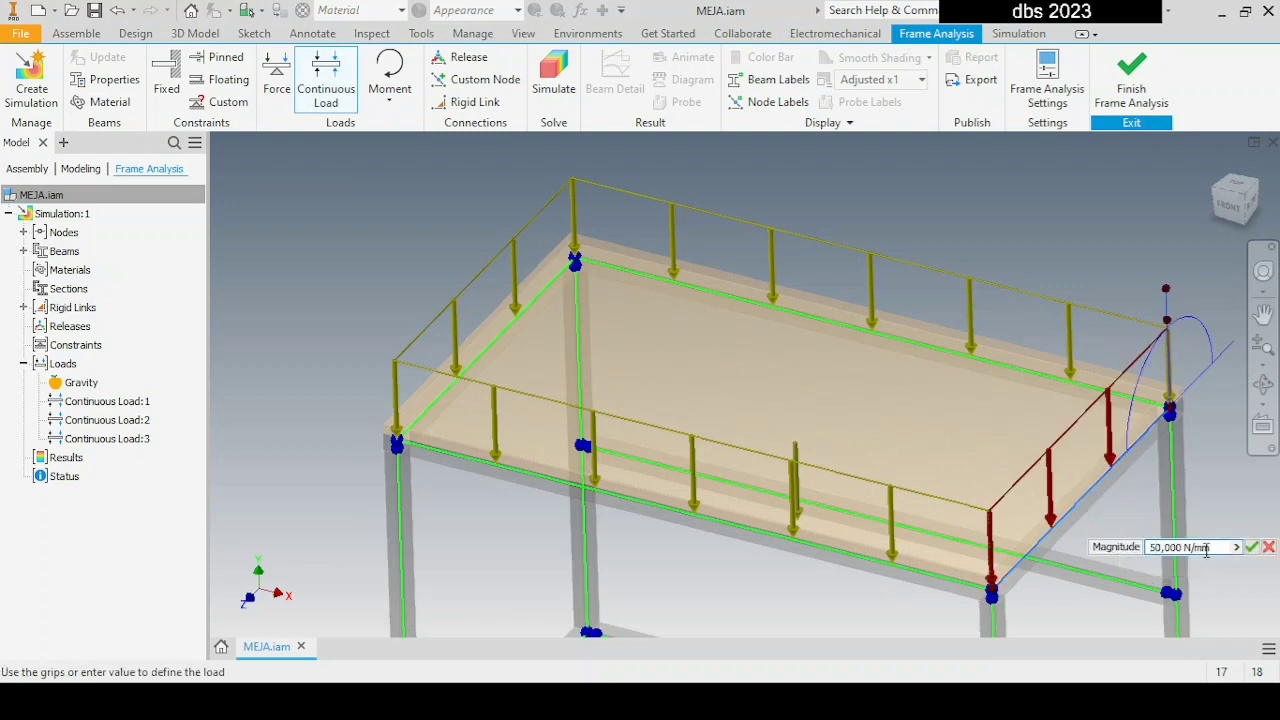
{"action": "key", "text": "BackSpace"}
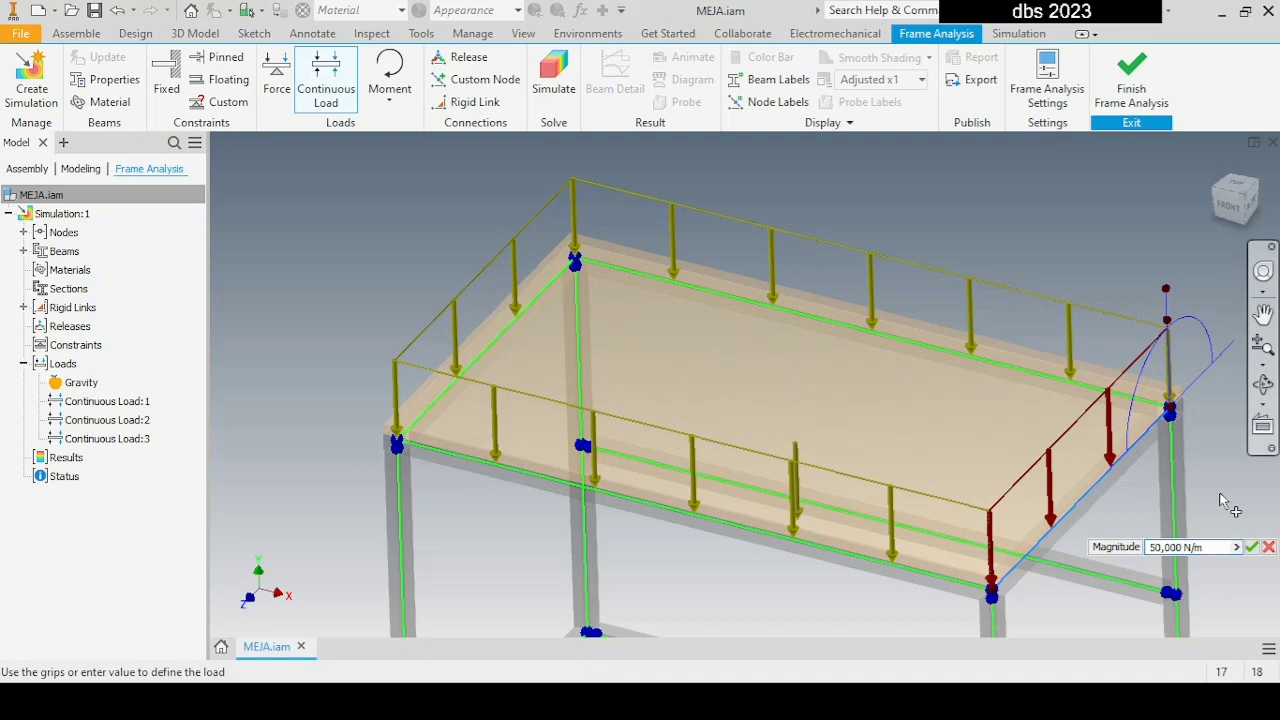
{"action": "left_click", "coordinate": [1253, 551]}
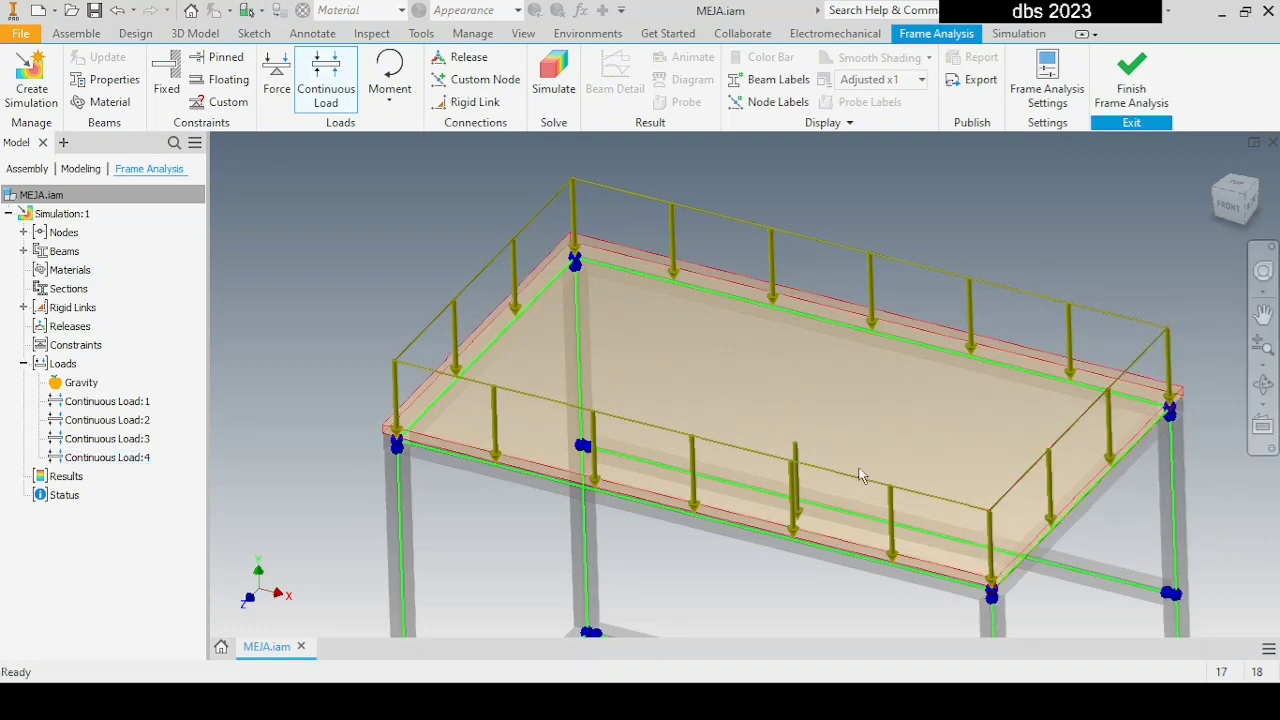
- Add fixed constraints to the bottom nodes of the front and rear left legs
{"action": "scroll", "coordinate": [705, 447], "scroll_direction": "down", "scroll_amount": 3}
{"action": "middle_click_drag", "start_coordinate": [709, 449], "coordinate": [622, 310]}
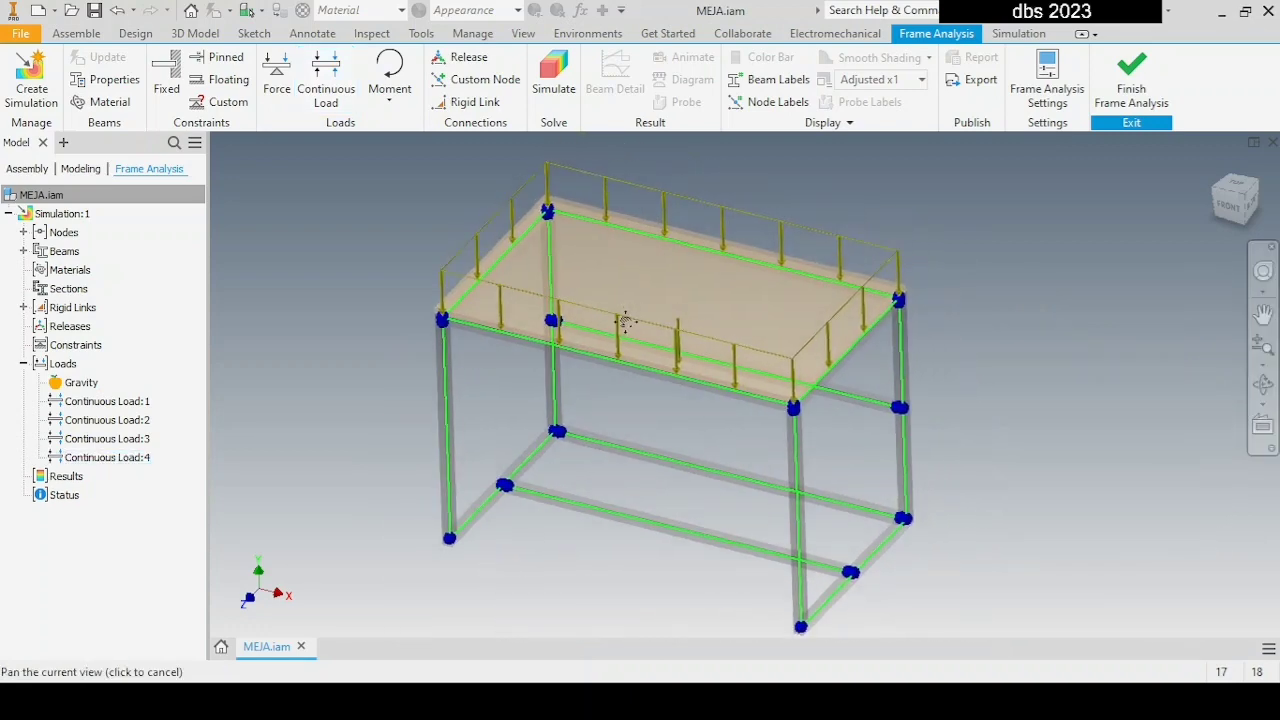
{"action": "left_click", "coordinate": [164, 98]}
{"action": "scroll", "coordinate": [452, 542], "scroll_direction": "up", "scroll_amount": 5}
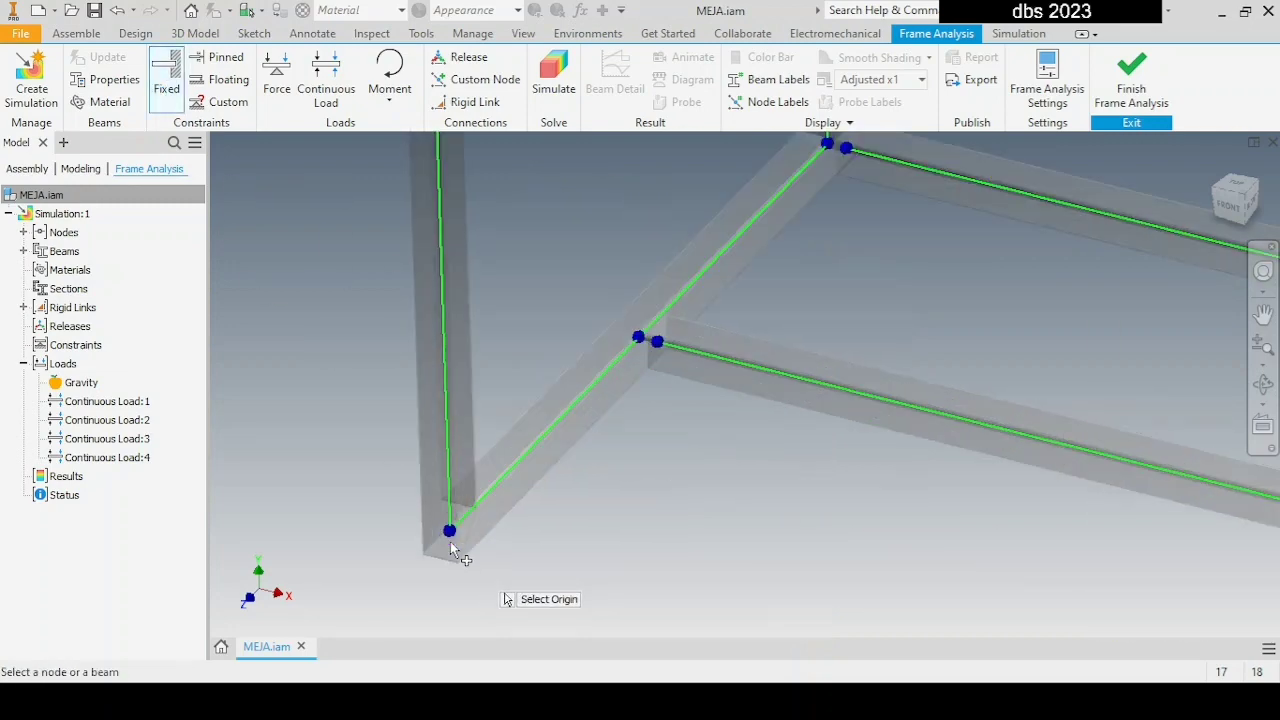
{"action": "left_click", "coordinate": [451, 533]}
{"action": "scroll", "coordinate": [452, 525], "scroll_direction": "down", "scroll_amount": 4}
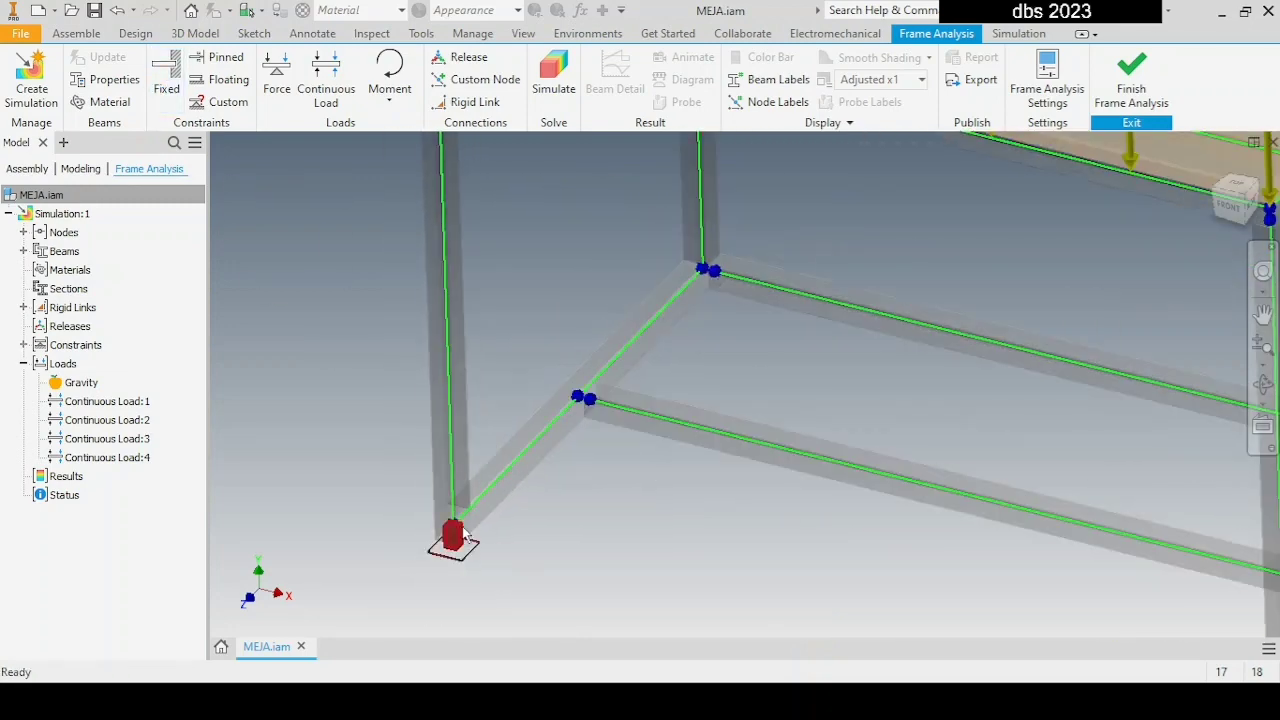
{"action": "key", "text": "Return"}
{"action": "scroll", "coordinate": [706, 274], "scroll_direction": "up", "scroll_amount": 5}
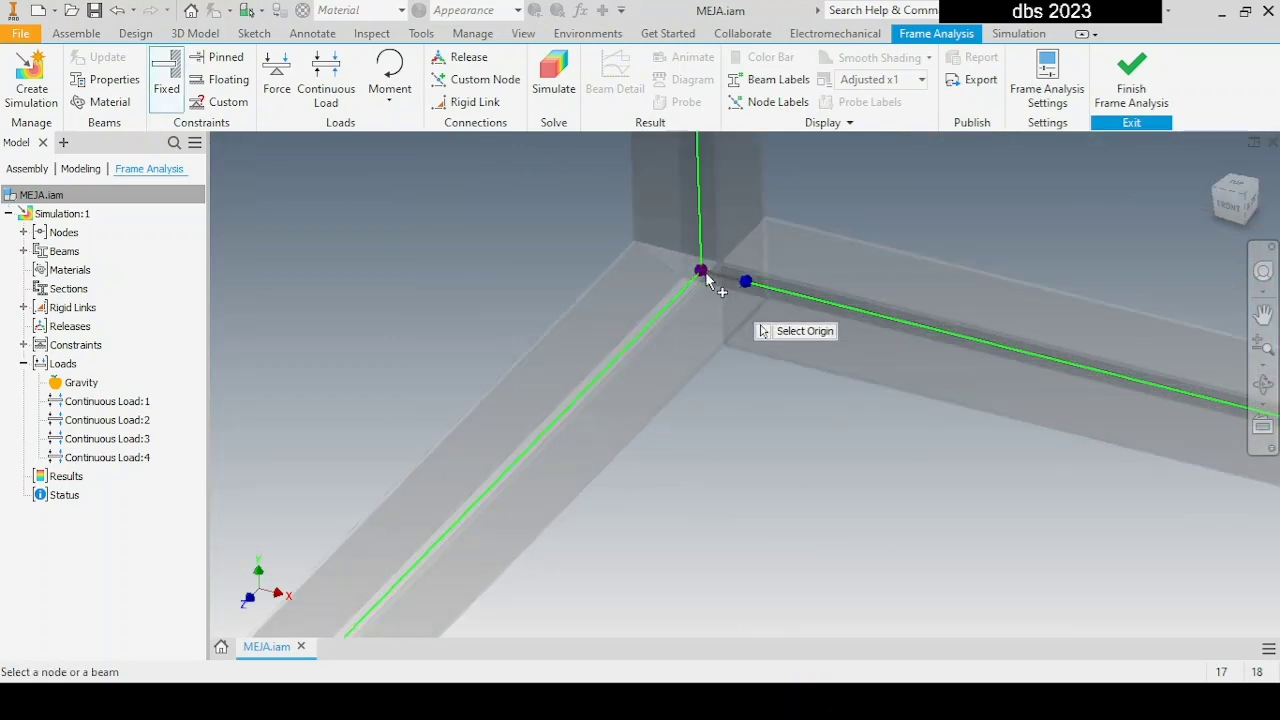
{"action": "left_click", "coordinate": [704, 270]}
{"action": "scroll", "coordinate": [707, 326], "scroll_direction": "down", "scroll_amount": 5}
{"action": "key", "text": "Return"}
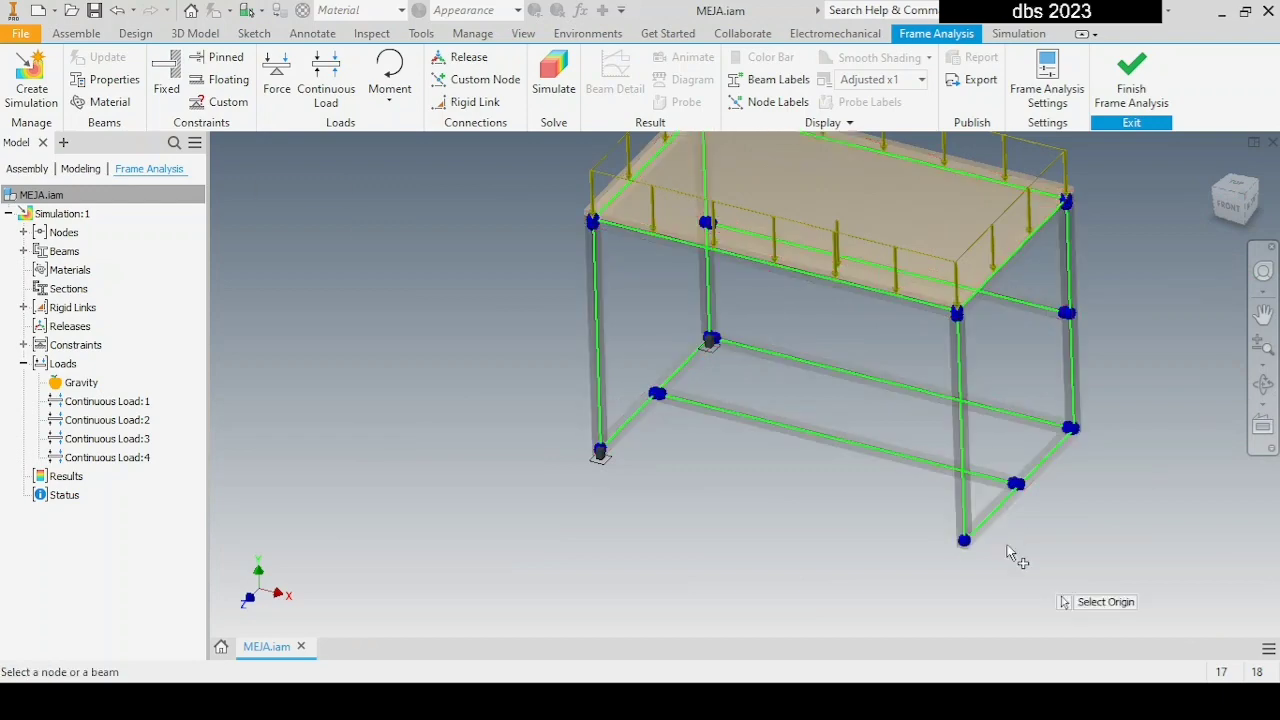
- Add fixed constraints to the bottom nodes of the front and rear right legs
{"action": "scroll", "coordinate": [950, 545], "scroll_direction": "up", "scroll_amount": 5}
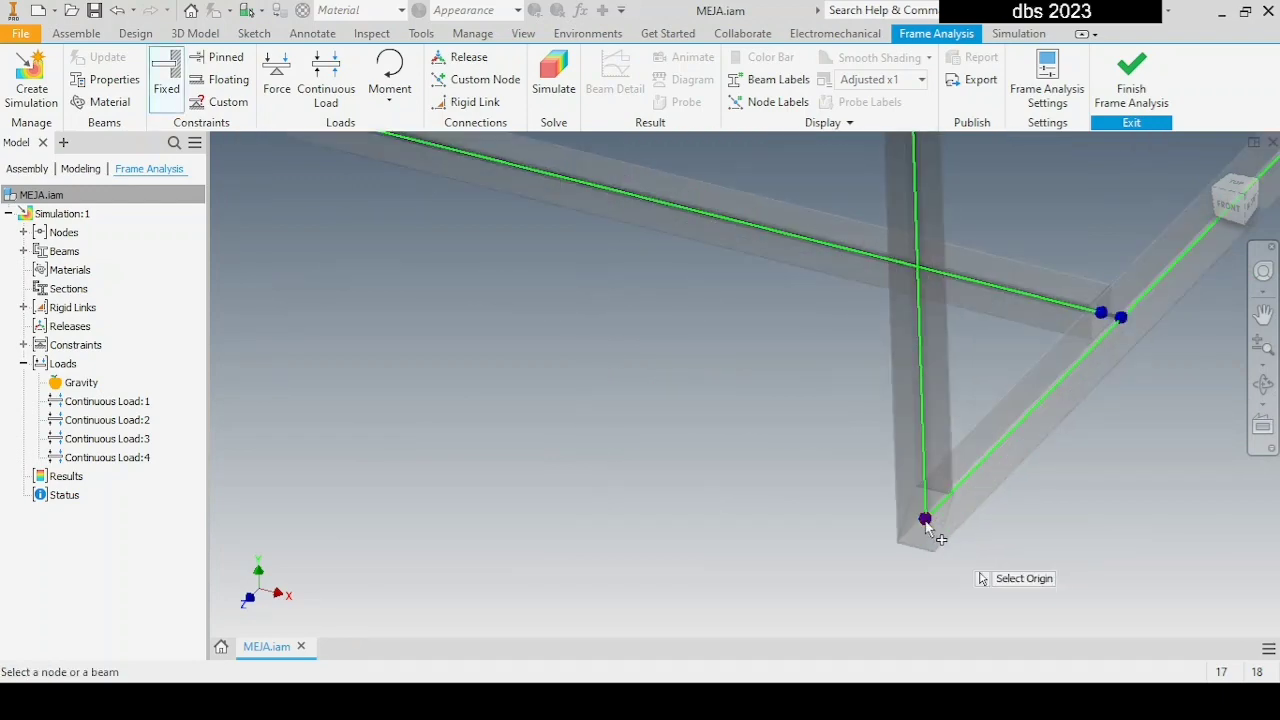
{"action": "left_click", "coordinate": [925, 520]}
{"action": "scroll", "coordinate": [1049, 526], "scroll_direction": "down", "scroll_amount": 5}
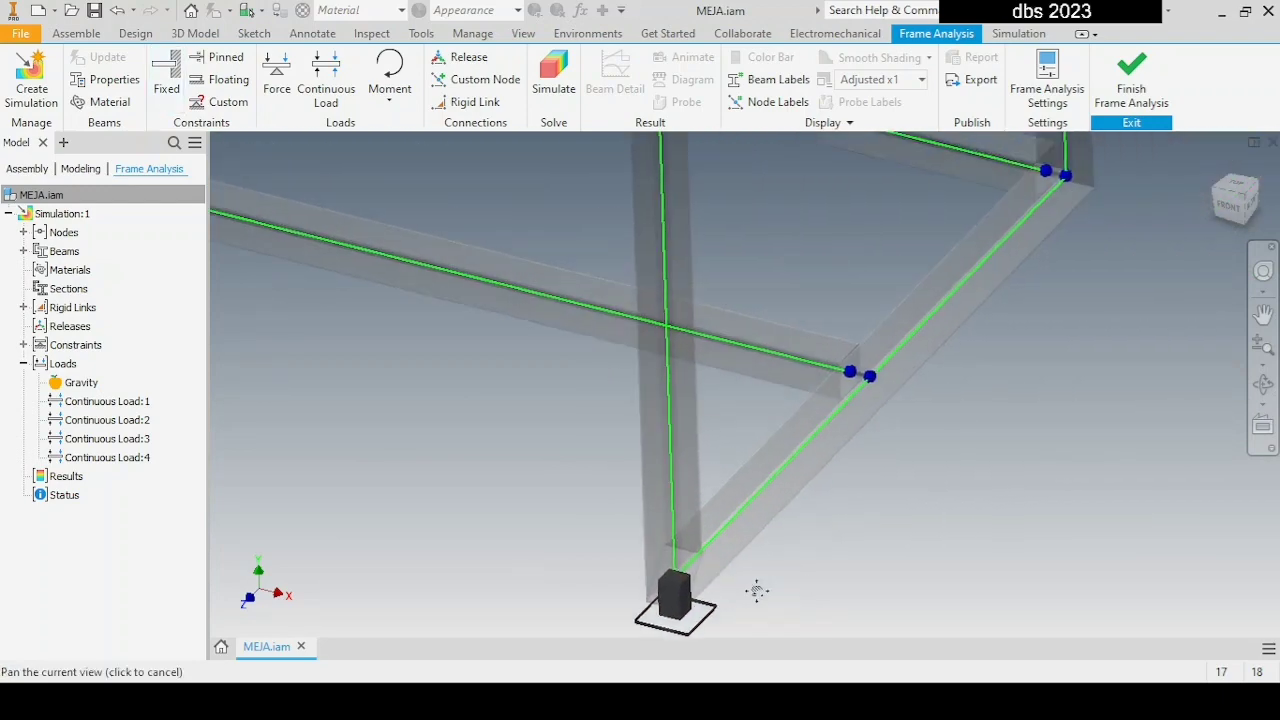
{"action": "key", "text": "Return"}
{"action": "left_click", "coordinate": [955, 212]}
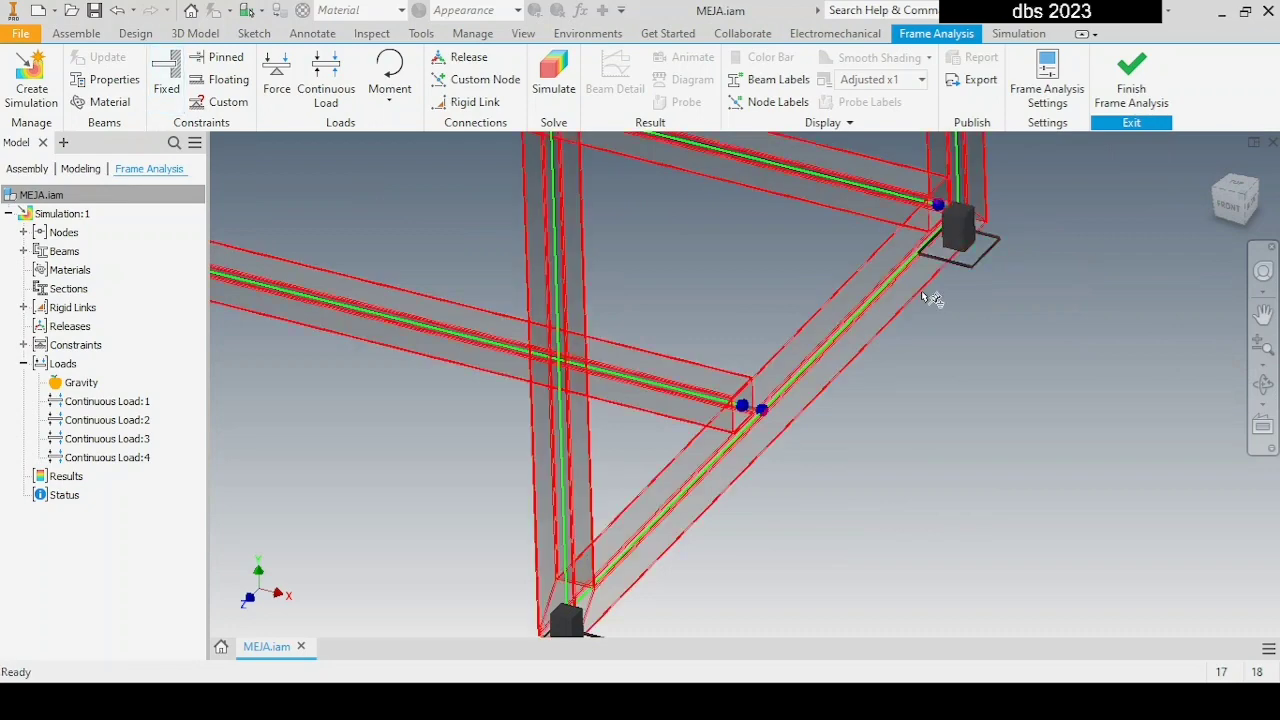
- Run the static frame simulation and inspect the tabletop beams' displacement result from the front
{"action": "scroll", "coordinate": [907, 350], "scroll_direction": "down", "scroll_amount": 5}
{"action": "scroll", "coordinate": [700, 380], "scroll_direction": "up", "scroll_amount": 5}
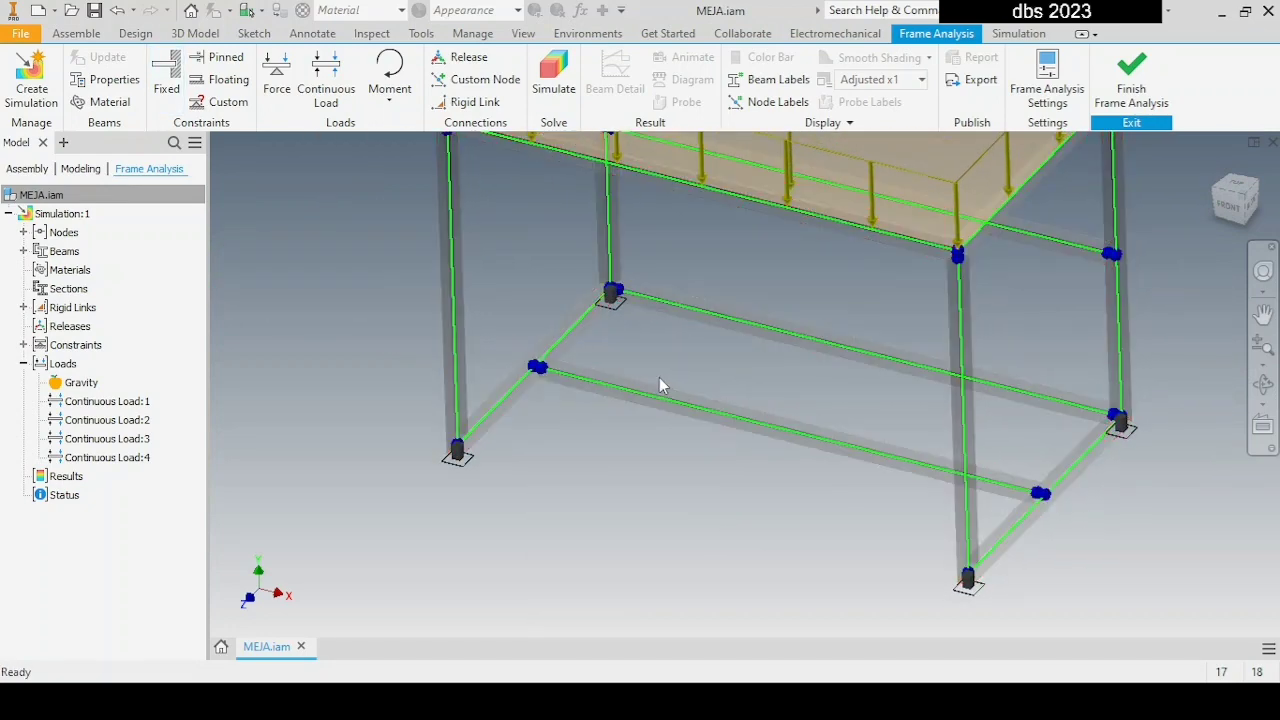
{"action": "scroll", "coordinate": [657, 377], "scroll_direction": "down", "scroll_amount": 5}
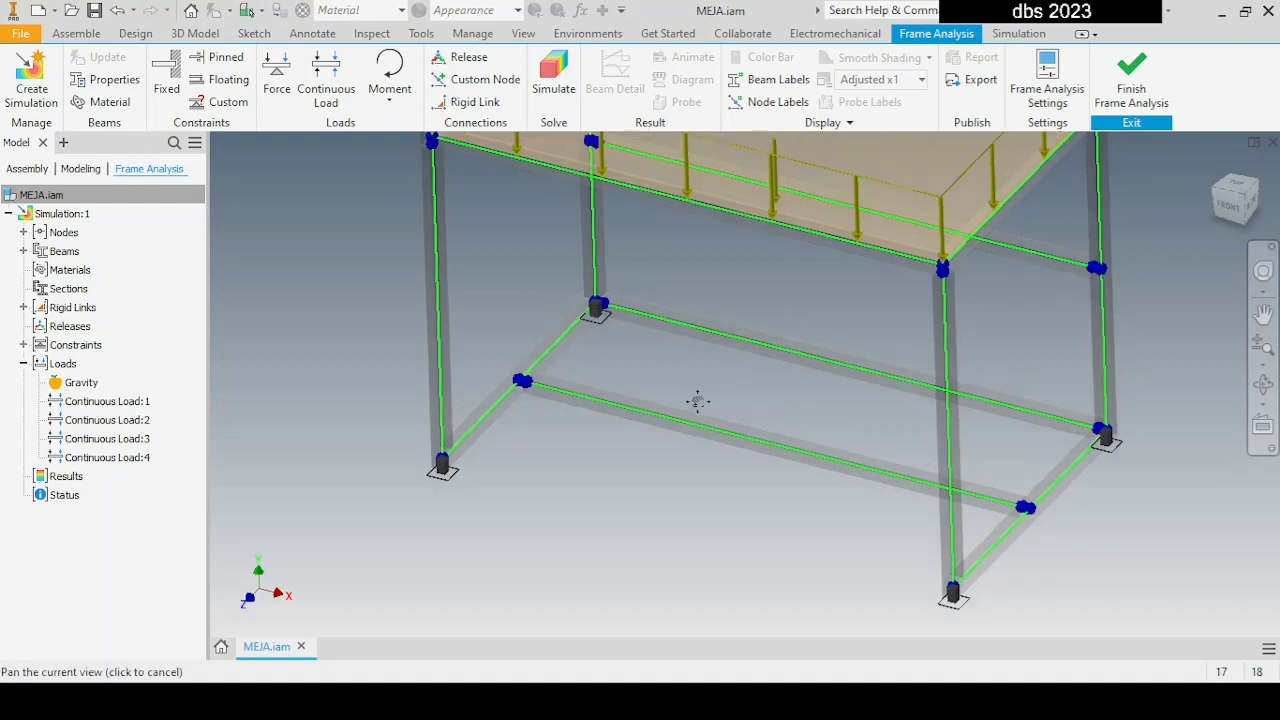
{"action": "mouse_move", "coordinate": [665, 424]}
{"action": "middle_mouse_down", "text": "shift"}
{"action": "mouse_move", "coordinate": [680, 314]}
{"action": "mouse_move", "coordinate": [659, 414]}
{"action": "middle_mouse_up", "text": "shift"}
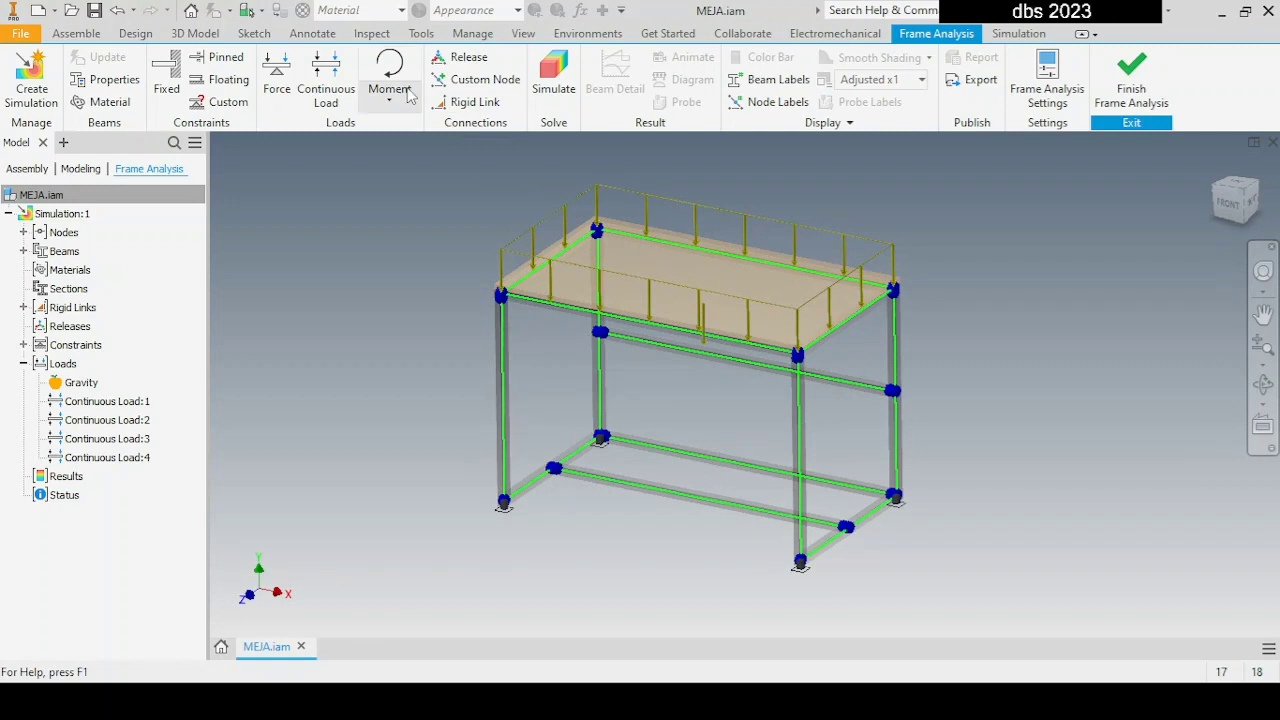
{"action": "left_click", "coordinate": [550, 80]}
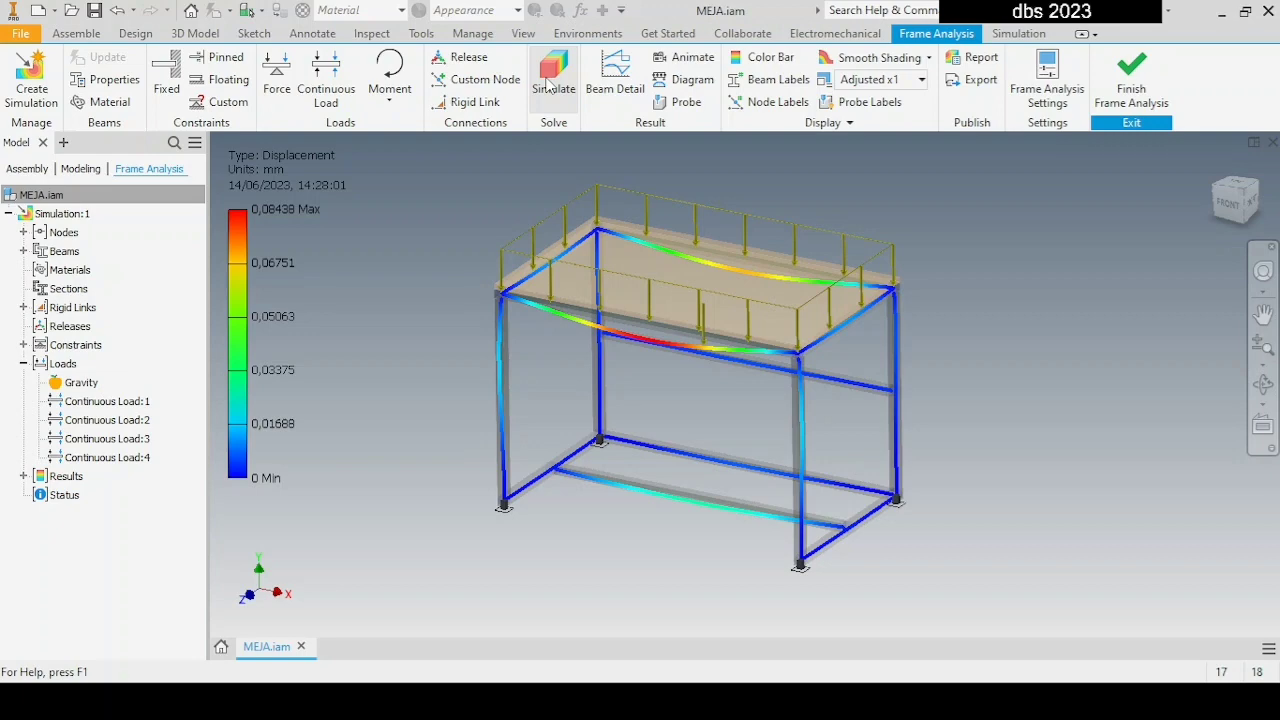
{"action": "left_click", "coordinate": [1232, 212]}
{"action": "scroll", "coordinate": [745, 311], "scroll_direction": "down", "scroll_amount": 3}
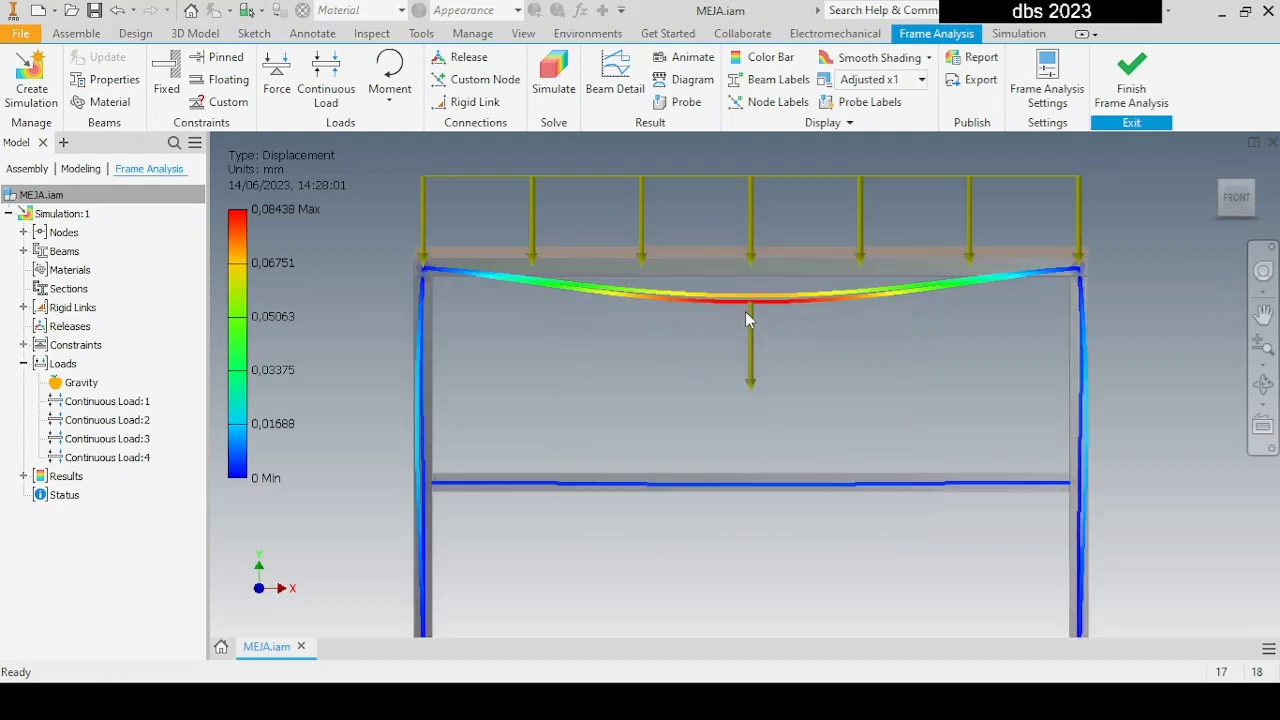
- Set the background of the Presentation color scheme to 1 Color in the application options
{"action": "scroll", "coordinate": [877, 300], "scroll_direction": "up", "scroll_amount": 3}
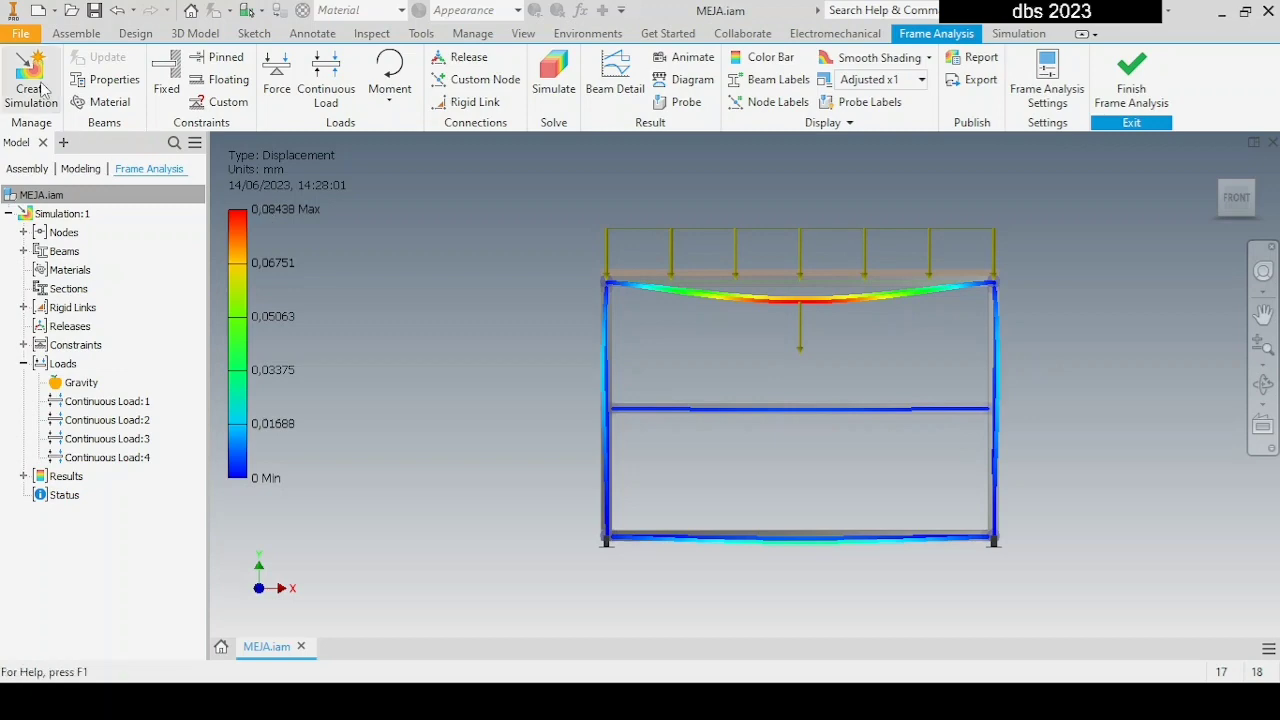
{"action": "left_click", "coordinate": [20, 33]}
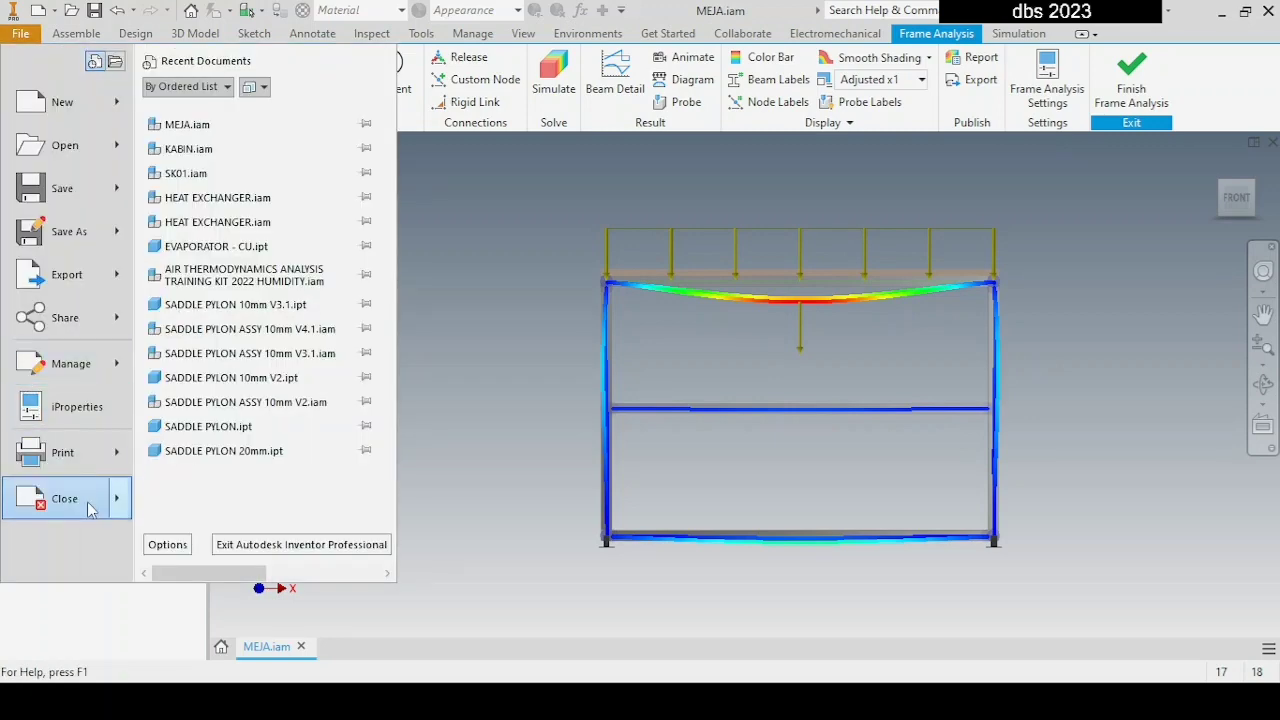
{"action": "left_click", "coordinate": [166, 544]}
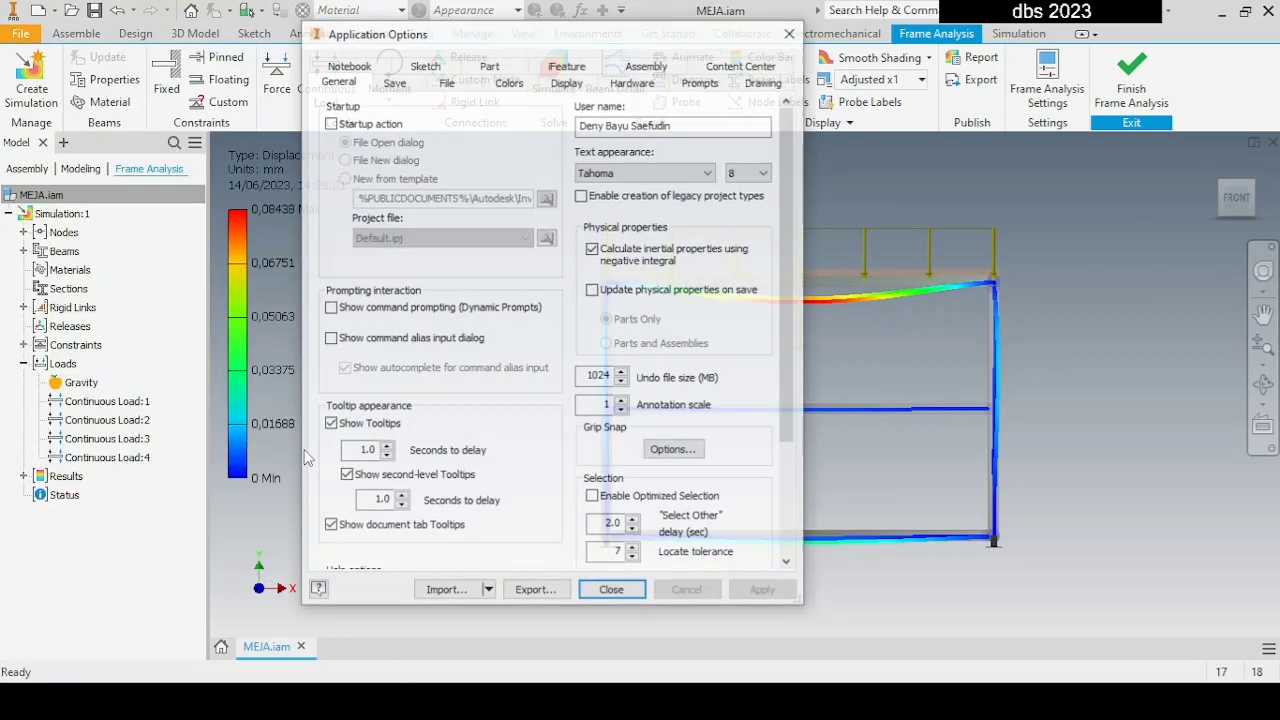
{"action": "left_click", "coordinate": [569, 83]}
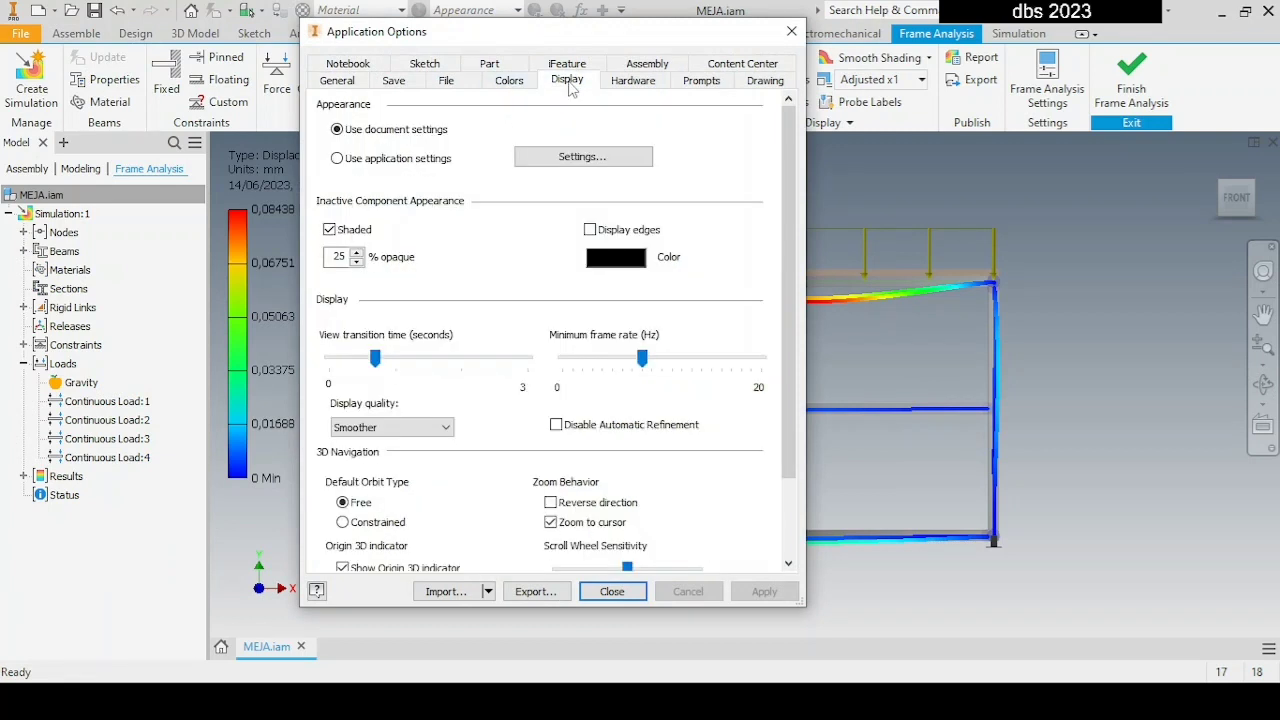
{"action": "left_click", "coordinate": [508, 83]}
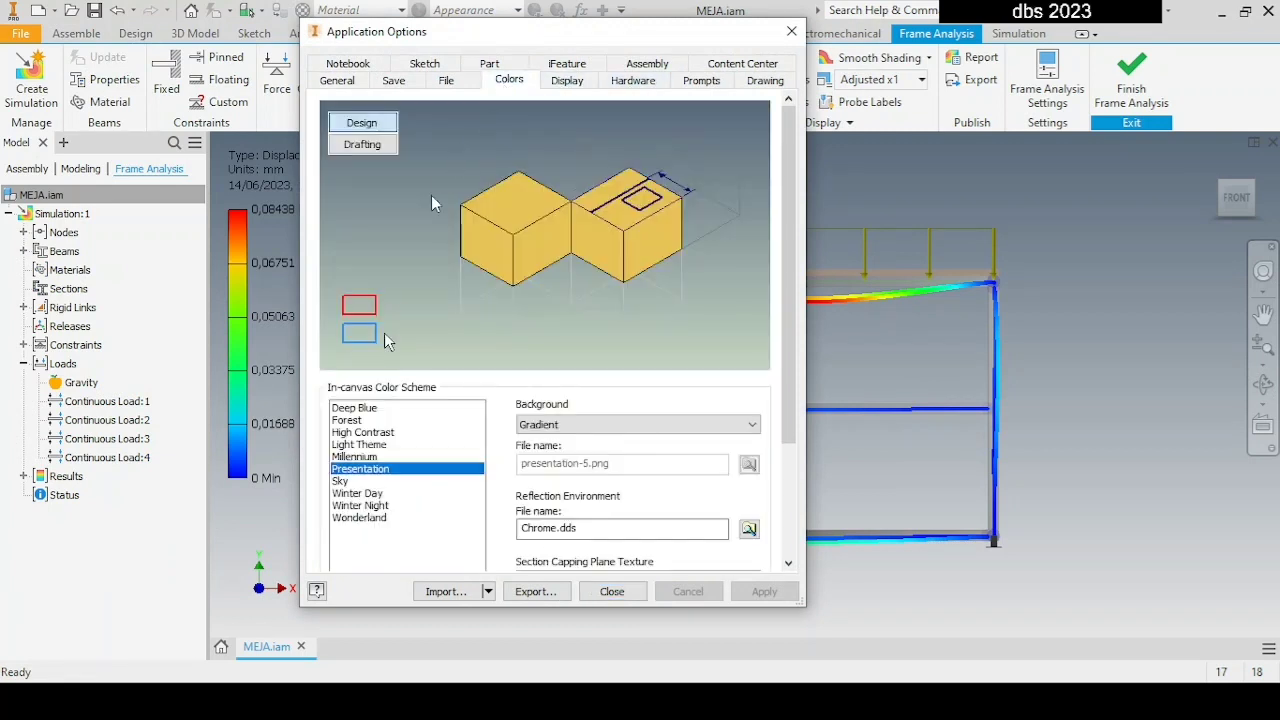
{"action": "left_click", "coordinate": [590, 424]}
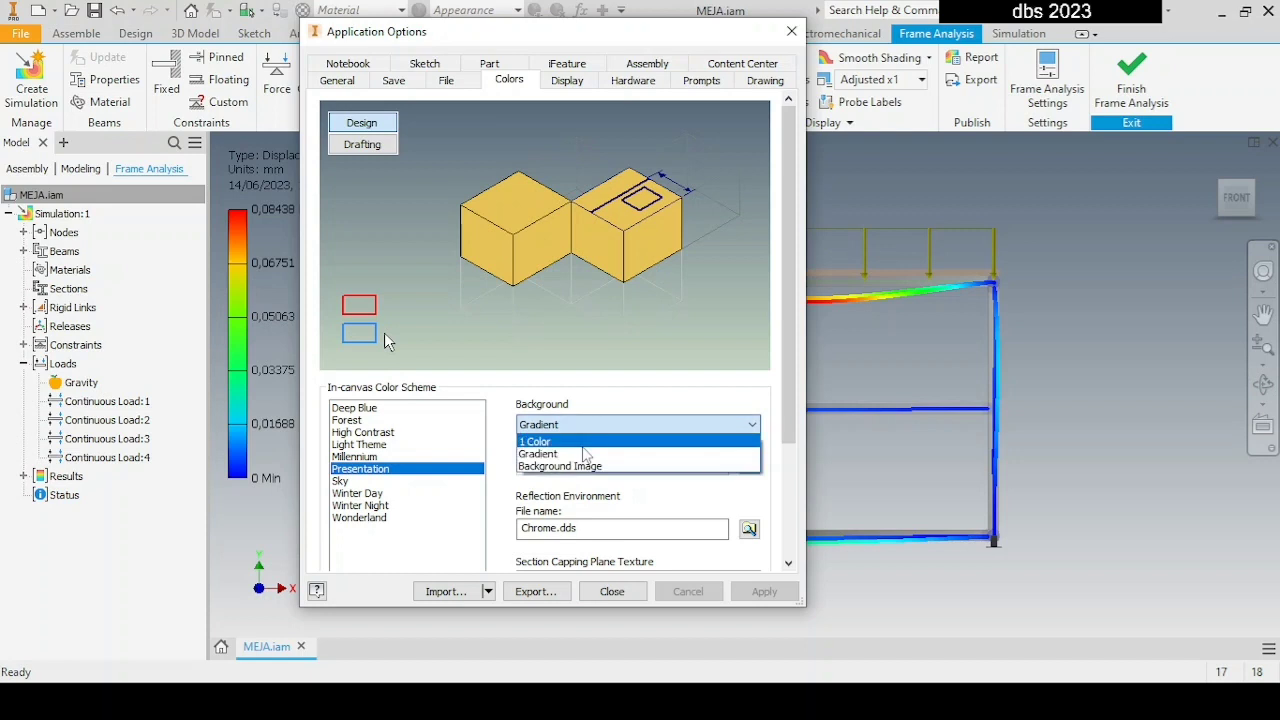
{"action": "left_click", "coordinate": [585, 448]}
{"action": "left_click", "coordinate": [612, 591]}
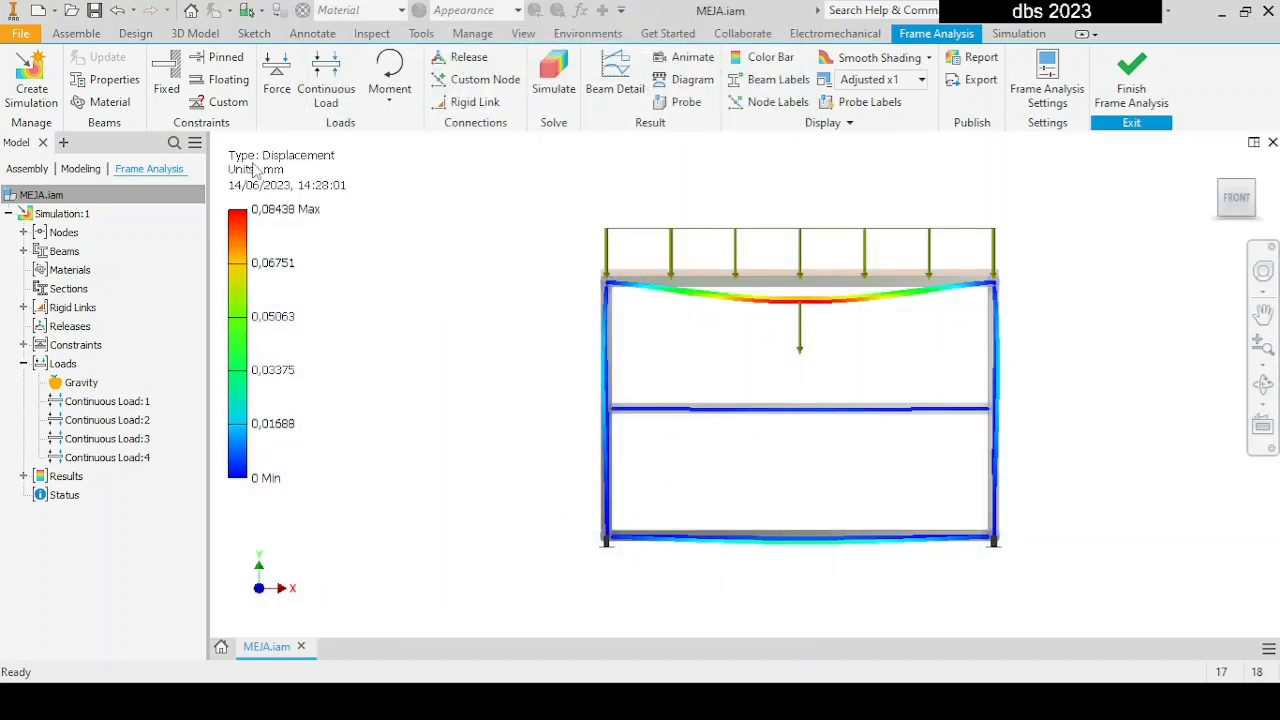
- Preview the deformed table from the front at Adjusted x0.5 scale, and set the displacement display scale to Actual
{"action": "middle_click_drag", "start_coordinate": [846, 389], "coordinate": [811, 391], "text": "shift"}
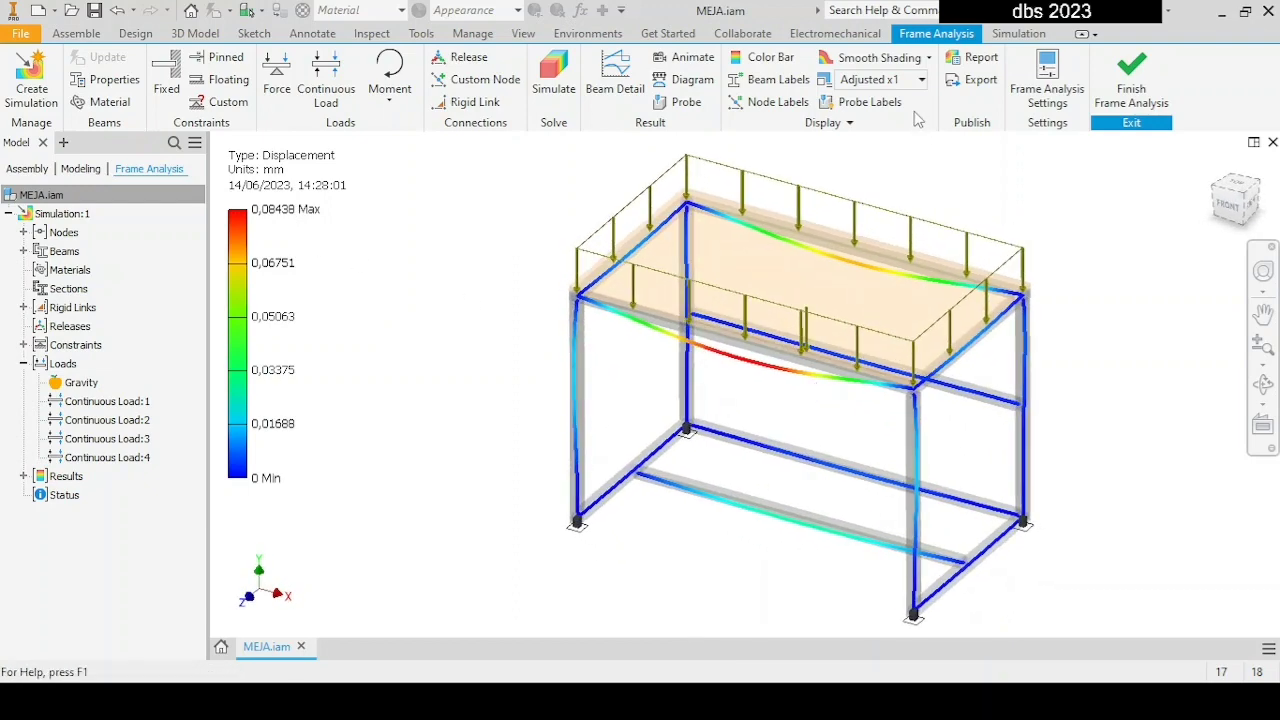
{"action": "left_click", "coordinate": [1227, 205]}
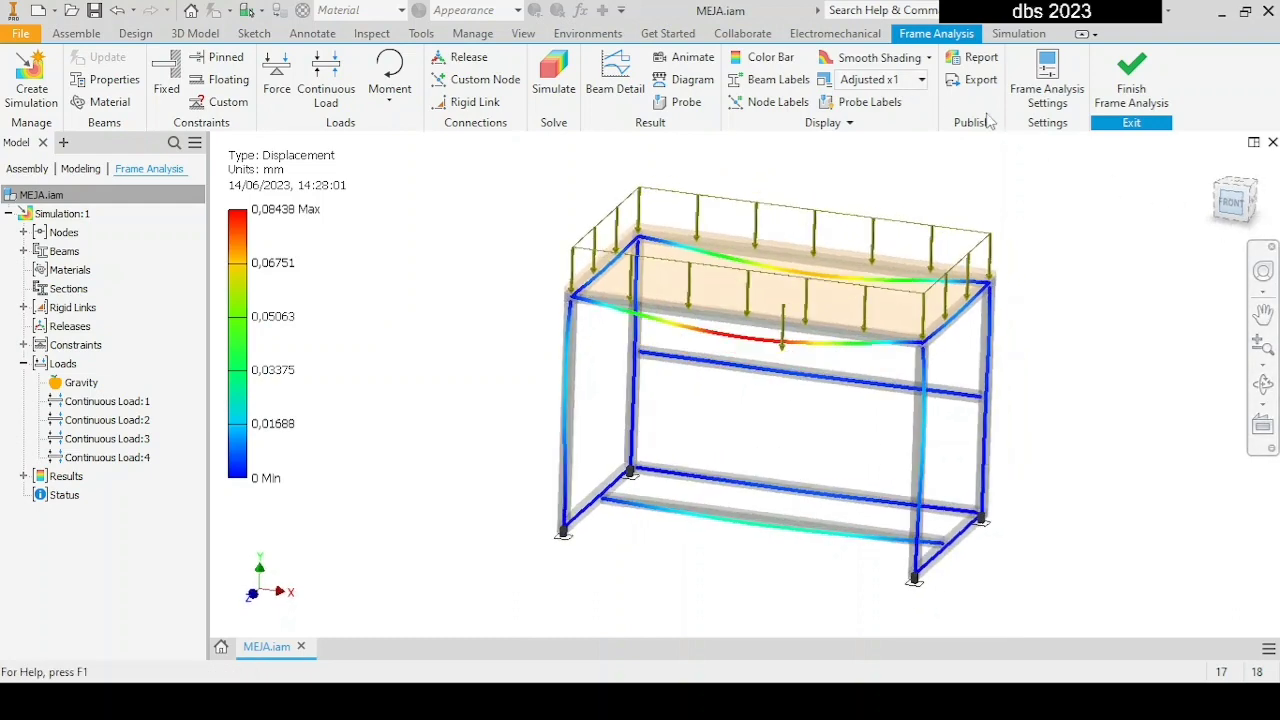
{"action": "left_click", "coordinate": [908, 80]}
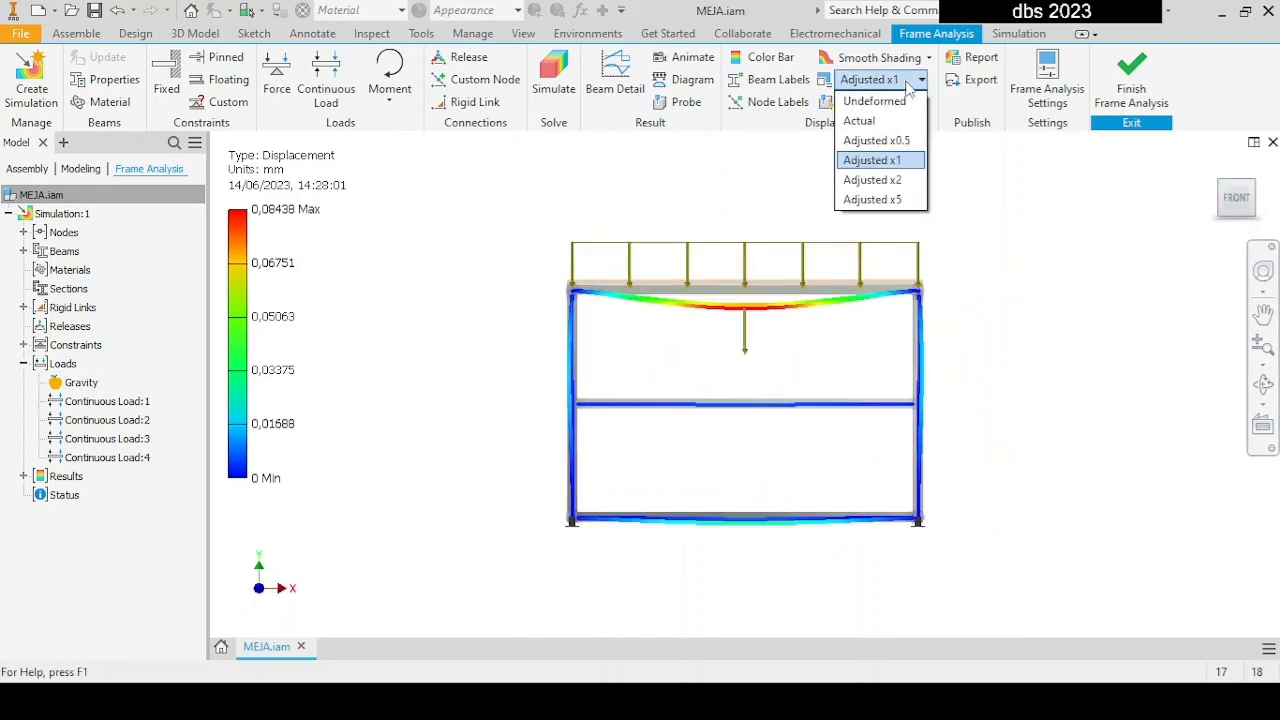
{"action": "left_click", "coordinate": [897, 140]}
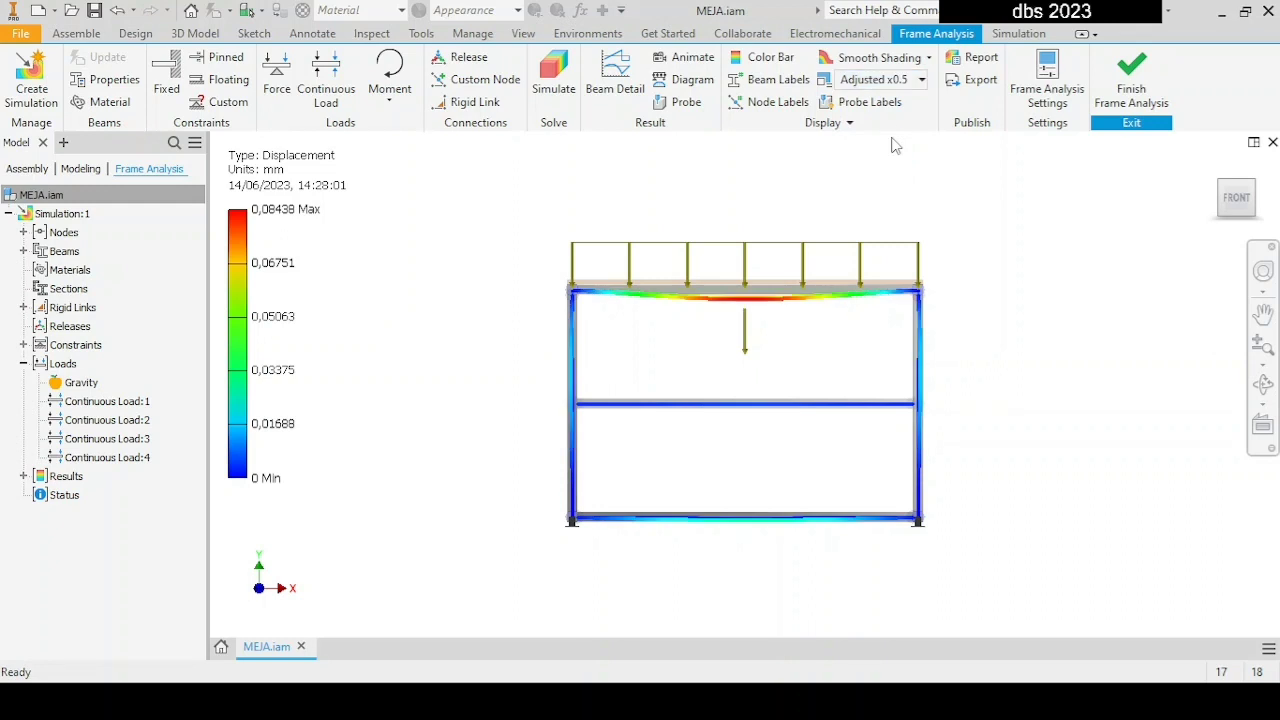
{"action": "left_click", "coordinate": [903, 82]}
{"action": "left_click", "coordinate": [862, 120]}
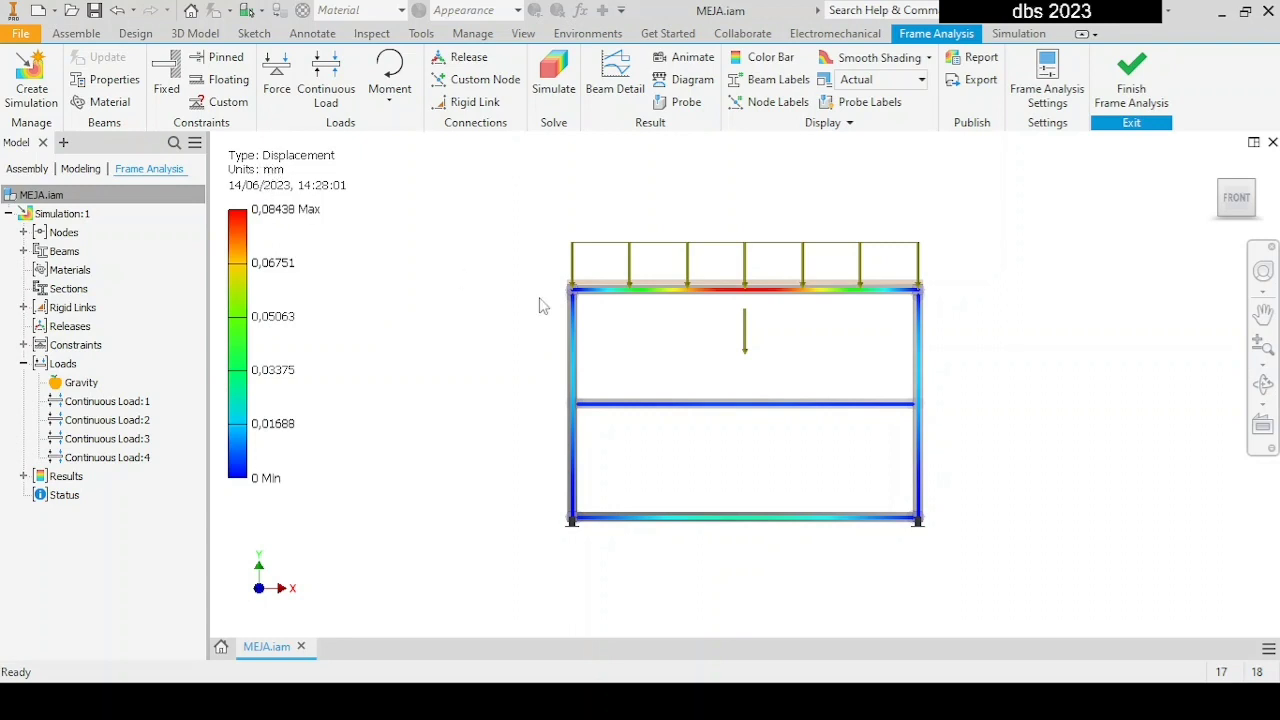
- Display the Fx, Fy and Fz force results on the table frame one after another
{"action": "middle_click_drag", "start_coordinate": [760, 366], "coordinate": [760, 389], "text": "shift"}
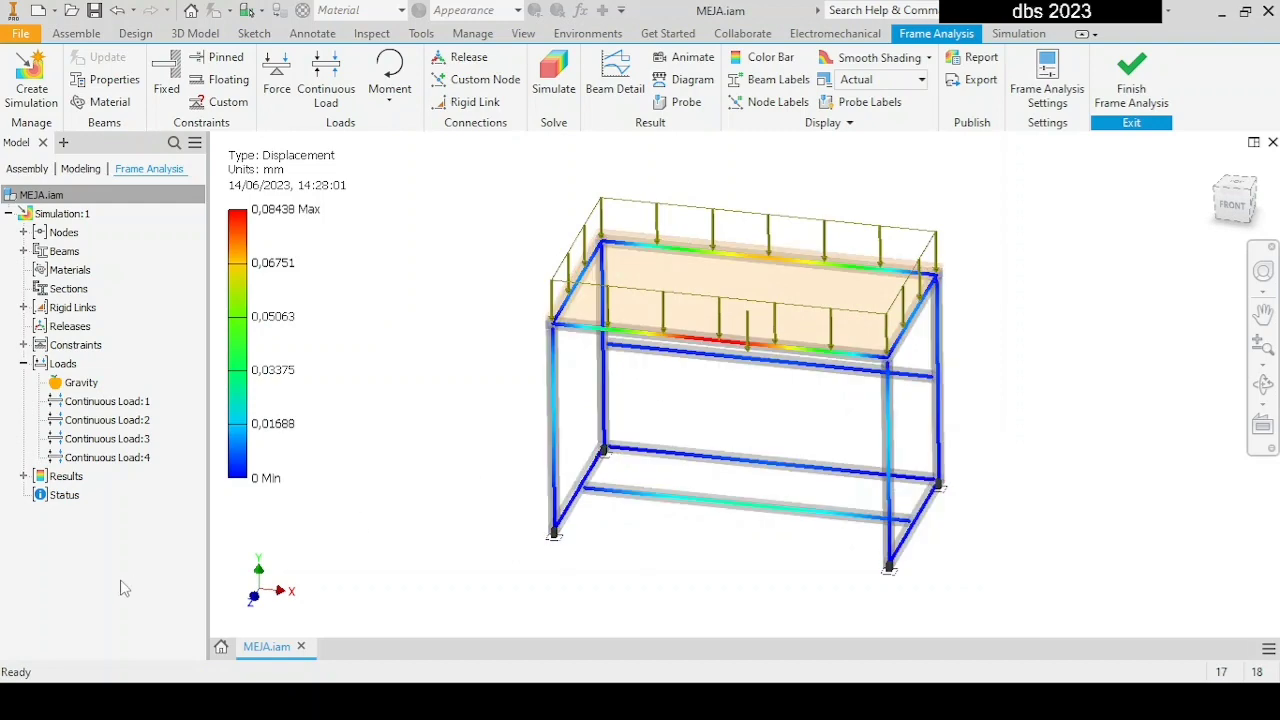
{"action": "left_click", "coordinate": [23, 476]}
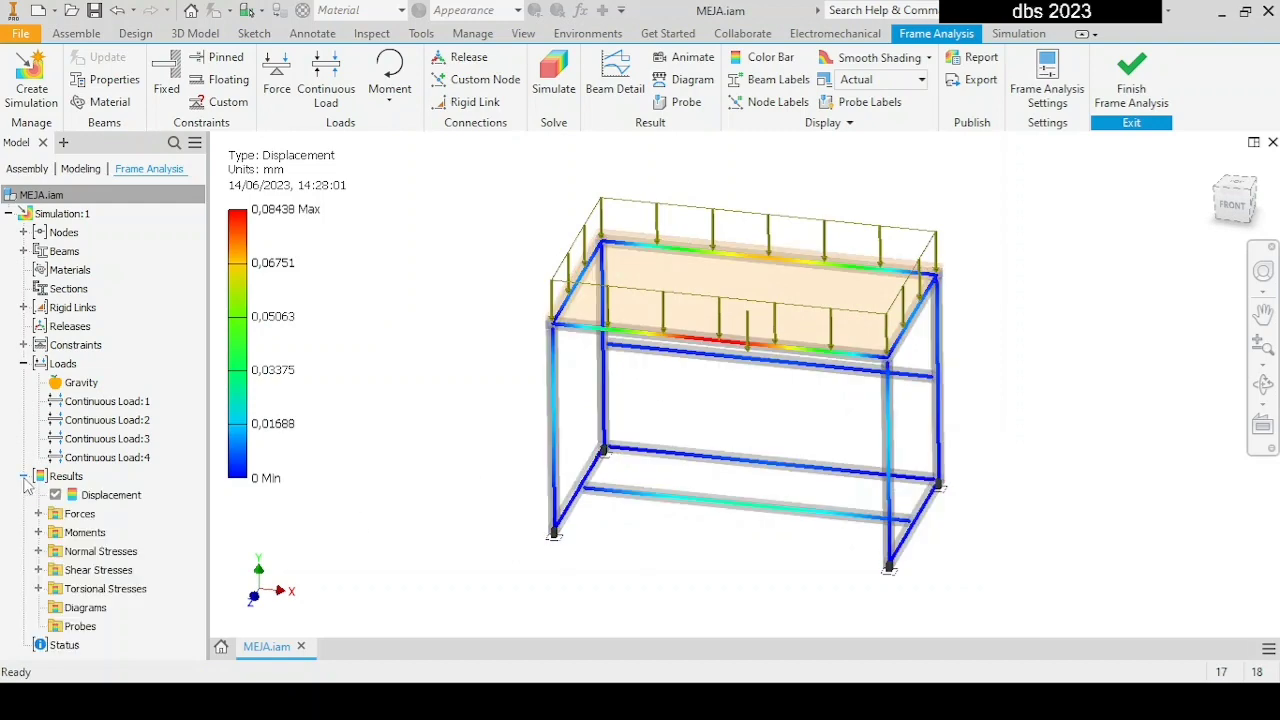
{"action": "left_click", "coordinate": [60, 518]}
{"action": "left_click", "coordinate": [39, 514]}
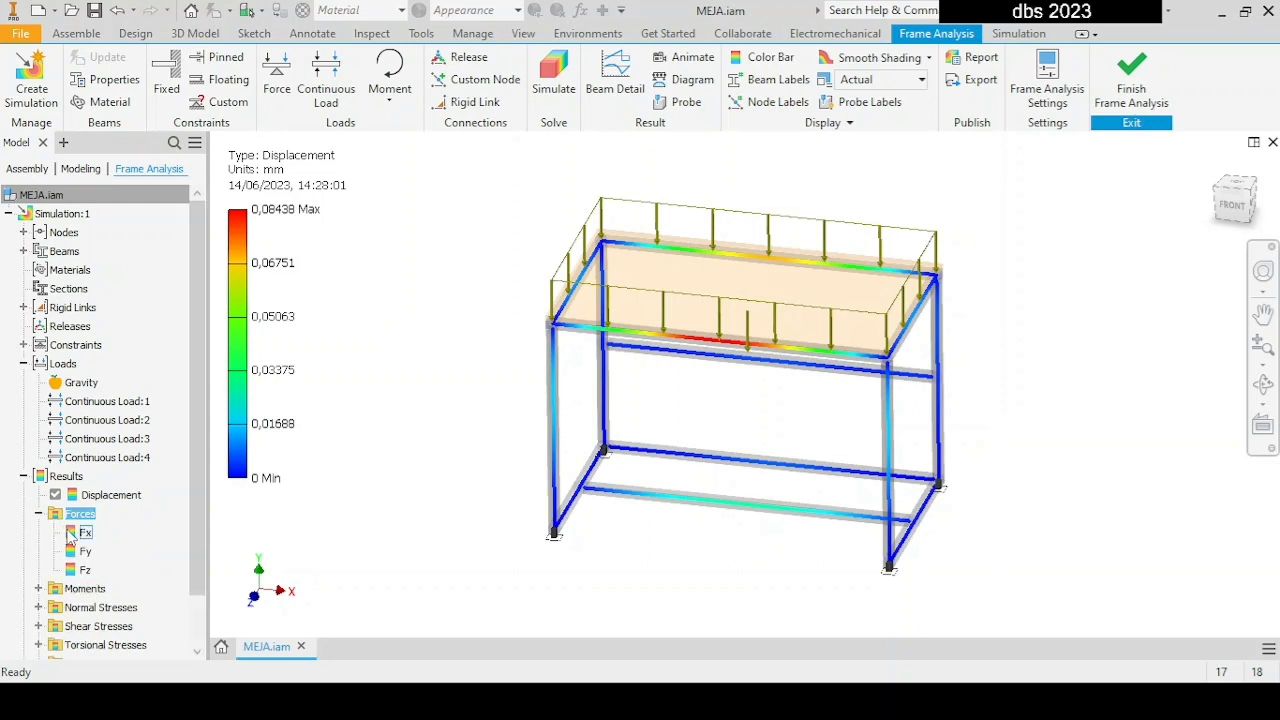
{"action": "left_click", "coordinate": [80, 533]}
{"action": "double_click", "coordinate": [72, 535]}
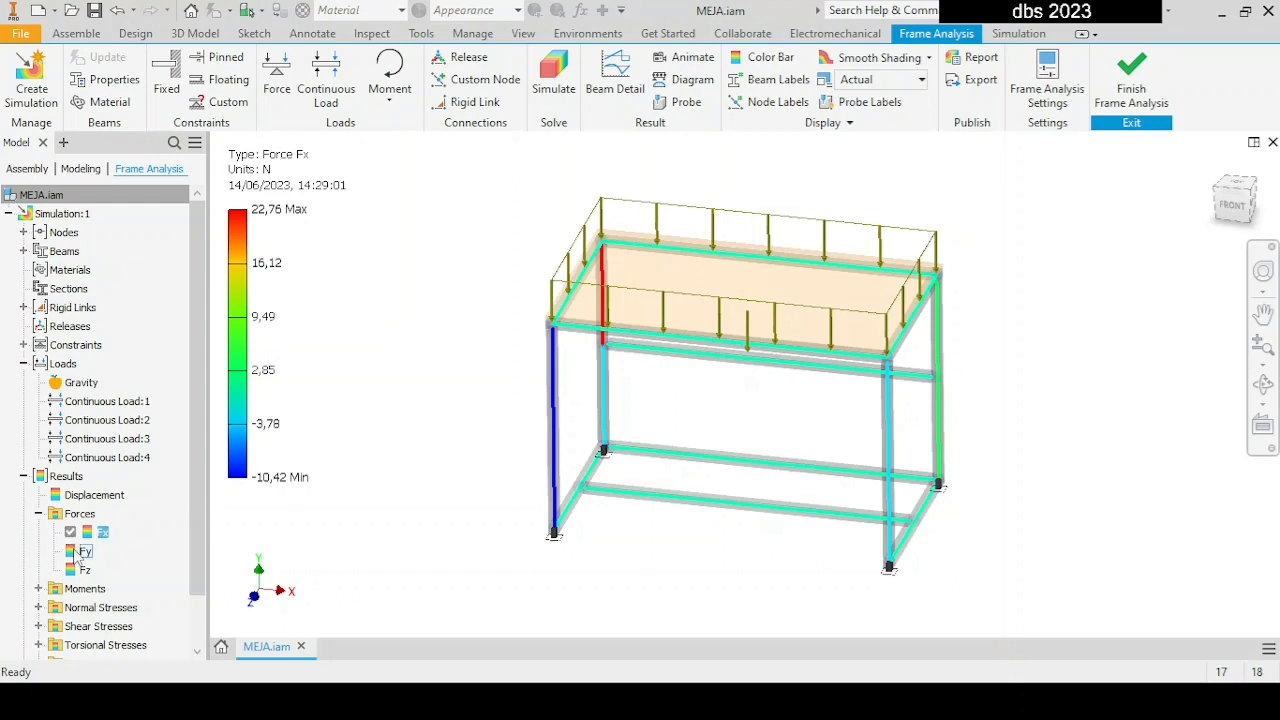
{"action": "double_click", "coordinate": [78, 551]}
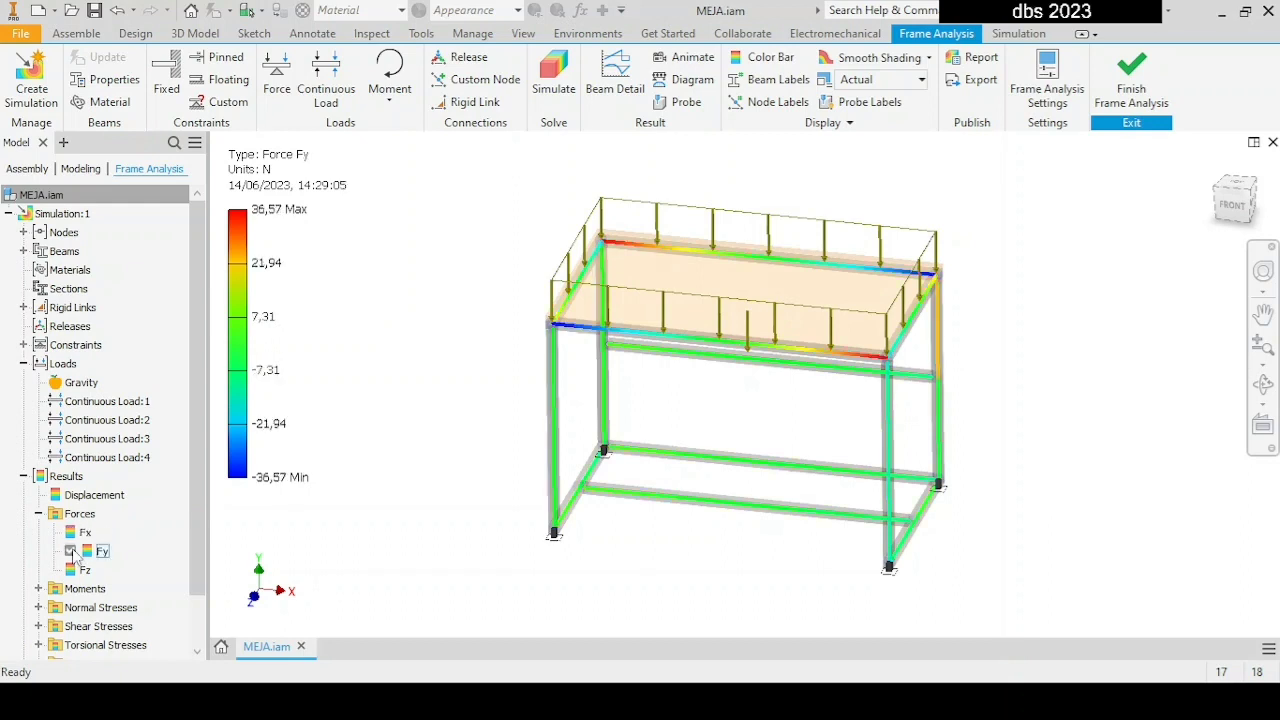
{"action": "left_click", "coordinate": [72, 571]}
{"action": "double_click", "coordinate": [71, 572]}
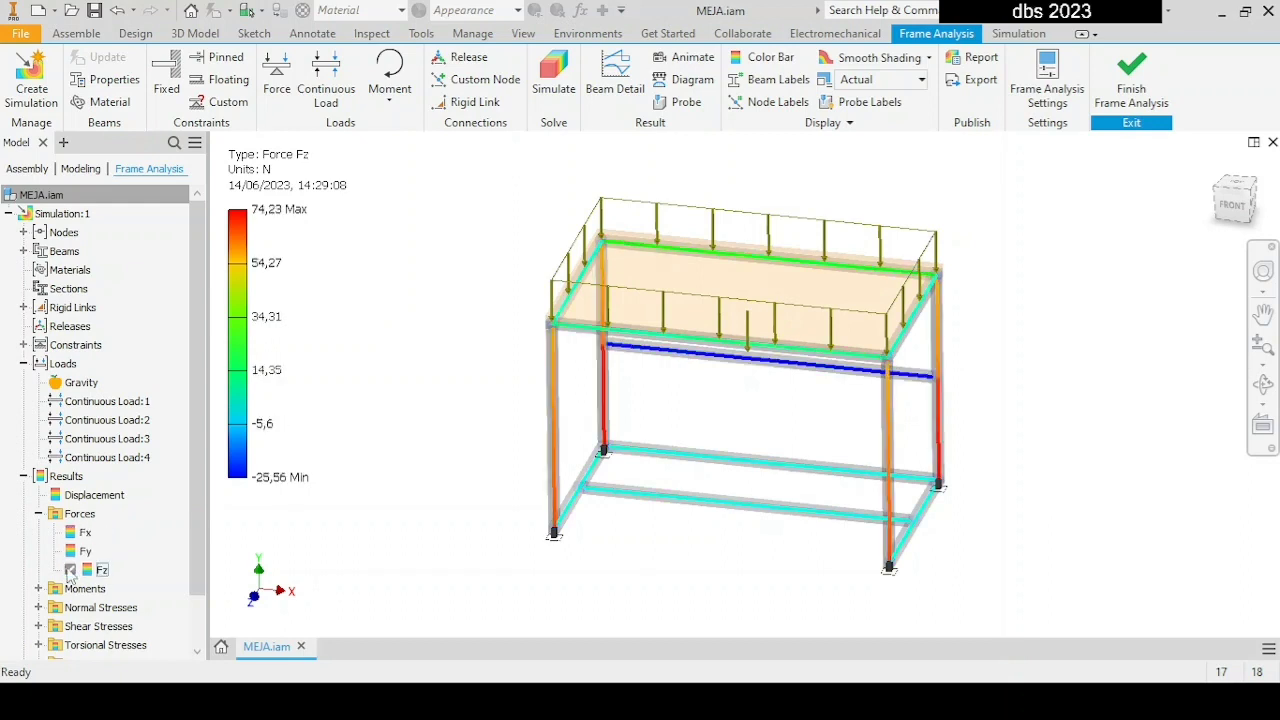
{"action": "left_click", "coordinate": [39, 514]}
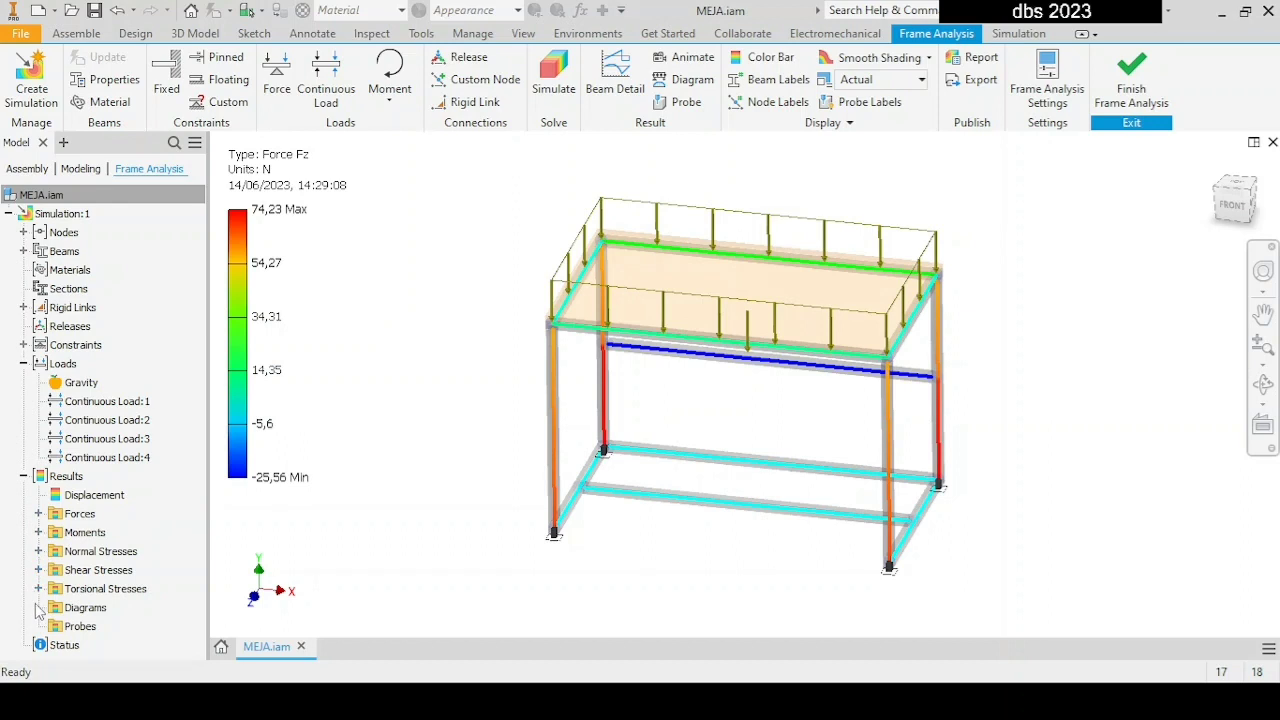
- Display the Smax and Smin normal stress results on the frame and look through the available moment results
{"action": "left_click", "coordinate": [38, 551]}
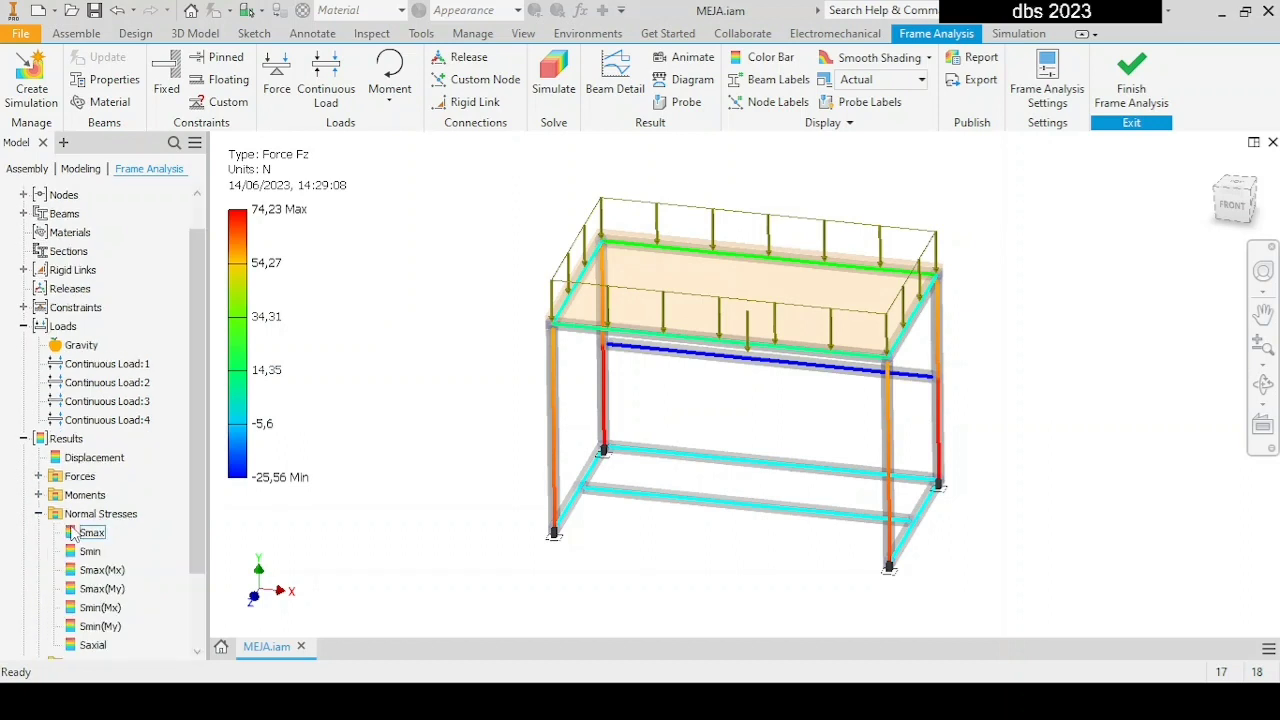
{"action": "left_click", "coordinate": [70, 533]}
{"action": "left_click", "coordinate": [70, 551]}
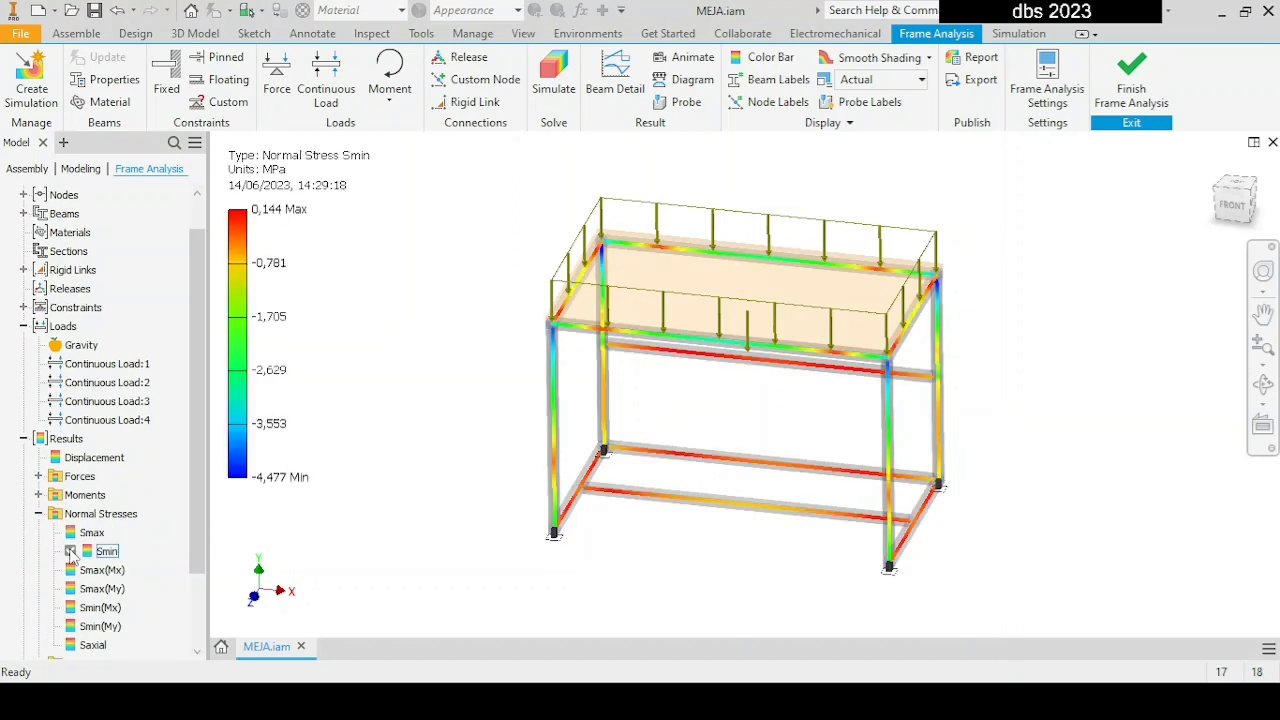
{"action": "left_click", "coordinate": [61, 514]}
{"action": "left_click", "coordinate": [39, 495]}
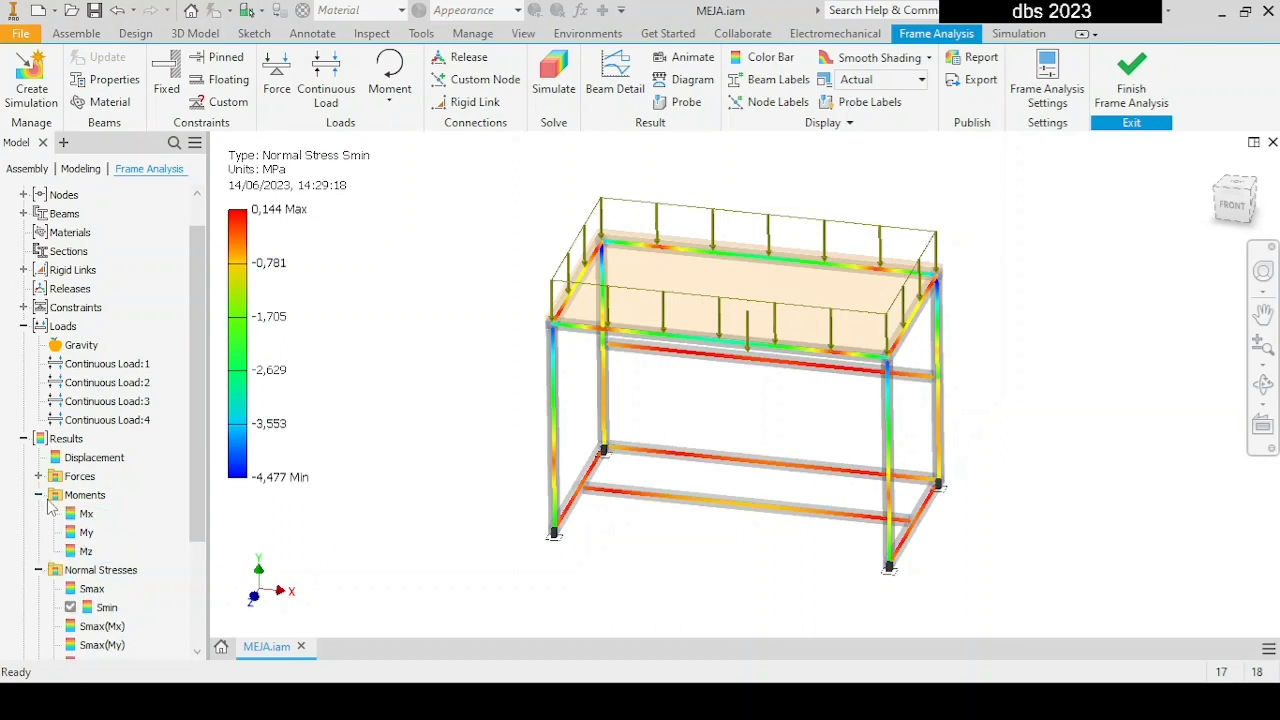
{"action": "left_click", "coordinate": [39, 495]}
{"action": "left_click", "coordinate": [39, 495]}
{"action": "left_click", "coordinate": [39, 495]}
{"action": "left_click", "coordinate": [39, 514]}
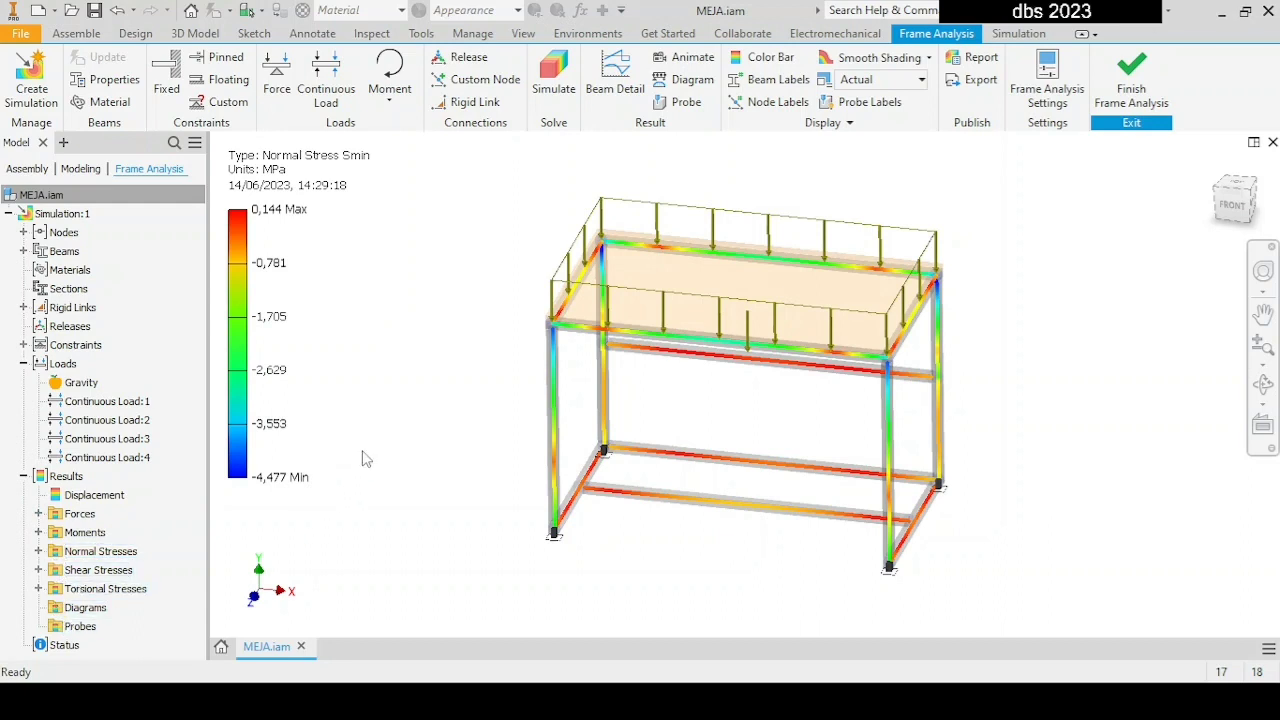
{"action": "left_click", "coordinate": [62, 610]}
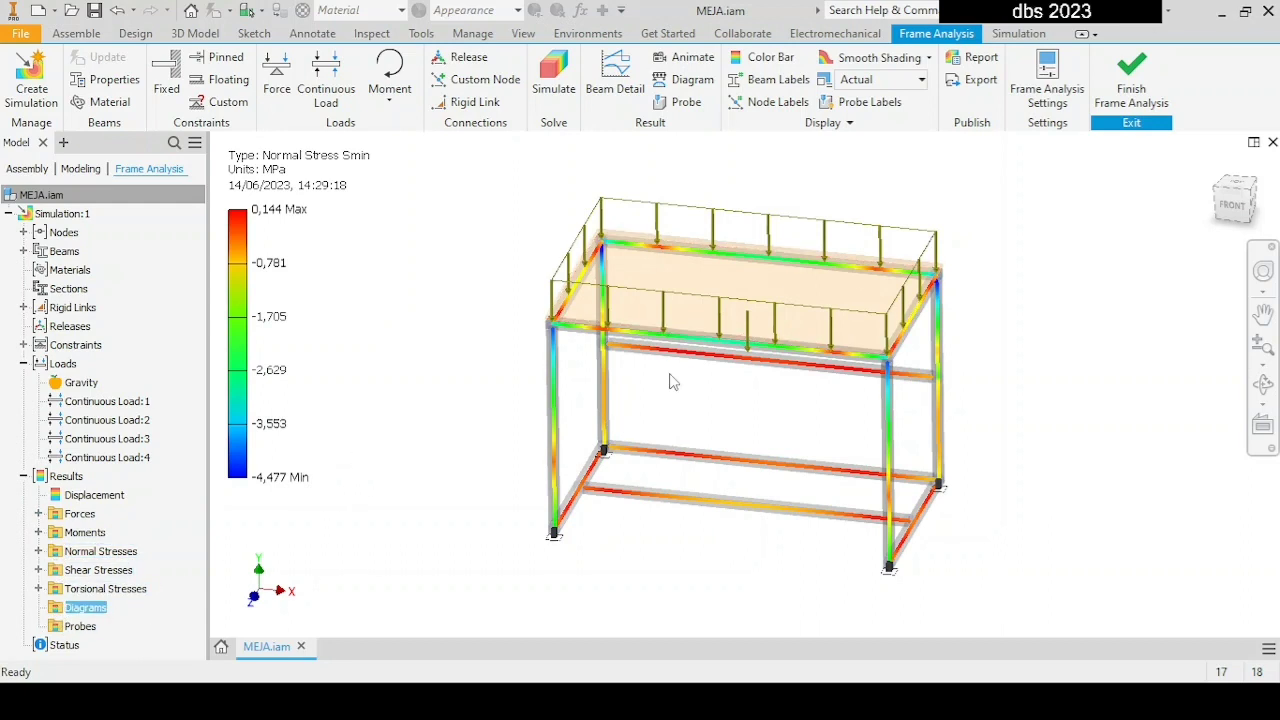
- Return to the Displacement result and examine the table frame from the front and at an angle
{"action": "double_click", "coordinate": [80, 495]}
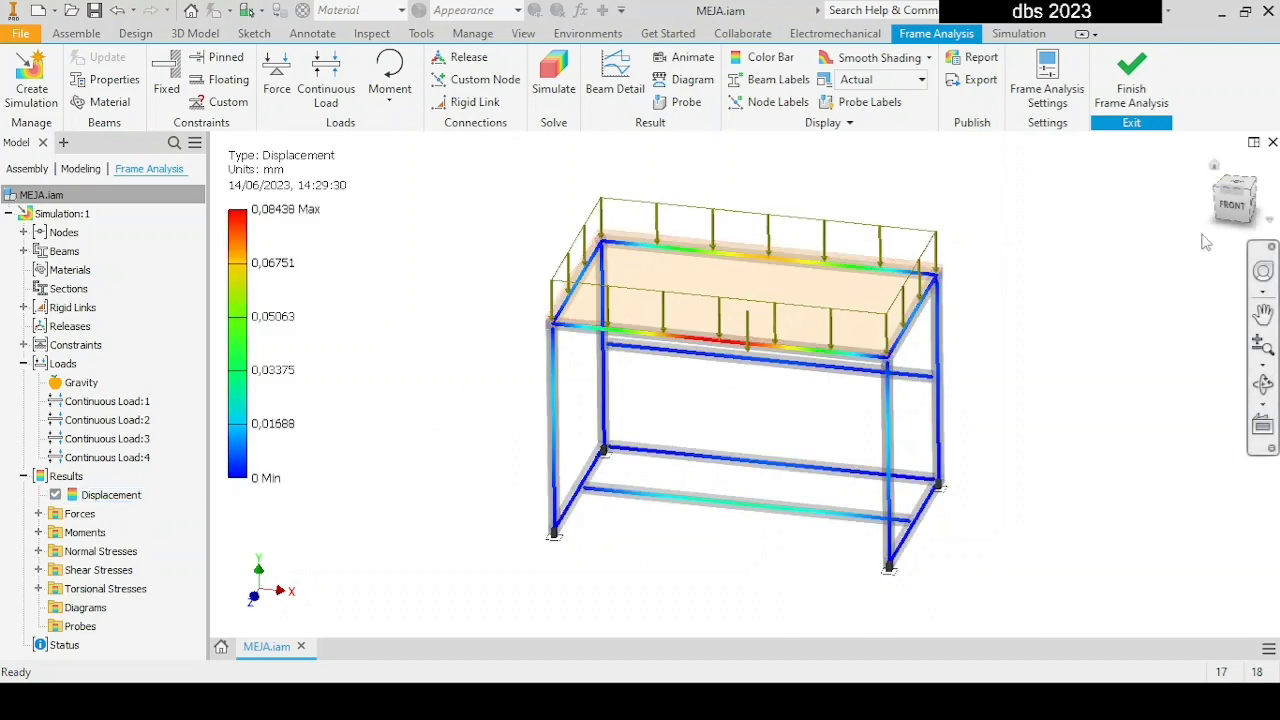
{"action": "left_click", "coordinate": [1230, 206]}
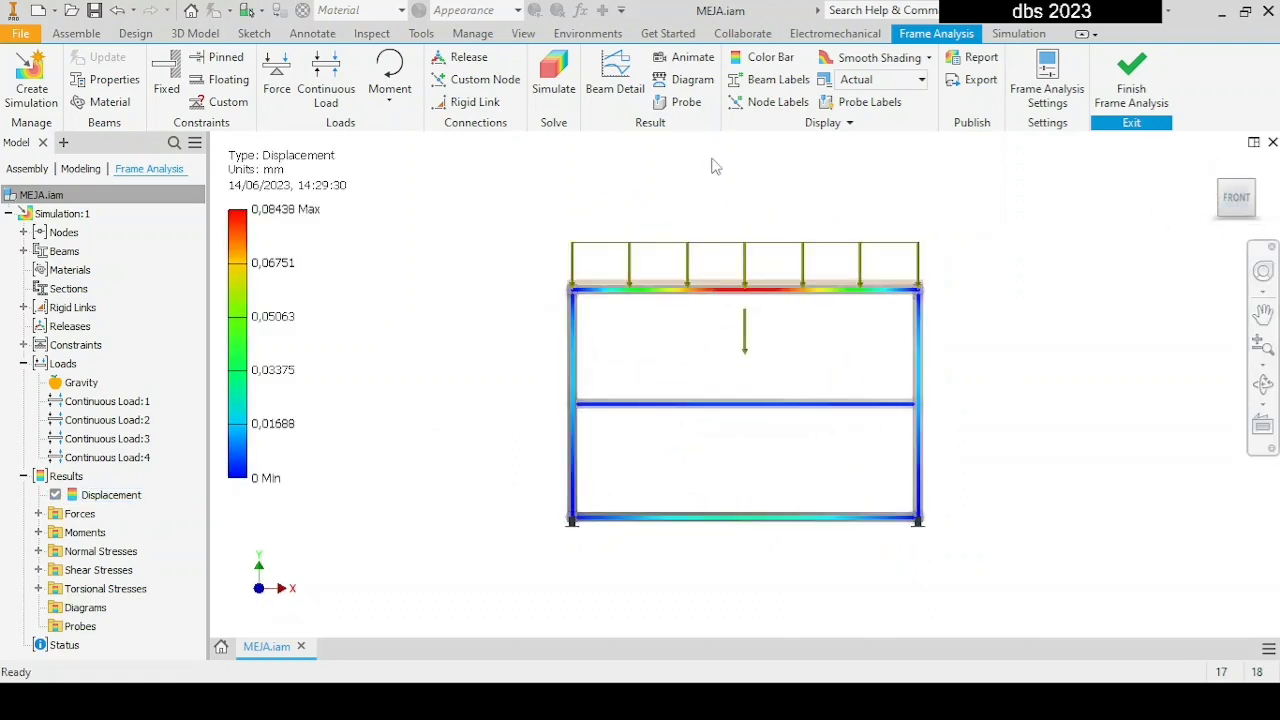
{"action": "middle_click_drag", "start_coordinate": [787, 228], "coordinate": [703, 216]}
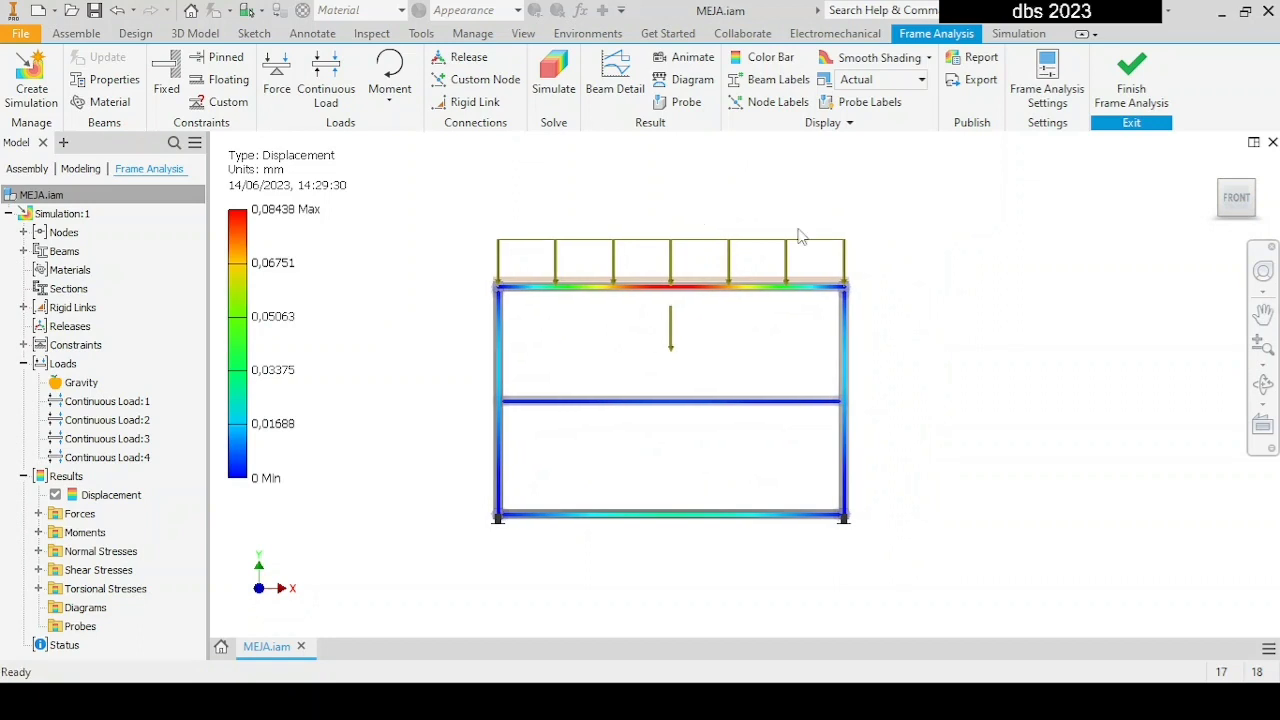
{"action": "middle_click_drag", "start_coordinate": [800, 234], "coordinate": [778, 256], "text": "shift"}
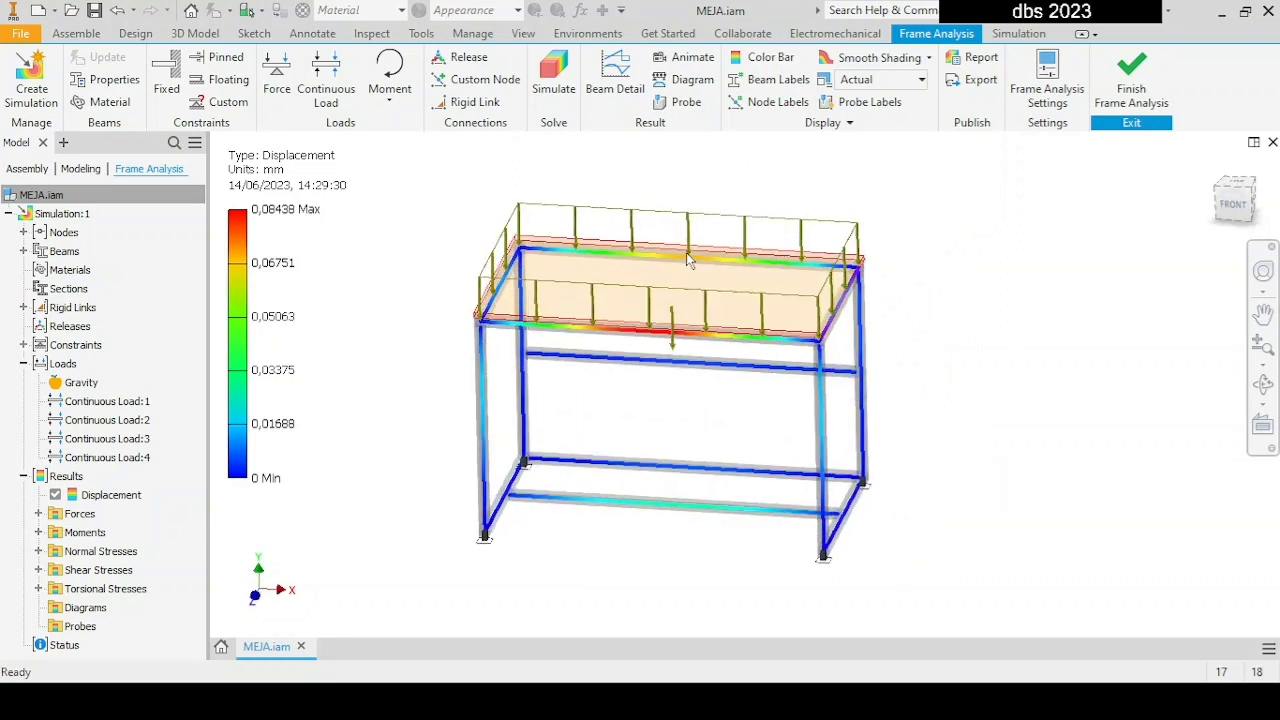
- Open Beam Detail for the tabletop frame's rear long beam and place the dialog fully in view
{"action": "left_click", "coordinate": [615, 85]}
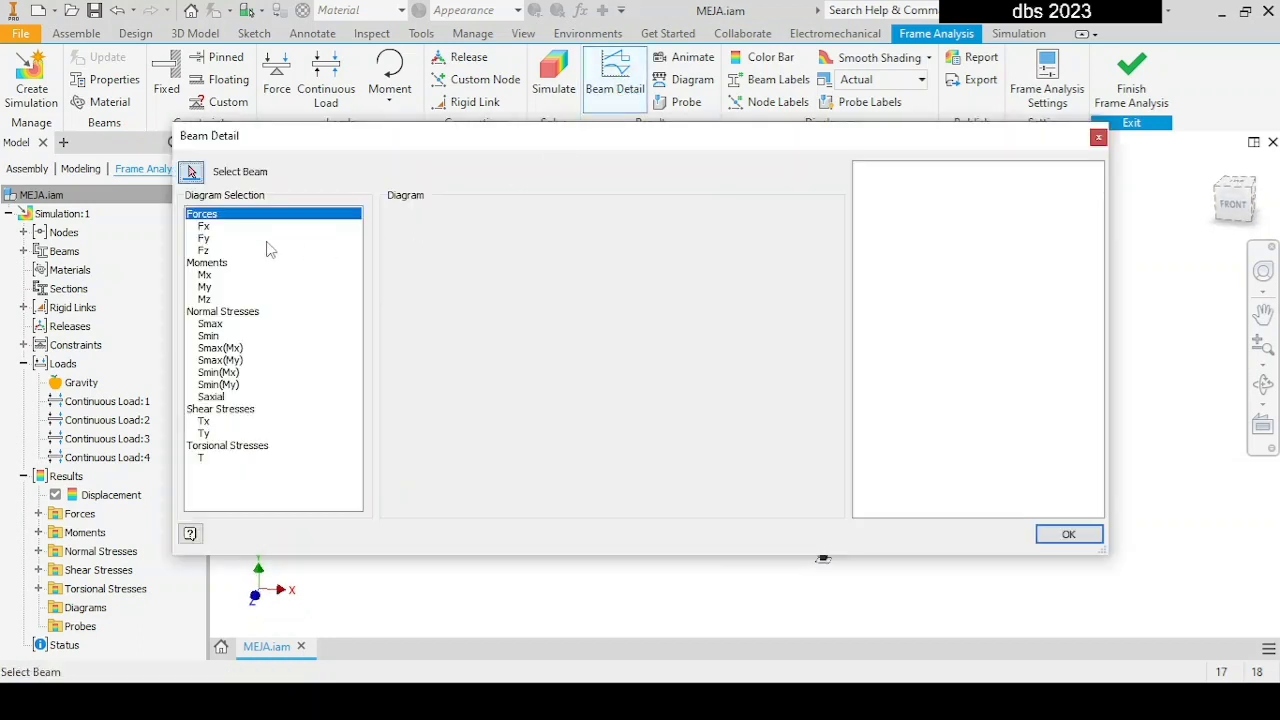
{"action": "left_click_drag", "start_coordinate": [325, 146], "coordinate": [436, 345]}
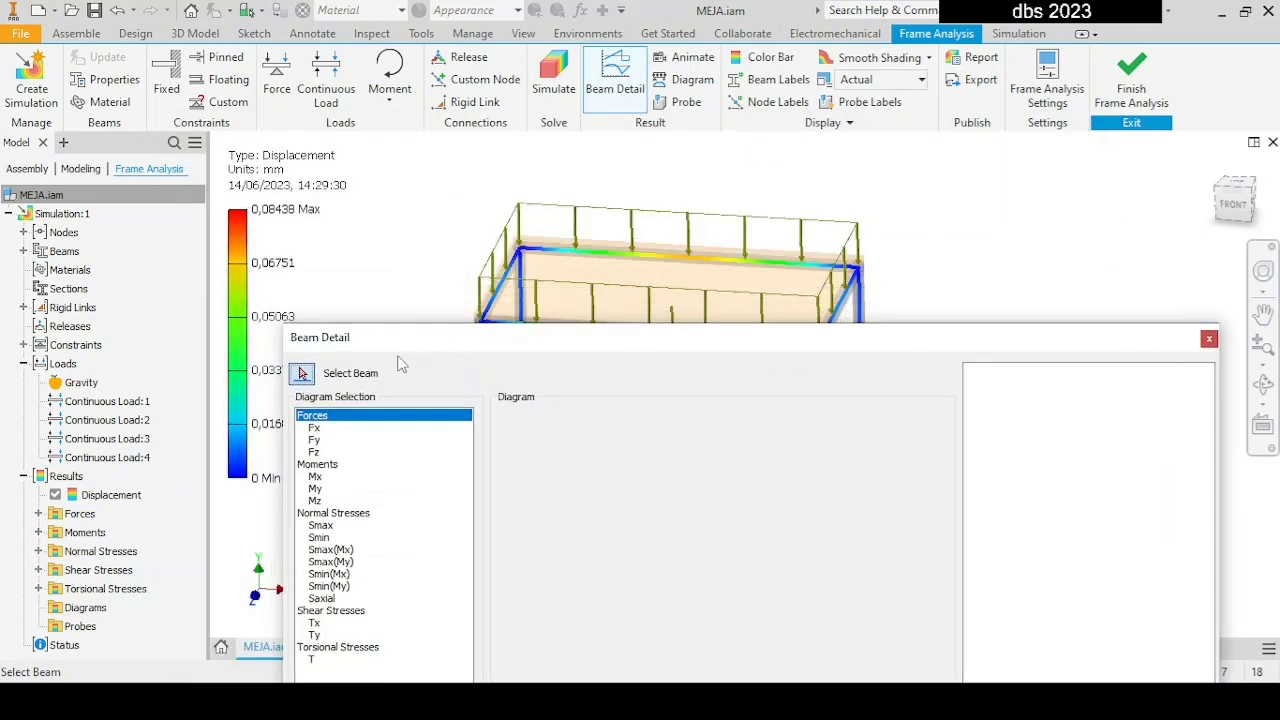
{"action": "left_click", "coordinate": [640, 265]}
{"action": "left_click_drag", "start_coordinate": [659, 349], "coordinate": [607, 110]}
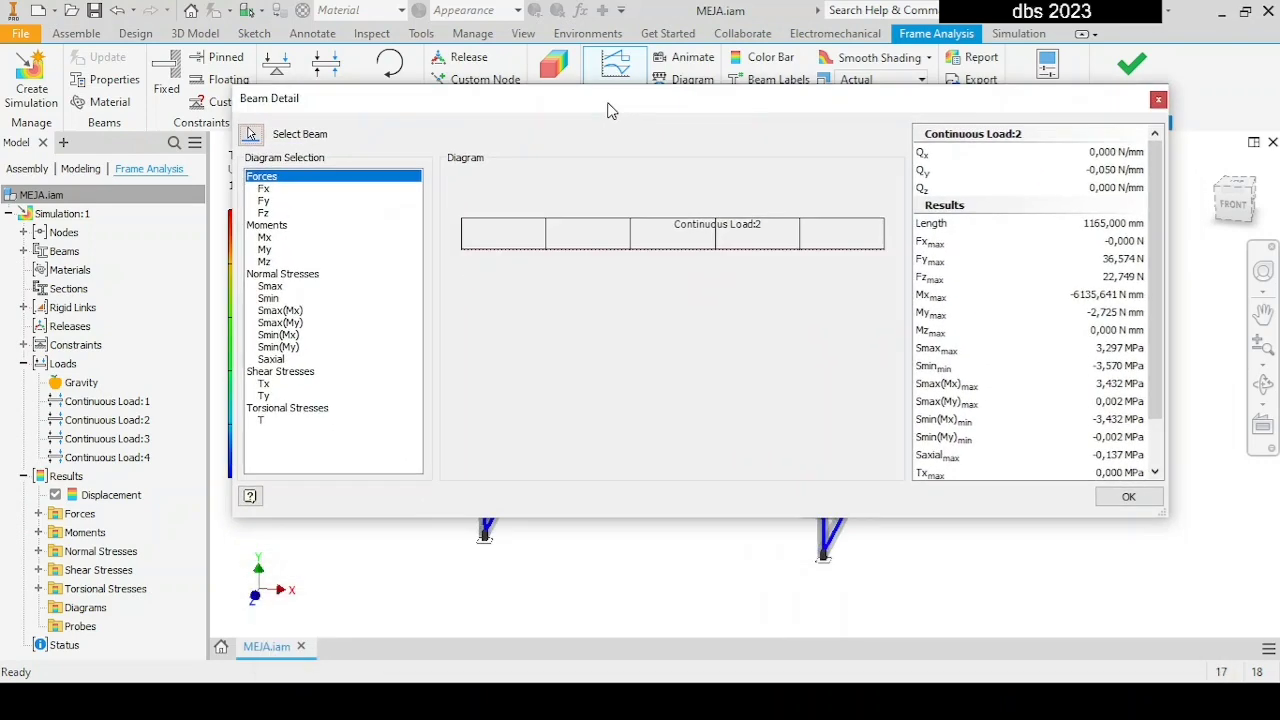
- Display the Fx, Fy and Fz force diagrams and the Mx, My and Mz moment diagrams for the rear long beam
{"action": "left_click", "coordinate": [264, 190]}
{"action": "left_click", "coordinate": [264, 201]}
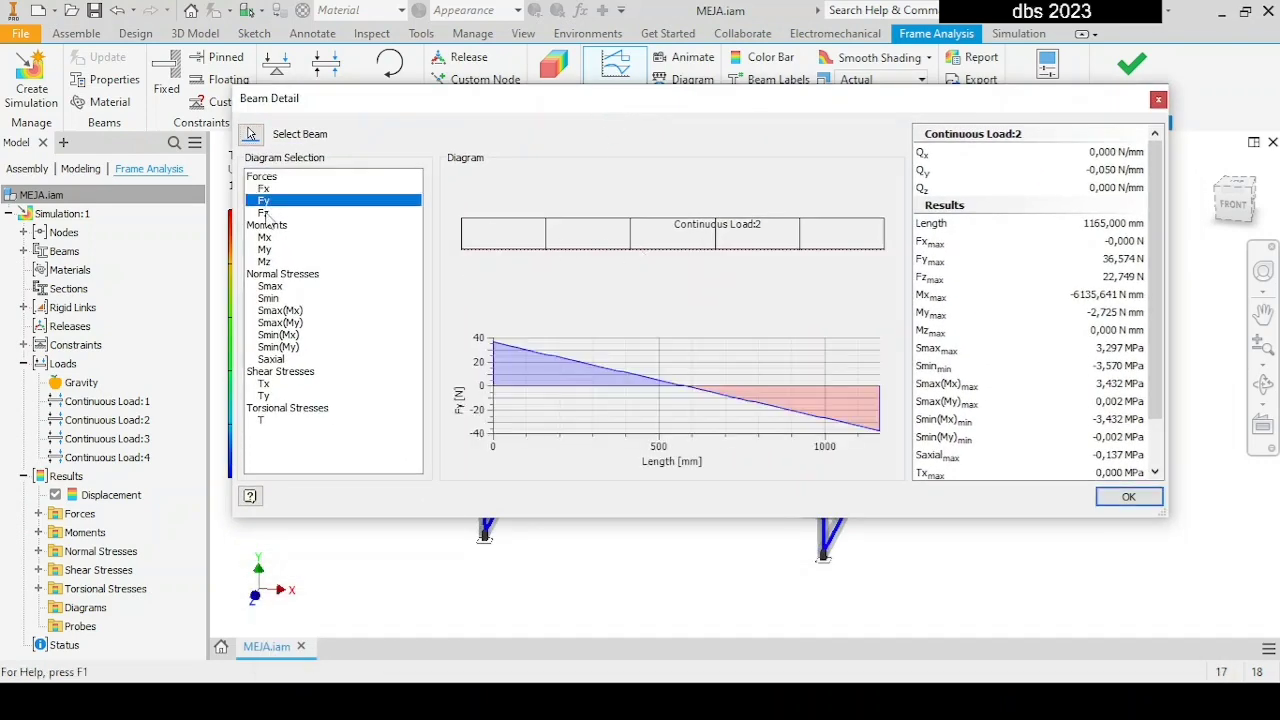
{"action": "left_click", "coordinate": [264, 213]}
{"action": "left_click", "coordinate": [266, 238]}
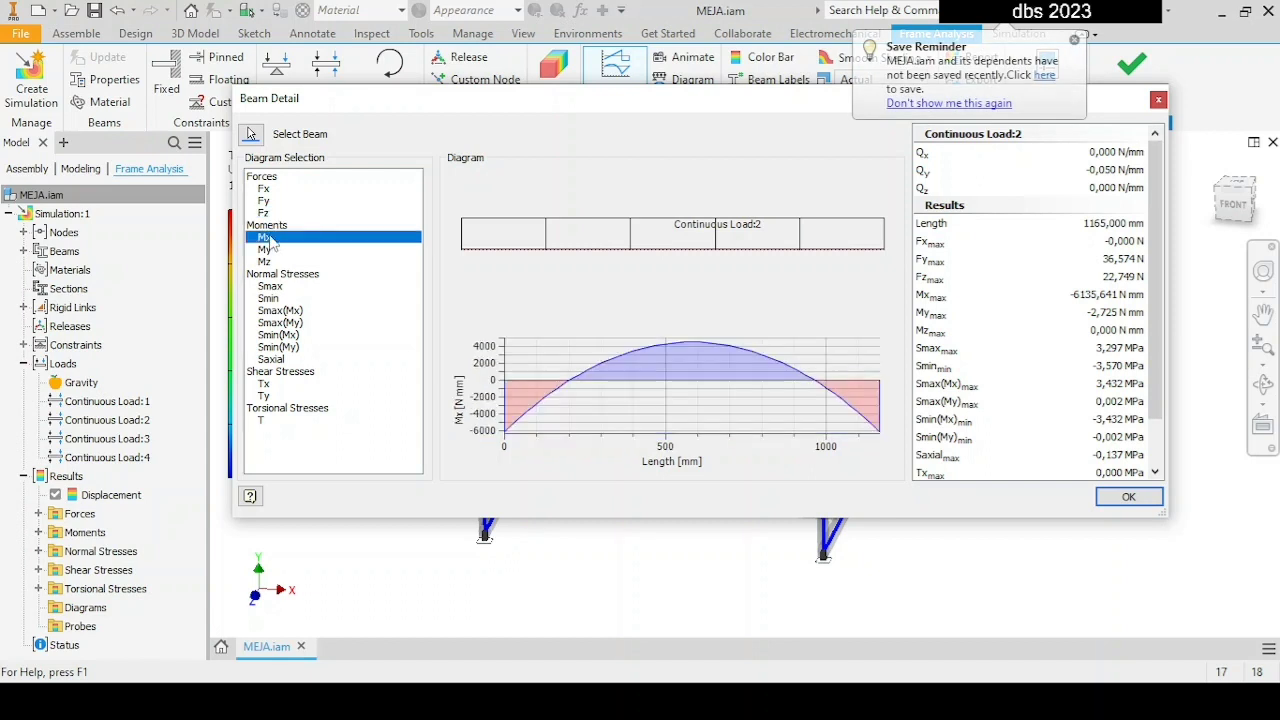
{"action": "left_click", "coordinate": [266, 250]}
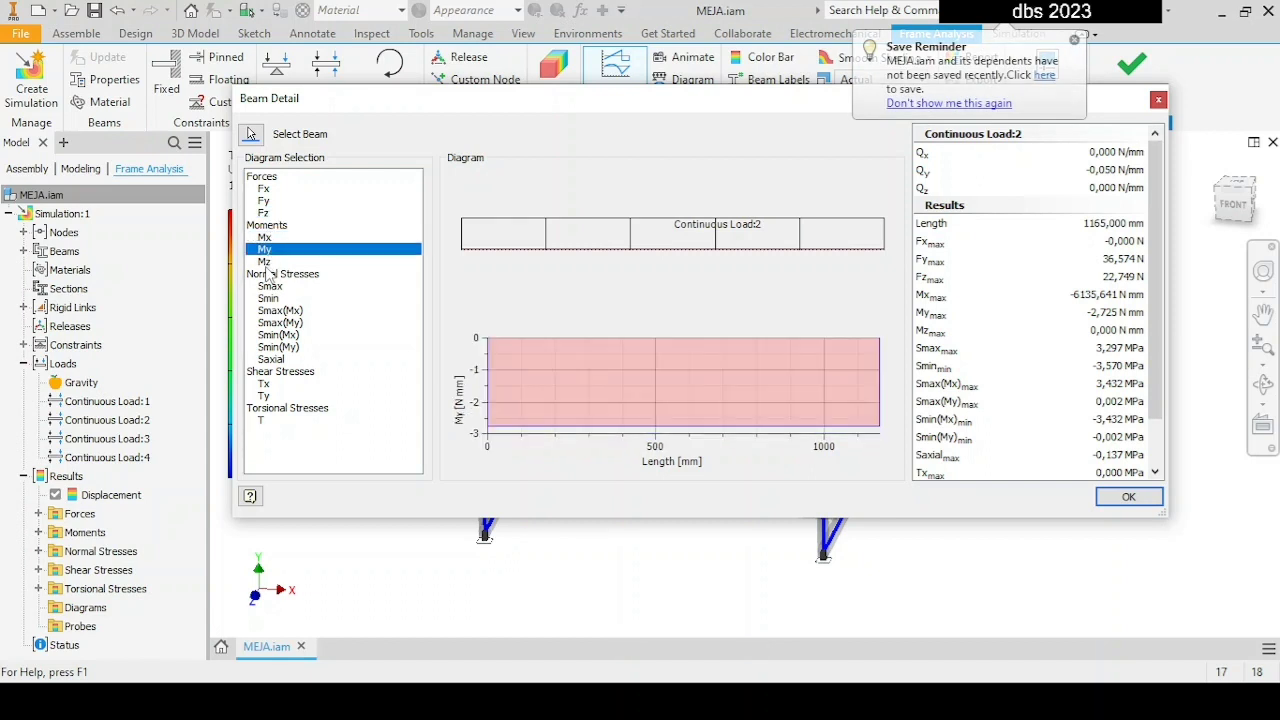
{"action": "left_click", "coordinate": [266, 262]}
- Display the rear long beam's Smax, Smin, Smax(Mx) and Smin(Mx) normal stress diagrams and check its length in the results
{"action": "left_click", "coordinate": [269, 286]}
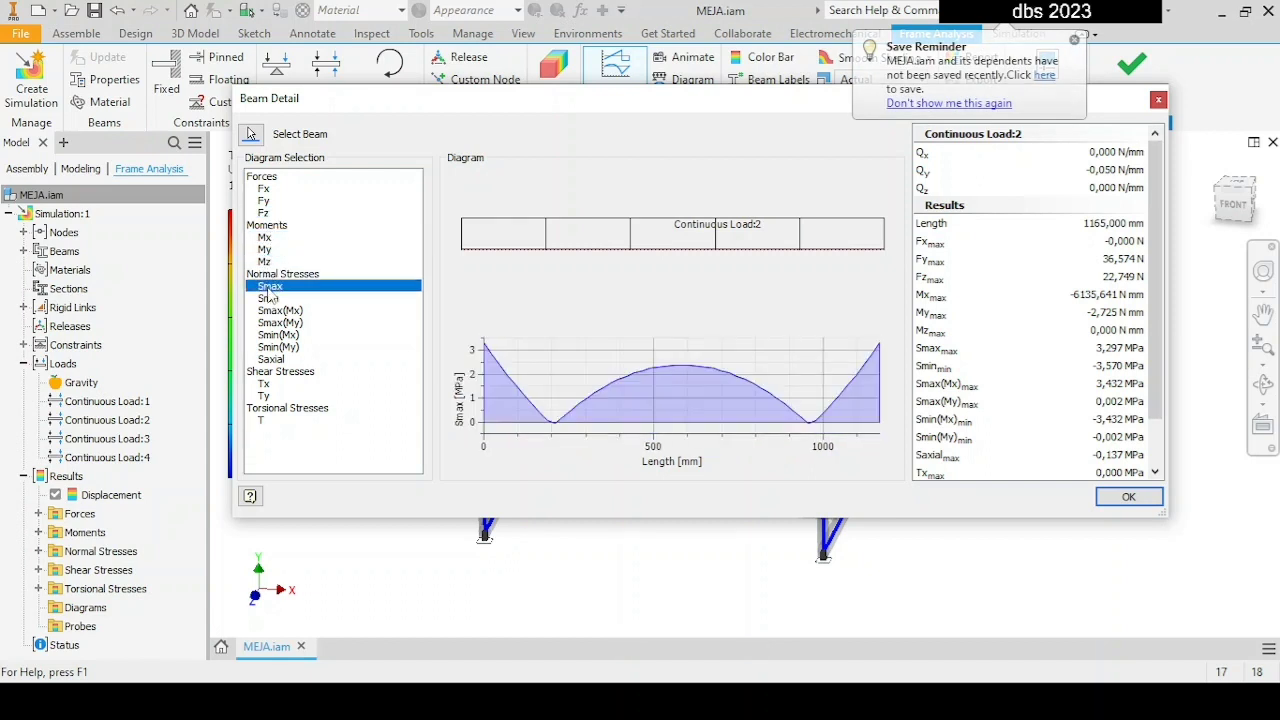
{"action": "left_click", "coordinate": [268, 298]}
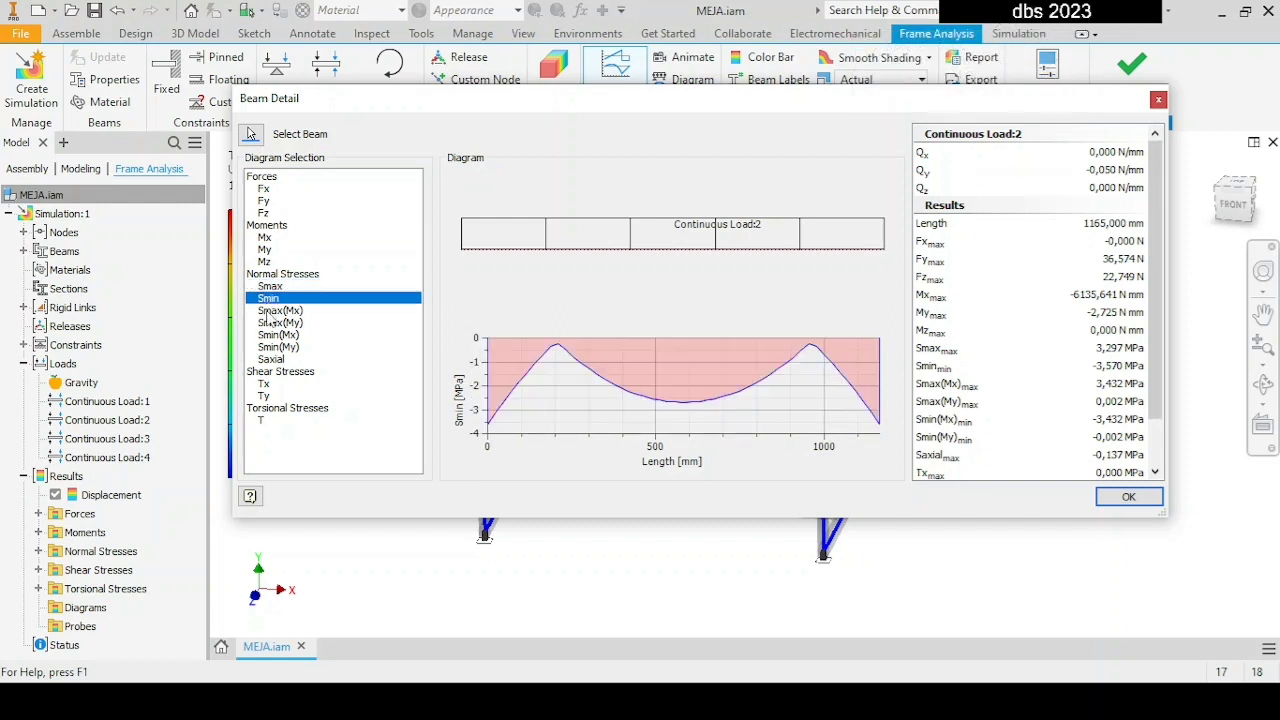
{"action": "left_click", "coordinate": [270, 311]}
{"action": "left_click", "coordinate": [272, 335]}
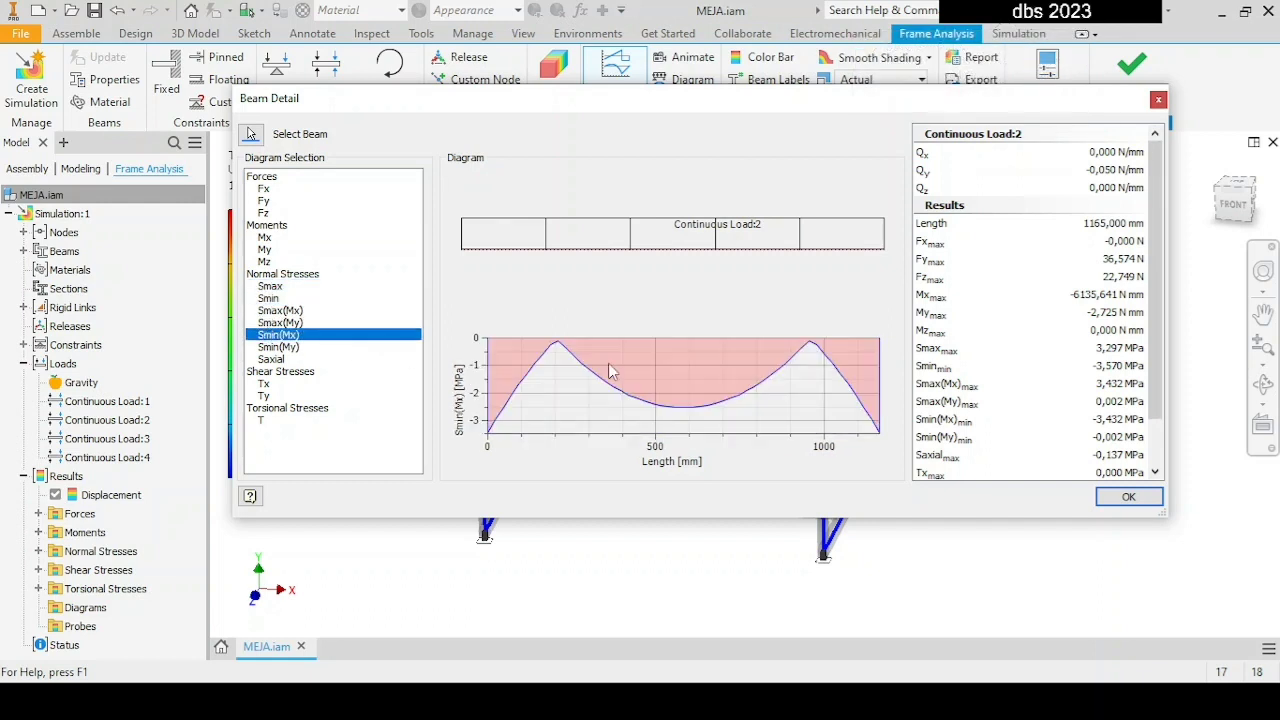
{"action": "left_click", "coordinate": [1076, 228]}
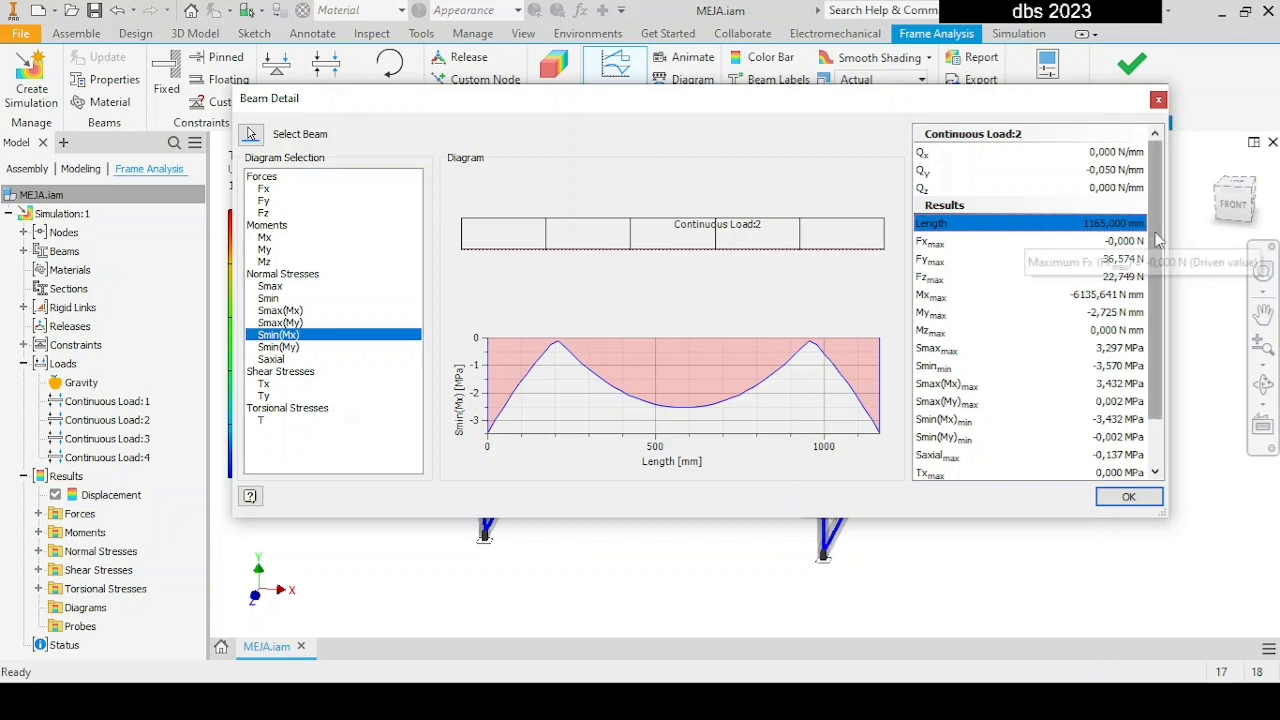
{"action": "mouse_move", "coordinate": [1157, 243]}
{"action": "left_mouse_down"}
{"action": "mouse_move", "coordinate": [1155, 305]}
{"action": "mouse_move", "coordinate": [1155, 243]}
{"action": "left_mouse_up"}
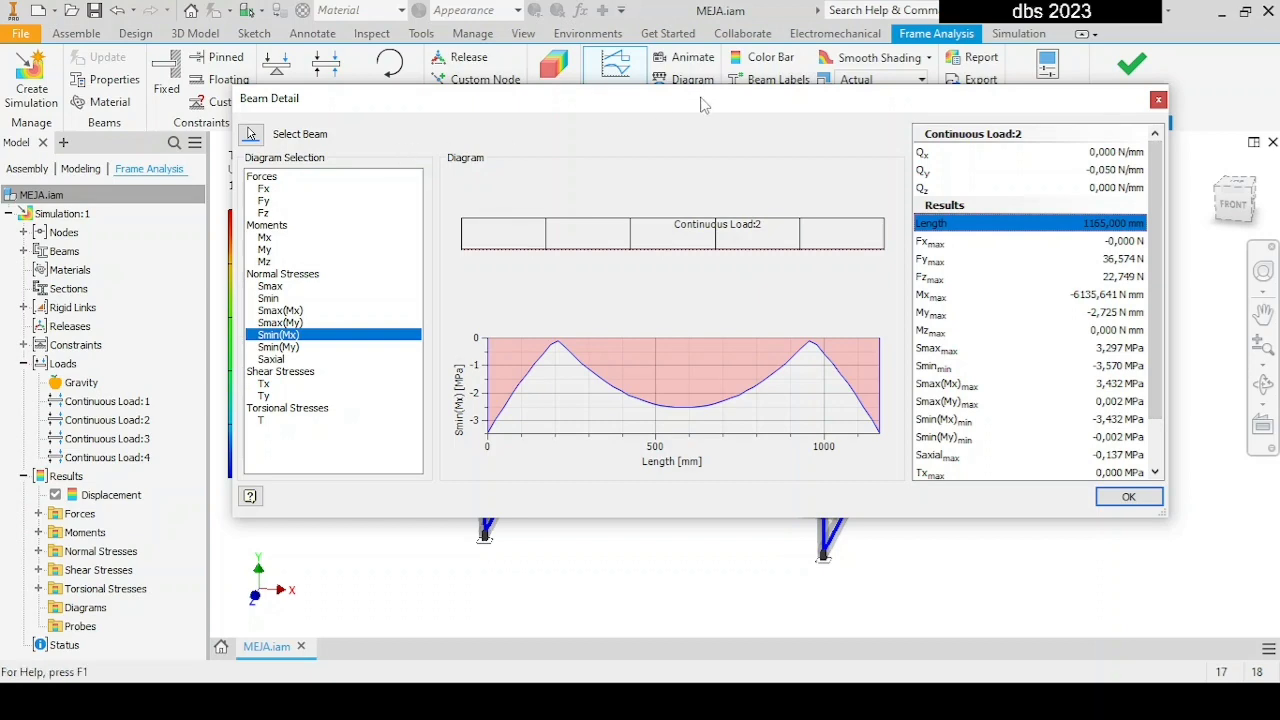
- Uncover the table frame and show the beam details for the tabletop's left short beam
{"action": "left_click_drag", "start_coordinate": [701, 104], "coordinate": [848, 307]}
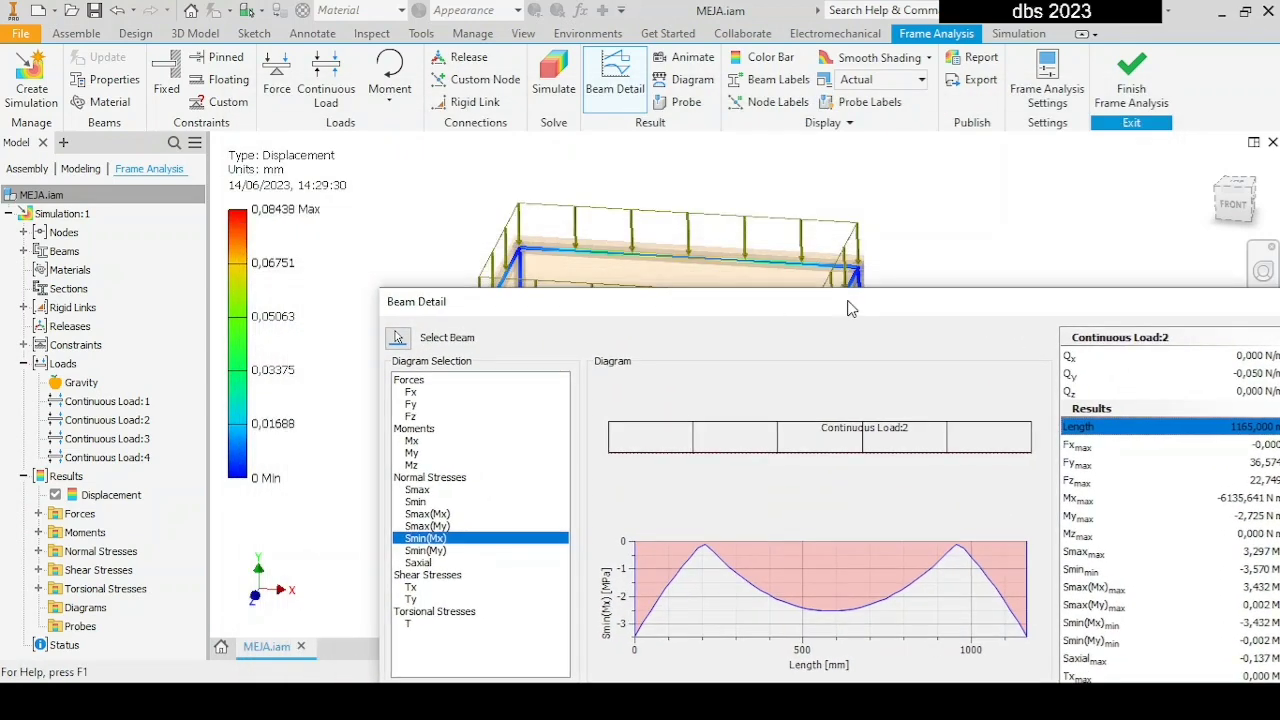
{"action": "left_click", "coordinate": [398, 340]}
{"action": "left_click", "coordinate": [512, 280]}
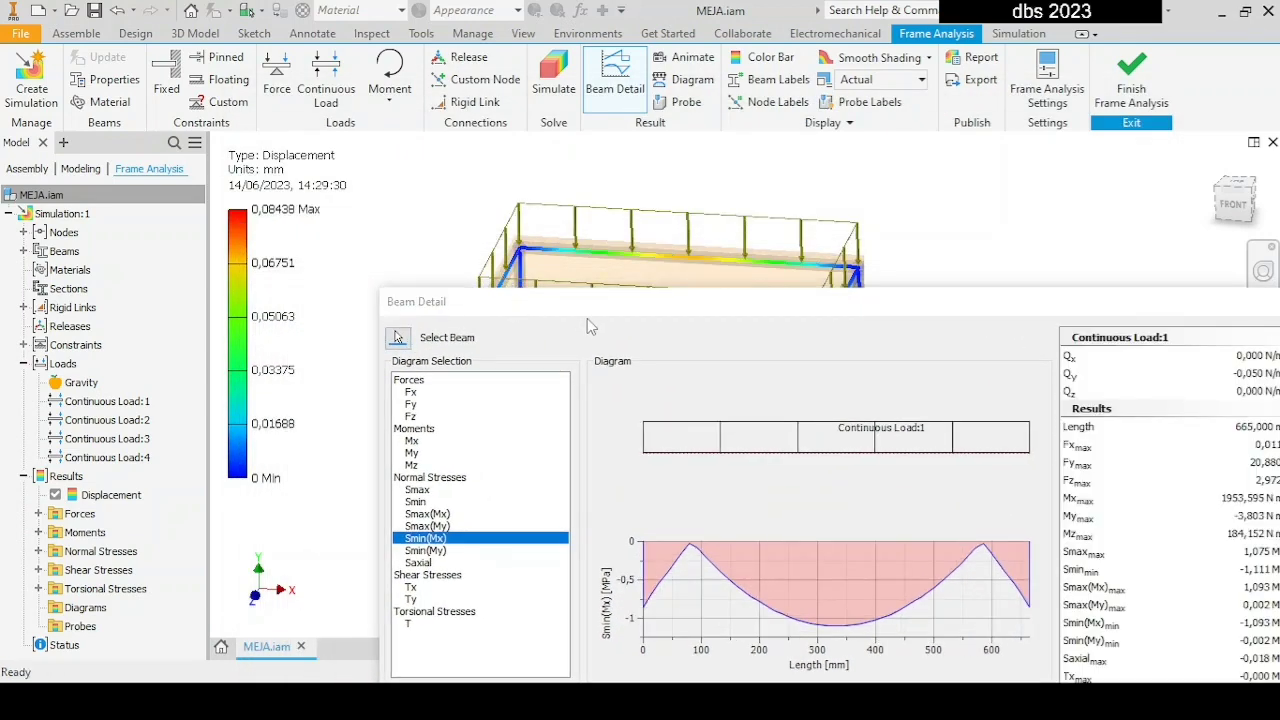
- Show the beam details for the table's front left leg and bring the whole dialog into view
{"action": "left_click_drag", "start_coordinate": [590, 326], "coordinate": [828, 228]}
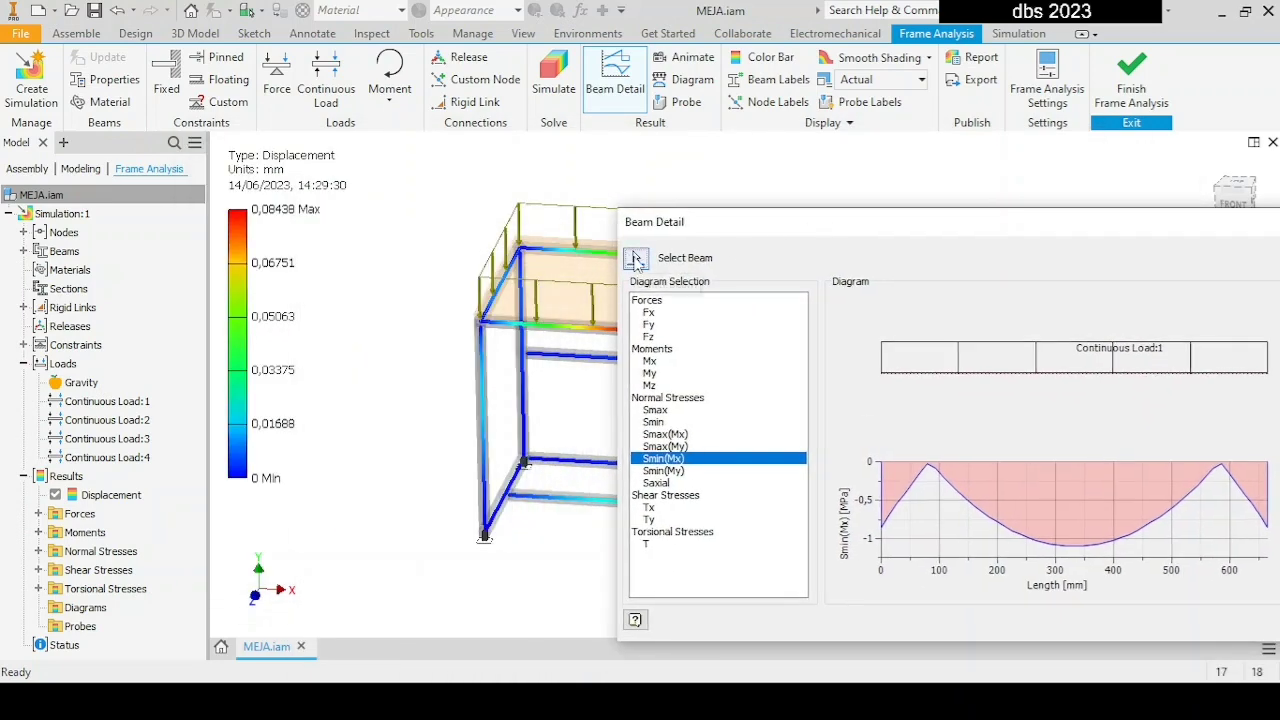
{"action": "left_click", "coordinate": [636, 258]}
{"action": "left_click", "coordinate": [484, 392]}
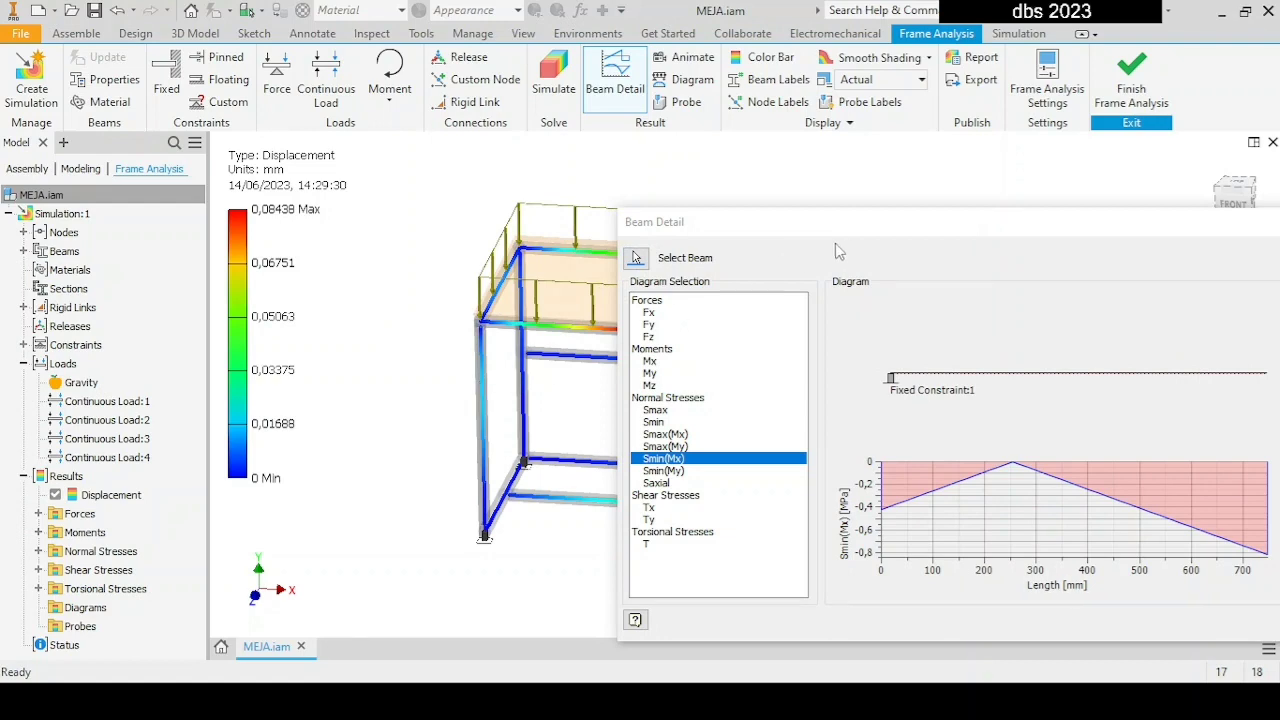
{"action": "left_click_drag", "start_coordinate": [858, 231], "coordinate": [497, 134]}
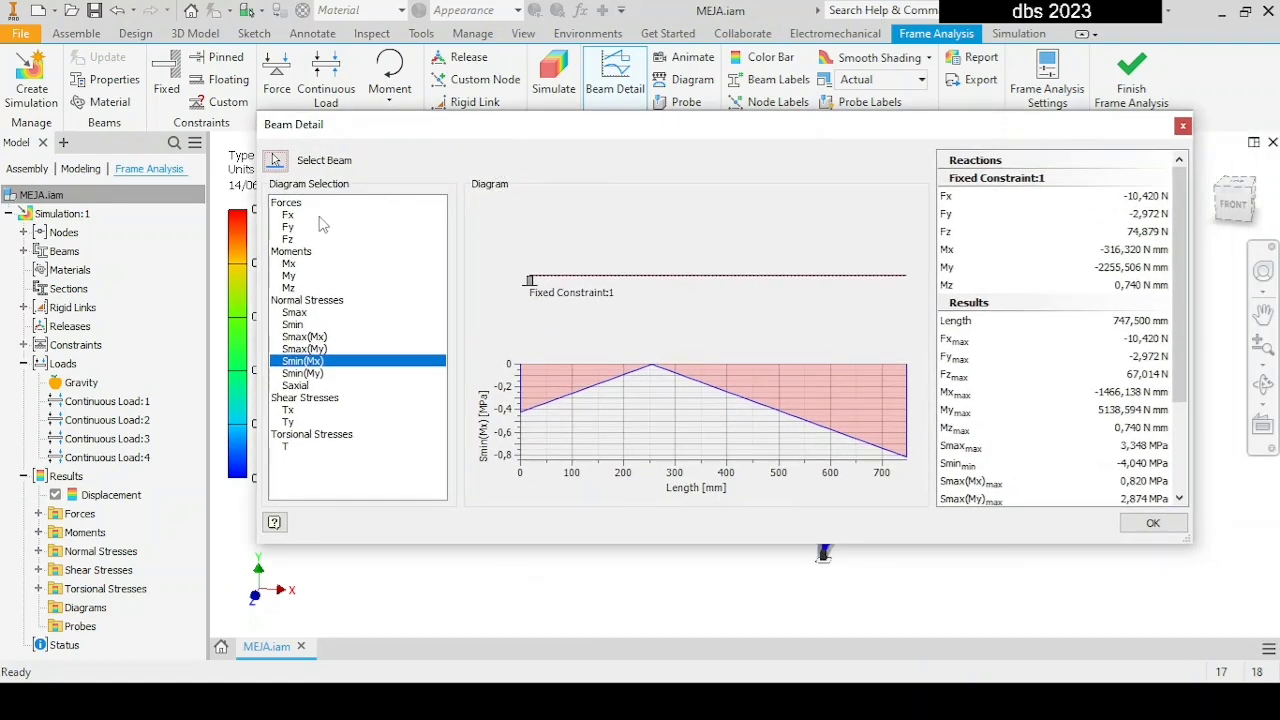
- Display the front left leg's force diagrams Fx, Fy and Fz and moment diagrams Mx, My and Mz
{"action": "left_click", "coordinate": [289, 215]}
{"action": "left_click", "coordinate": [293, 227]}
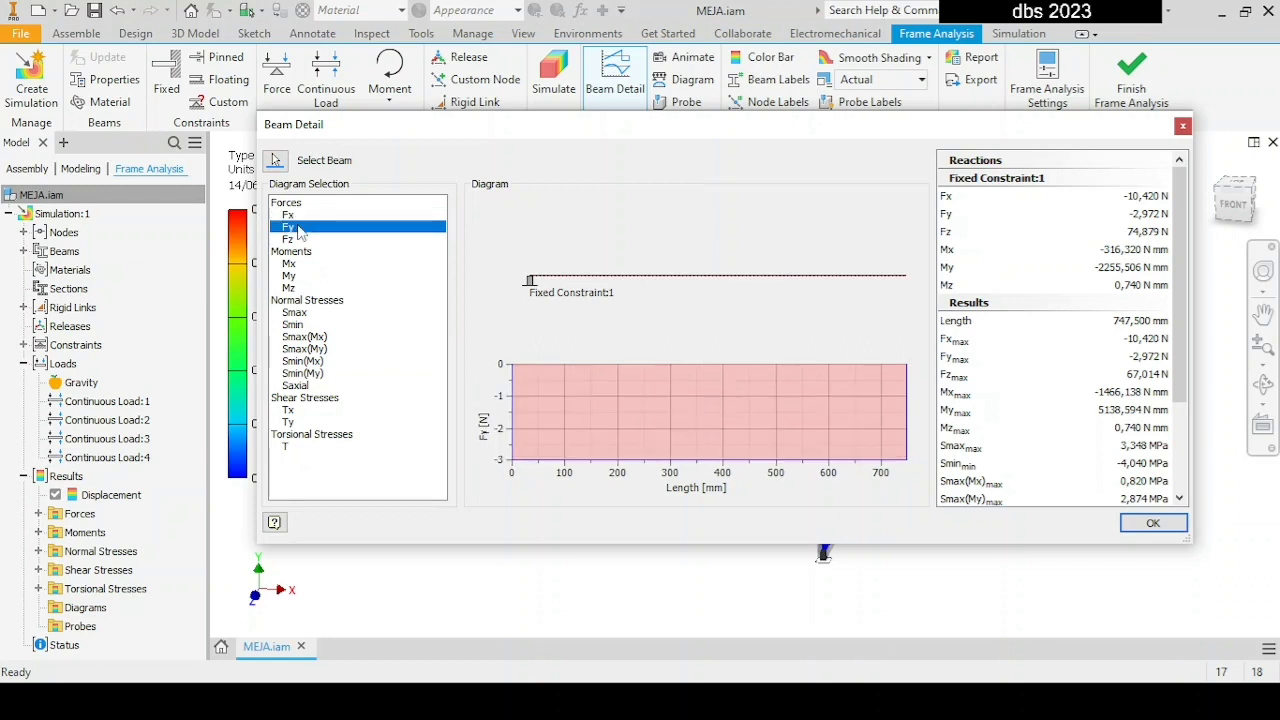
{"action": "left_click", "coordinate": [290, 240]}
{"action": "left_click", "coordinate": [292, 264]}
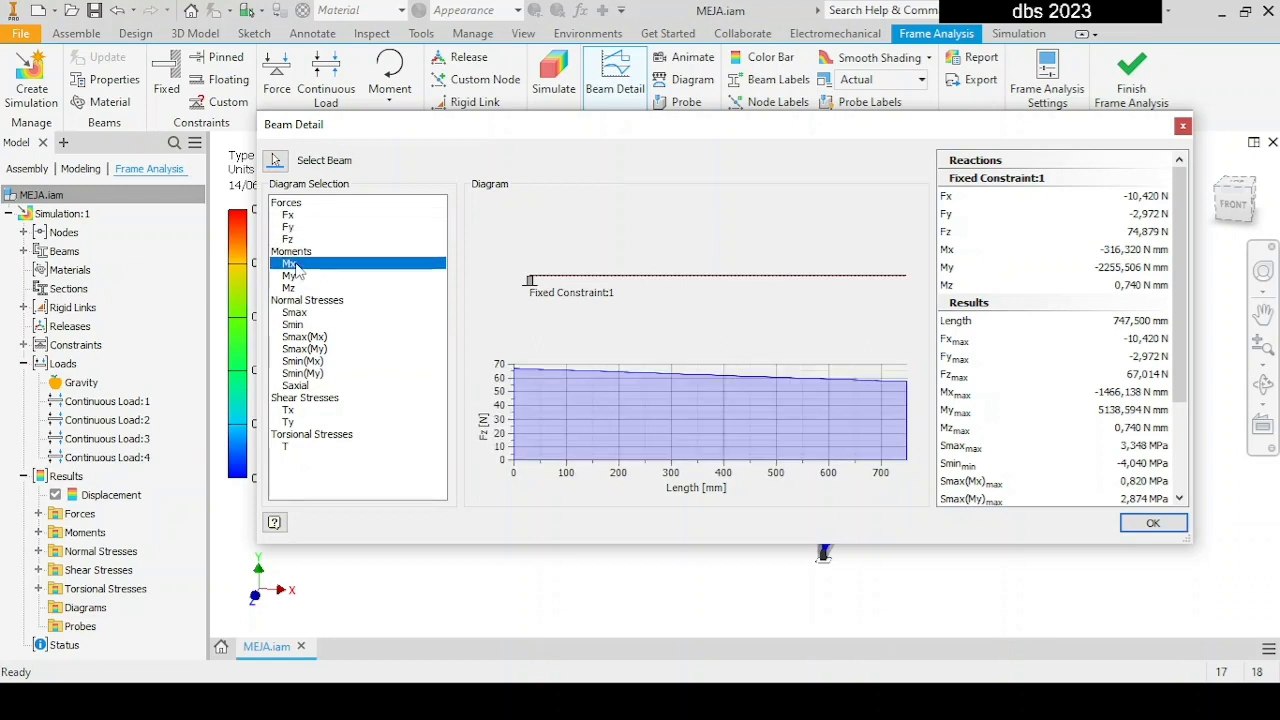
{"action": "left_click", "coordinate": [290, 276]}
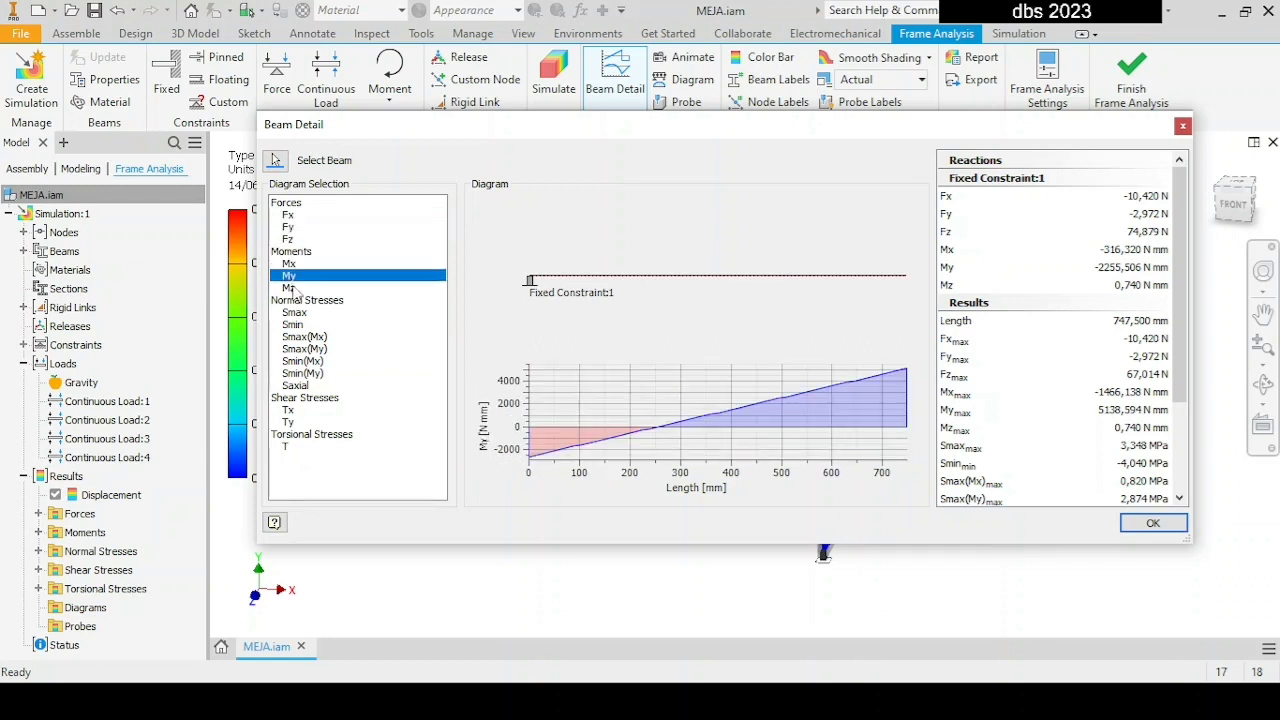
{"action": "left_click", "coordinate": [290, 288]}
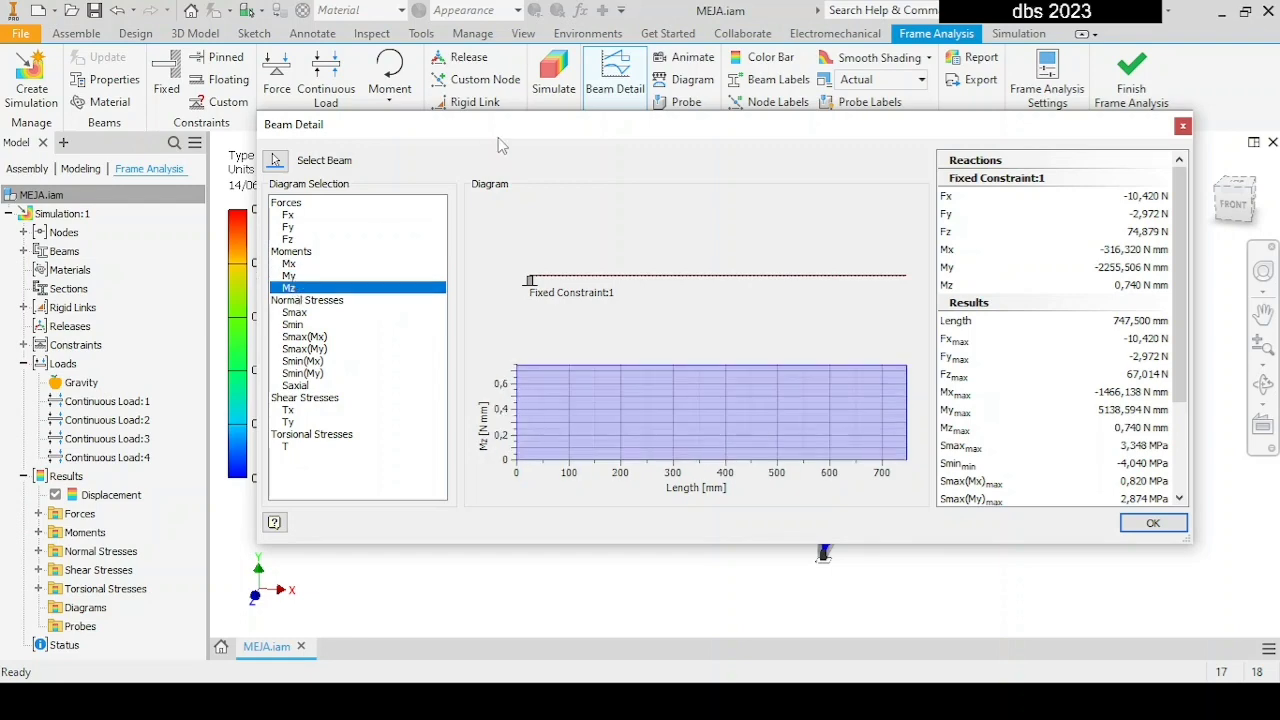
- Go back to the My and Mx moment diagrams of the front left leg
{"action": "left_click_drag", "start_coordinate": [501, 126], "coordinate": [639, 102]}
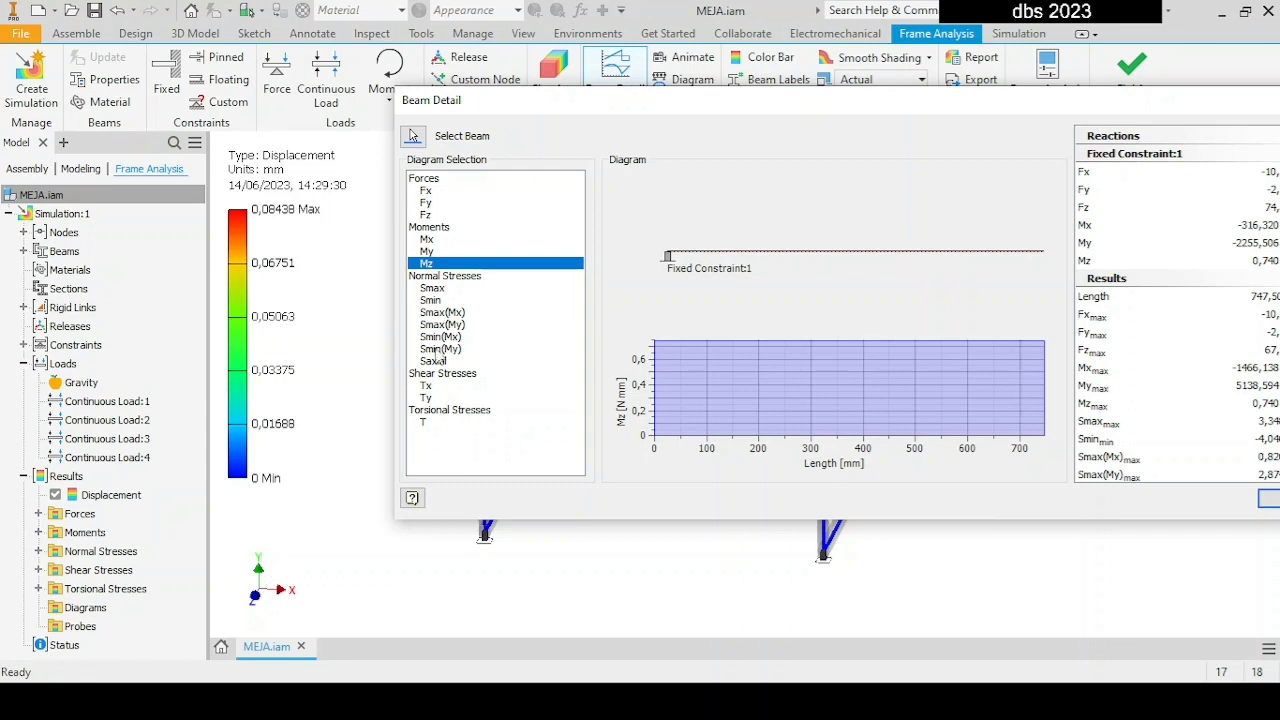
{"action": "left_click", "coordinate": [430, 251]}
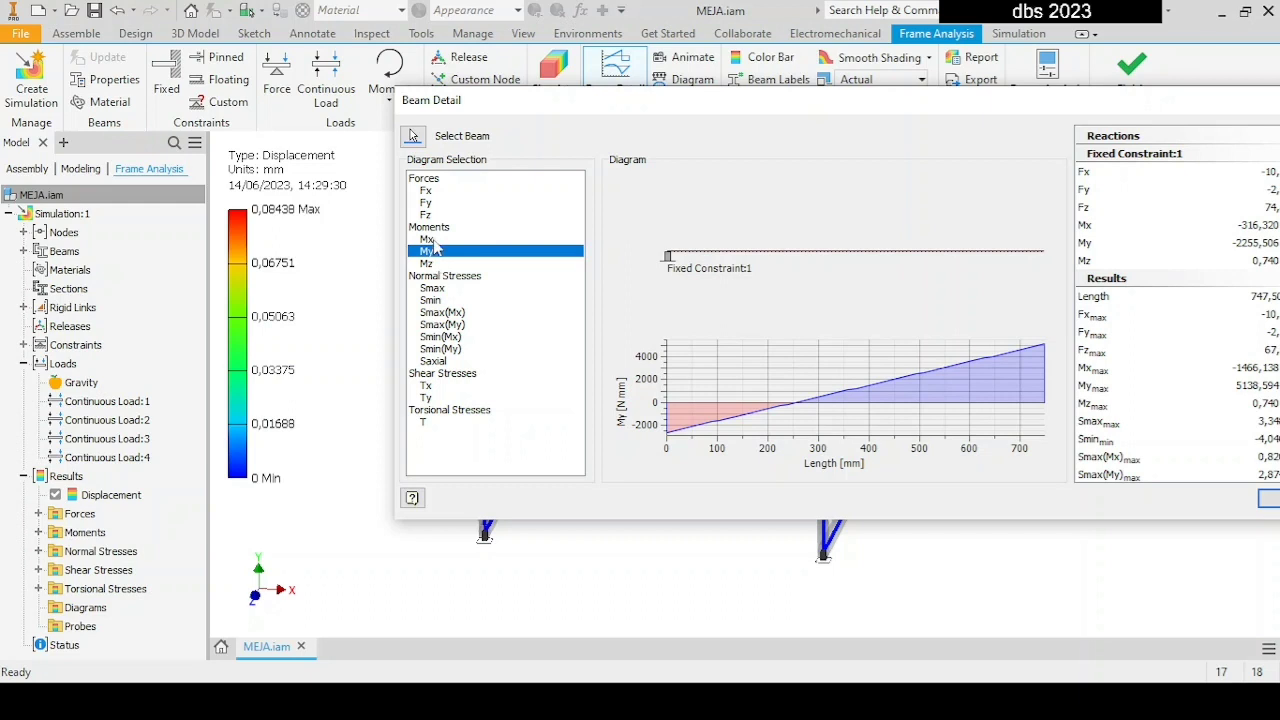
{"action": "left_click", "coordinate": [433, 242]}
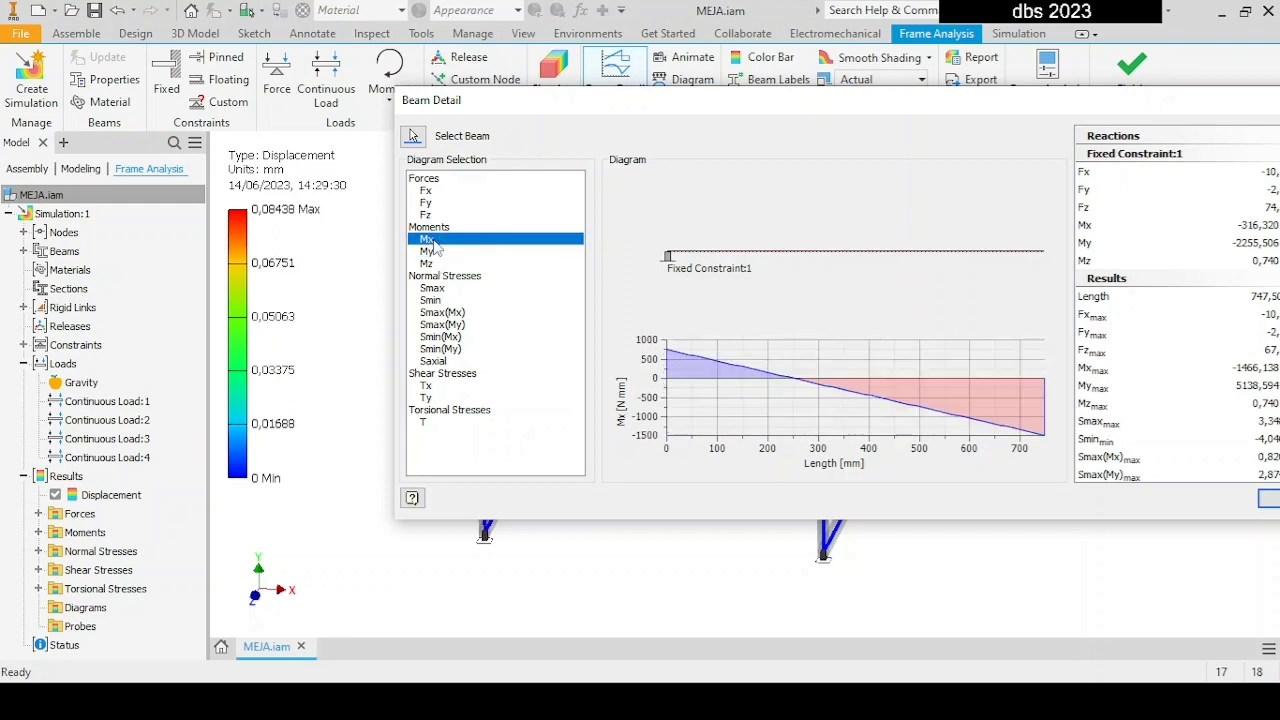
- Display the front left leg's torsional stress diagram T and shear stress diagrams Ty and Tx
{"action": "left_click", "coordinate": [424, 422]}
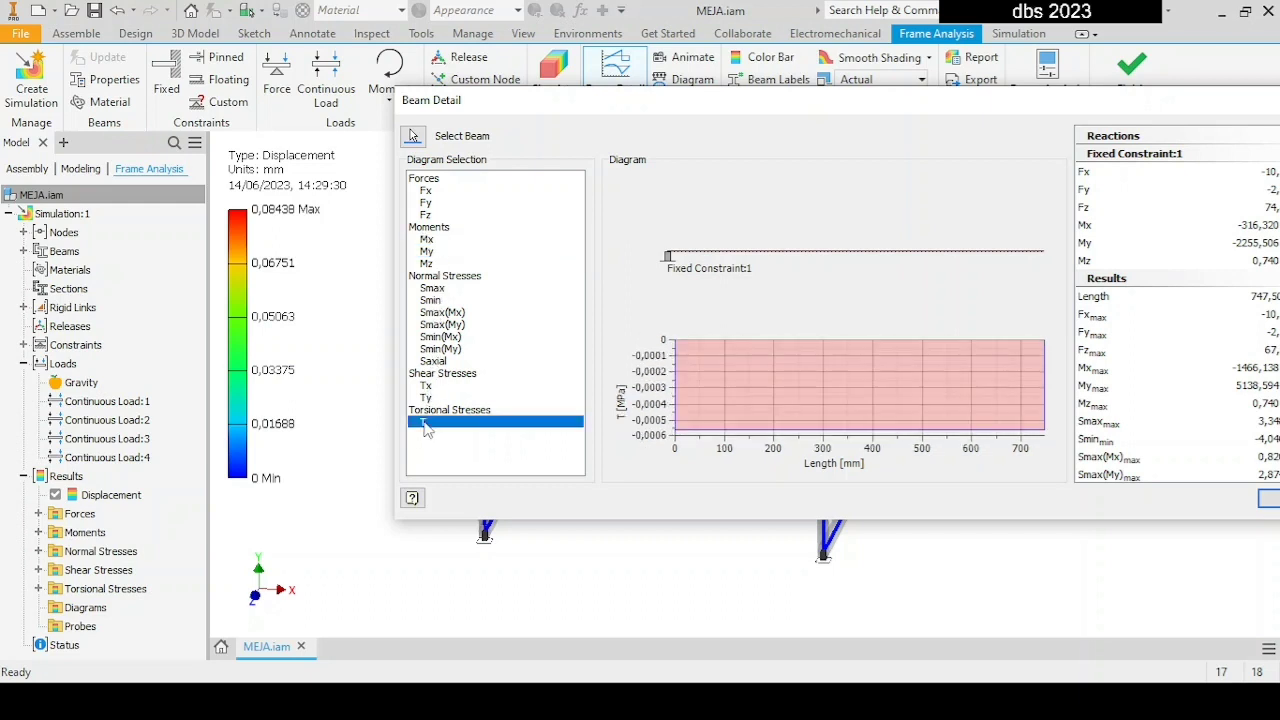
{"action": "left_click", "coordinate": [426, 398]}
{"action": "left_click", "coordinate": [426, 386]}
- Display all normal stress diagrams of the front left leg in turn, from Saxial back to Smax
{"action": "left_click", "coordinate": [432, 361]}
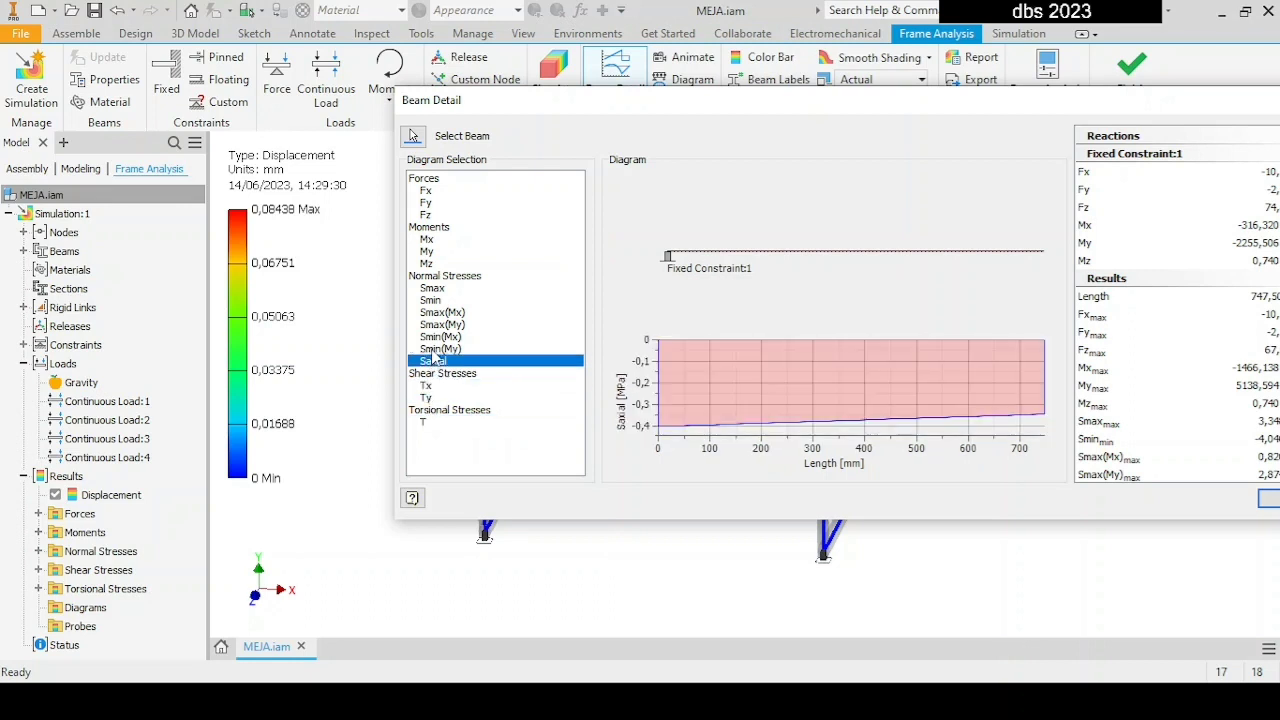
{"action": "left_click", "coordinate": [436, 349]}
{"action": "left_click", "coordinate": [434, 338]}
{"action": "left_click", "coordinate": [434, 326]}
{"action": "left_click", "coordinate": [432, 314]}
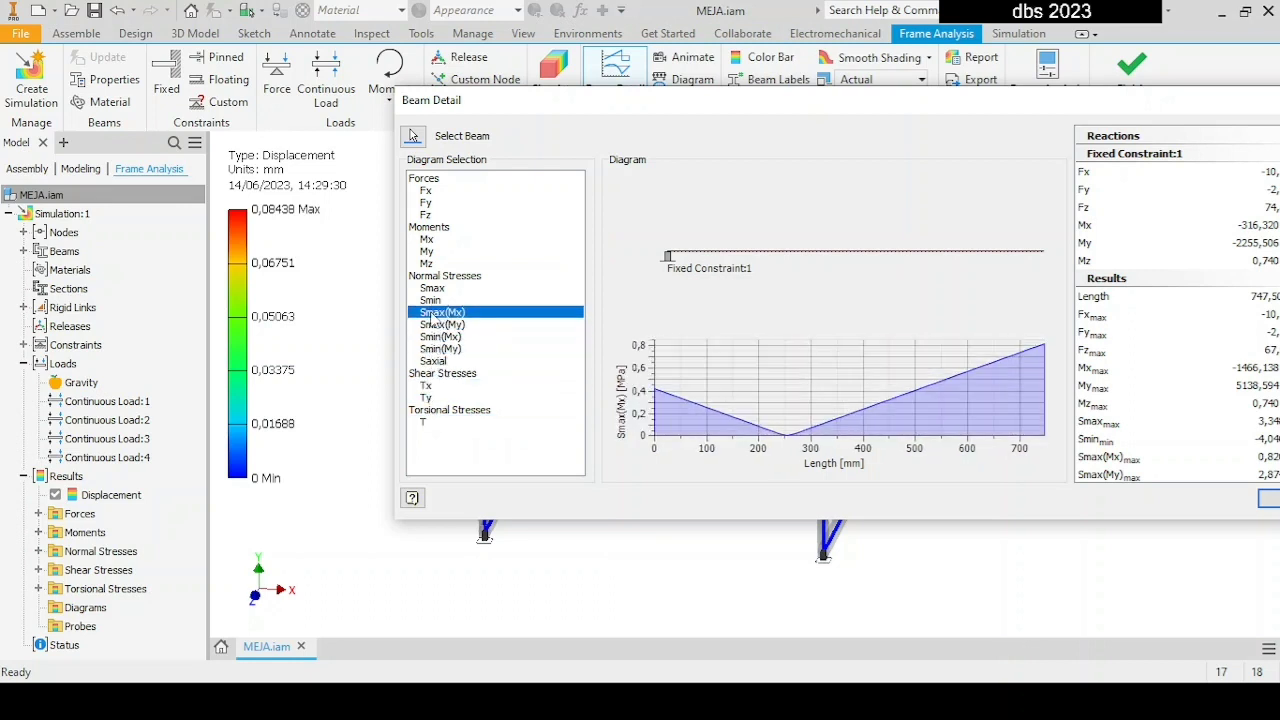
{"action": "left_click", "coordinate": [428, 302]}
{"action": "left_click", "coordinate": [429, 293]}
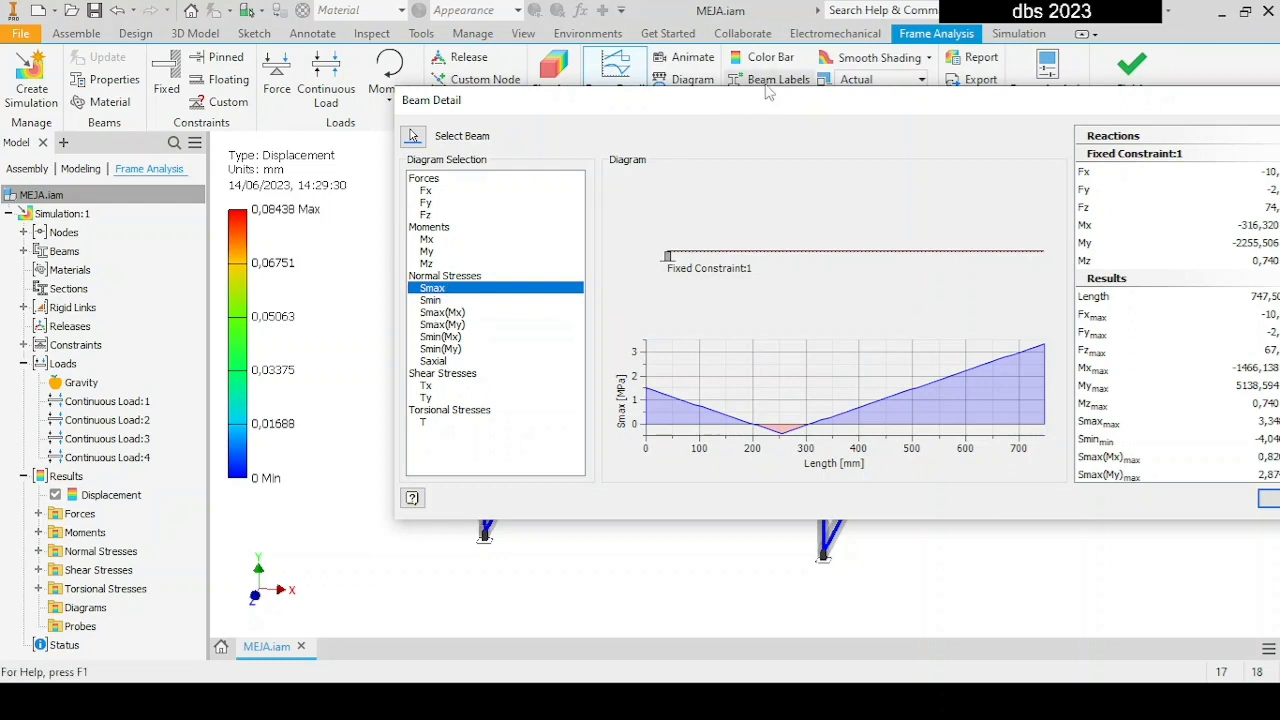
- Review the front left leg's reactions and maximum results, and close Beam Detail
{"action": "left_click_drag", "start_coordinate": [782, 98], "coordinate": [532, 99]}
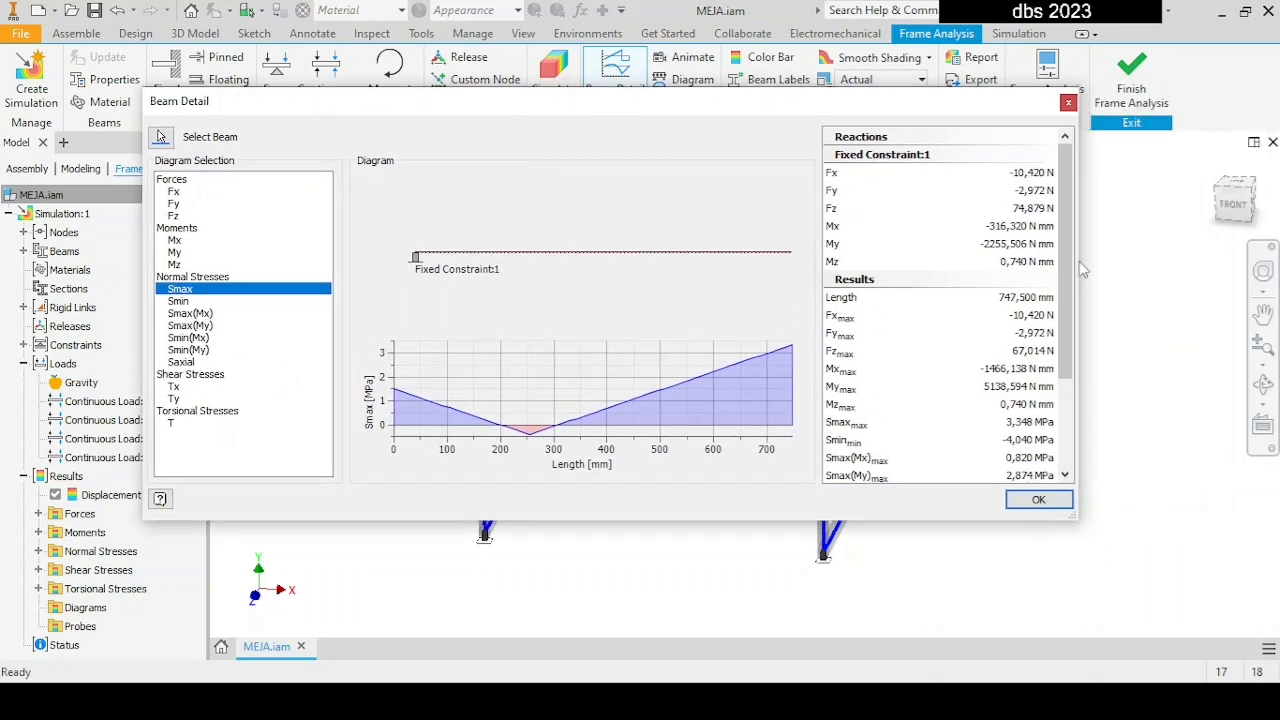
{"action": "scroll", "coordinate": [1075, 262], "scroll_direction": "down", "scroll_amount": 3}
{"action": "scroll", "coordinate": [1075, 262], "scroll_direction": "up", "scroll_amount": 3}
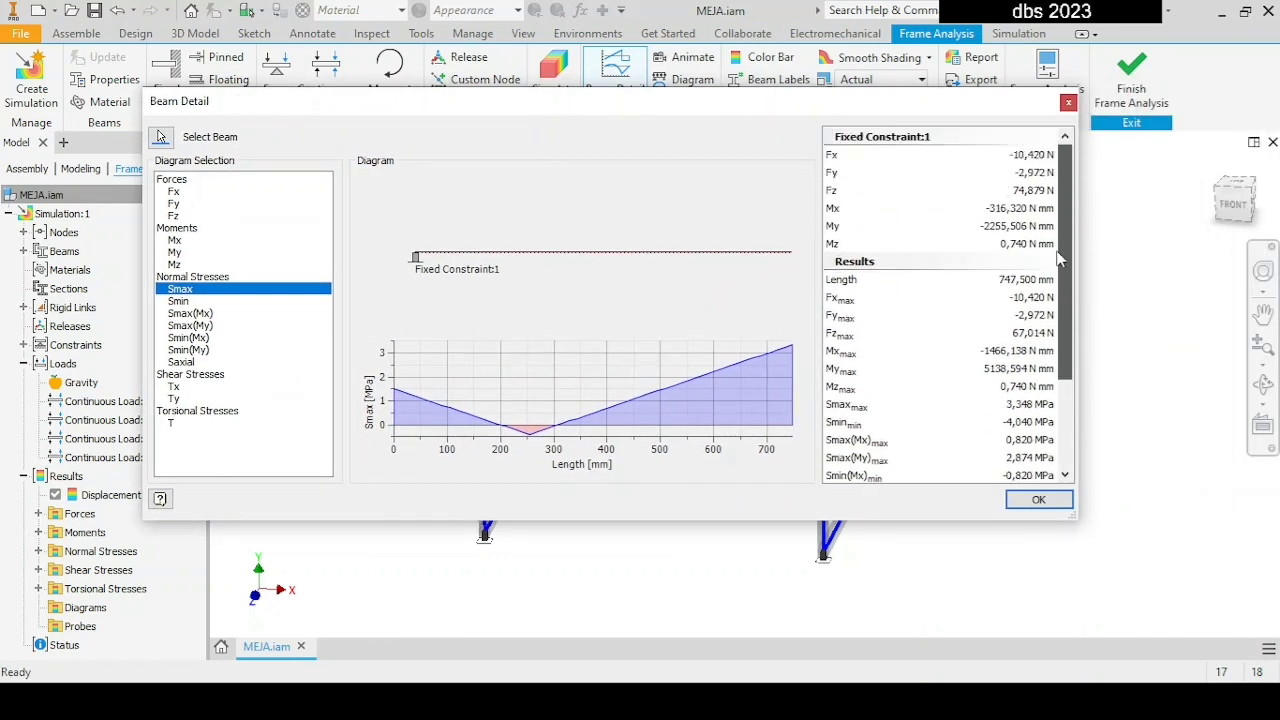
{"action": "left_click", "coordinate": [1068, 102]}
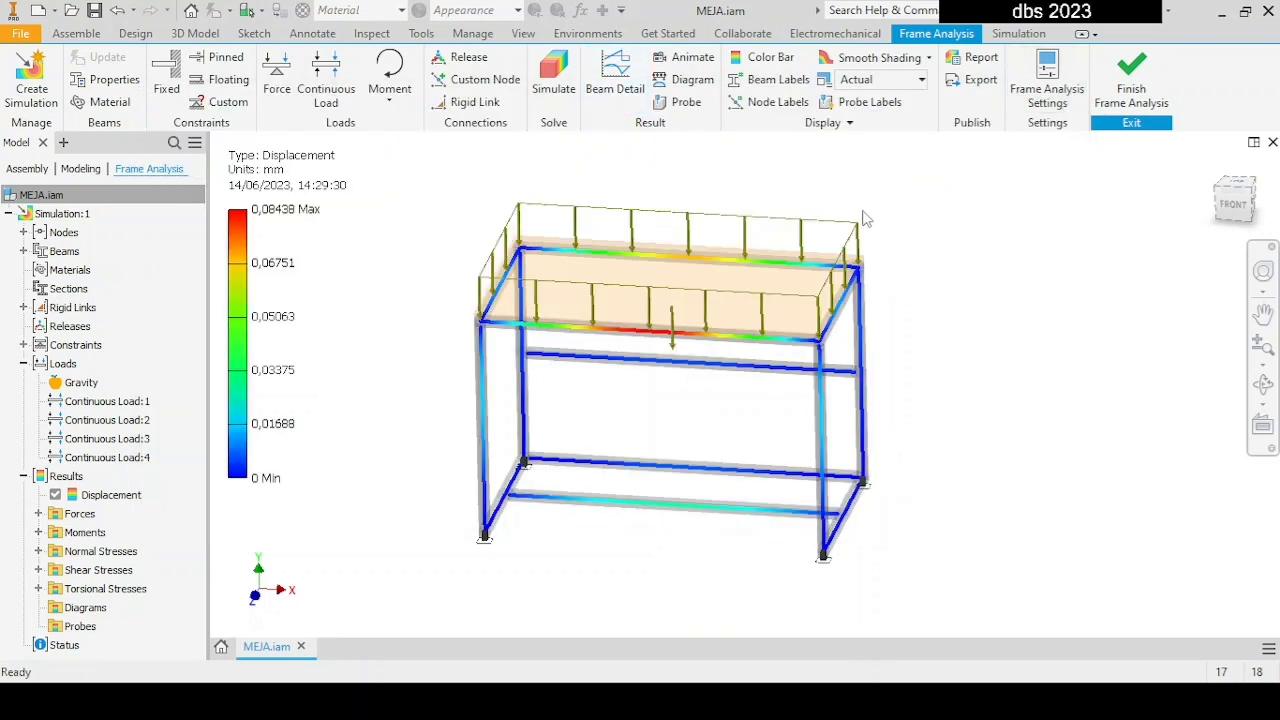
- Open the Diagram settings, display the Bending Mx diagram on all beams and examine the frame at an angle
{"action": "left_click", "coordinate": [685, 82]}
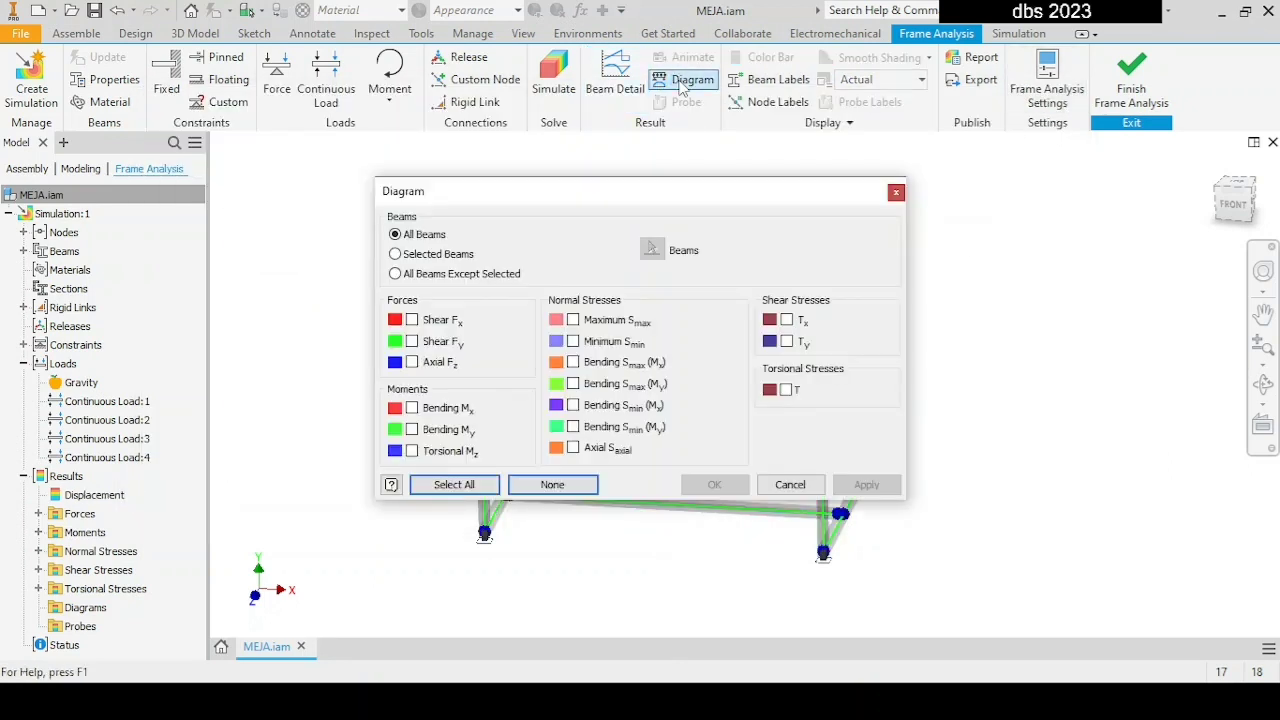
{"action": "left_click_drag", "start_coordinate": [632, 200], "coordinate": [966, 172]}
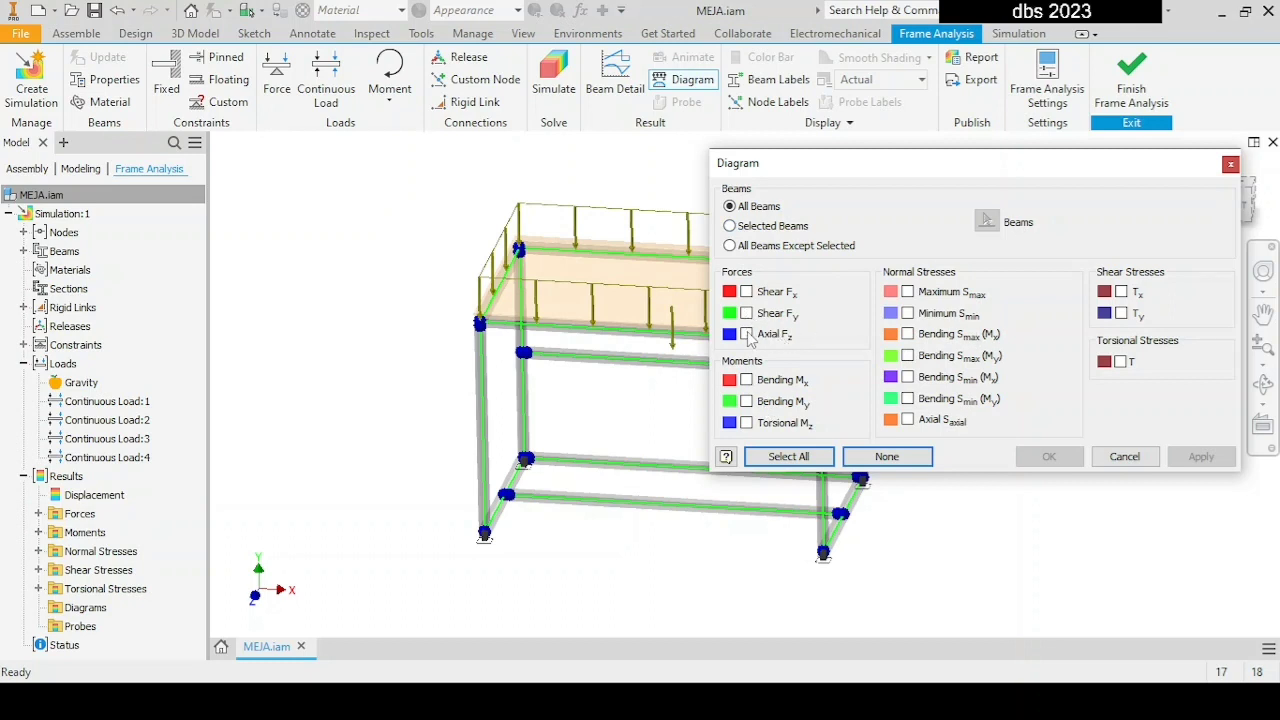
{"action": "left_click", "coordinate": [746, 381]}
{"action": "left_click_drag", "start_coordinate": [855, 179], "coordinate": [1014, 152]}
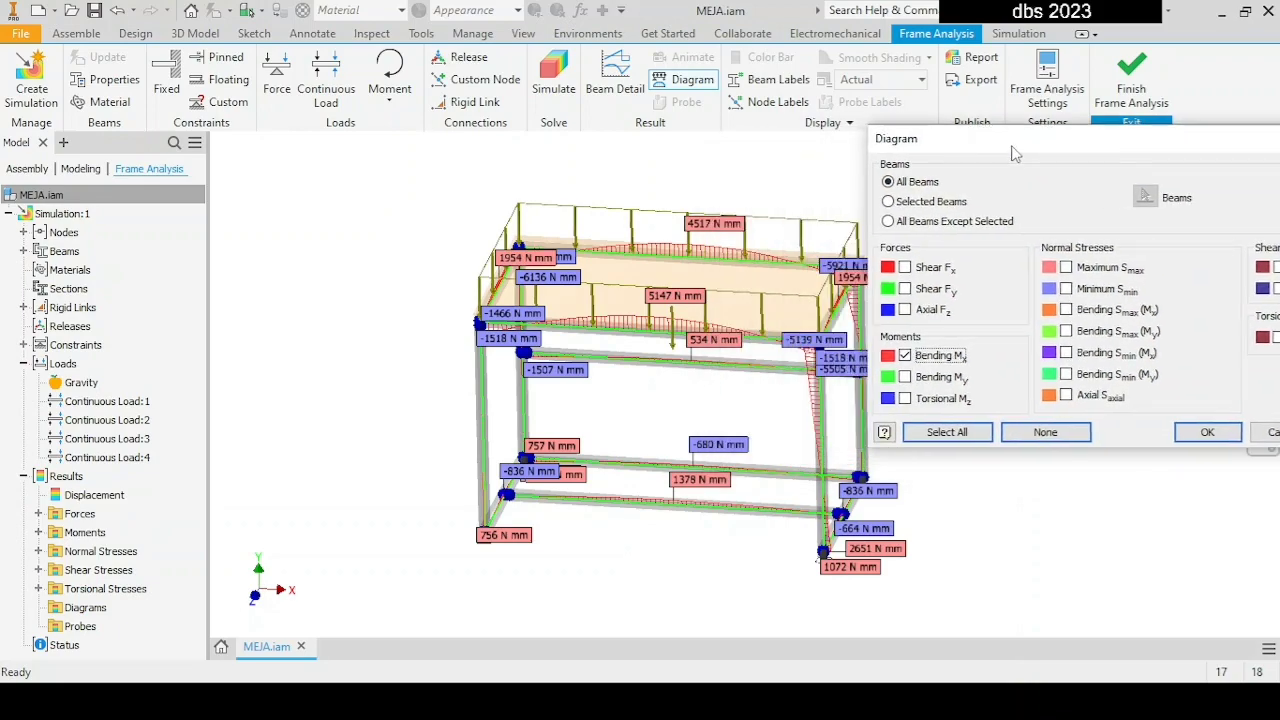
{"action": "middle_click_drag", "start_coordinate": [708, 287], "coordinate": [511, 339], "text": "shift"}
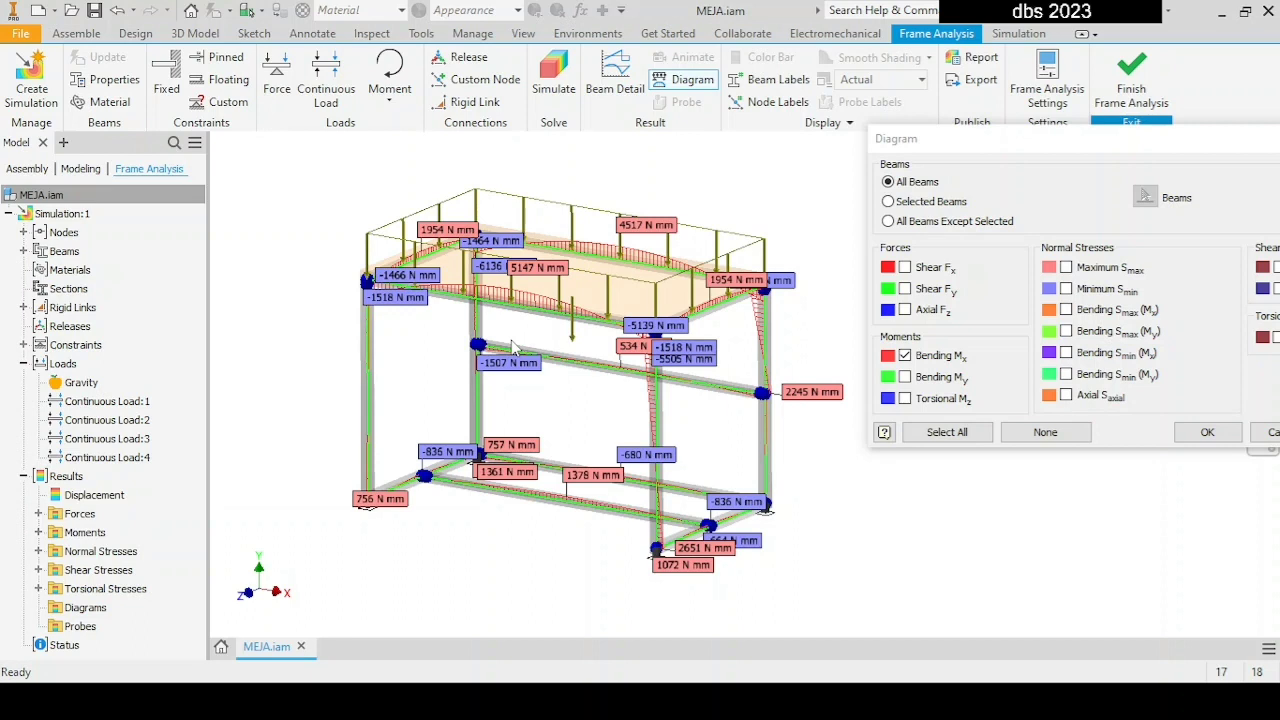
- Swap the Bending Mx diagram for Bending My on all beams, examine it, and switch it off again
{"action": "left_click", "coordinate": [905, 355]}
{"action": "left_click", "coordinate": [905, 377]}
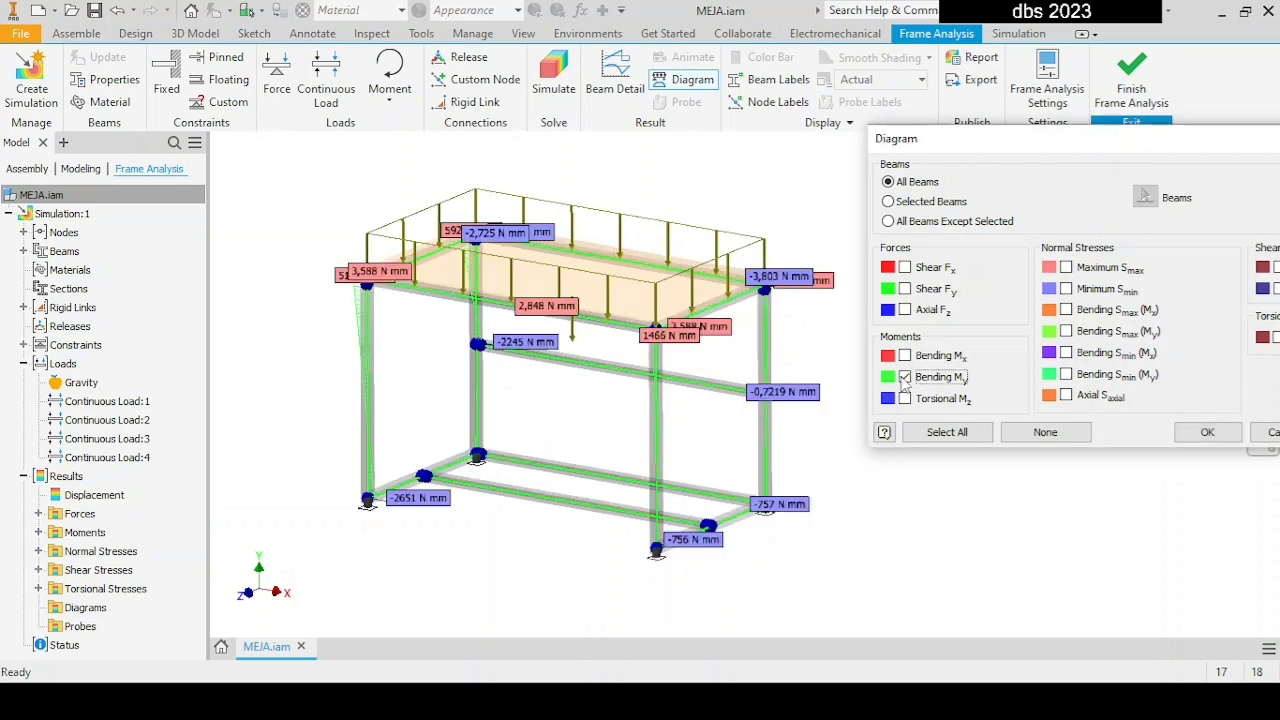
{"action": "mouse_move", "coordinate": [456, 418]}
{"action": "middle_mouse_down", "text": "shift"}
{"action": "mouse_move", "coordinate": [500, 400]}
{"action": "mouse_move", "coordinate": [566, 408]}
{"action": "mouse_move", "coordinate": [551, 417]}
{"action": "mouse_move", "coordinate": [463, 394]}
{"action": "mouse_move", "coordinate": [466, 412]}
{"action": "middle_mouse_up", "text": "shift"}
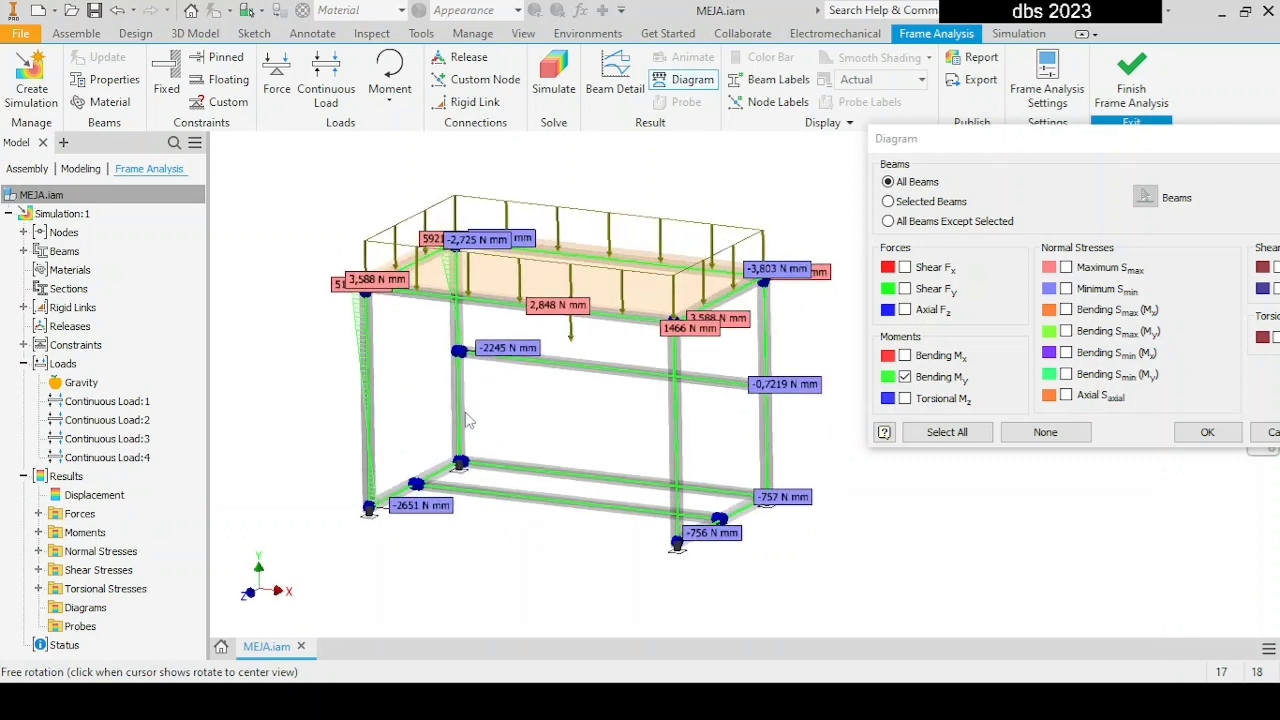
{"action": "left_click", "coordinate": [905, 380]}
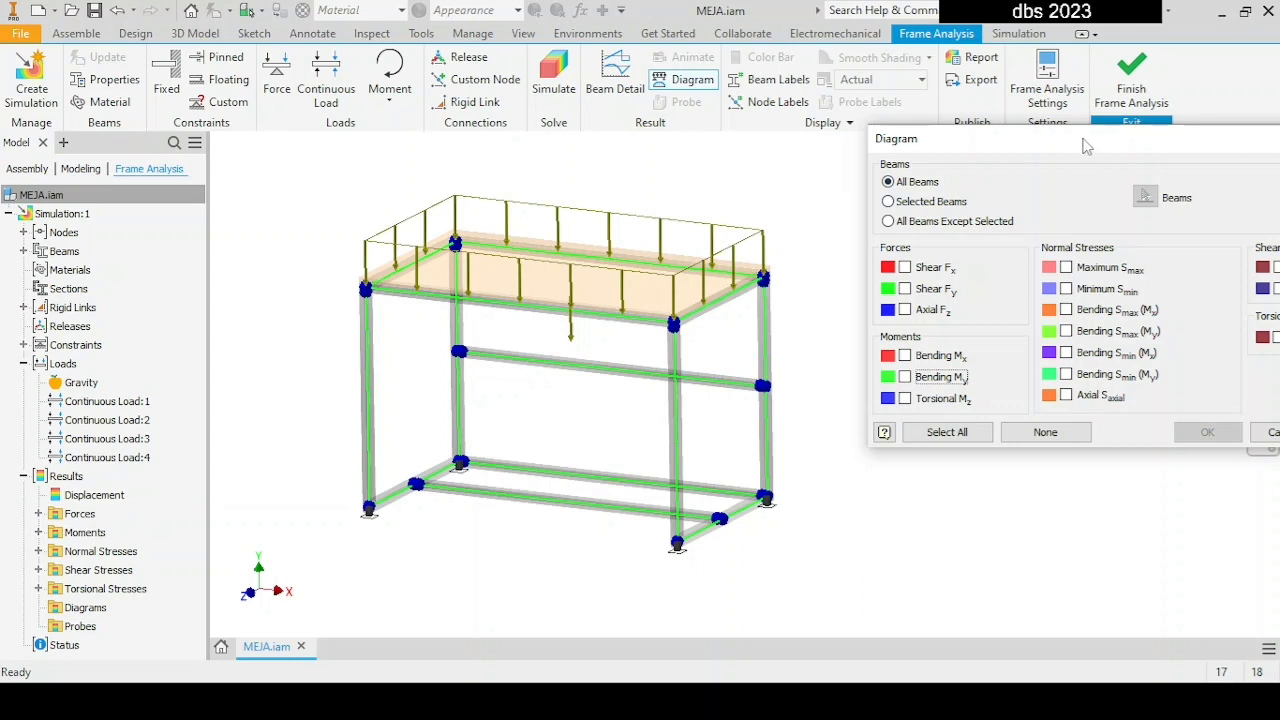
{"action": "left_click_drag", "start_coordinate": [1087, 147], "coordinate": [912, 153]}
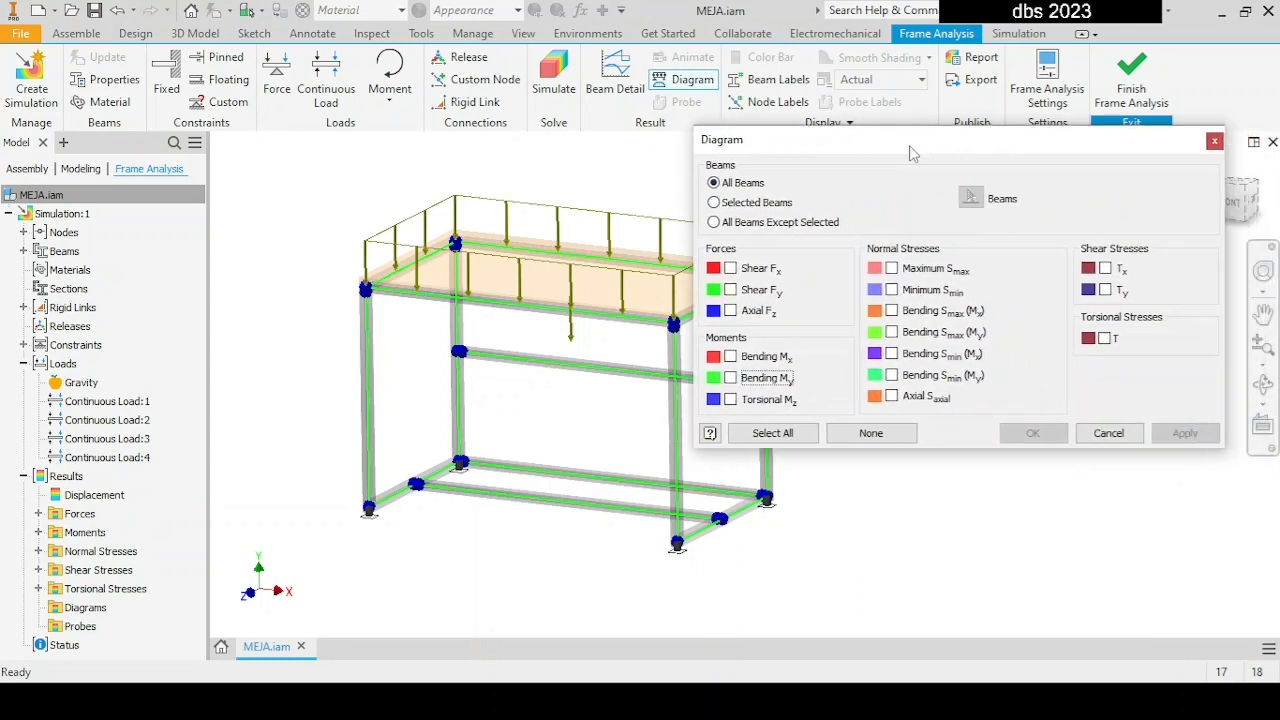
- Close the Diagram settings and display the Displacement result on the frame in a nearly frontal view
{"action": "left_click", "coordinate": [1105, 434]}
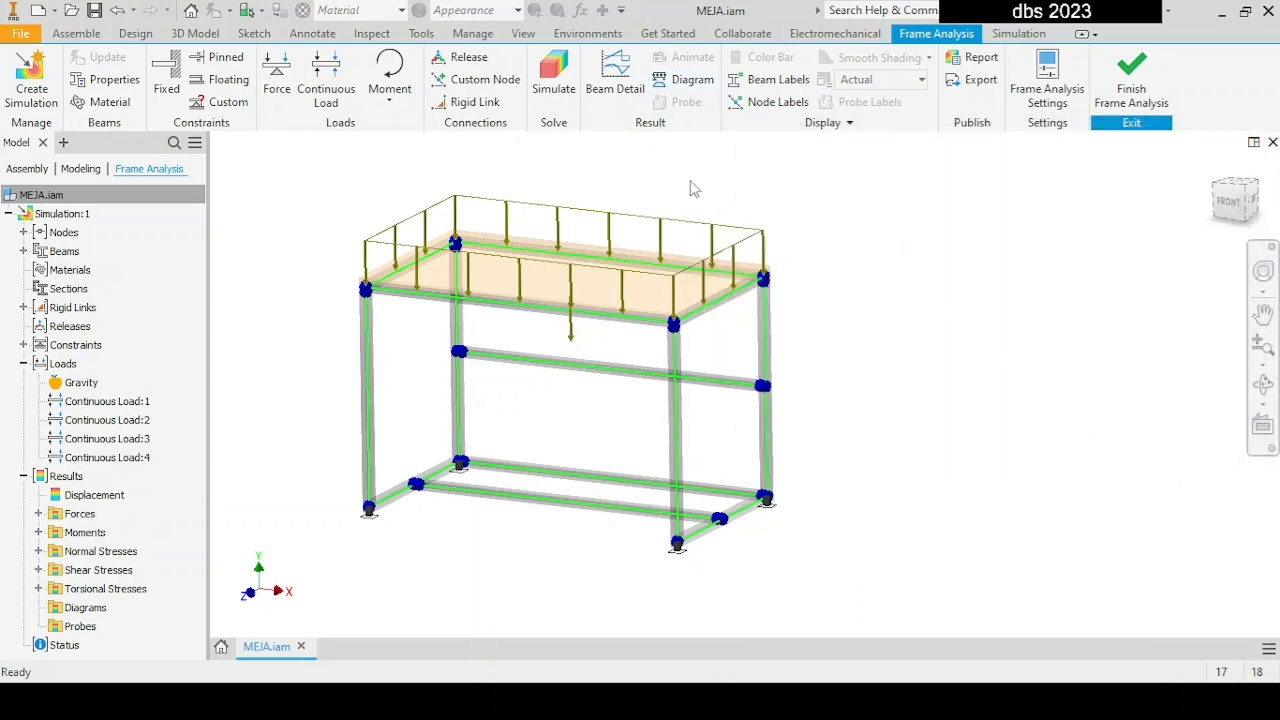
{"action": "middle_click_drag", "start_coordinate": [663, 200], "coordinate": [699, 208], "text": "shift"}
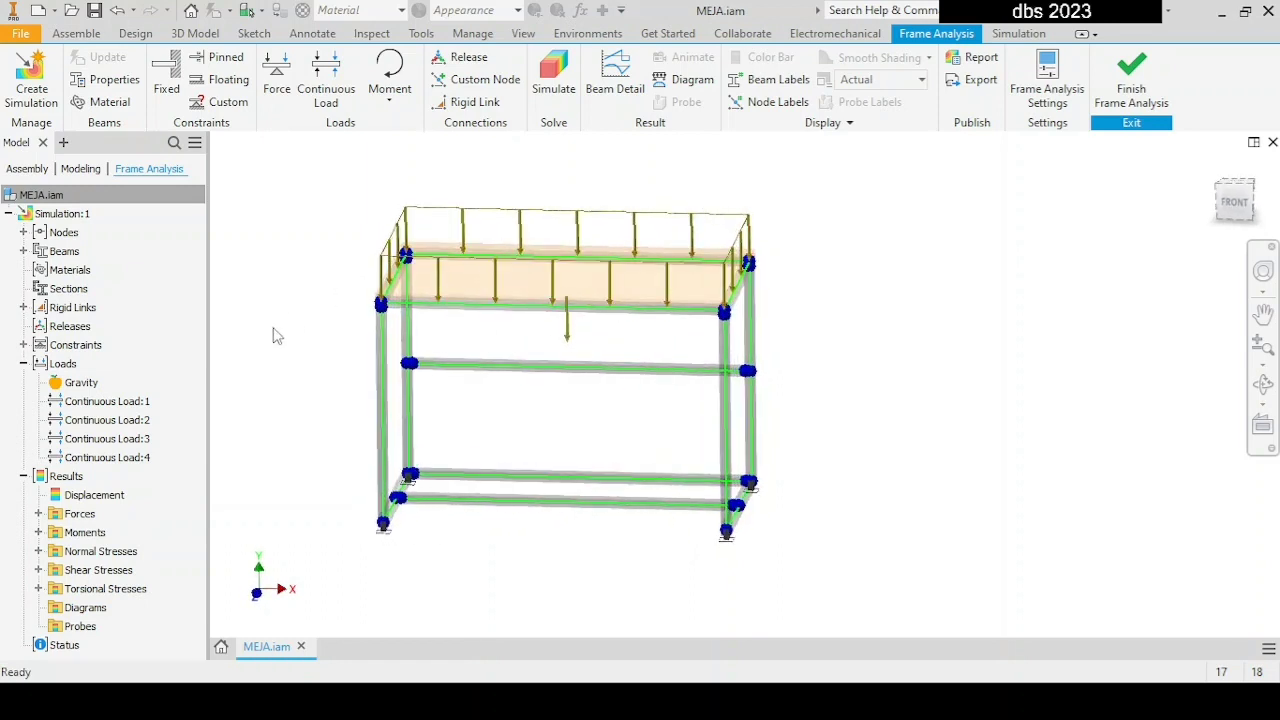
{"action": "double_click", "coordinate": [88, 495]}
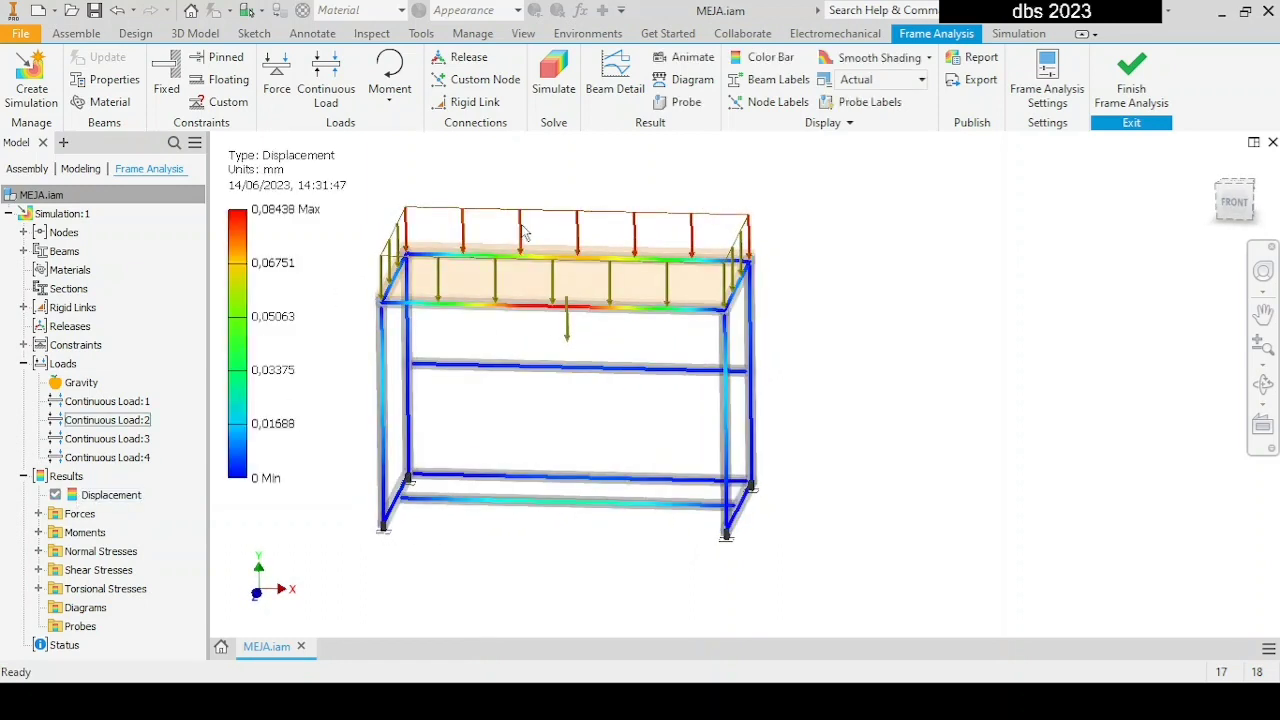
- Open the result animation, move its dialog clear of the frame, and play and stop the displacement at Actual scale
{"action": "left_click", "coordinate": [686, 57]}
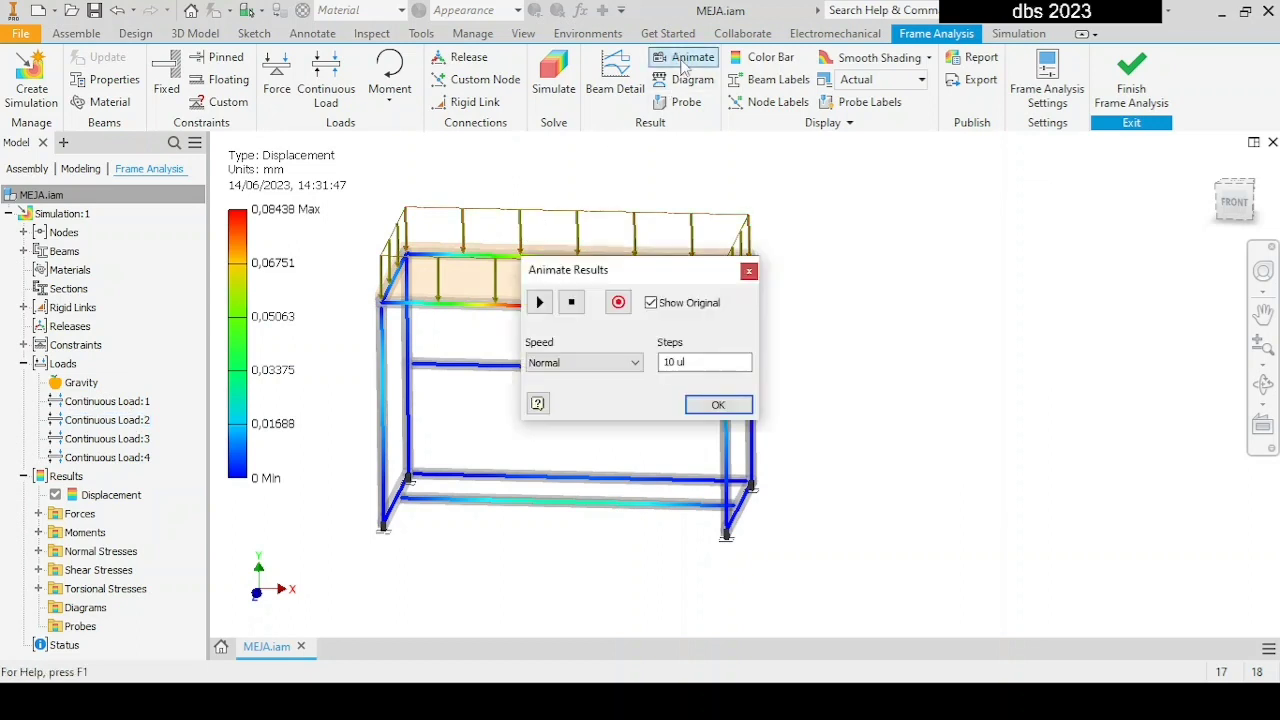
{"action": "left_click_drag", "start_coordinate": [630, 268], "coordinate": [902, 228]}
{"action": "left_click", "coordinate": [812, 266]}
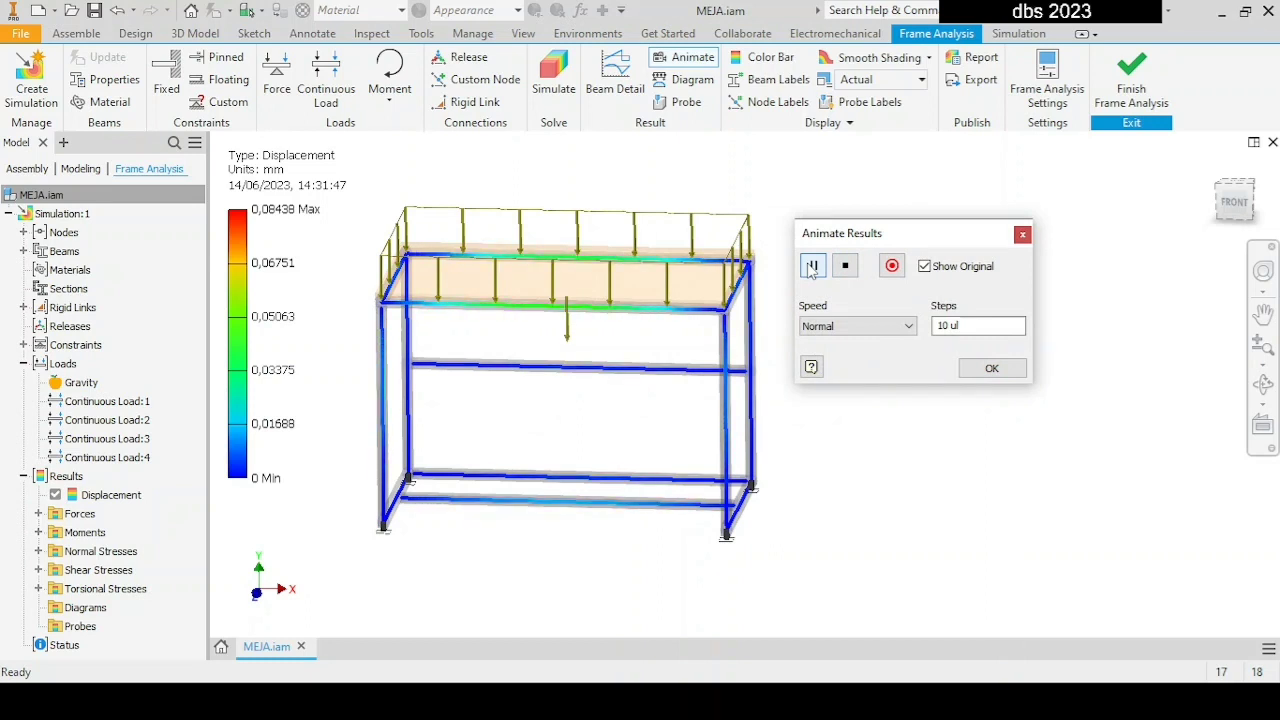
{"action": "left_click", "coordinate": [846, 267]}
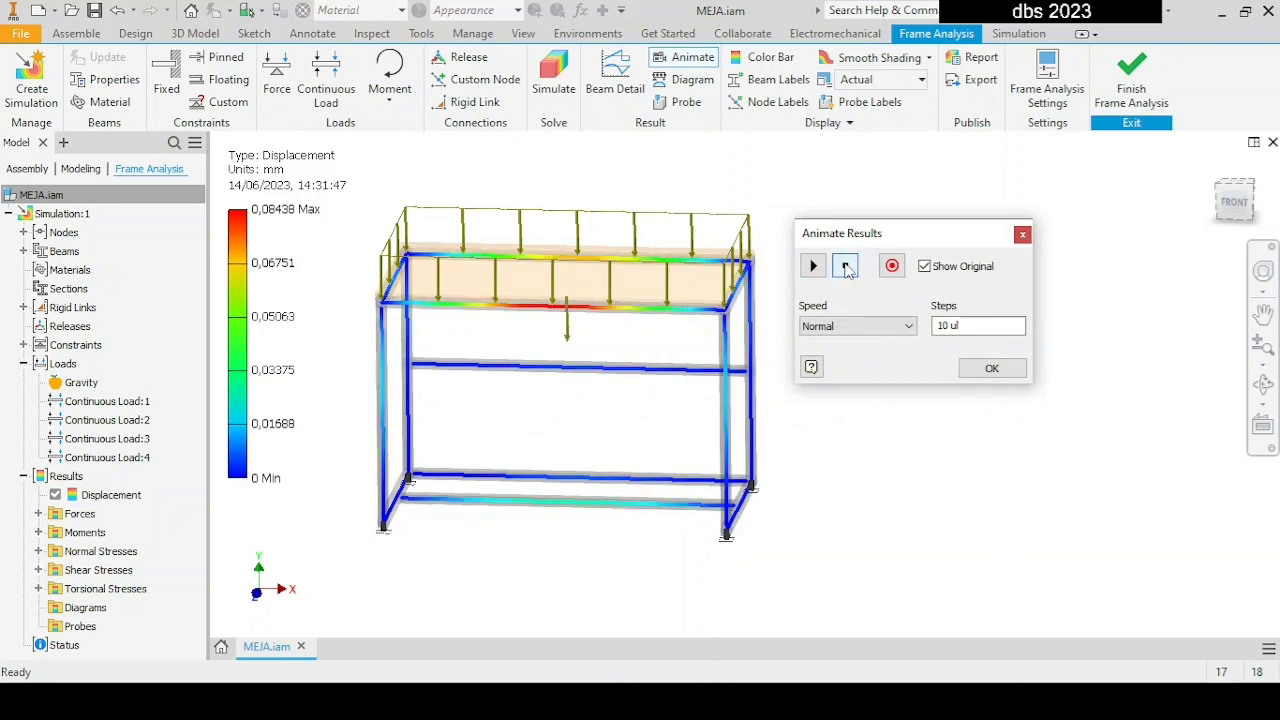
- Set the displacement display scale to Adjusted x1, and play and stop the animation again
{"action": "left_click", "coordinate": [880, 80]}
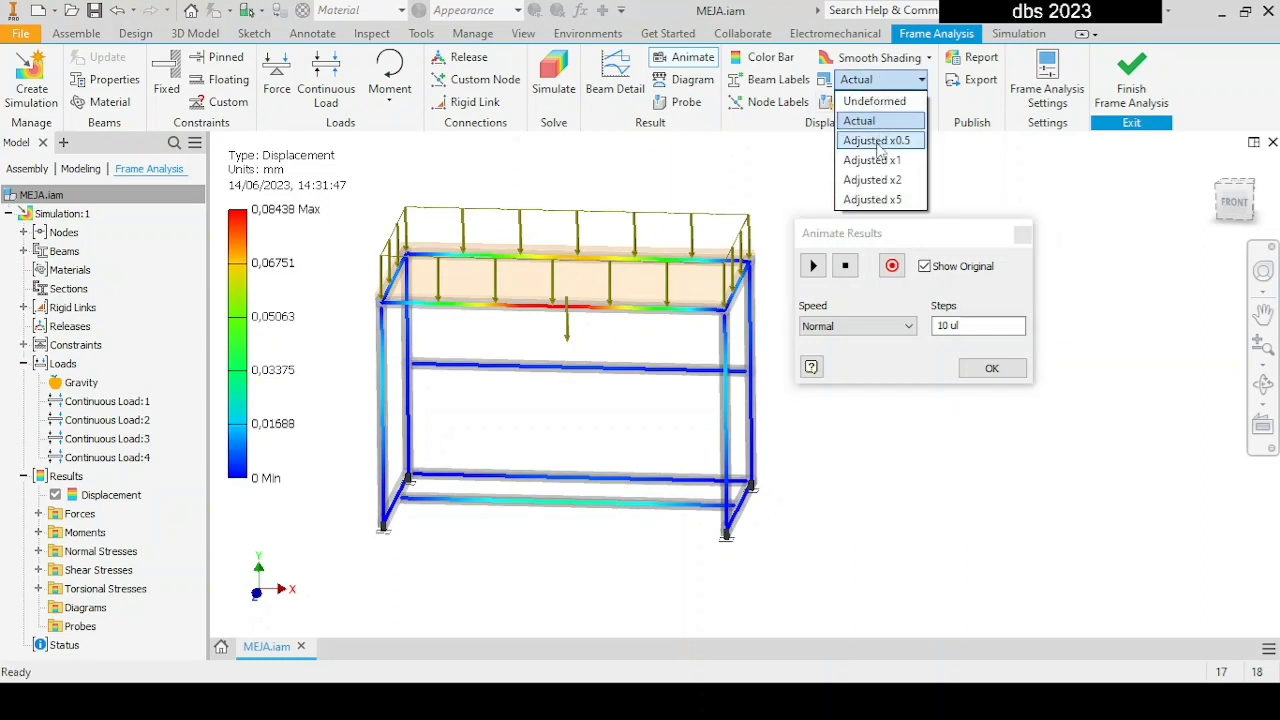
{"action": "left_click", "coordinate": [880, 162]}
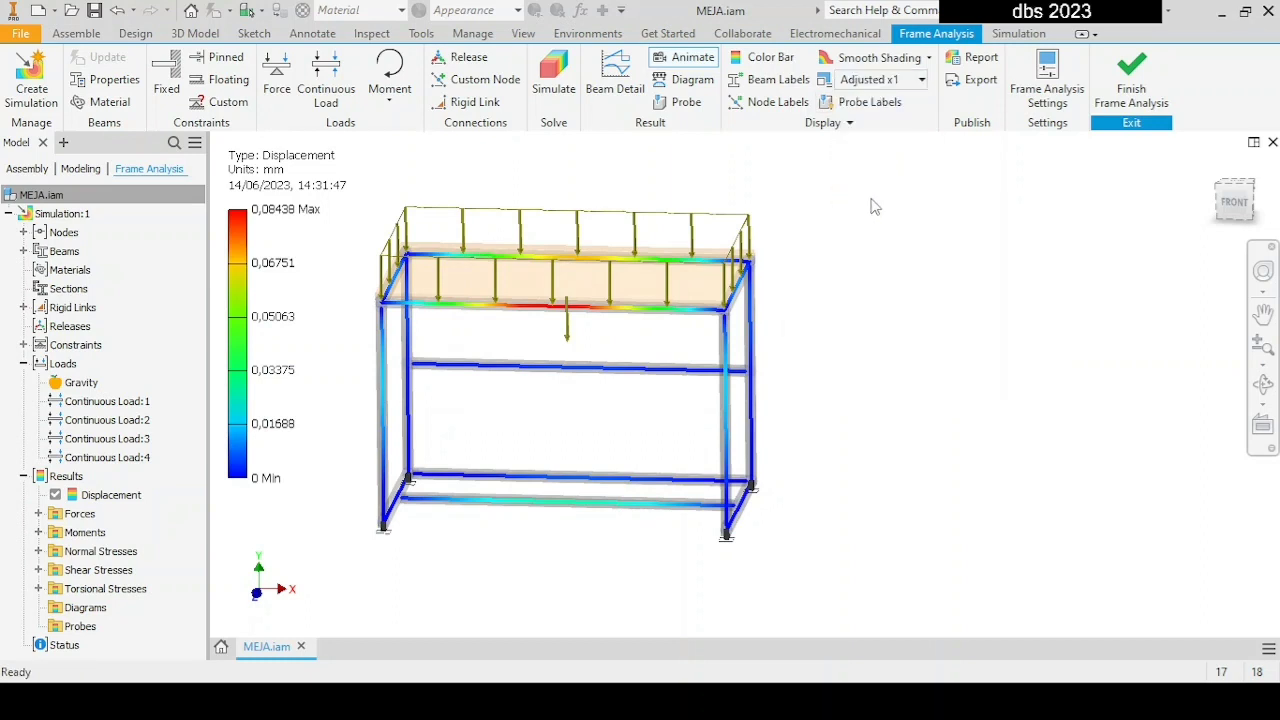
{"action": "left_click", "coordinate": [695, 62]}
{"action": "left_click", "coordinate": [813, 266]}
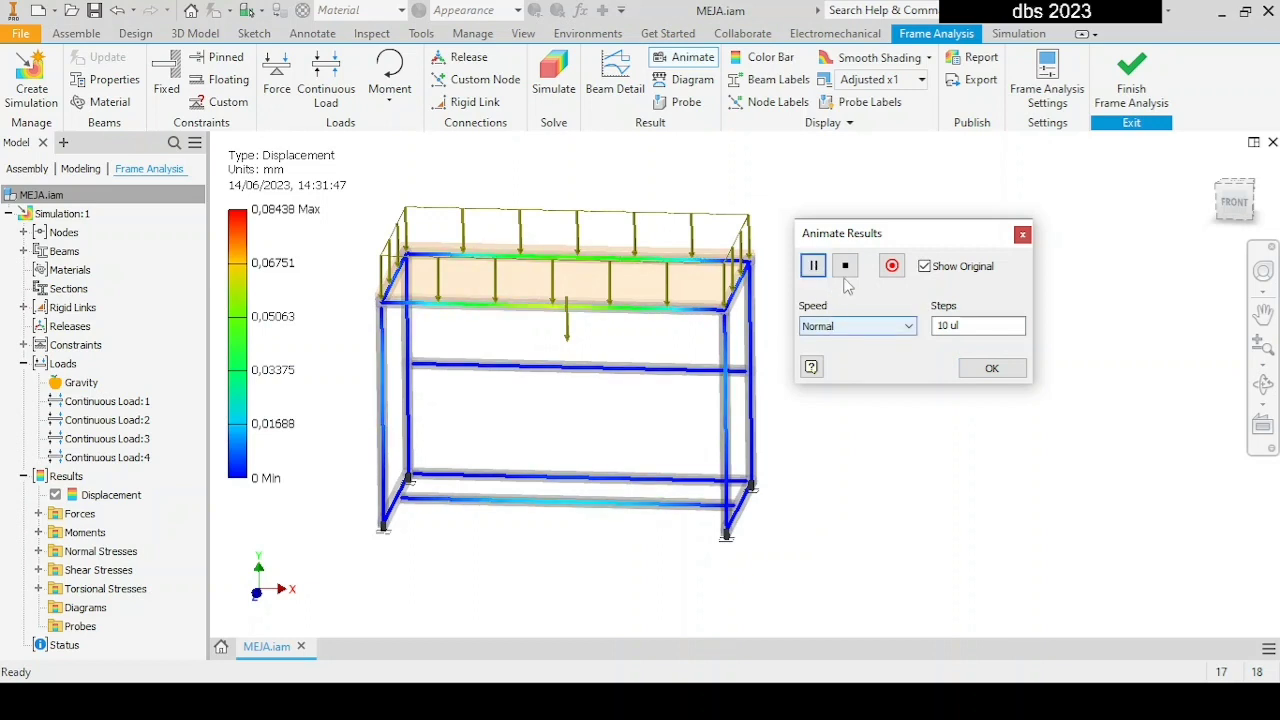
{"action": "left_click", "coordinate": [845, 266]}
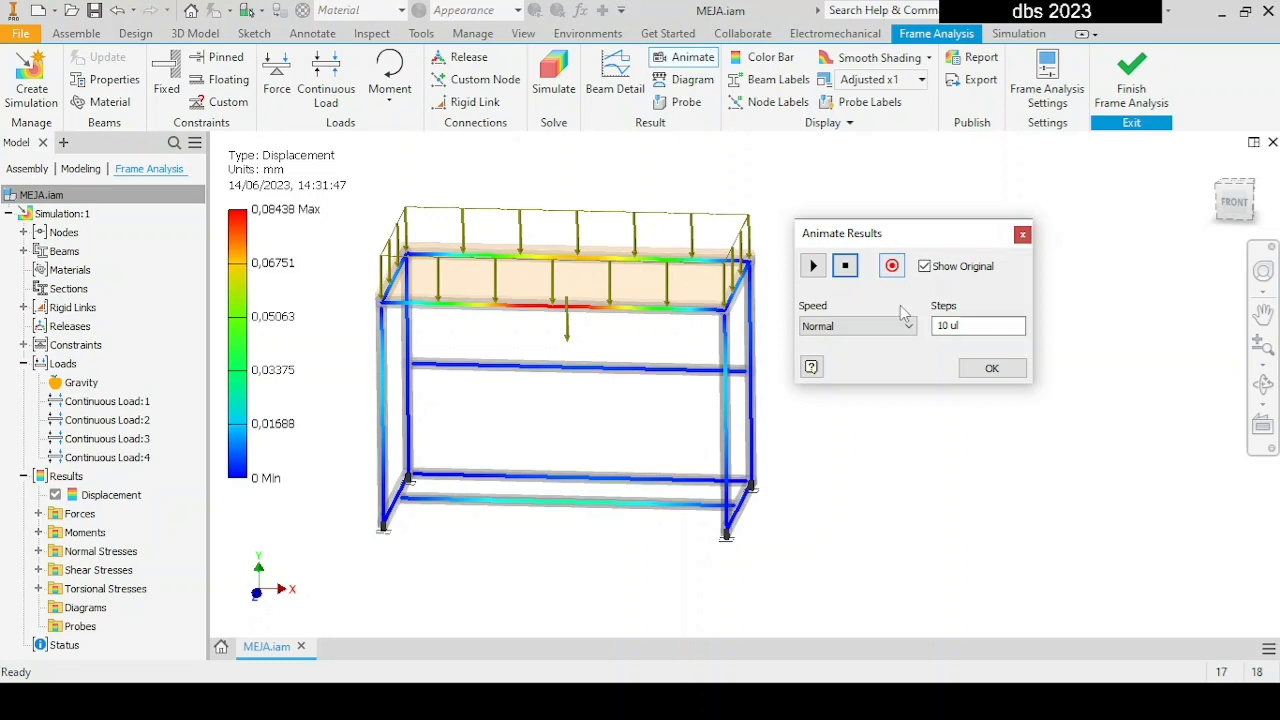
- Play the displacement animation with the original frame hidden, pause it and show the original again
{"action": "left_click", "coordinate": [926, 267]}
{"action": "left_click", "coordinate": [813, 270]}
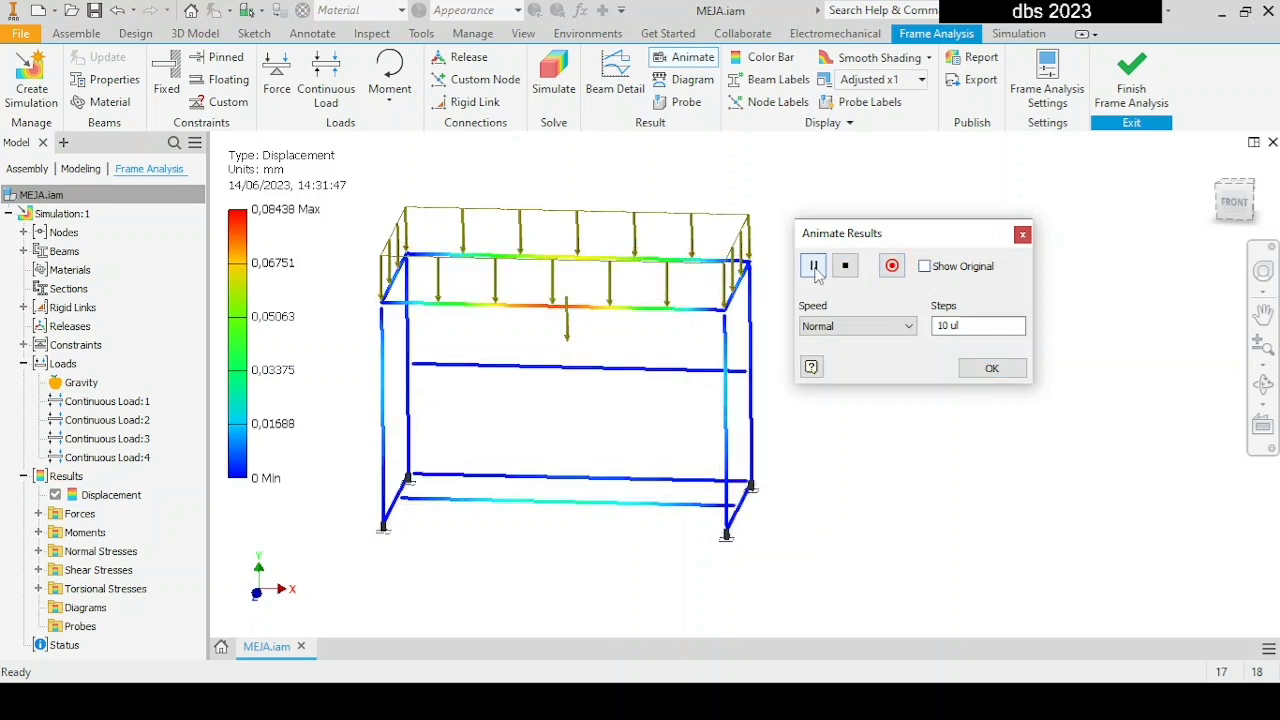
{"action": "left_click", "coordinate": [813, 267]}
{"action": "left_click", "coordinate": [925, 266]}
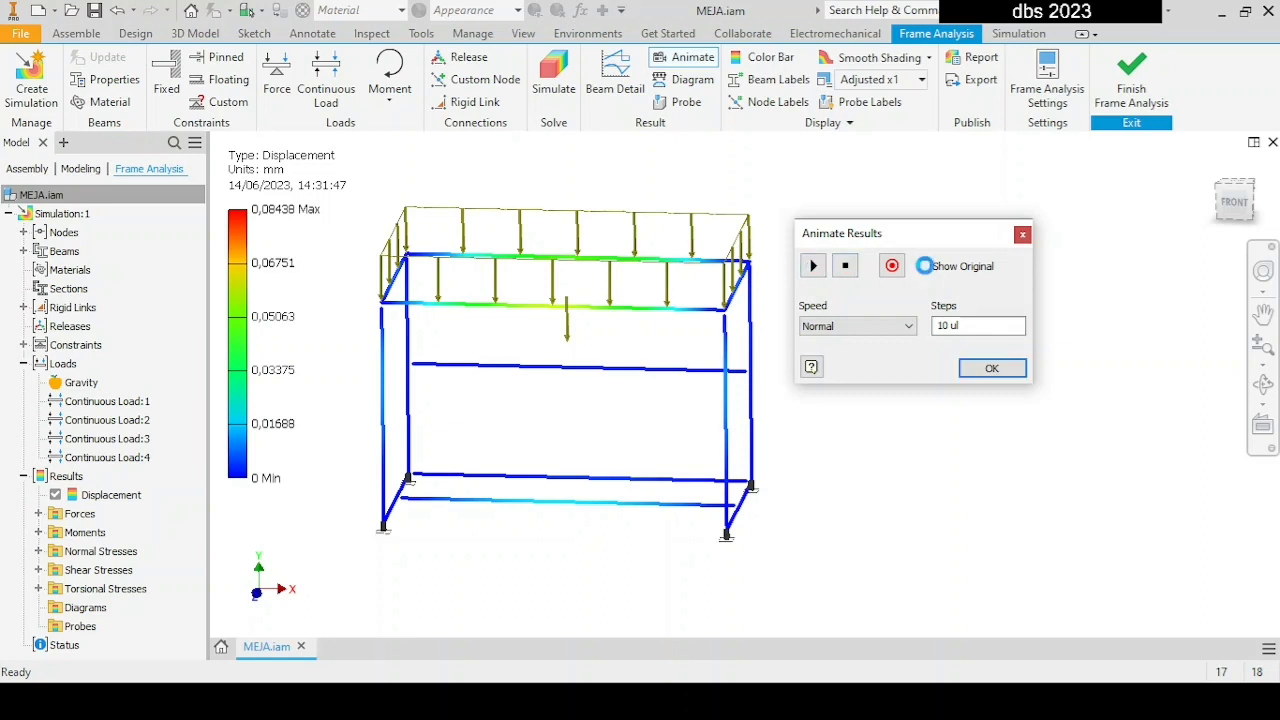
- Set the animation speed to Fast, play and pause the displacement animation, and close Animate Results
{"action": "left_click", "coordinate": [861, 330]}
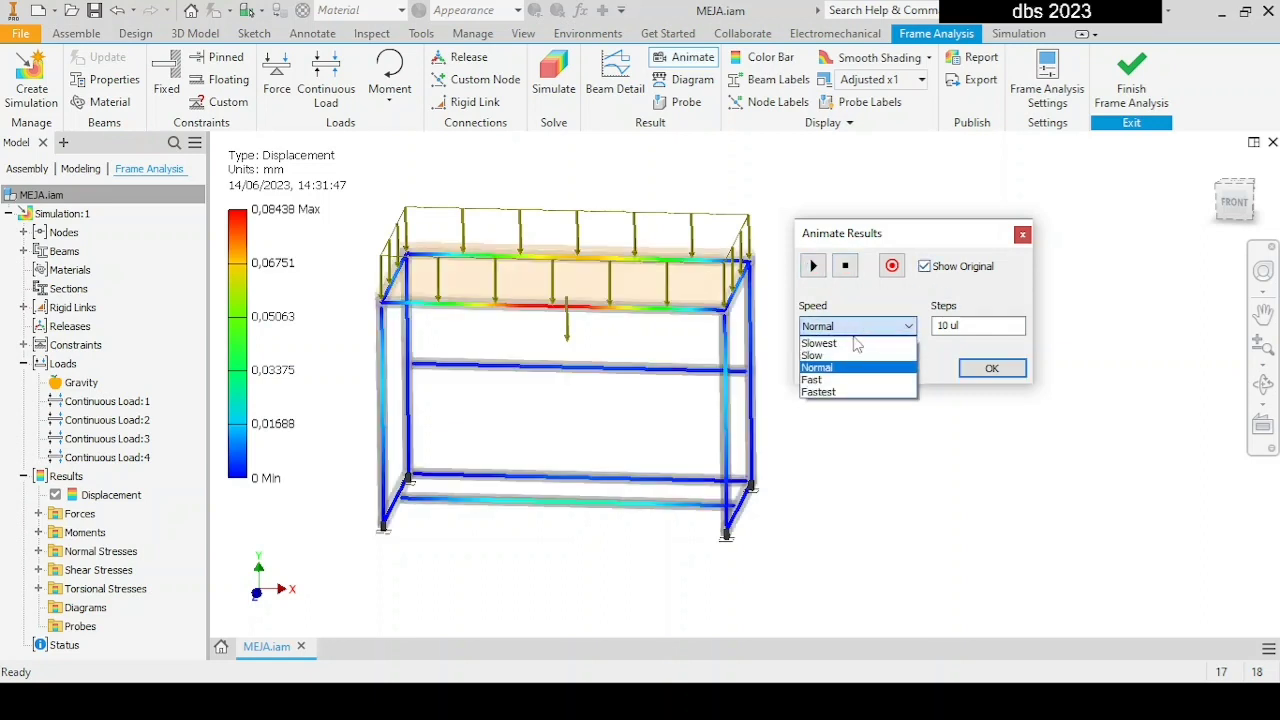
{"action": "left_click", "coordinate": [838, 381]}
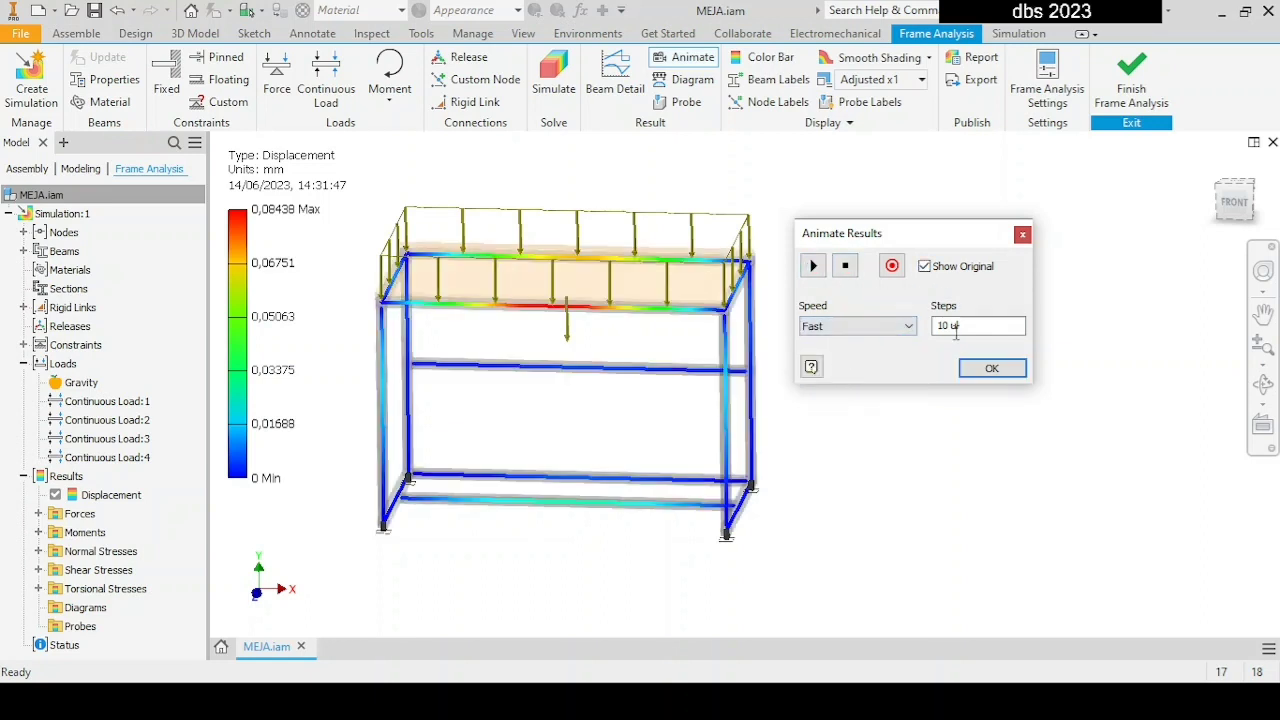
{"action": "left_click", "coordinate": [813, 267]}
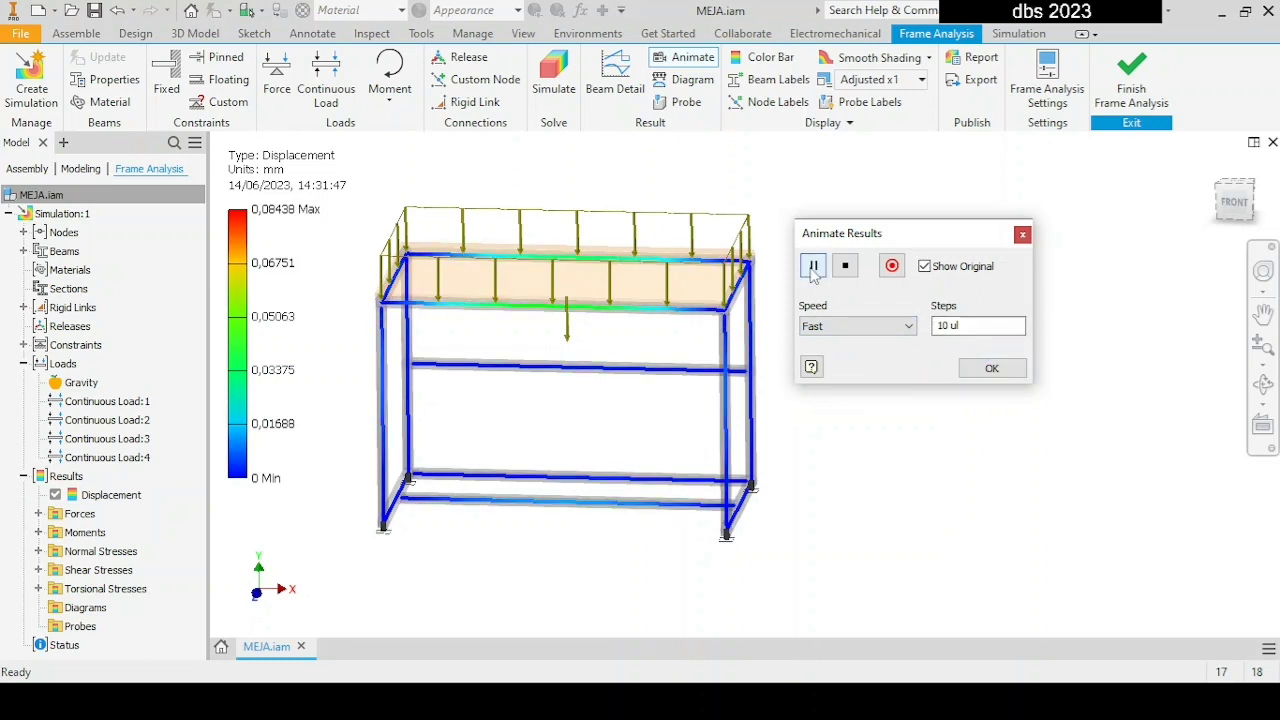
{"action": "left_click", "coordinate": [812, 268]}
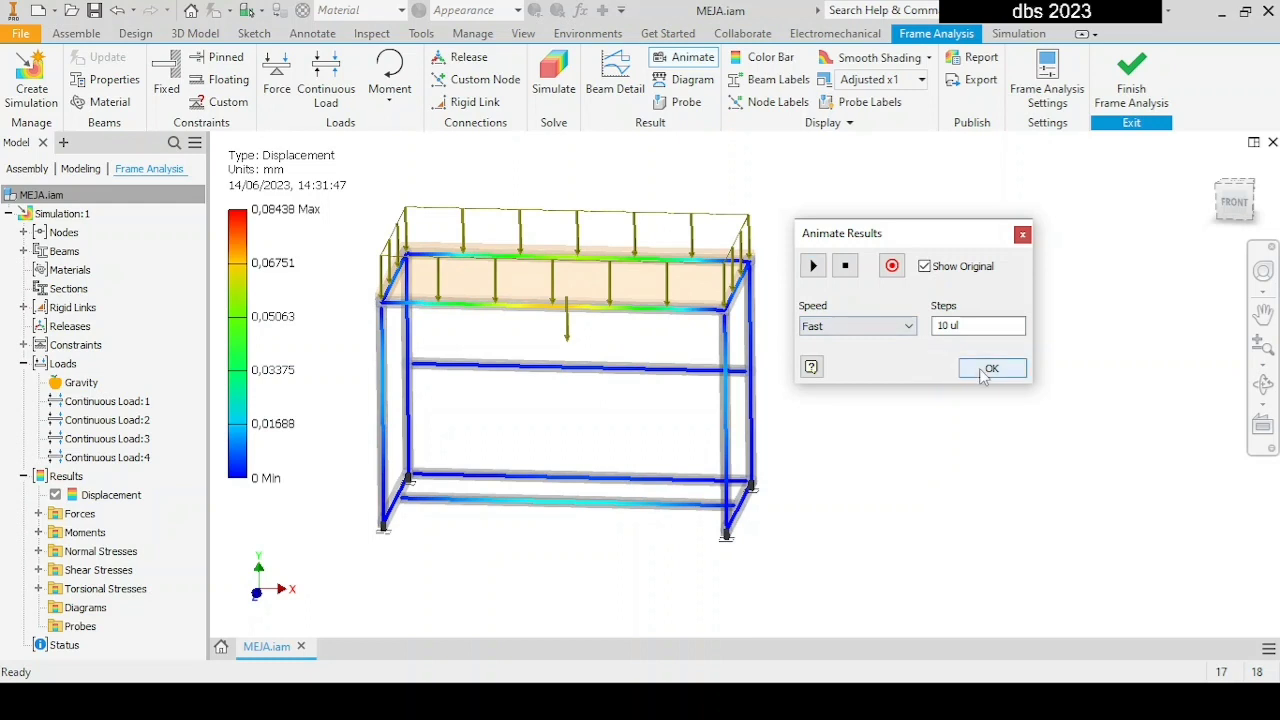
{"action": "left_click", "coordinate": [988, 367]}
- Change the displacement display scale to Adjusted x0.5 and back to Adjusted x1
{"action": "left_click", "coordinate": [890, 82]}
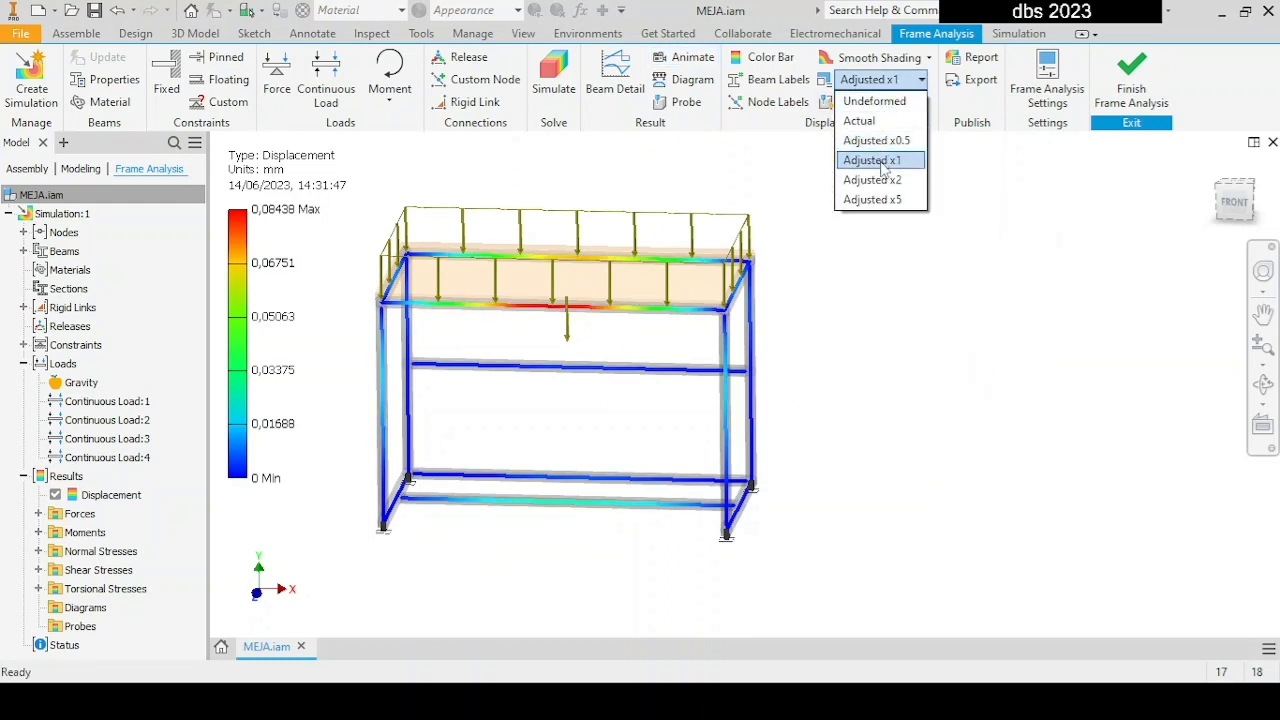
{"action": "left_click", "coordinate": [872, 138]}
{"action": "left_click", "coordinate": [880, 80]}
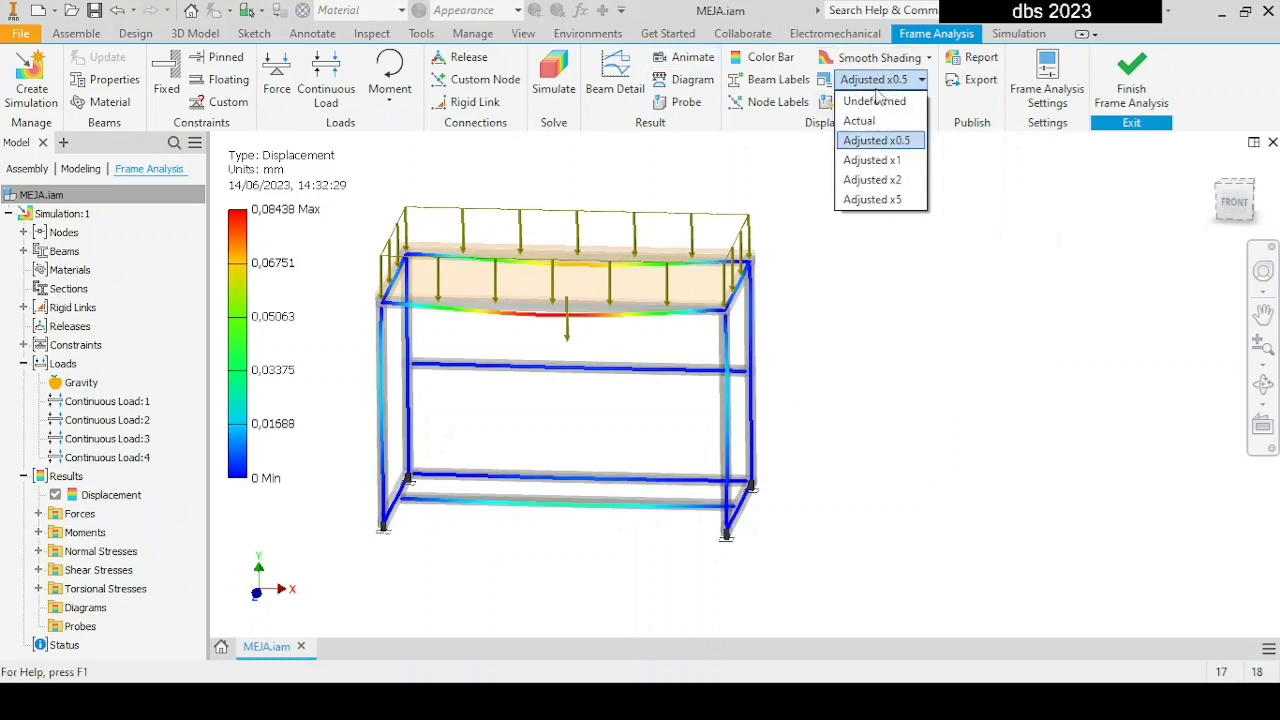
{"action": "left_click", "coordinate": [872, 160]}
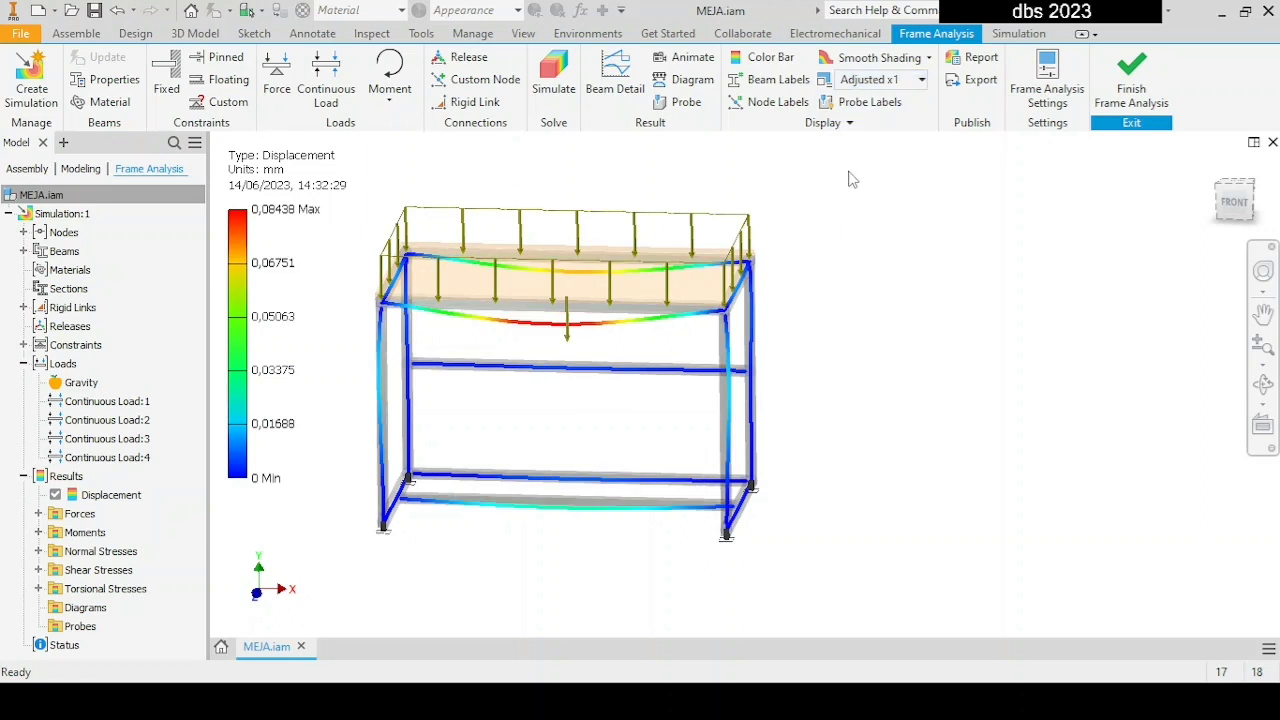
- Animate the displacement at Normal speed, first with and then without the original frame, and close Animate Results
{"action": "left_click", "coordinate": [683, 57]}
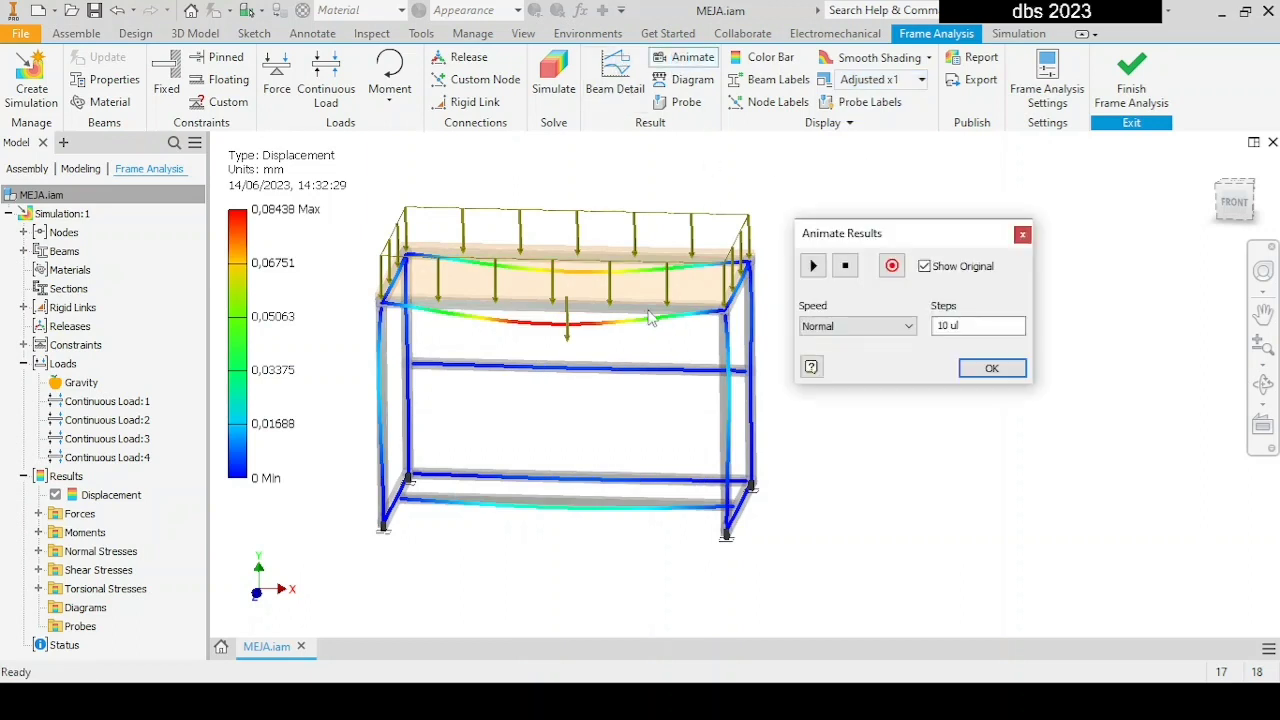
{"action": "left_click", "coordinate": [813, 266]}
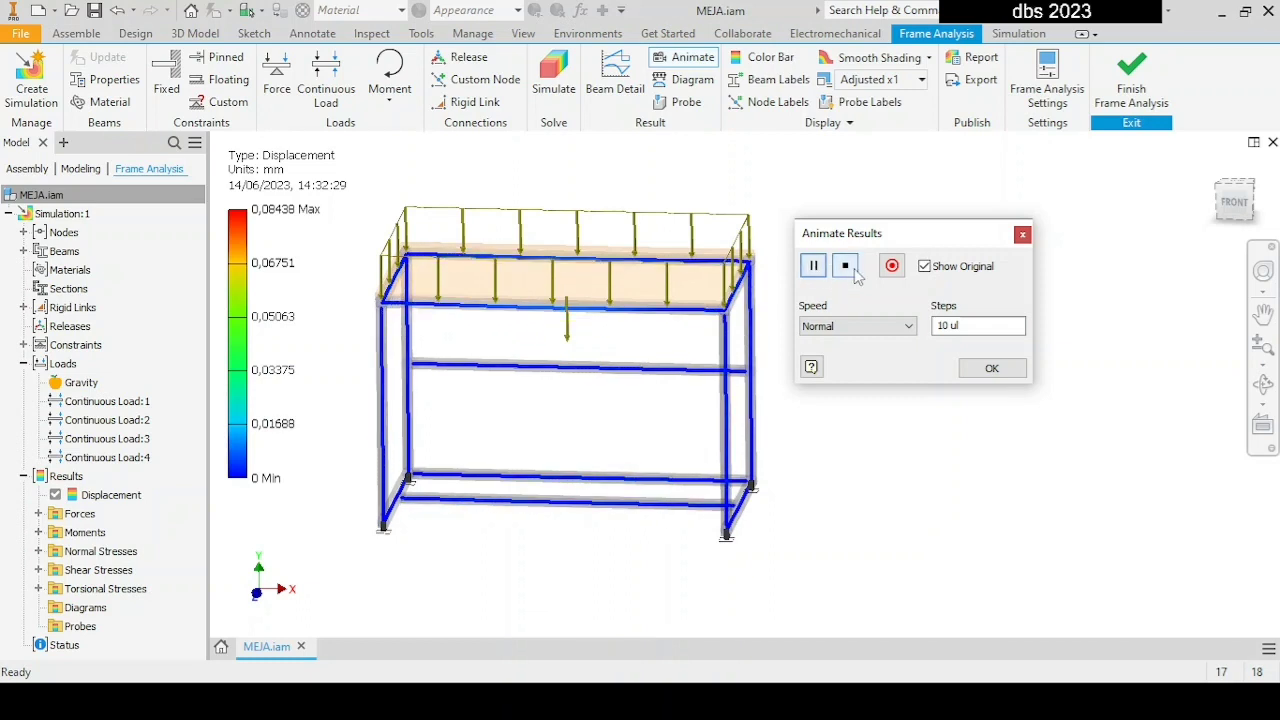
{"action": "left_click", "coordinate": [846, 268]}
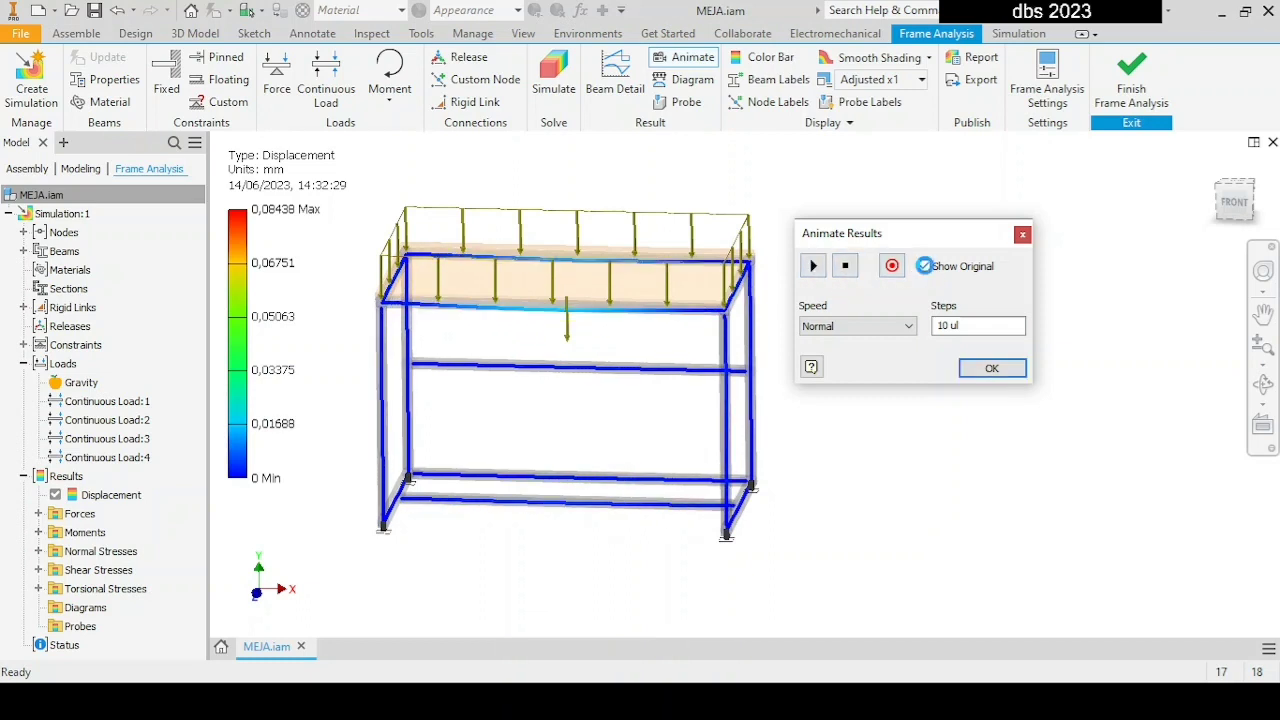
{"action": "left_click", "coordinate": [925, 266]}
{"action": "left_click", "coordinate": [814, 268]}
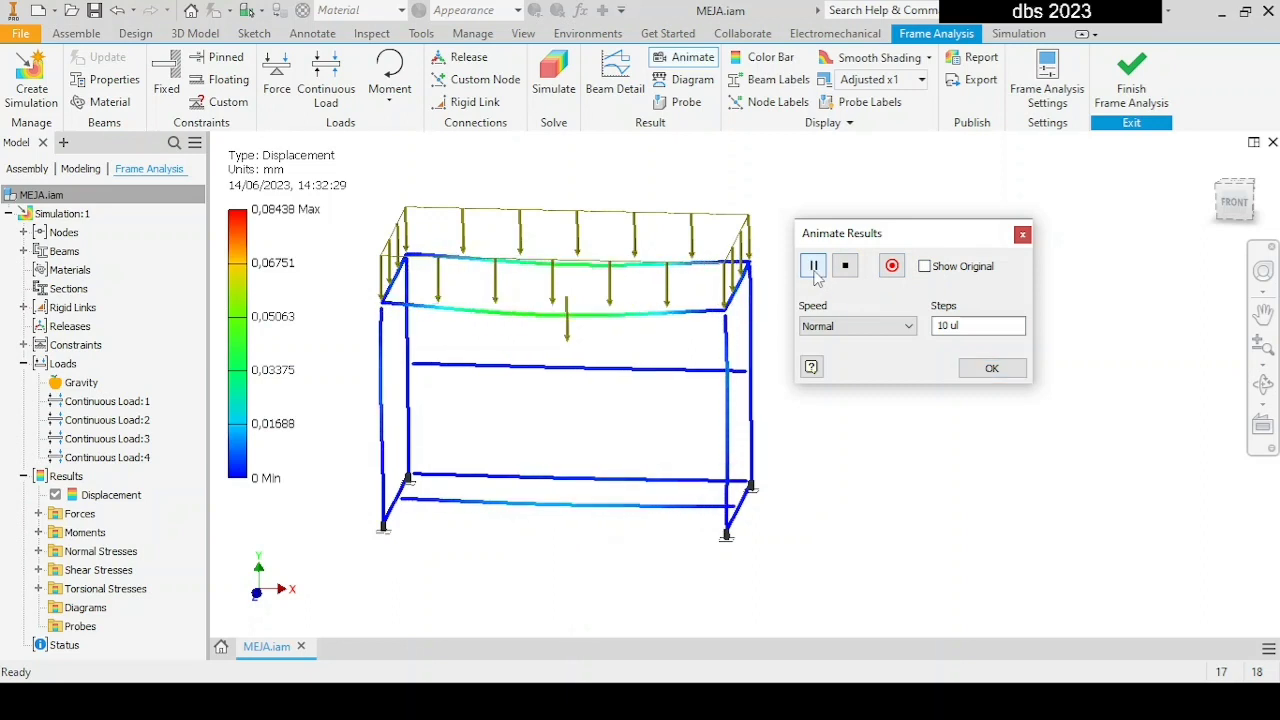
{"action": "left_click", "coordinate": [1010, 370]}
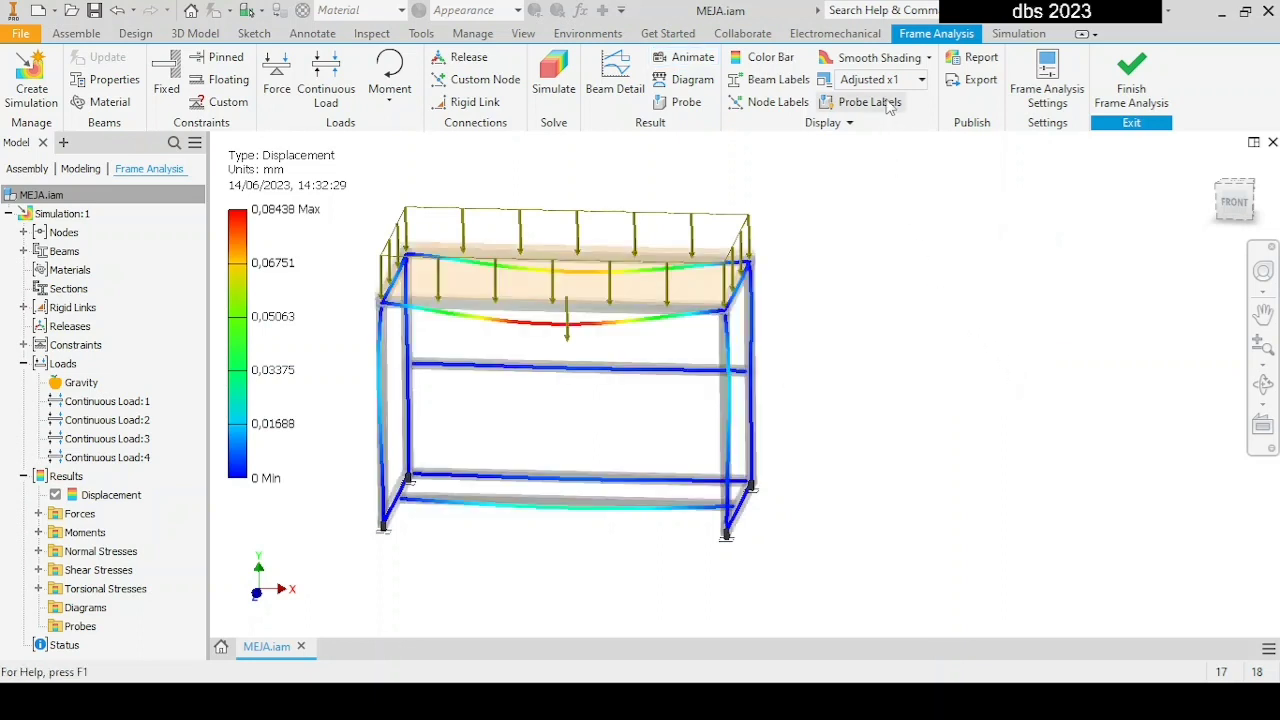
- Place a displacement probe near the middle of the rear top beam, offset about 562 mm, and move its label above the table
{"action": "left_click", "coordinate": [686, 104]}
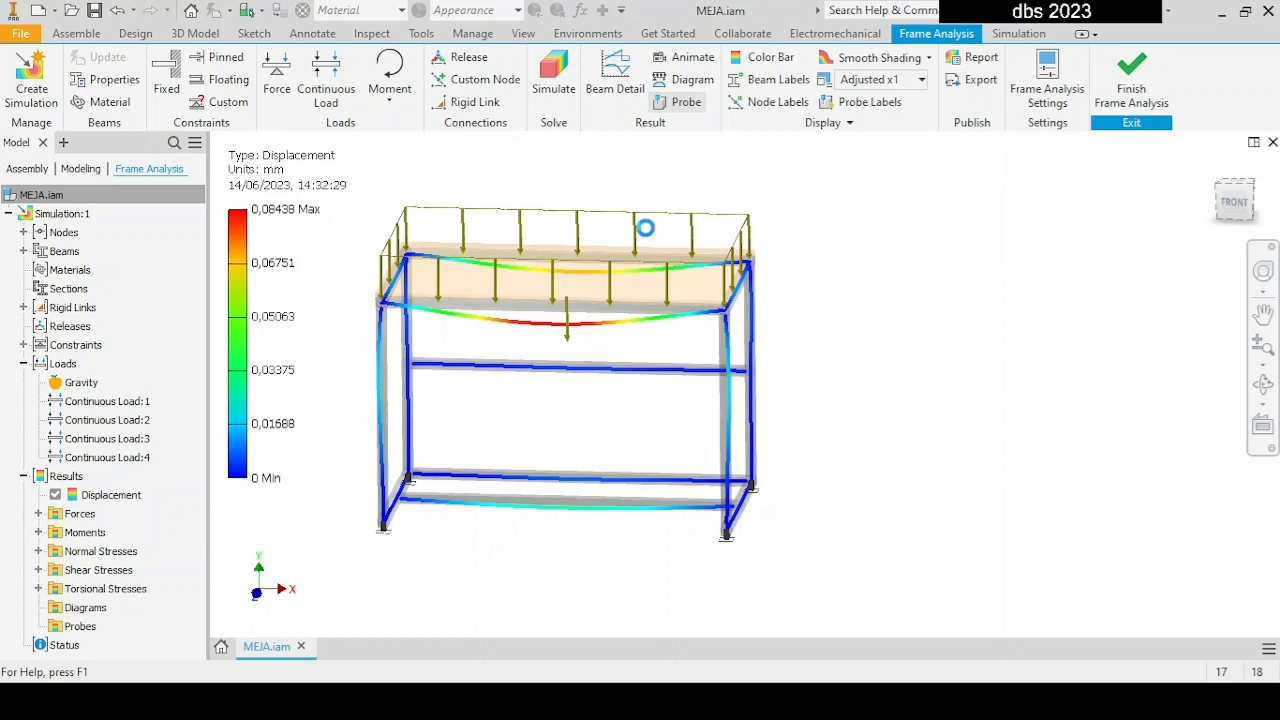
{"action": "left_click", "coordinate": [572, 258]}
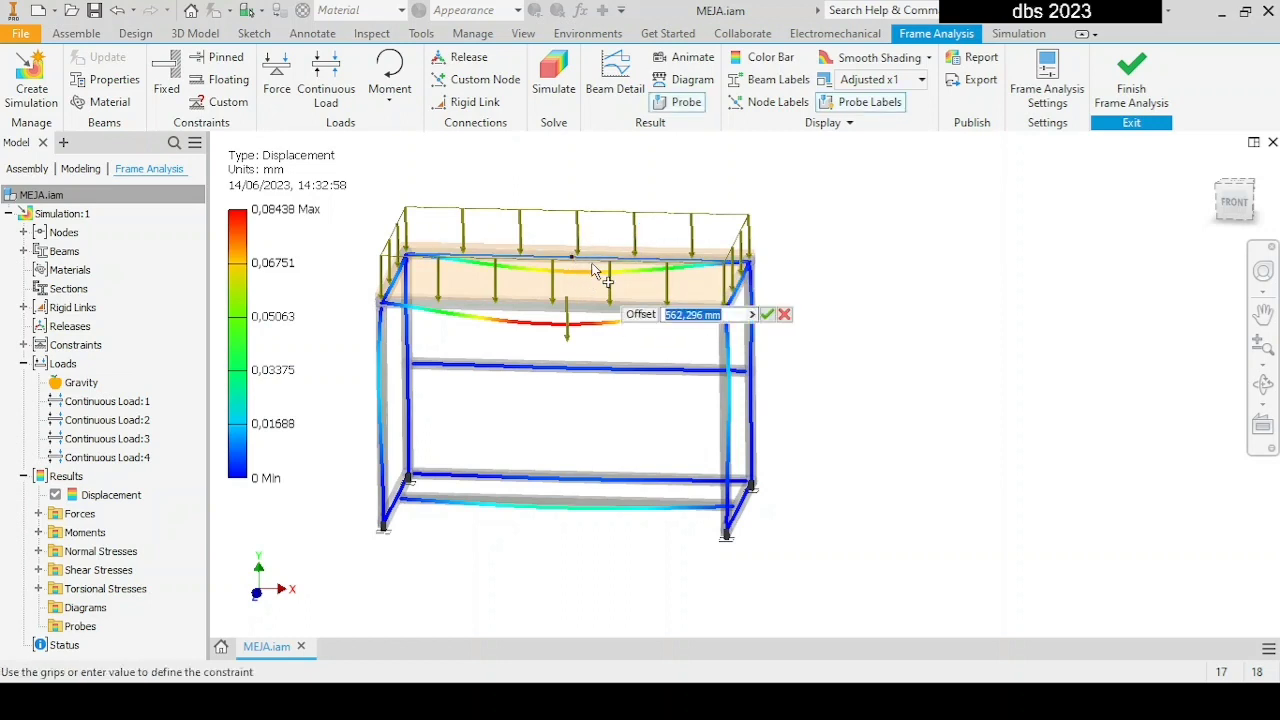
{"action": "left_click", "coordinate": [767, 315]}
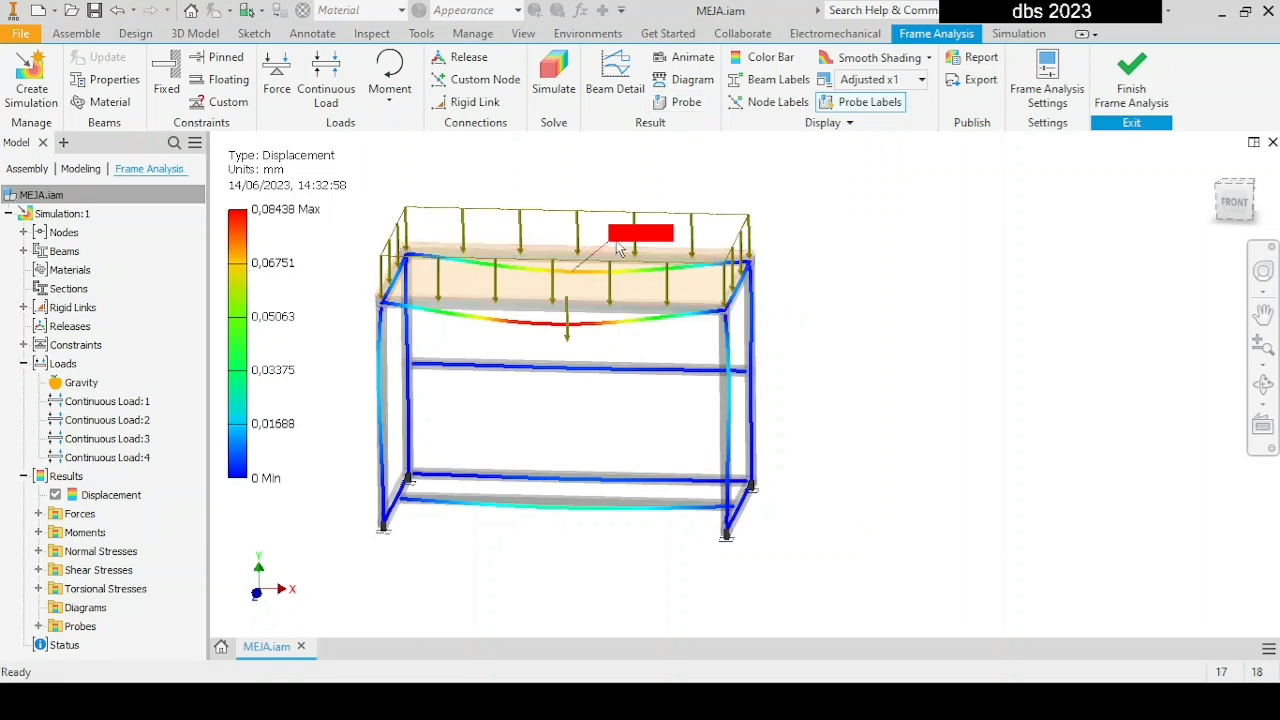
{"action": "left_click_drag", "start_coordinate": [620, 245], "coordinate": [598, 175]}
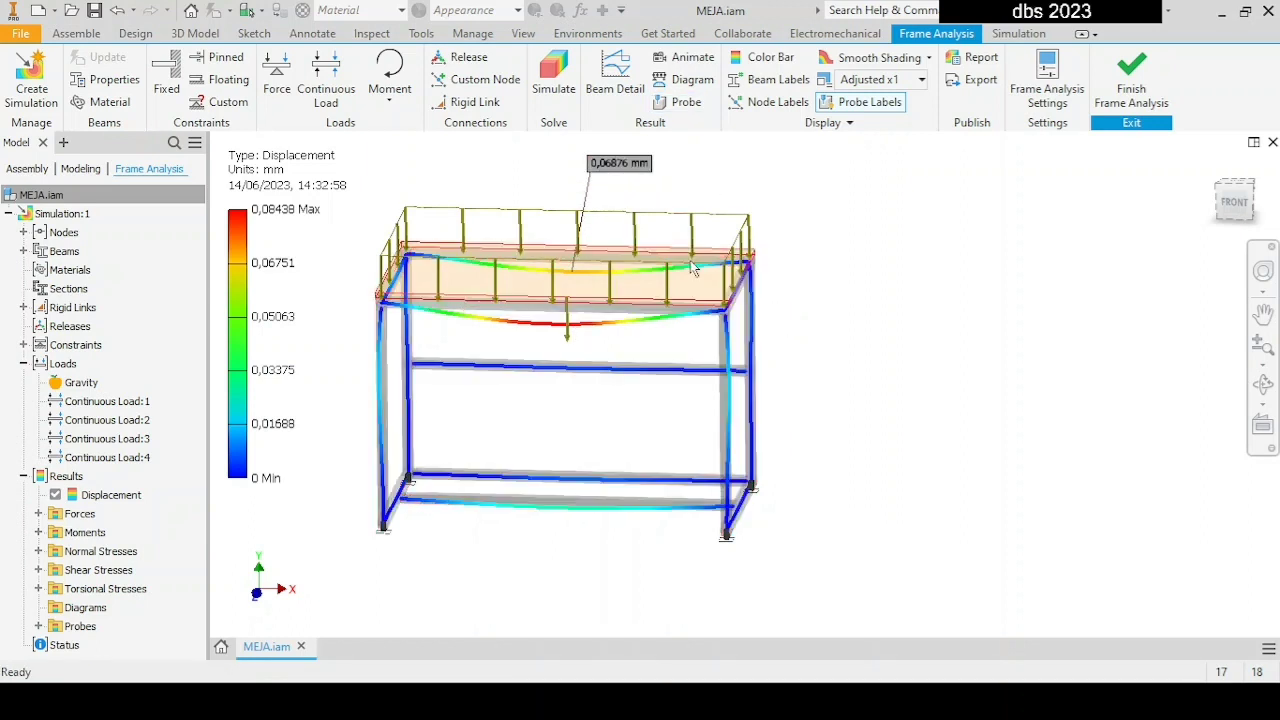
- Place a second displacement probe on the rear right leg above the cross beam, at an offset of about 256 mm
{"action": "left_click", "coordinate": [682, 101]}
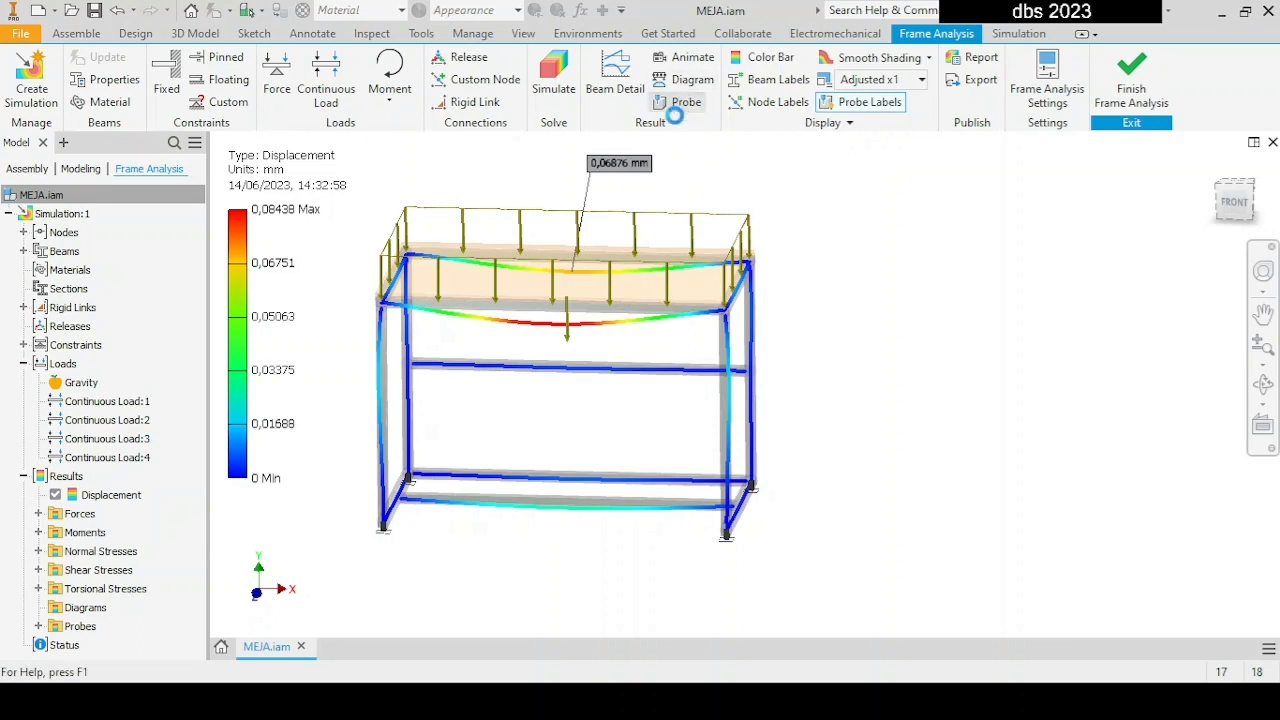
{"action": "left_click", "coordinate": [755, 347]}
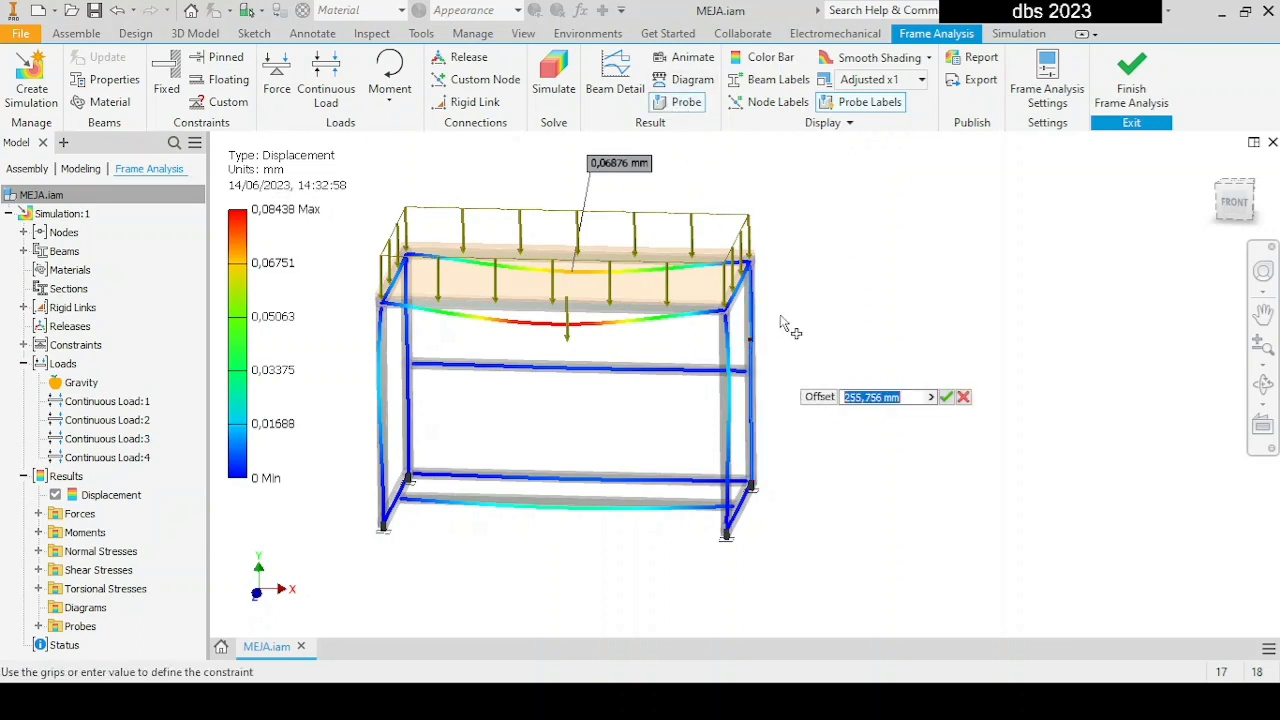
{"action": "left_click", "coordinate": [954, 397]}
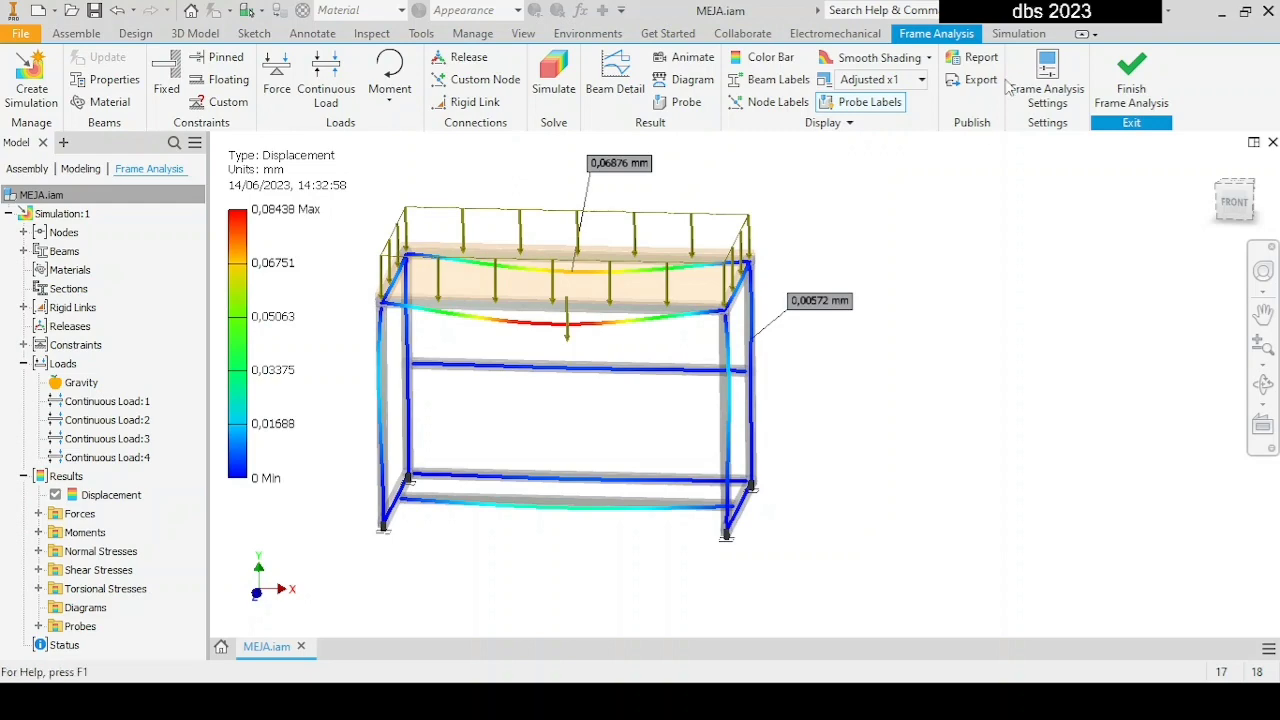
- Generate a Custom frame analysis report with Custom properties and the default simulation contents in Web Page - multiple files (*.html) format
{"action": "left_click", "coordinate": [982, 58]}
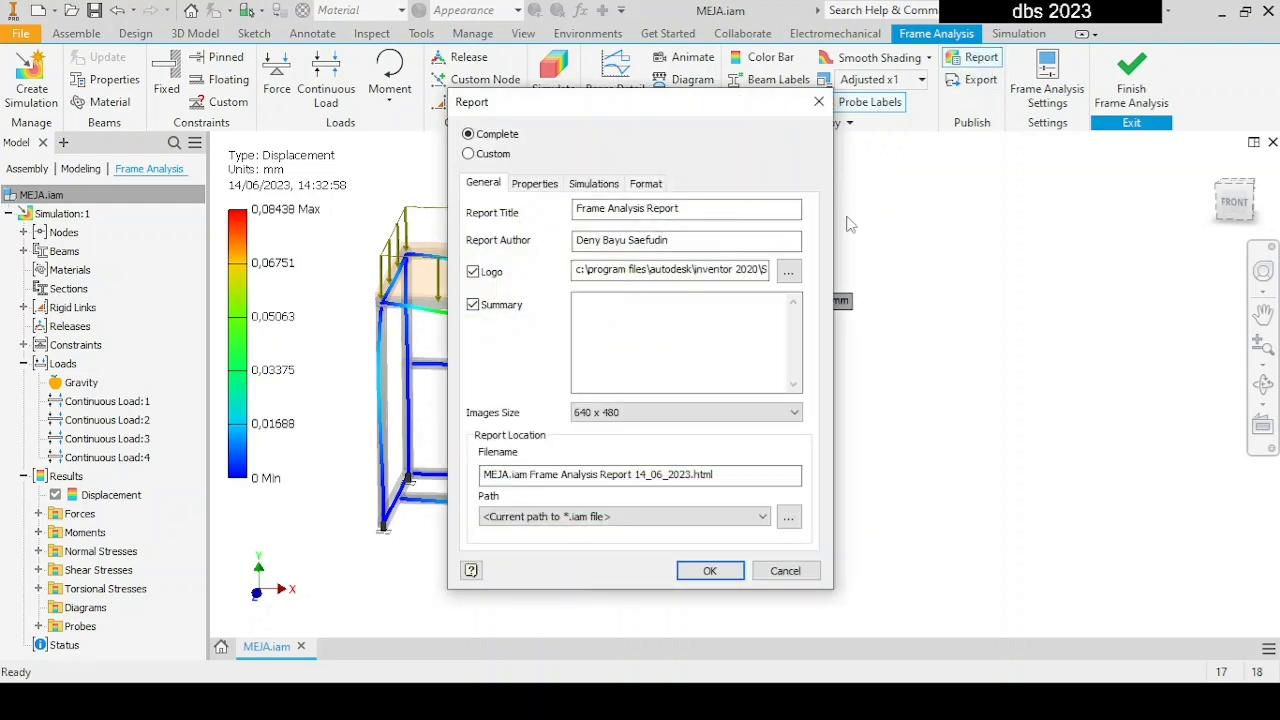
{"action": "left_click", "coordinate": [545, 185]}
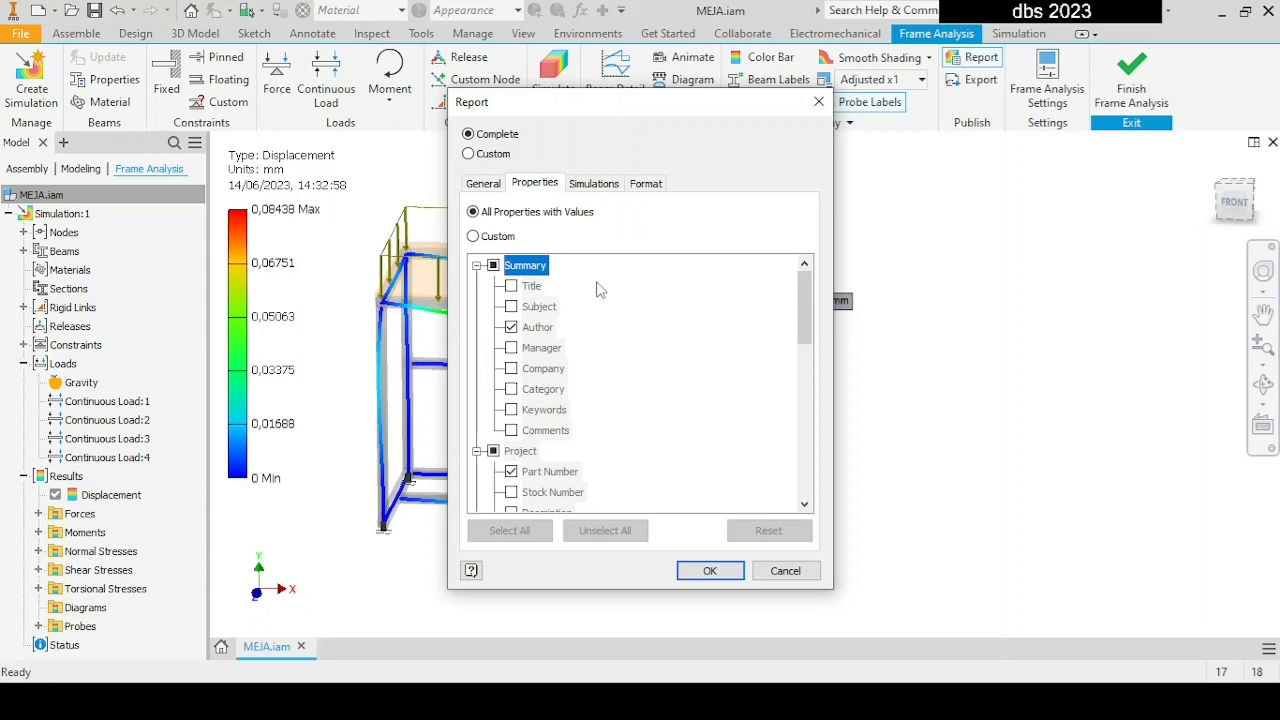
{"action": "left_click", "coordinate": [474, 236]}
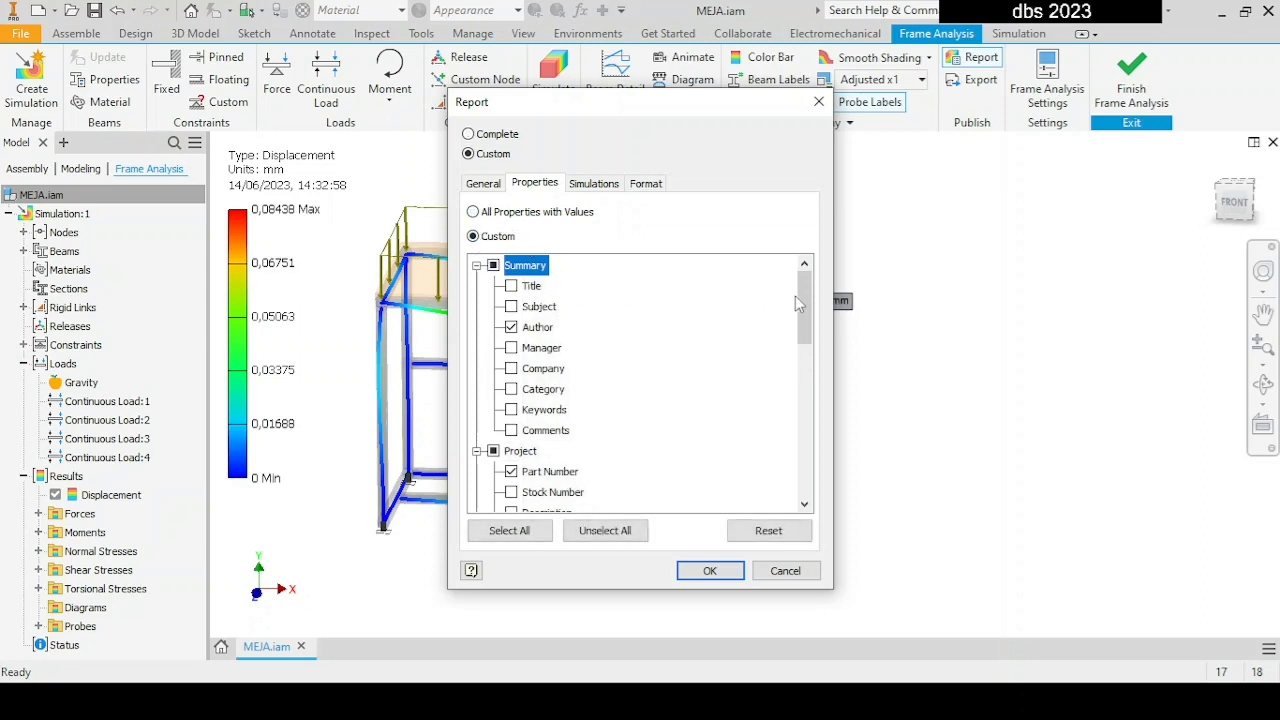
{"action": "mouse_move", "coordinate": [797, 303]}
{"action": "left_mouse_down"}
{"action": "mouse_move", "coordinate": [814, 460]}
{"action": "mouse_move", "coordinate": [808, 300]}
{"action": "left_mouse_up"}
{"action": "left_click", "coordinate": [600, 186]}
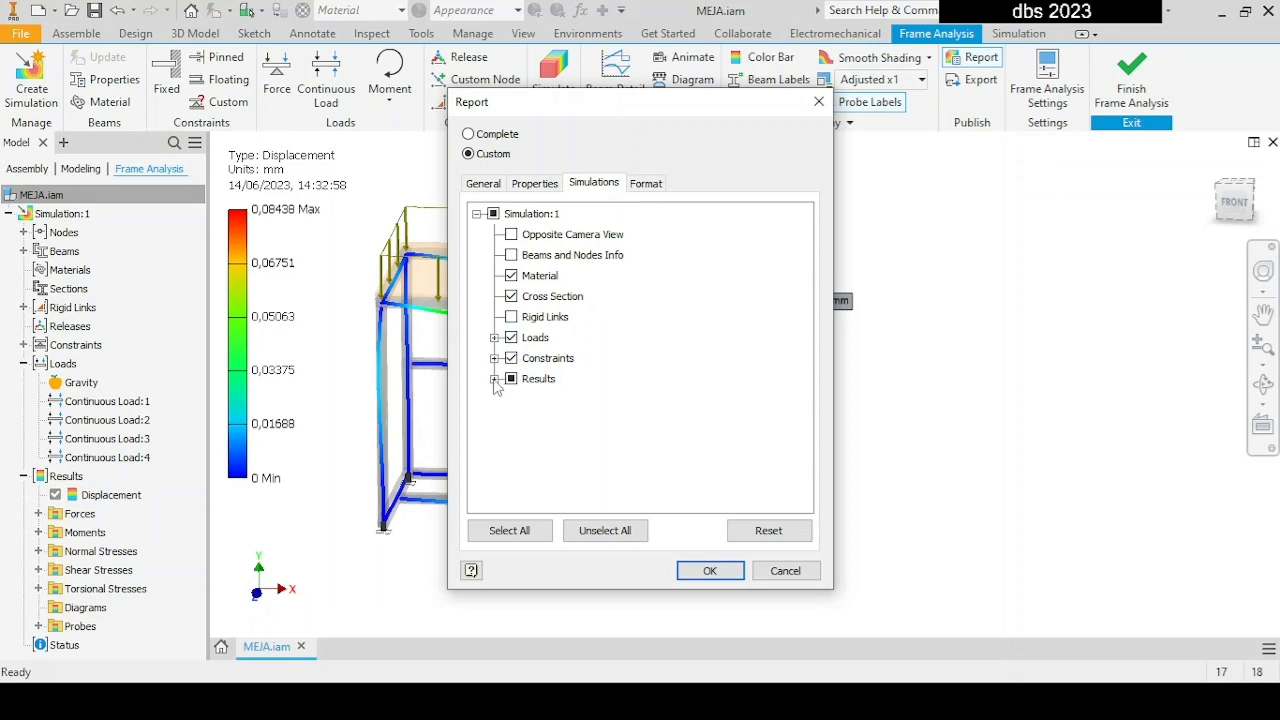
{"action": "left_click", "coordinate": [494, 379]}
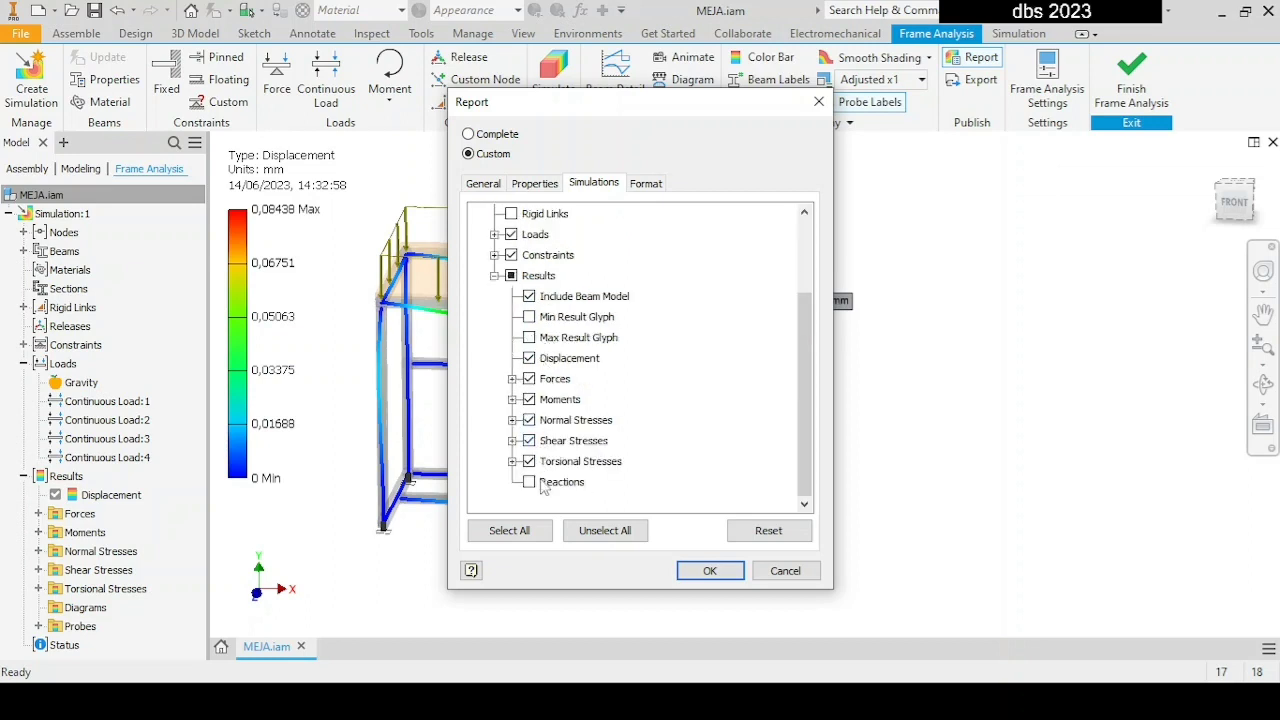
{"action": "left_click", "coordinate": [643, 184]}
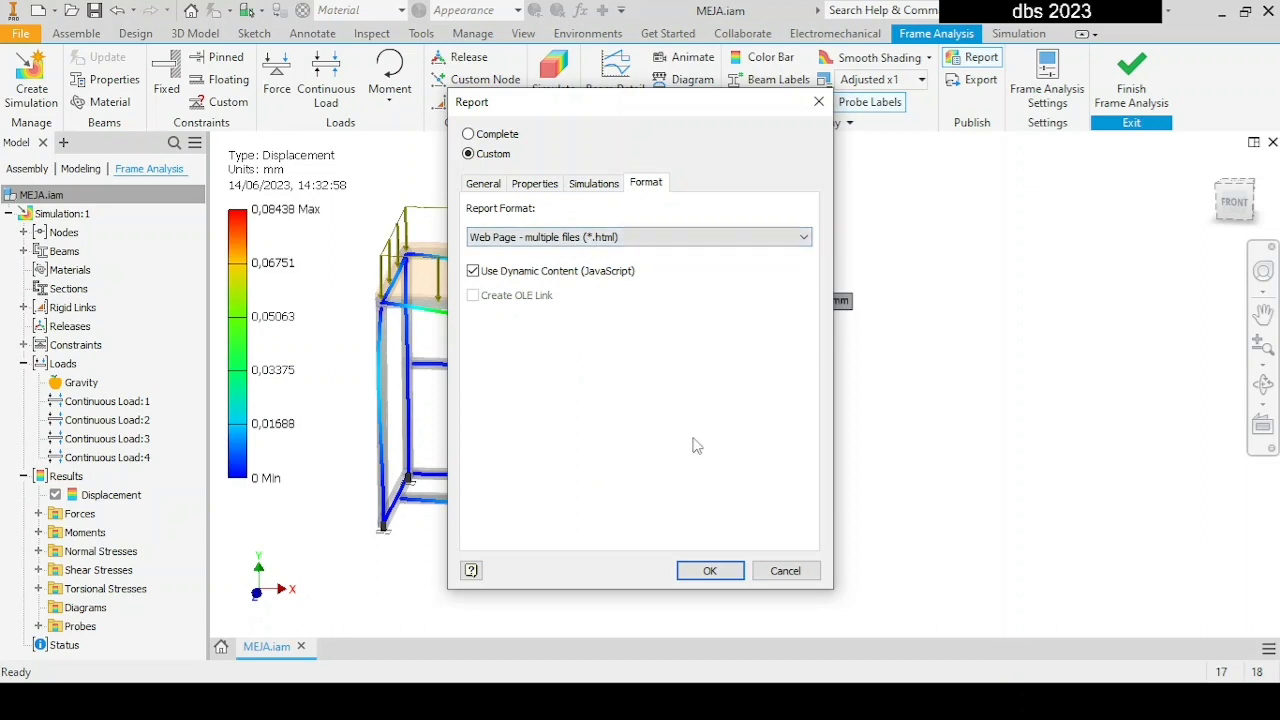
{"action": "left_click", "coordinate": [724, 576]}
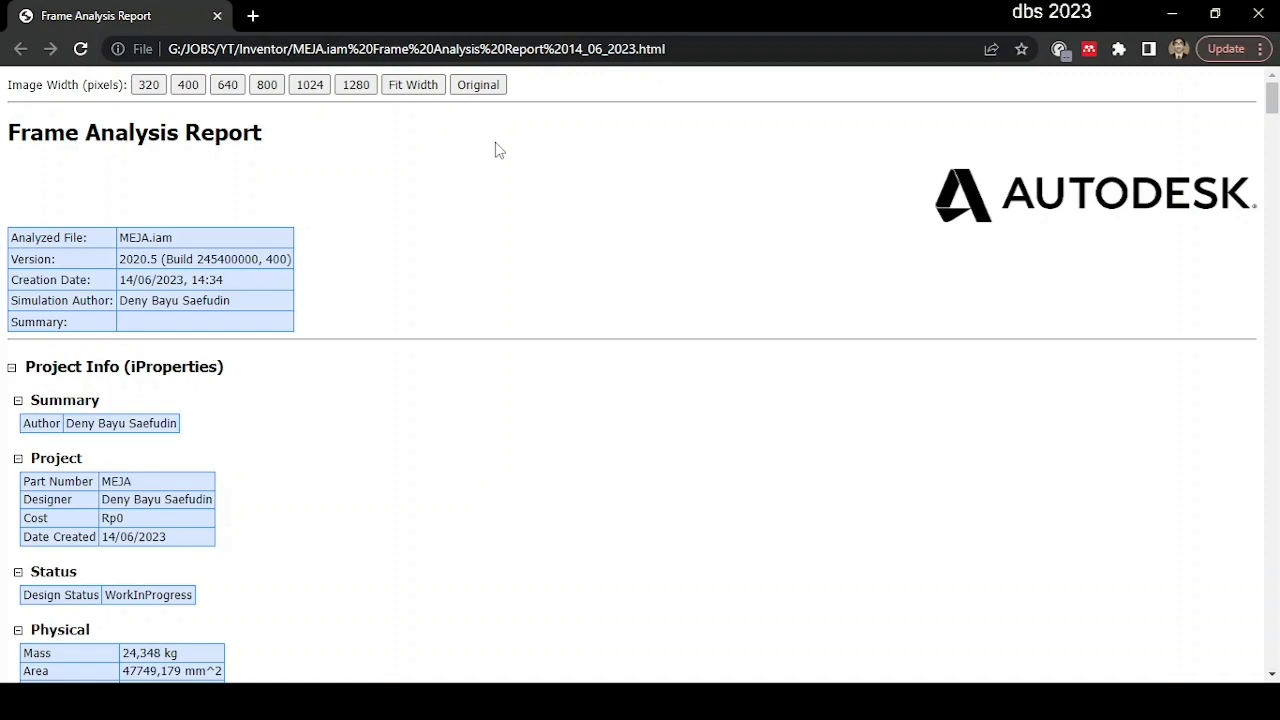
- Examine the generated report from project info through loads and constraints to the static results, with its images set to Fit Width
{"action": "scroll", "coordinate": [617, 215], "scroll_direction": "down", "scroll_amount": 15}
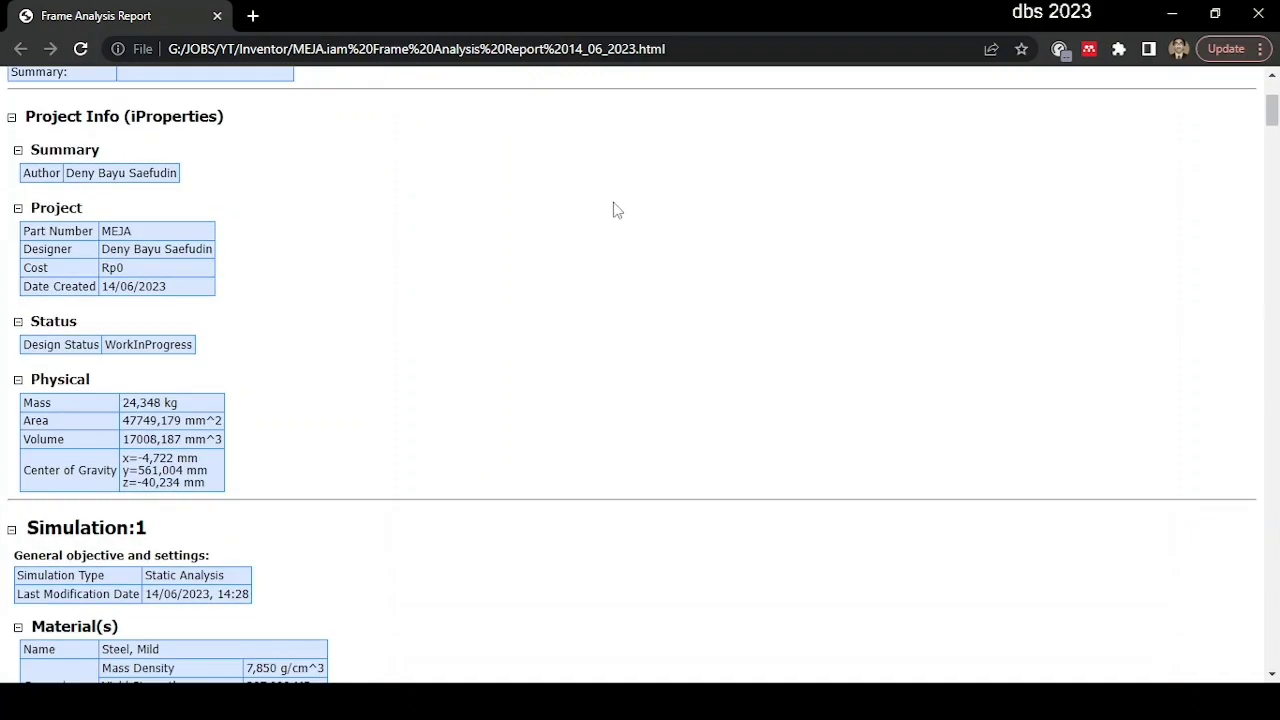
{"action": "scroll", "coordinate": [617, 221], "scroll_direction": "down", "scroll_amount": 5}
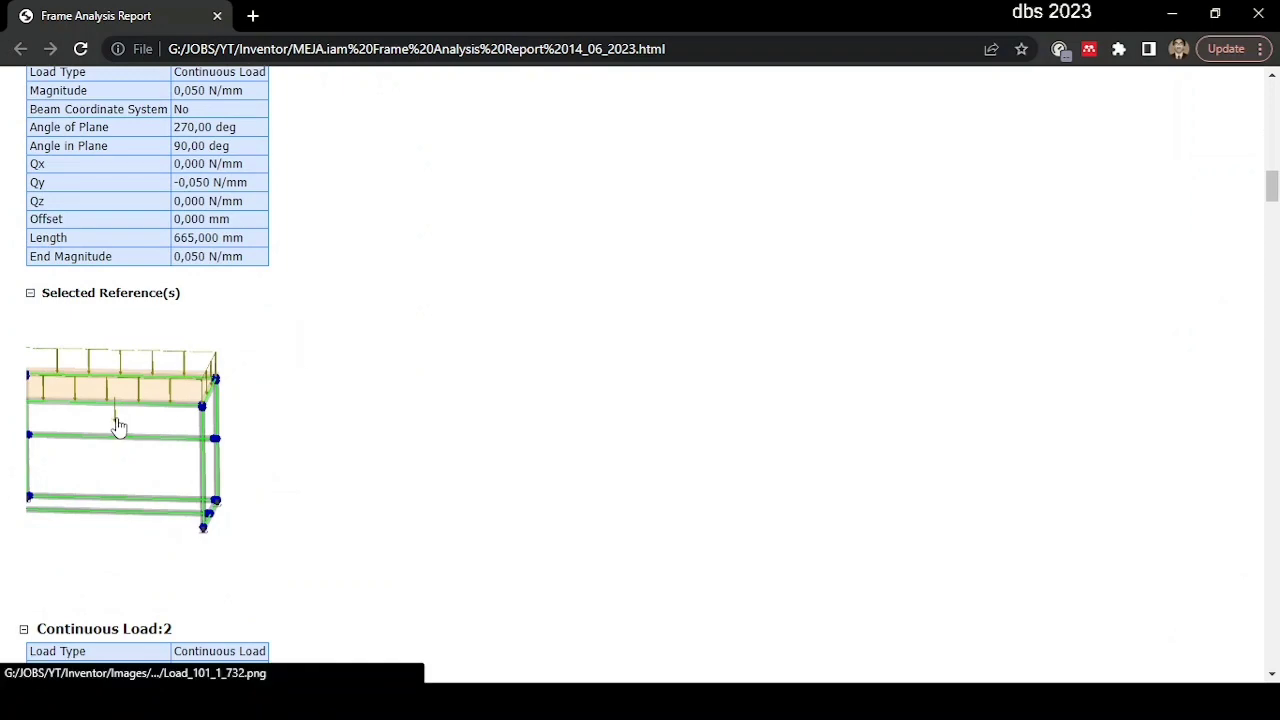
{"action": "scroll", "coordinate": [303, 363], "scroll_direction": "up", "scroll_amount": 15}
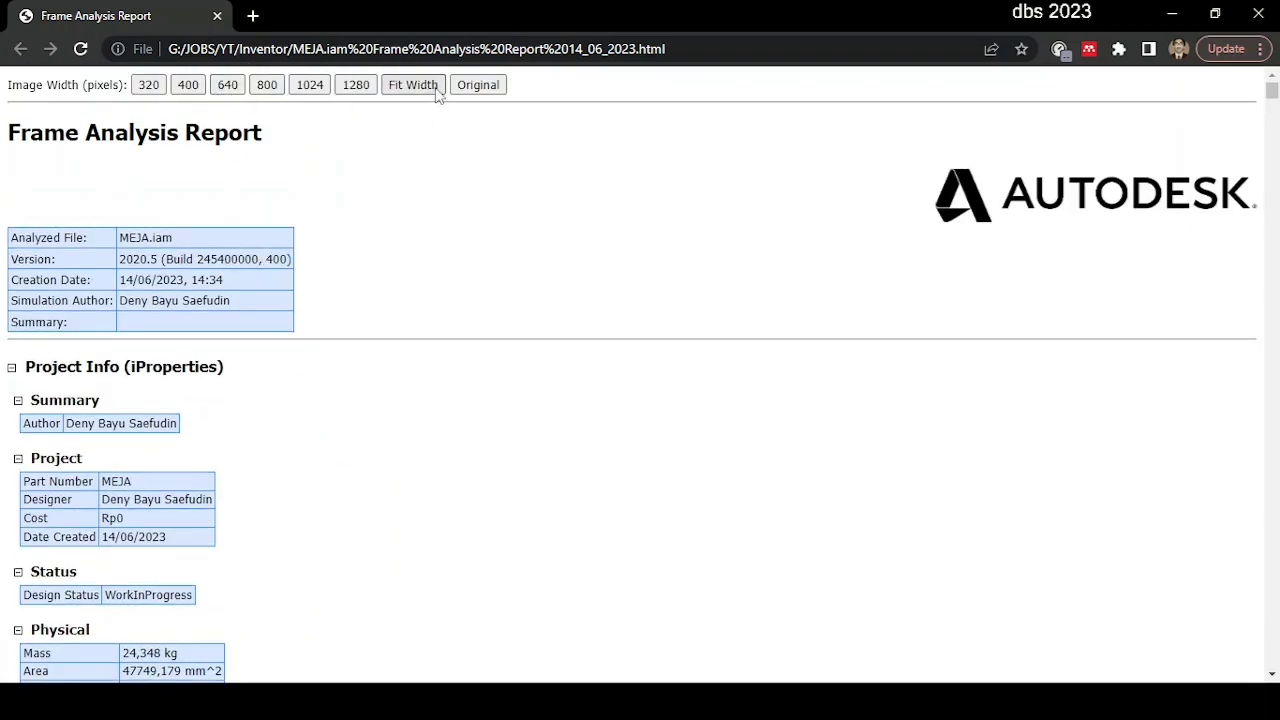
{"action": "scroll", "coordinate": [510, 294], "scroll_direction": "down", "scroll_amount": 15}
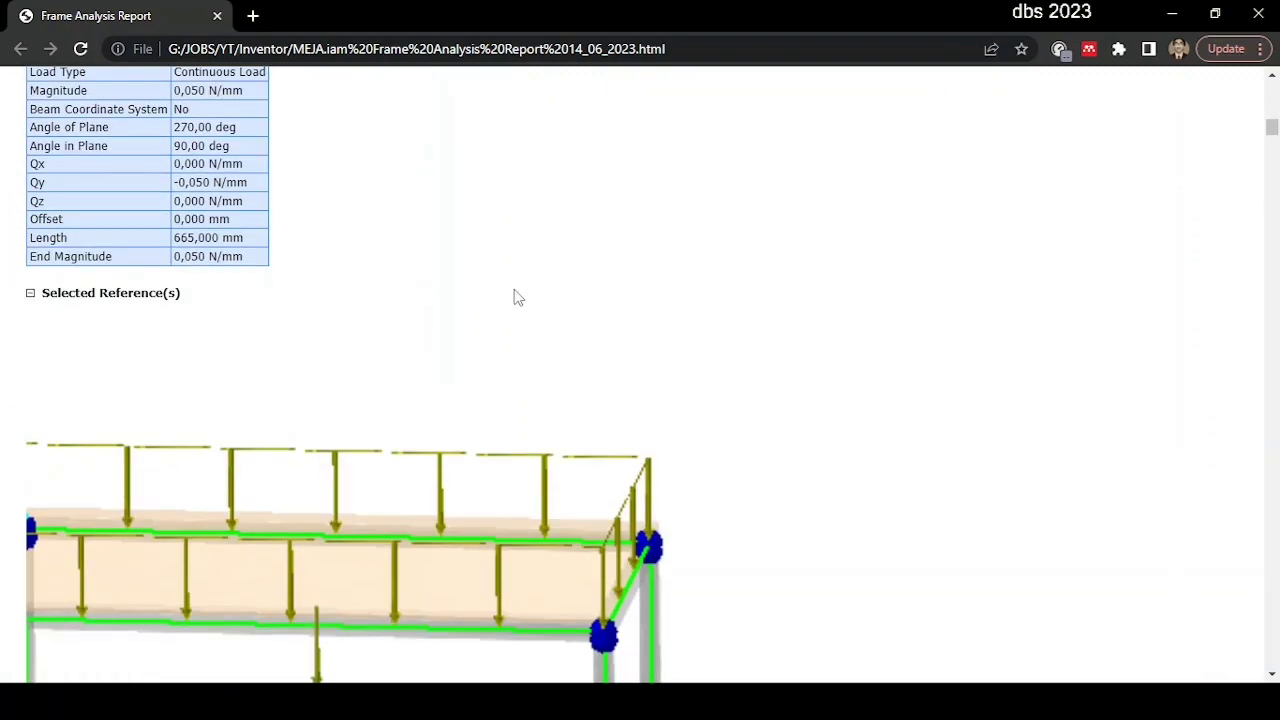
{"action": "scroll", "coordinate": [526, 310], "scroll_direction": "down", "scroll_amount": 15}
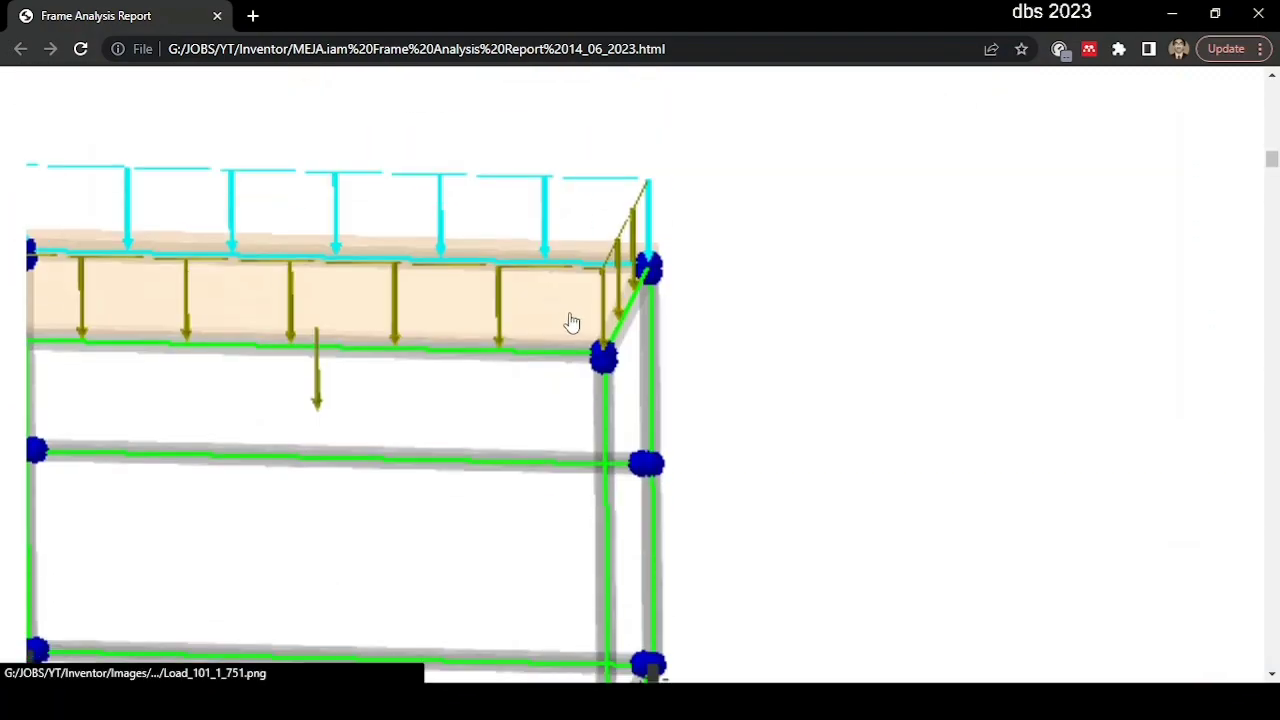
{"action": "scroll", "coordinate": [573, 320], "scroll_direction": "down", "scroll_amount": 15}
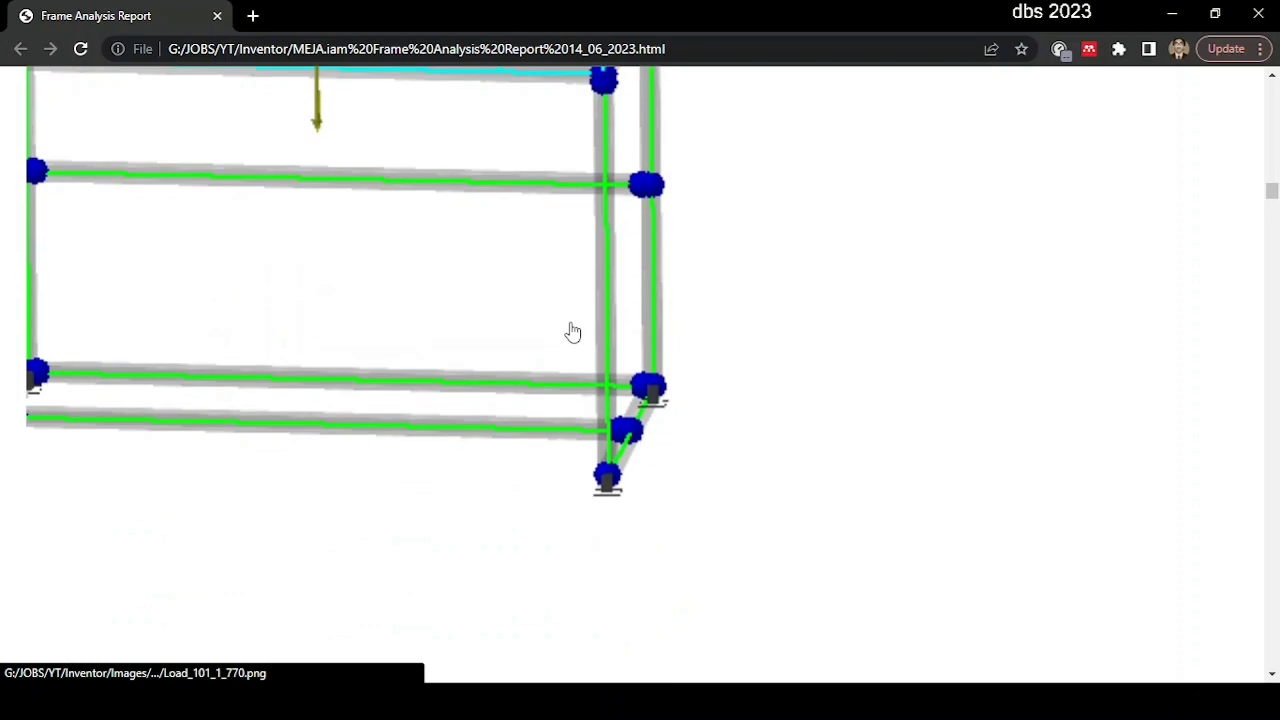
{"action": "scroll", "coordinate": [573, 332], "scroll_direction": "down", "scroll_amount": 15}
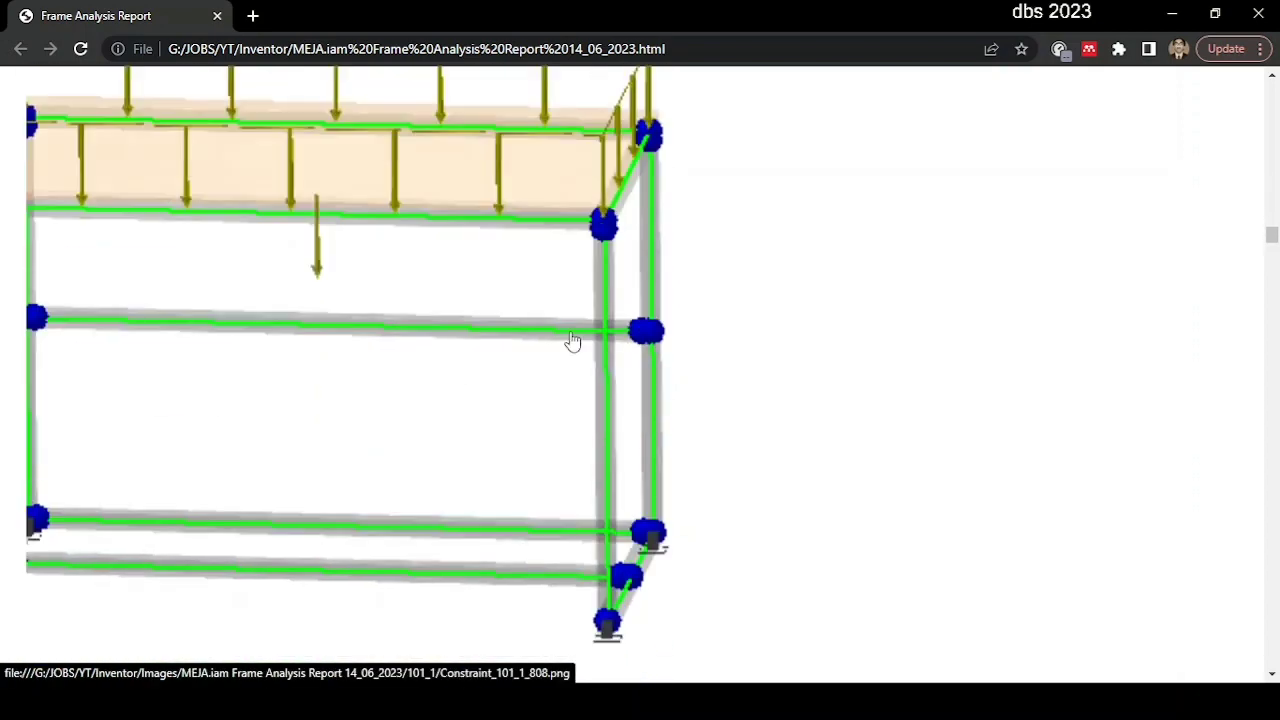
{"action": "scroll", "coordinate": [573, 345], "scroll_direction": "down", "scroll_amount": 15}
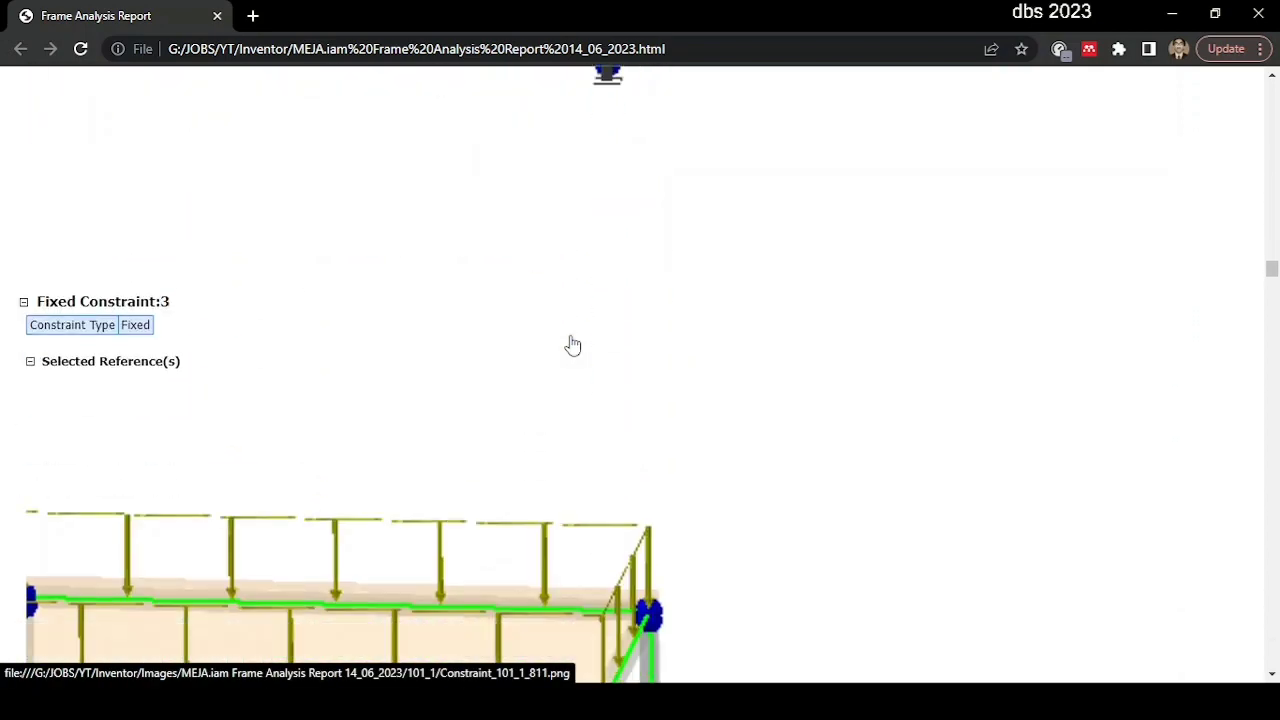
{"action": "scroll", "coordinate": [573, 345], "scroll_direction": "down", "scroll_amount": 10}
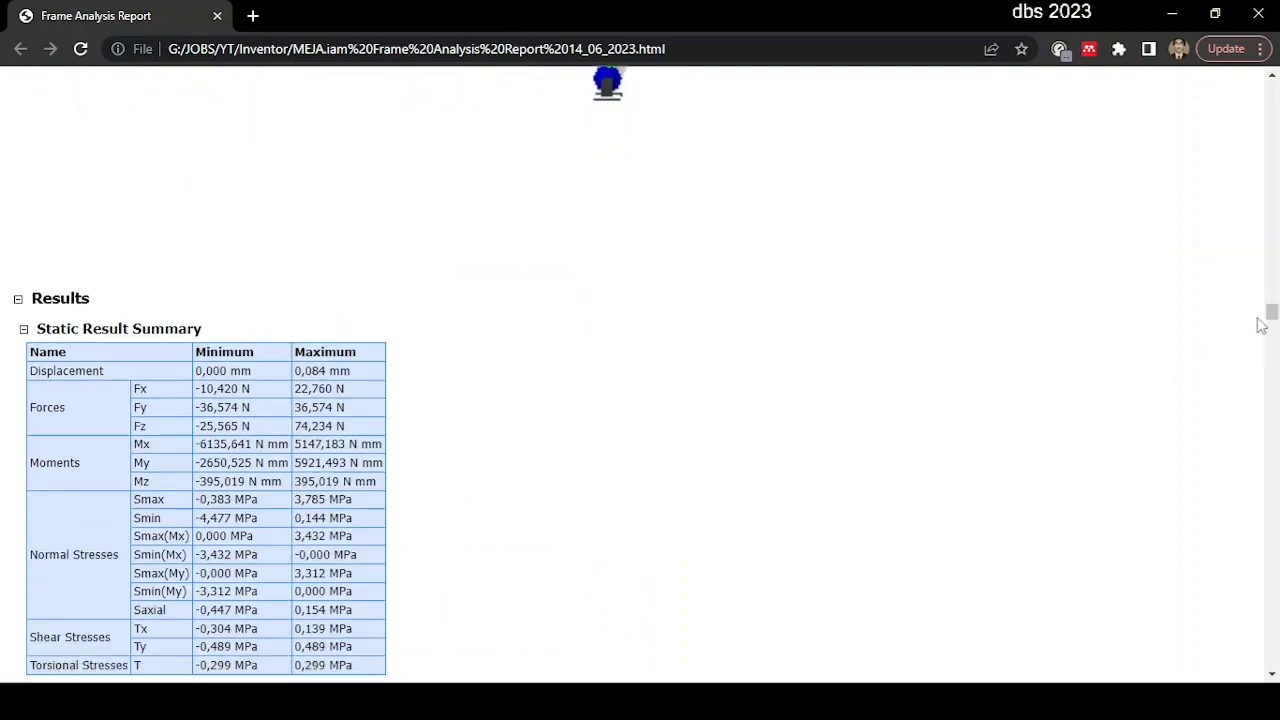
- Collapse the Gravity and Continuous Load:1 to Continuous Load:4 sections of the report
{"action": "left_click_drag", "start_coordinate": [1269, 314], "coordinate": [1271, 110]}
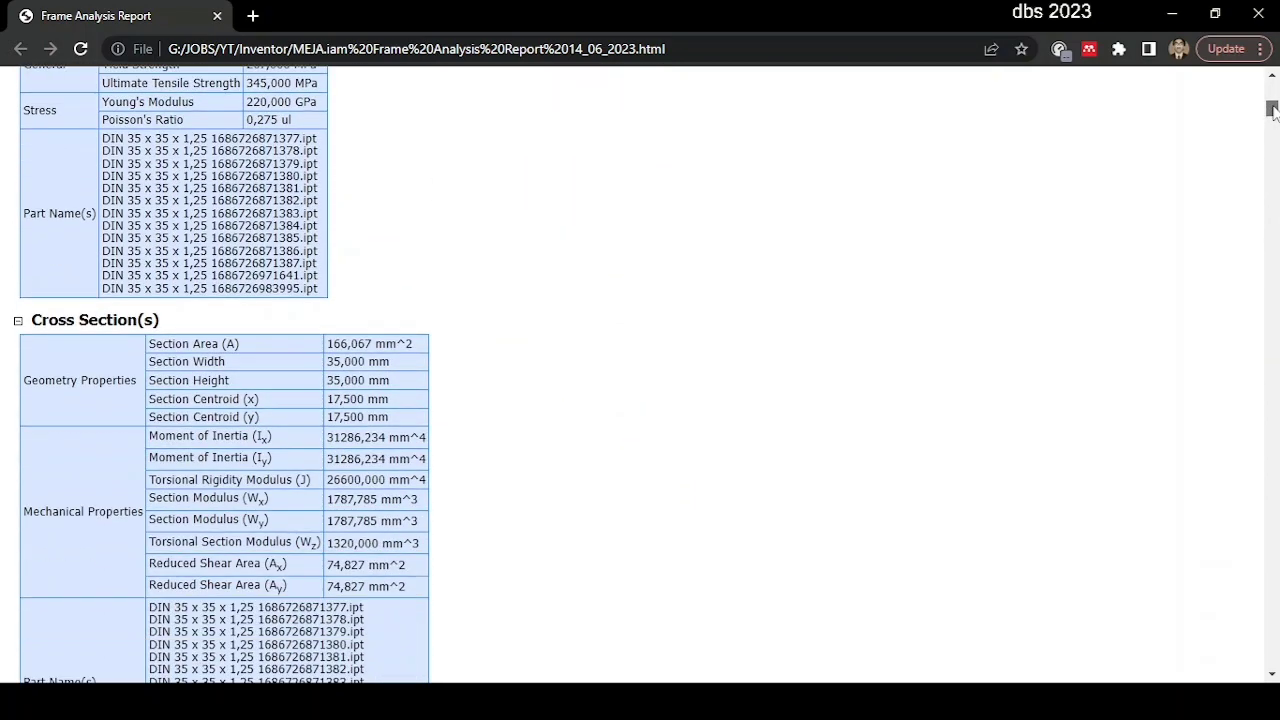
{"action": "scroll", "coordinate": [444, 228], "scroll_direction": "down", "scroll_amount": 8}
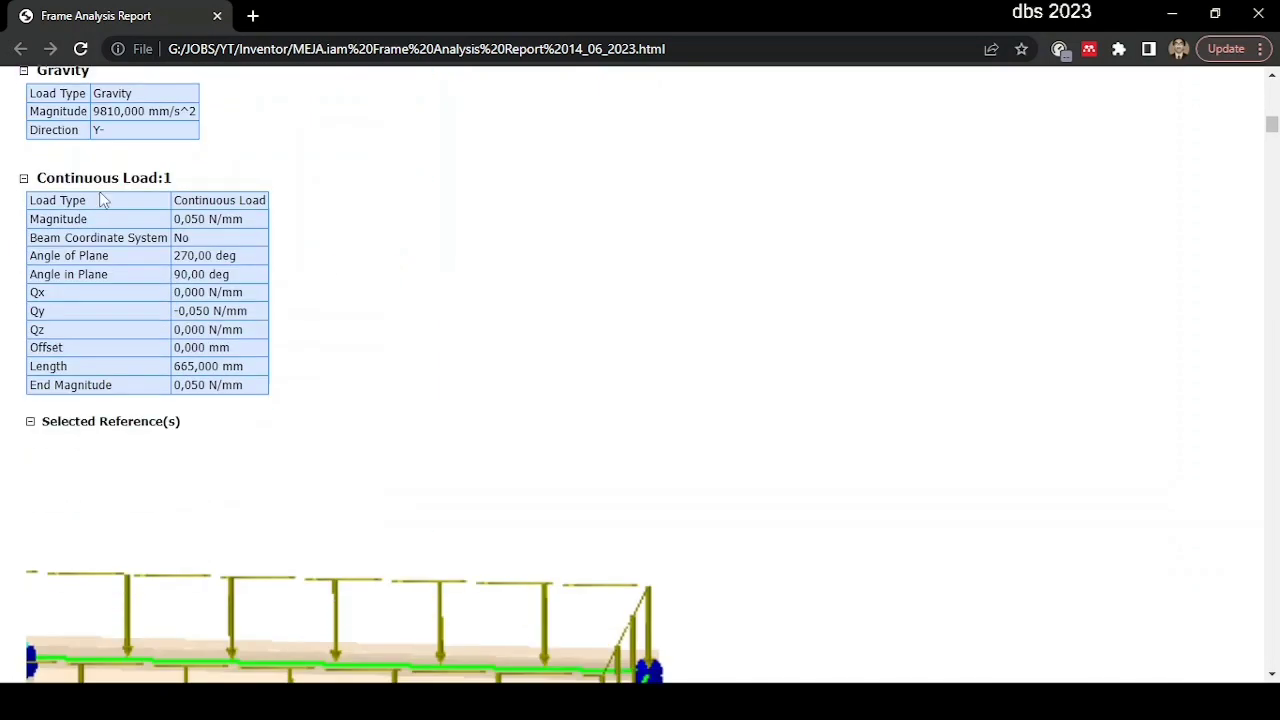
{"action": "left_click", "coordinate": [23, 71]}
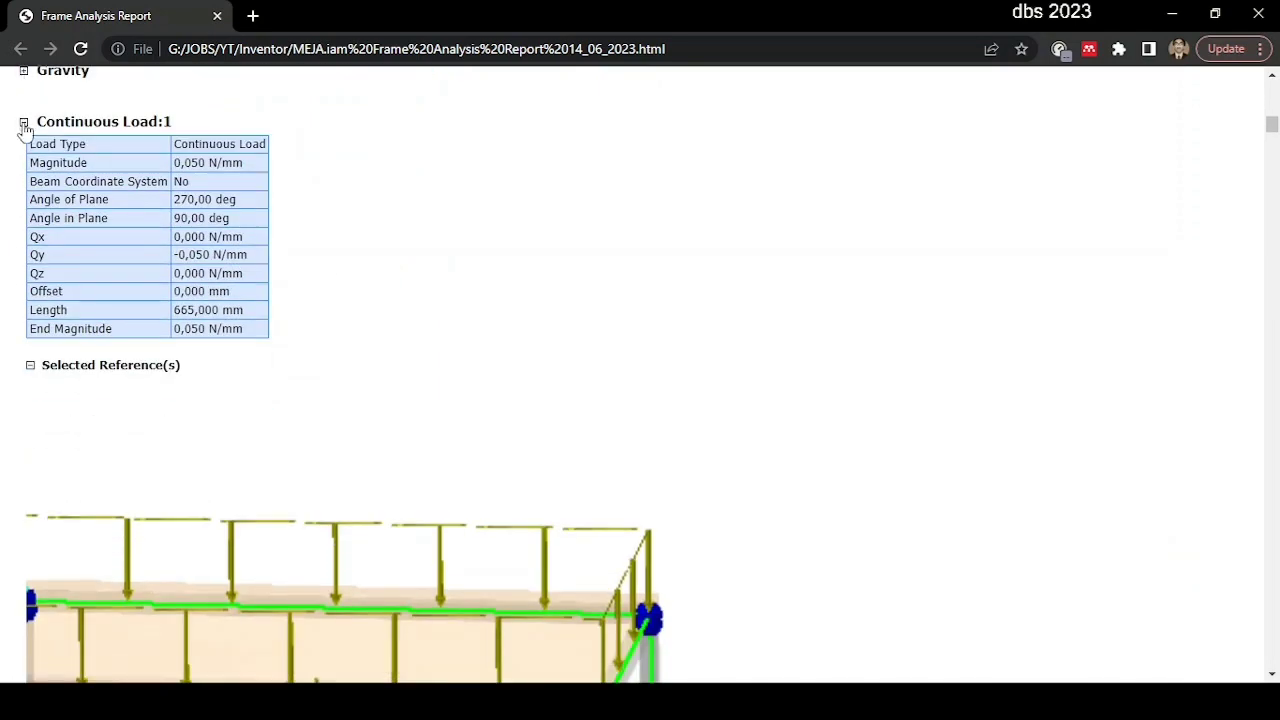
{"action": "left_click", "coordinate": [23, 121]}
{"action": "left_click", "coordinate": [23, 172]}
{"action": "left_click", "coordinate": [23, 223]}
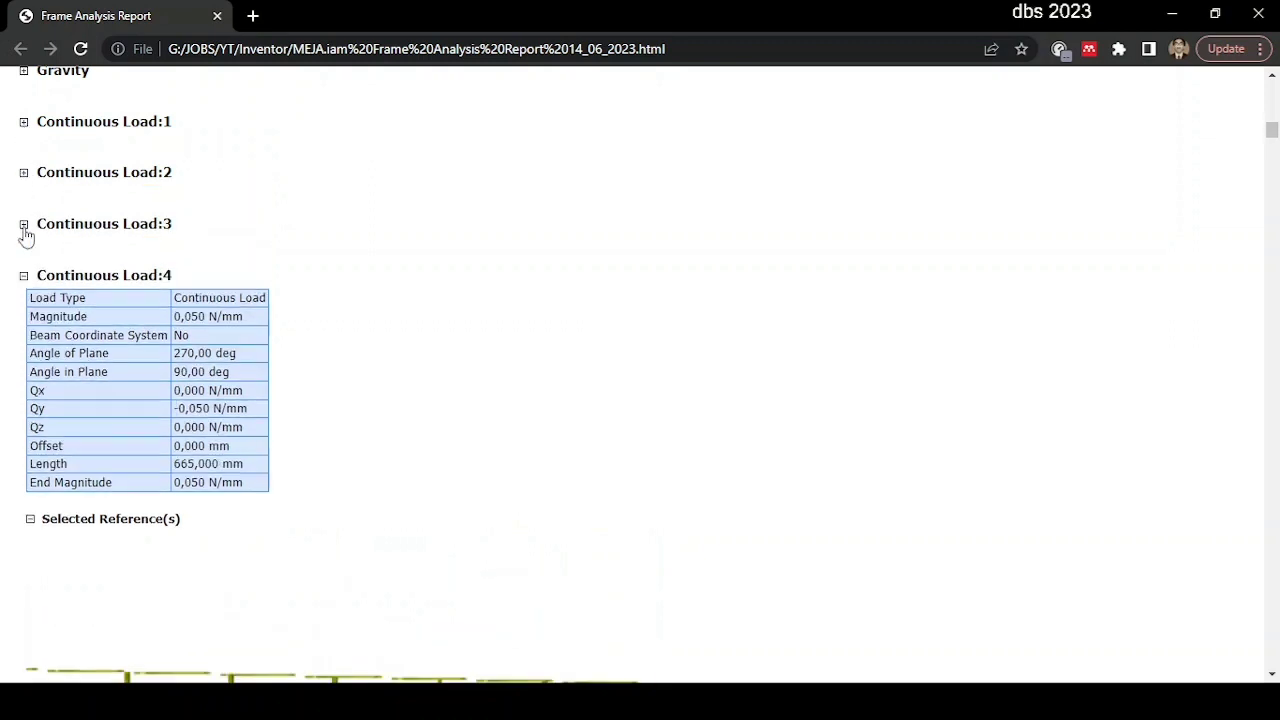
{"action": "left_click", "coordinate": [23, 275]}
- Collapse the Fixed Constraint:1 to Fixed Constraint:4 sections of the report
{"action": "left_click", "coordinate": [23, 307]}
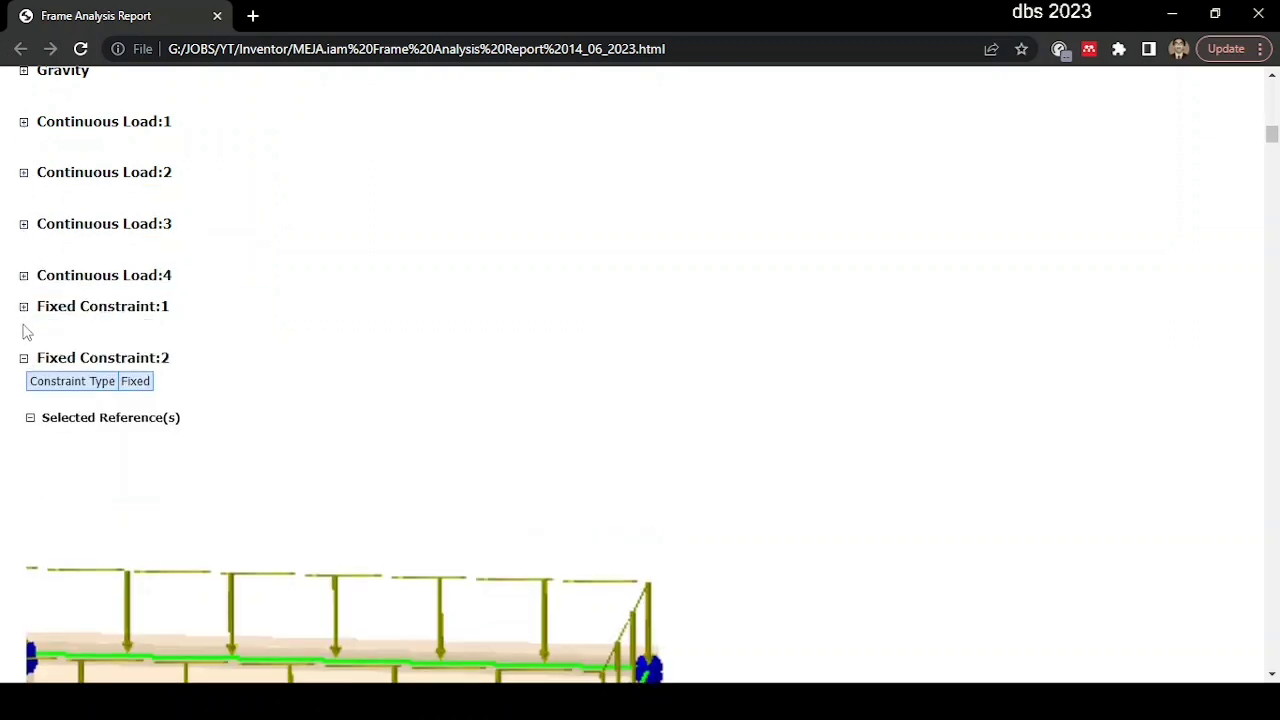
{"action": "double_click", "coordinate": [23, 360]}
{"action": "left_click", "coordinate": [23, 358]}
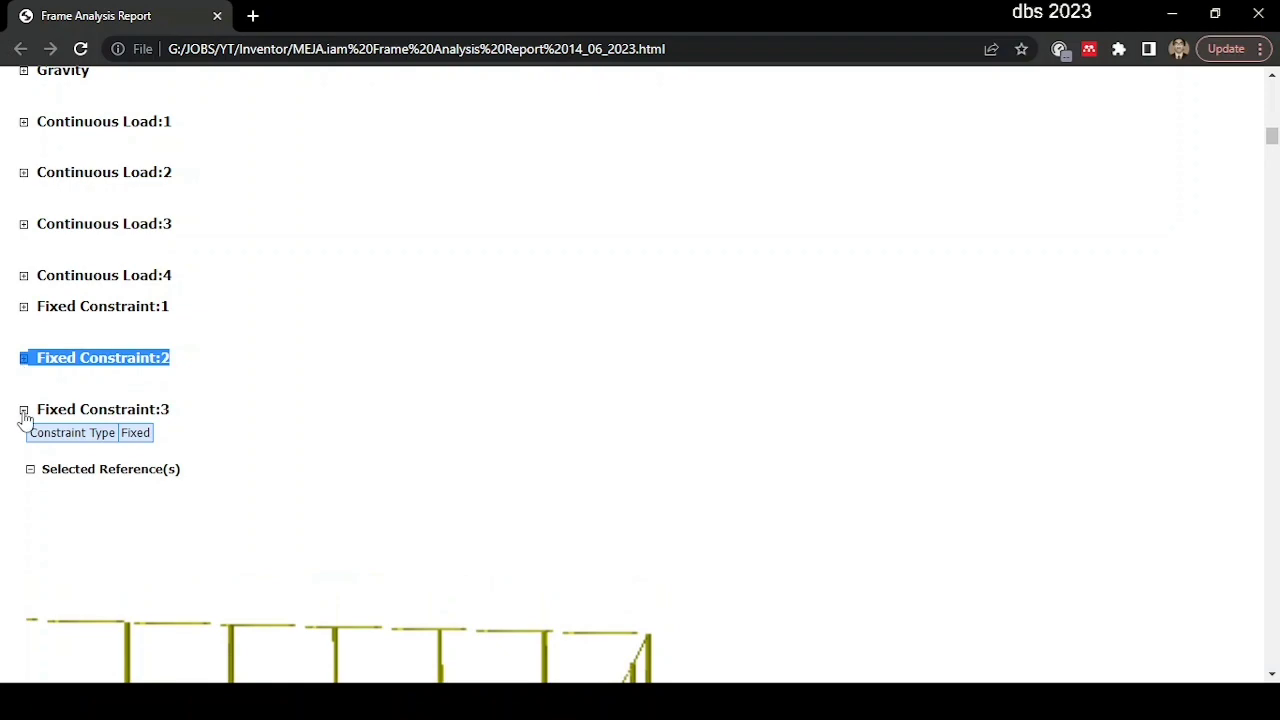
{"action": "left_click", "coordinate": [23, 409]}
{"action": "left_click", "coordinate": [23, 462]}
{"action": "left_click", "coordinate": [23, 462]}
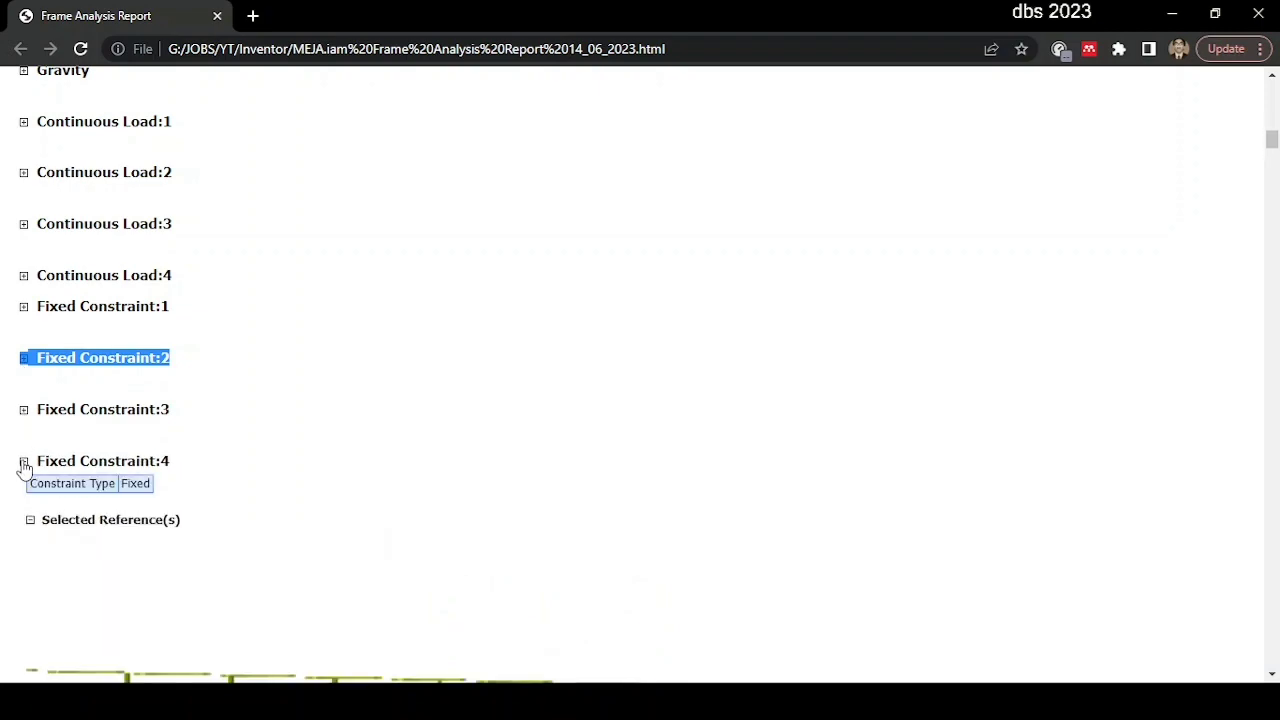
{"action": "left_click", "coordinate": [23, 462]}
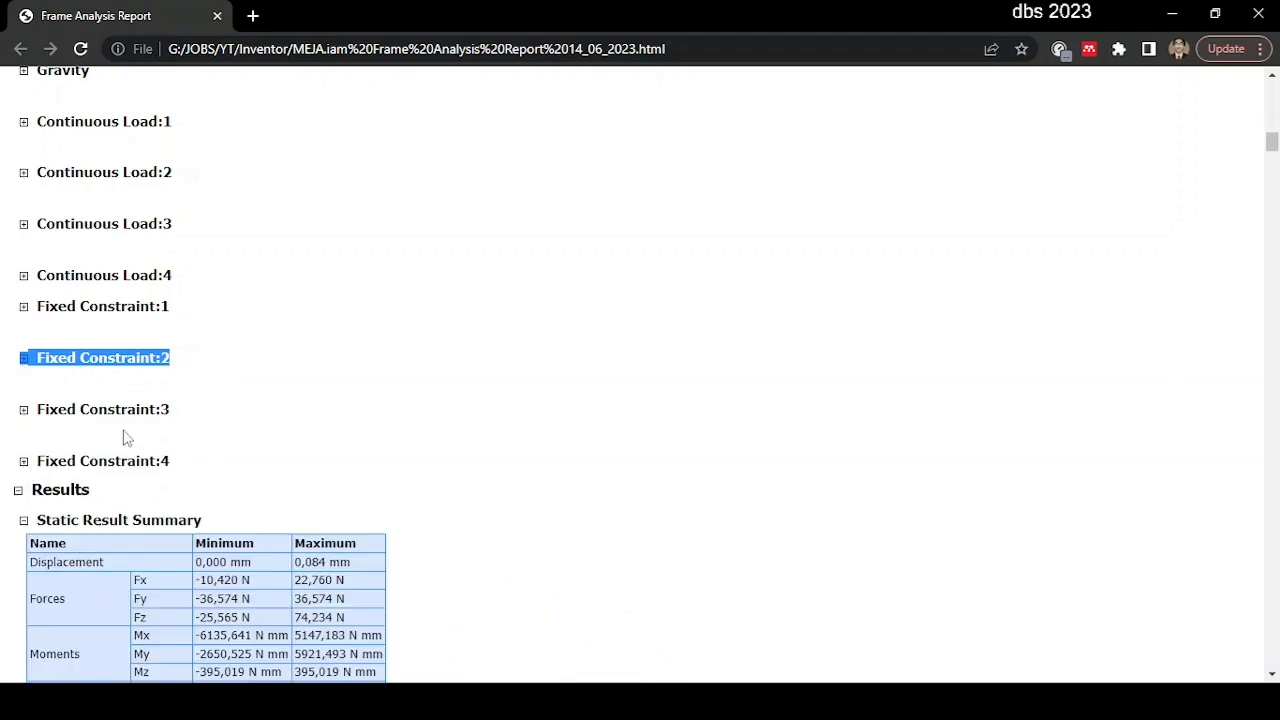
- Examine the Static Result Summary table and the beginning of the displacement figures in the report
{"action": "scroll", "coordinate": [316, 367], "scroll_direction": "down", "scroll_amount": 3}
{"action": "left_click", "coordinate": [566, 320]}
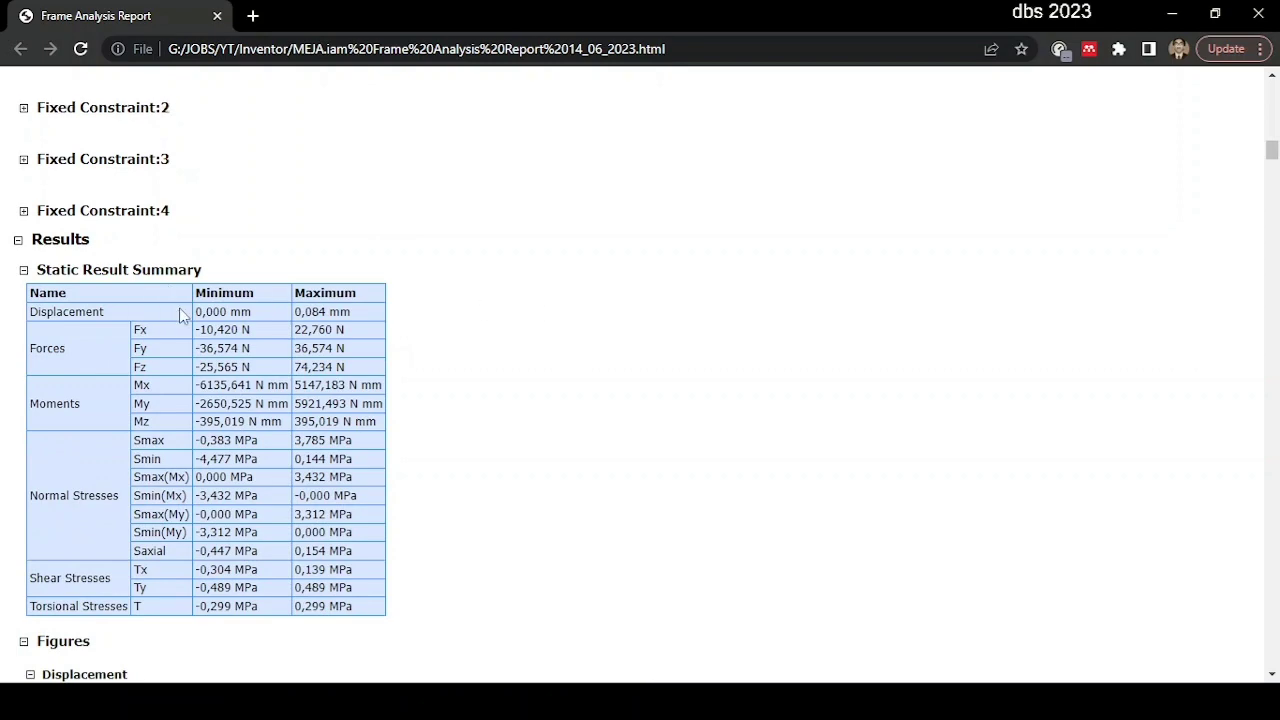
{"action": "scroll", "coordinate": [182, 315], "scroll_direction": "down", "scroll_amount": 3}
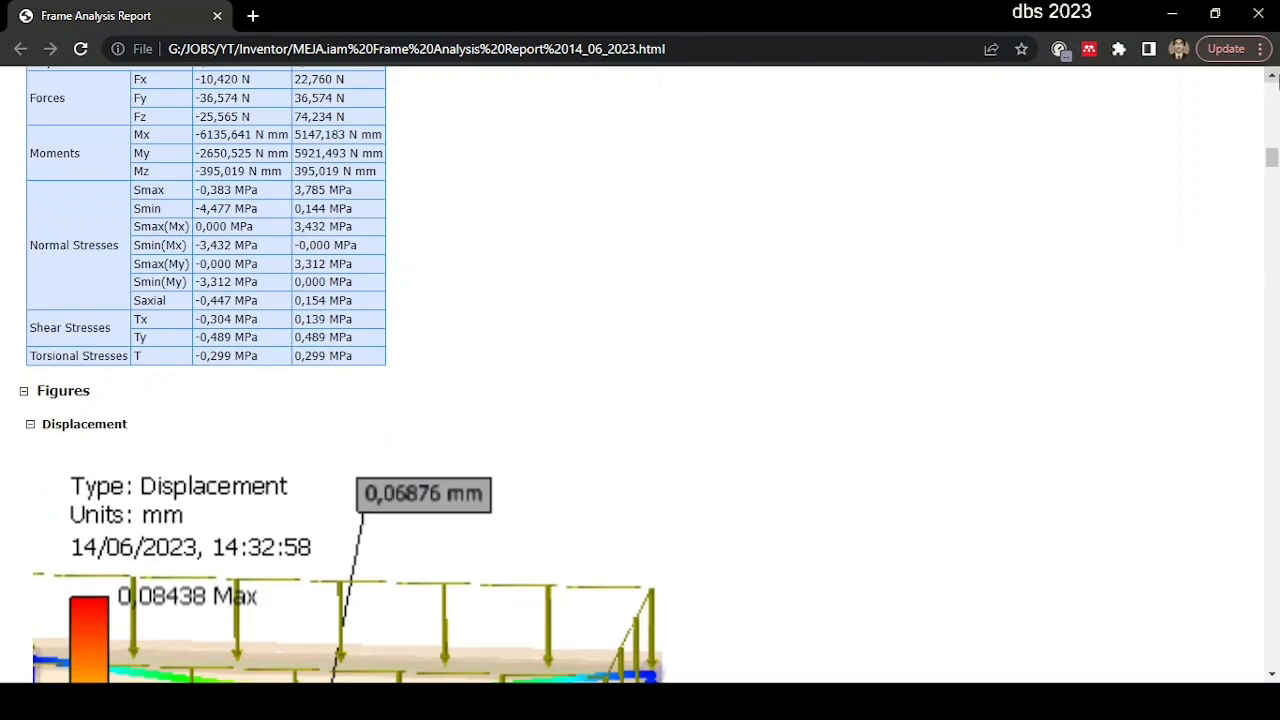
{"action": "scroll", "coordinate": [1274, 78], "scroll_direction": "up", "scroll_amount": 3}
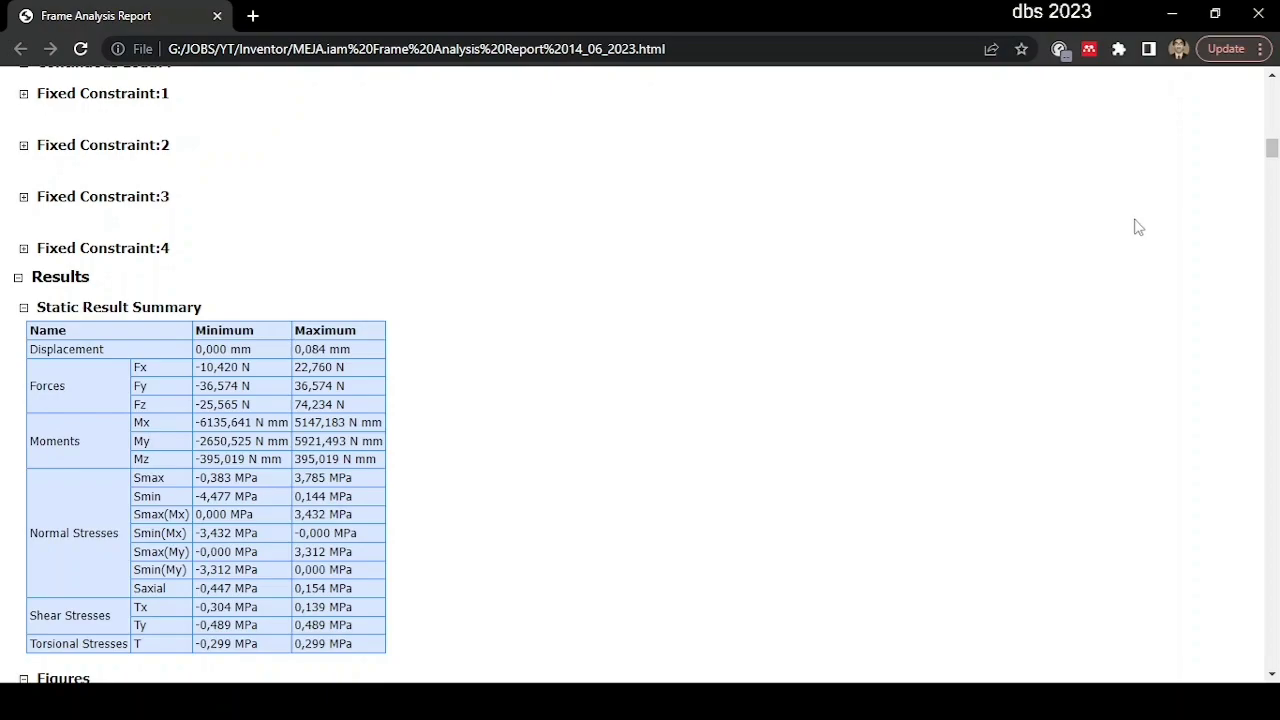
- Switch back to Inventor and check the Robot Structural Analysis export options, closing them without exporting
{"action": "left_click", "coordinate": [550, 702]}
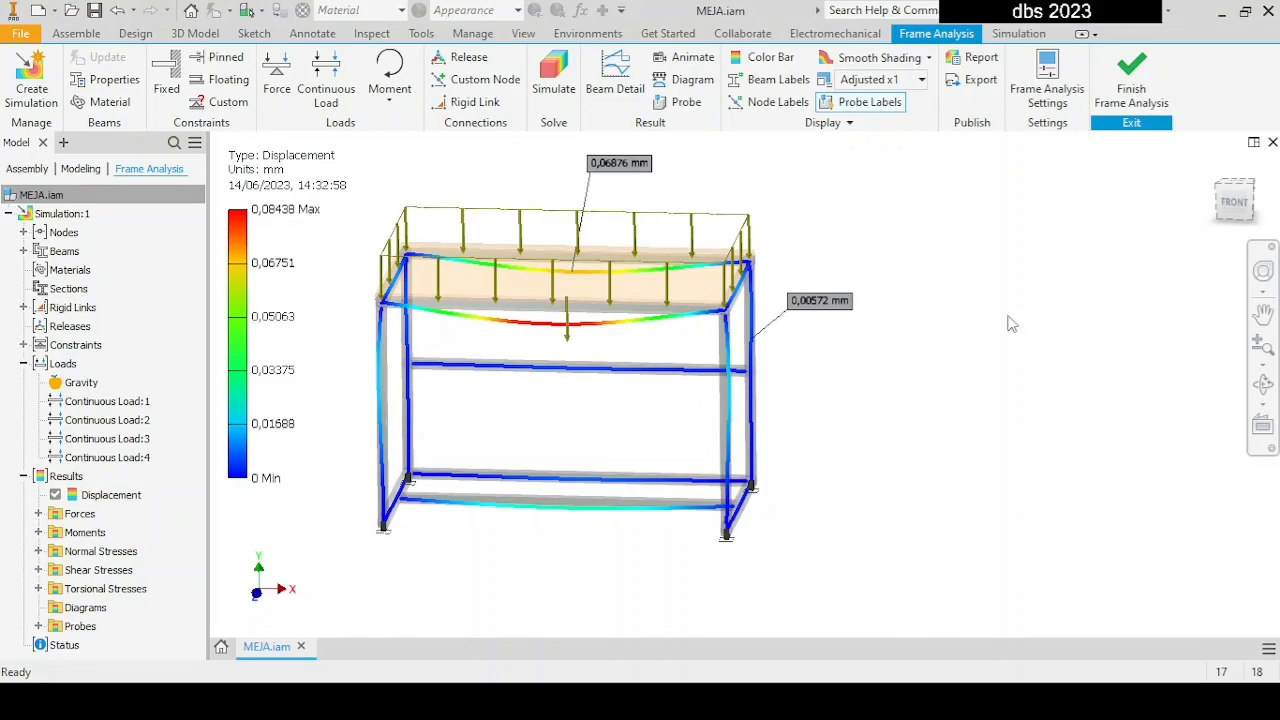
{"action": "middle_click_drag", "start_coordinate": [843, 397], "coordinate": [1010, 428]}
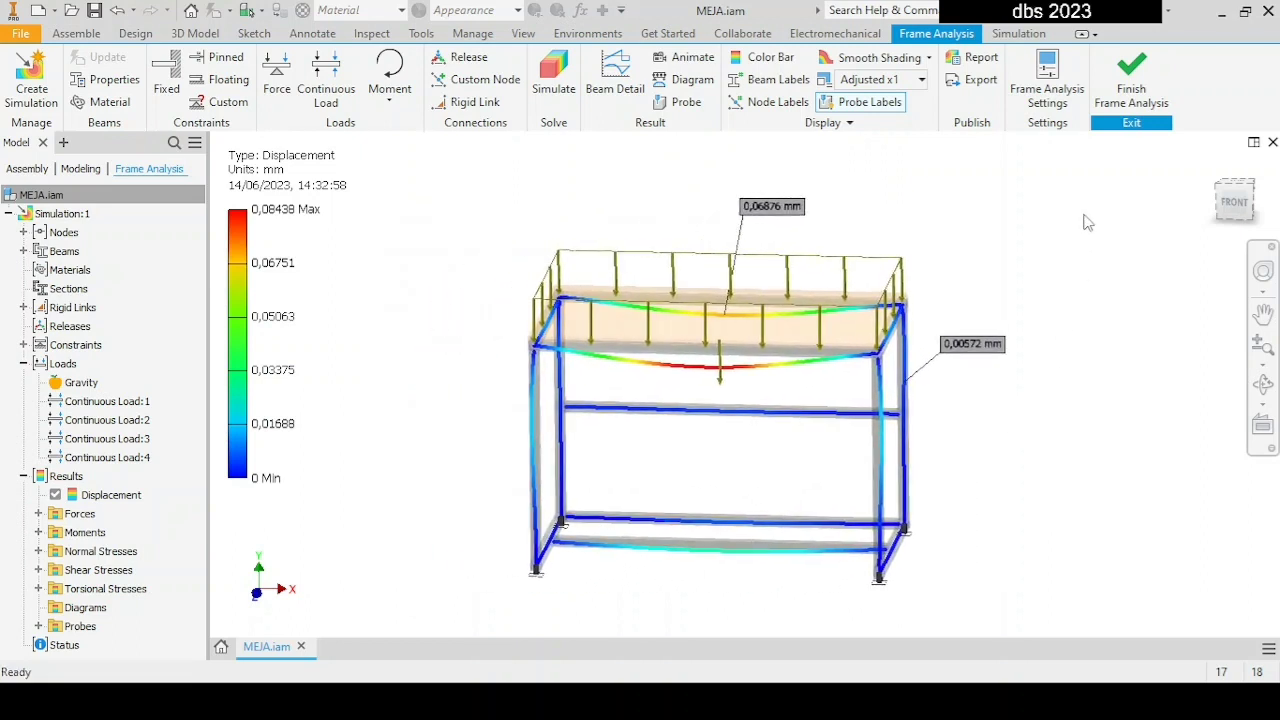
{"action": "left_click", "coordinate": [968, 86]}
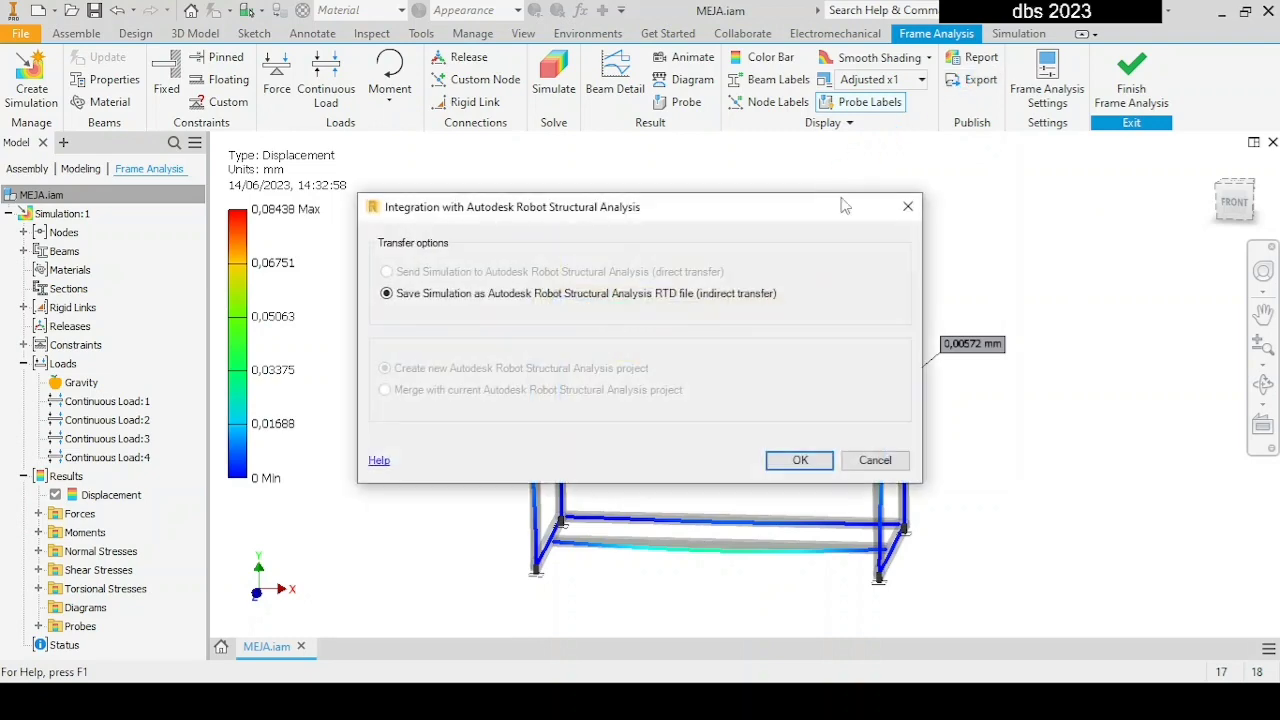
{"action": "left_click", "coordinate": [908, 206]}
- Generate a Complete frame analysis report with all simulation contents in Web Page - multiple files (*.html) format
{"action": "left_click", "coordinate": [963, 64]}
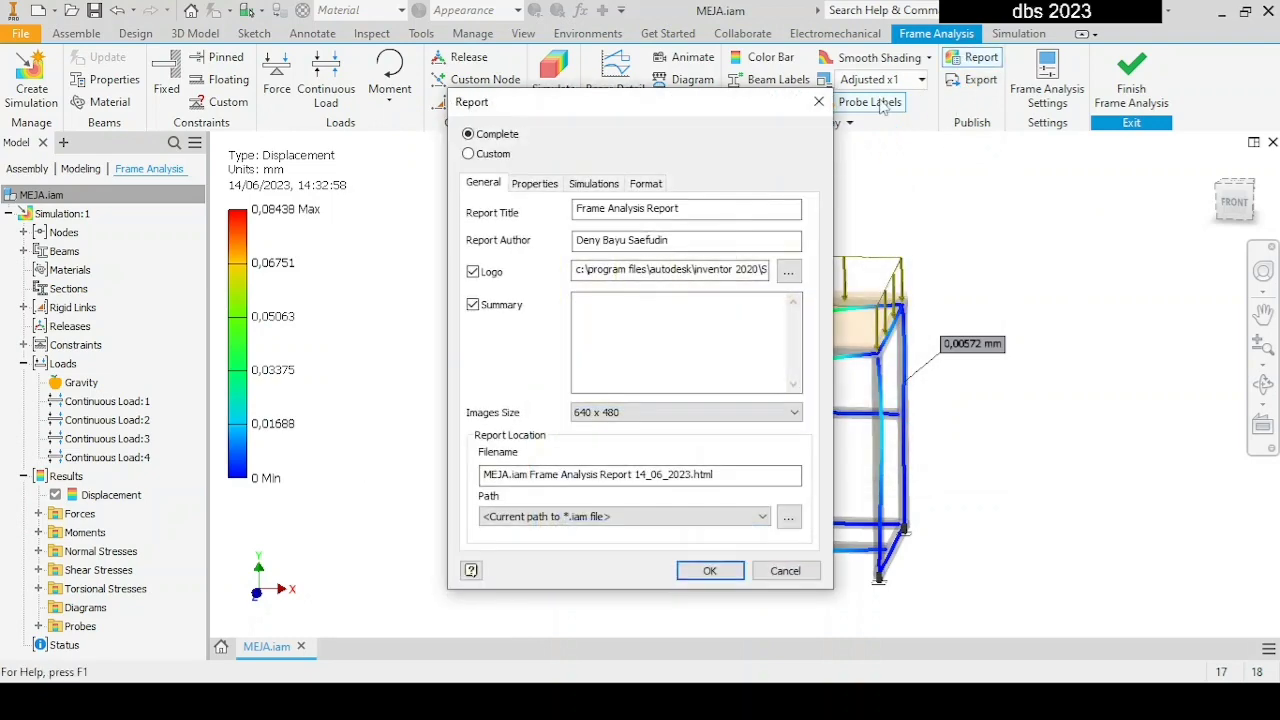
{"action": "left_click", "coordinate": [593, 184]}
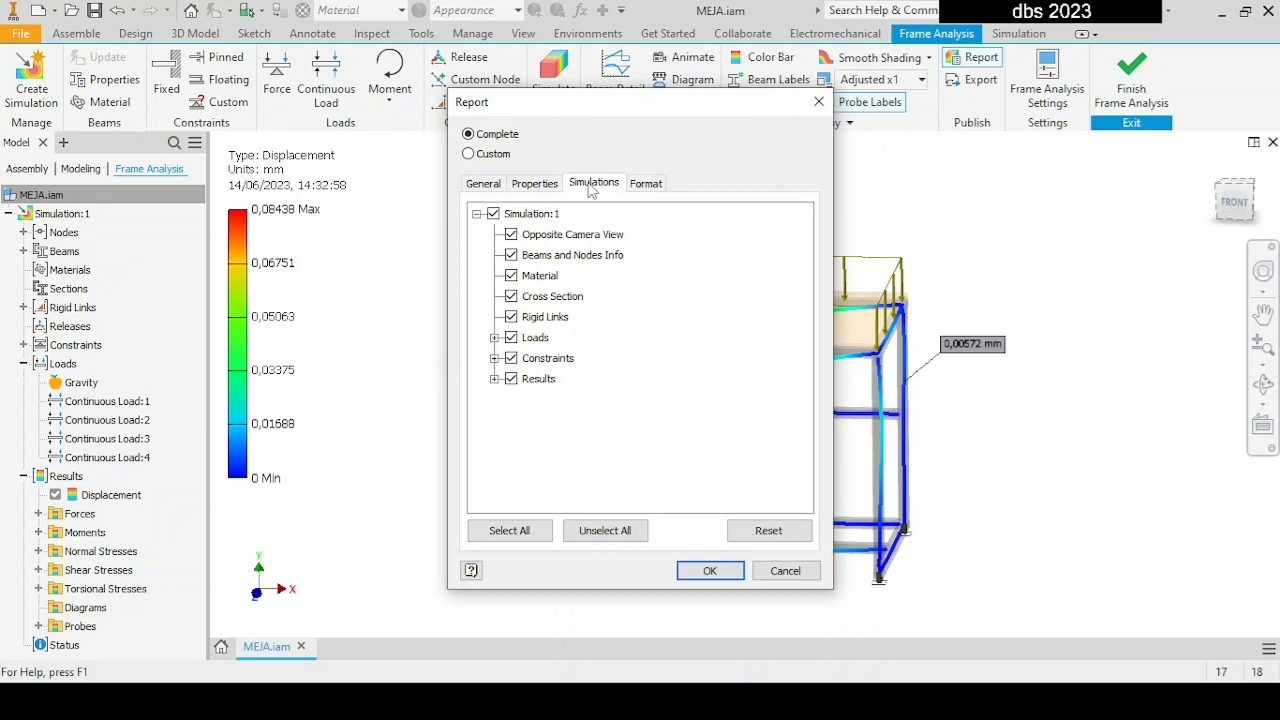
{"action": "left_click", "coordinate": [534, 184]}
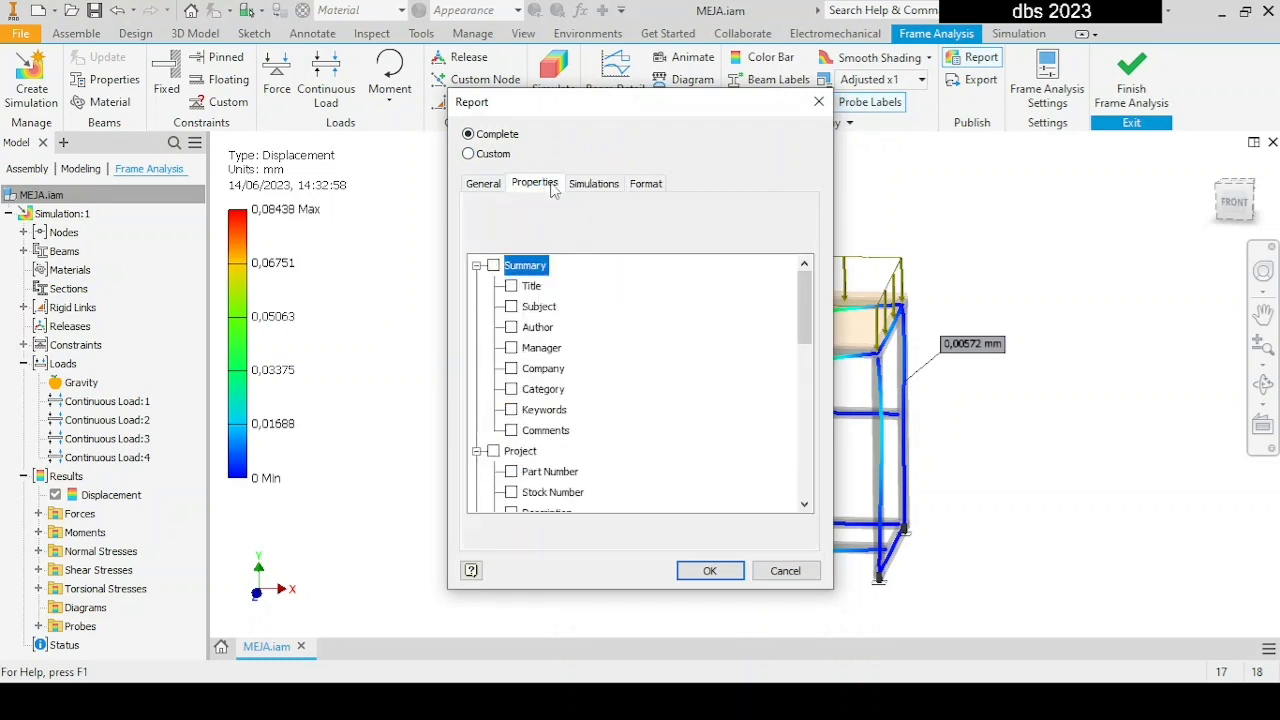
{"action": "left_click", "coordinate": [647, 185]}
{"action": "left_click", "coordinate": [705, 570]}
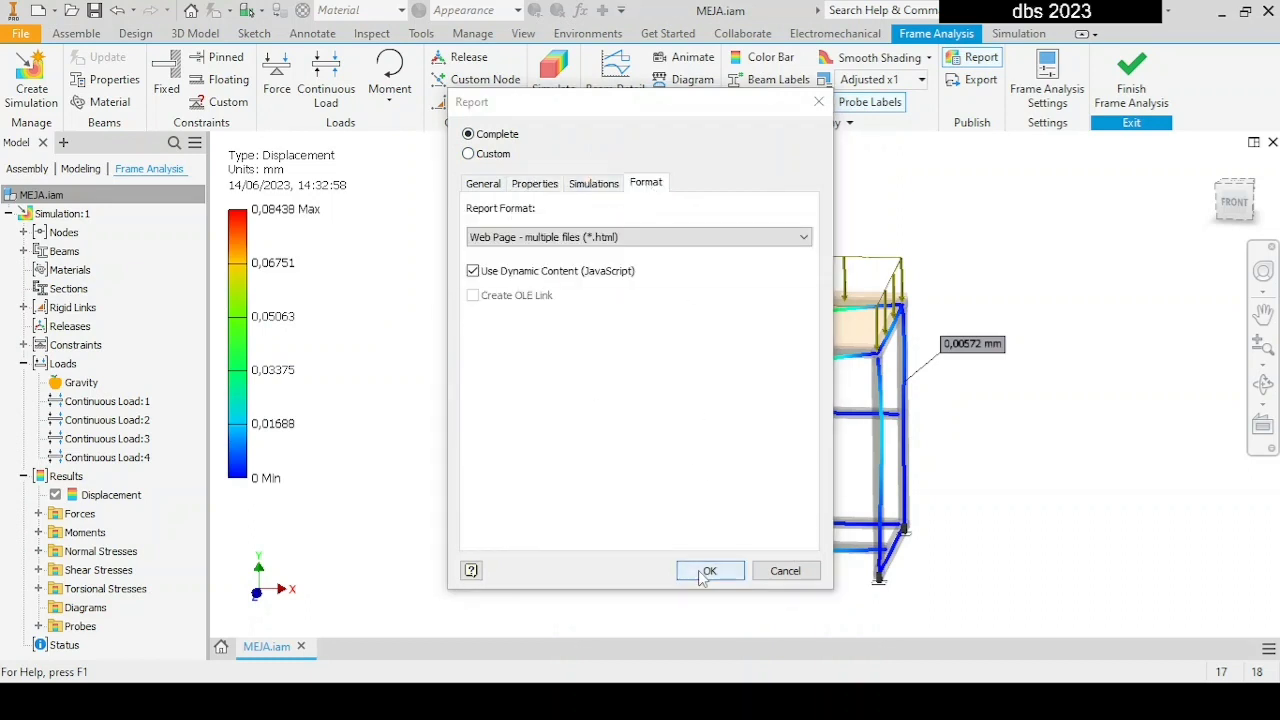
{"action": "left_click", "coordinate": [627, 418]}
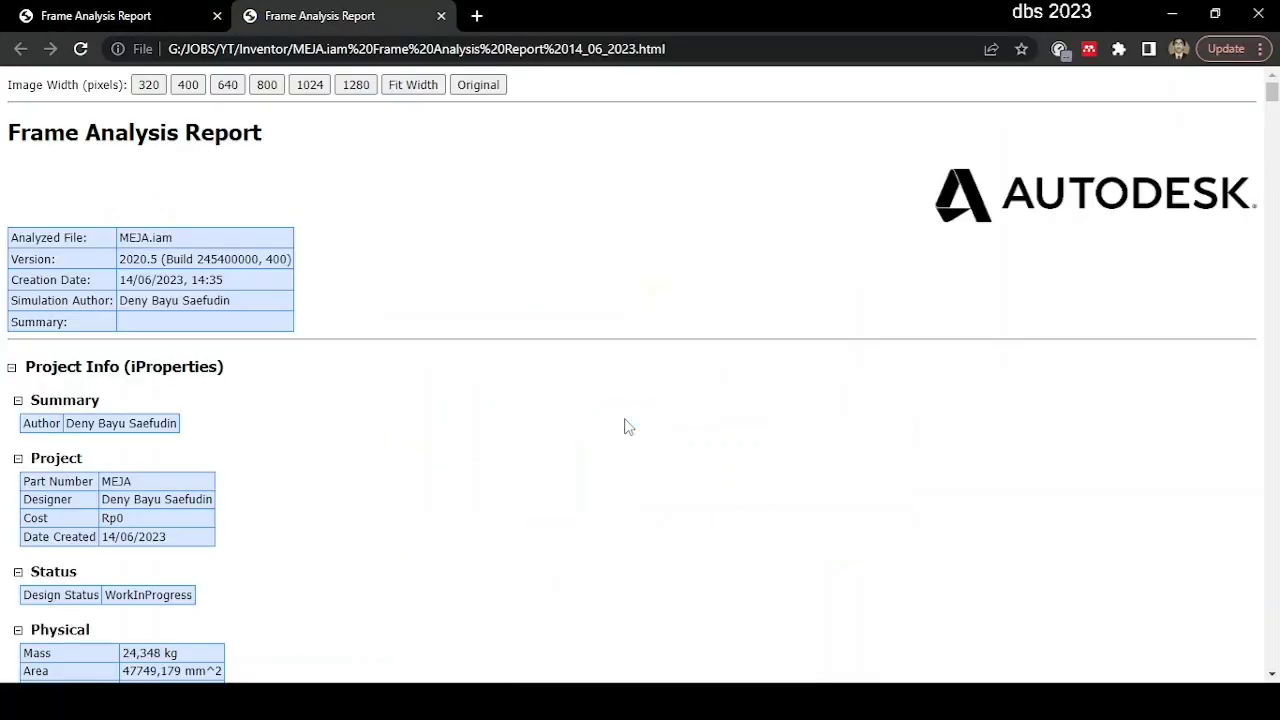
- Examine the rigid links, gravity and continuous load sections of the newly generated frame analysis report
{"action": "scroll", "coordinate": [603, 398], "scroll_direction": "down", "scroll_amount": 20}
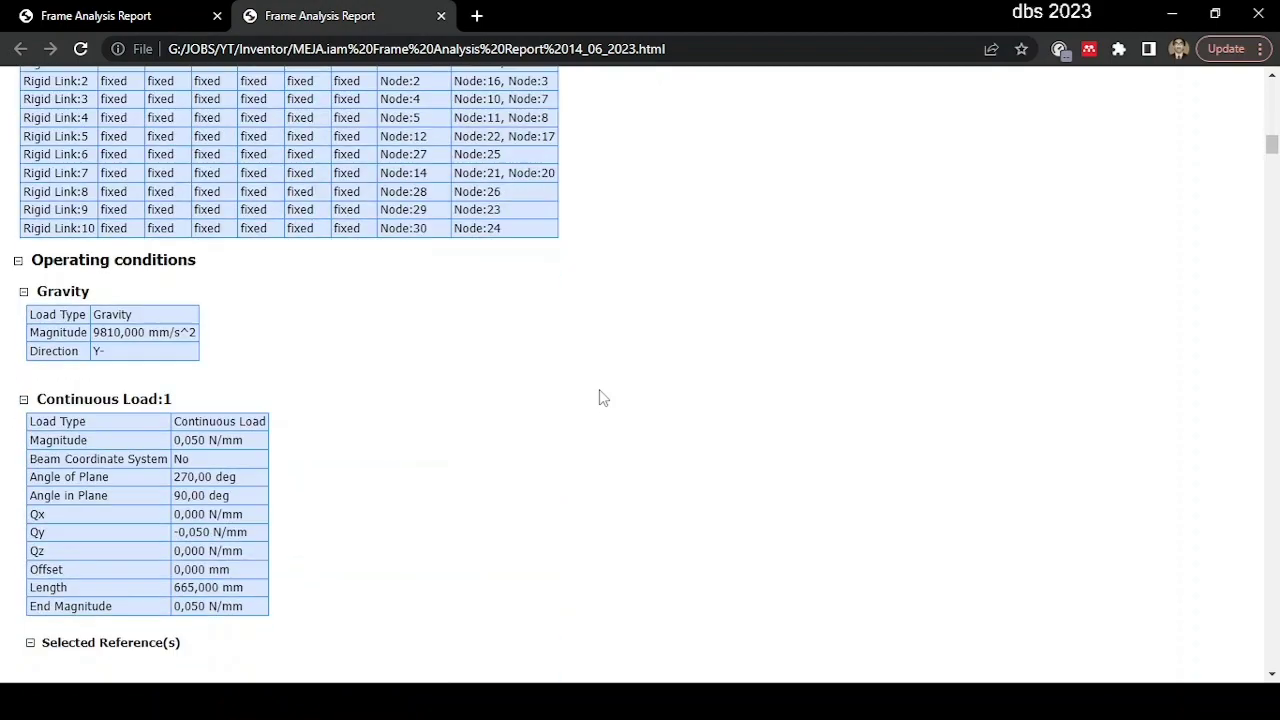
{"action": "scroll", "coordinate": [603, 398], "scroll_direction": "down", "scroll_amount": 8}
{"action": "scroll", "coordinate": [600, 398], "scroll_direction": "down", "scroll_amount": 10}
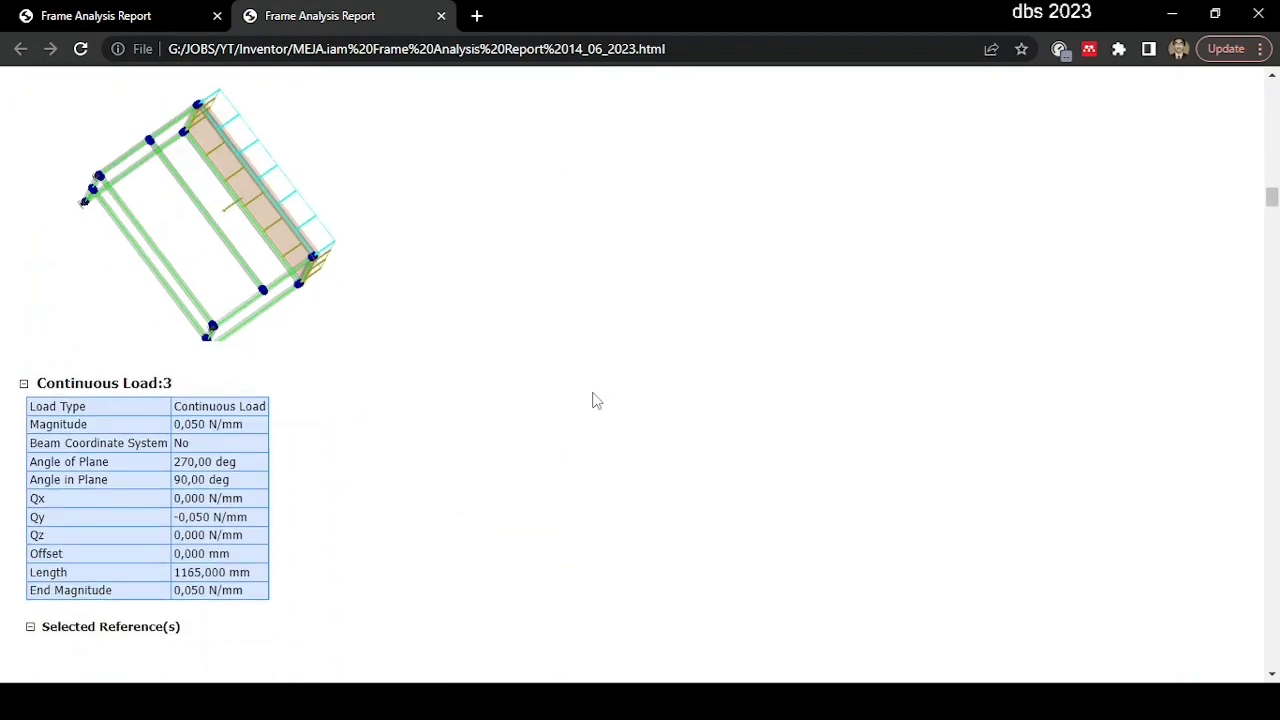
{"action": "scroll", "coordinate": [596, 400], "scroll_direction": "up", "scroll_amount": 3}
{"action": "scroll", "coordinate": [596, 400], "scroll_direction": "down", "scroll_amount": 6}
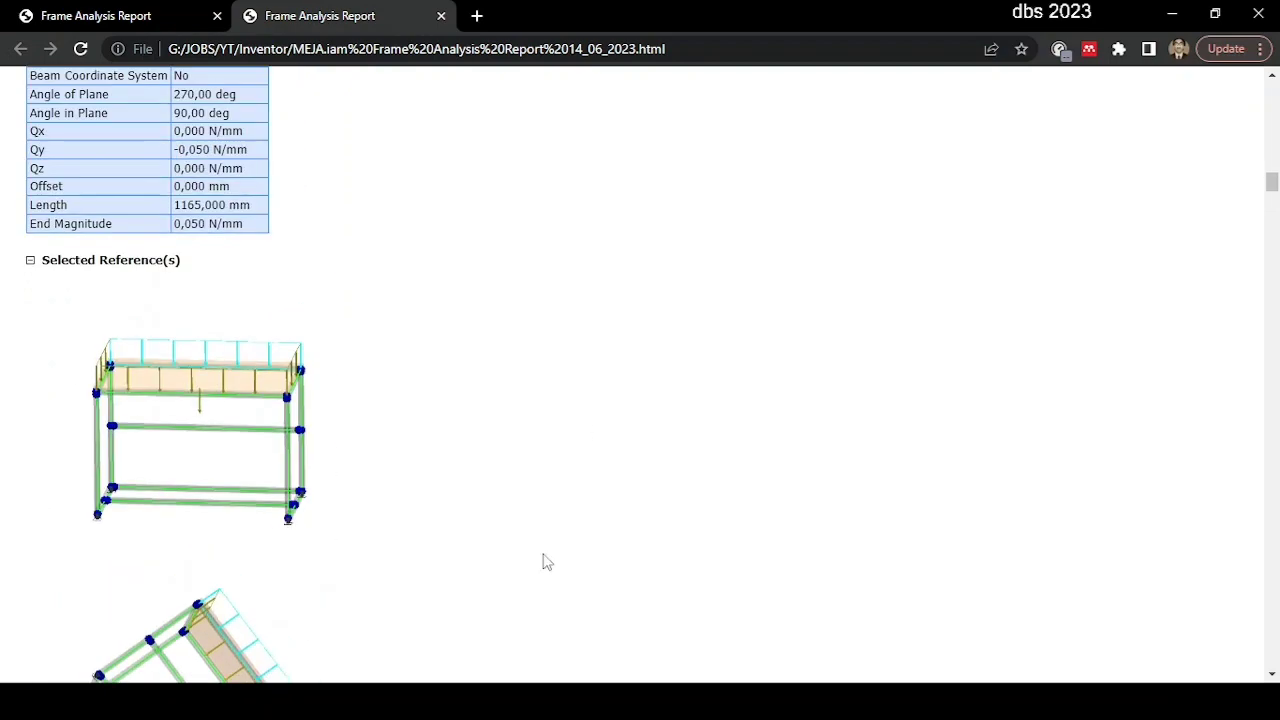
- Switch back to Inventor and make a copy of Simulation:1 in the MEJA frame analysis
{"action": "left_click", "coordinate": [592, 702]}
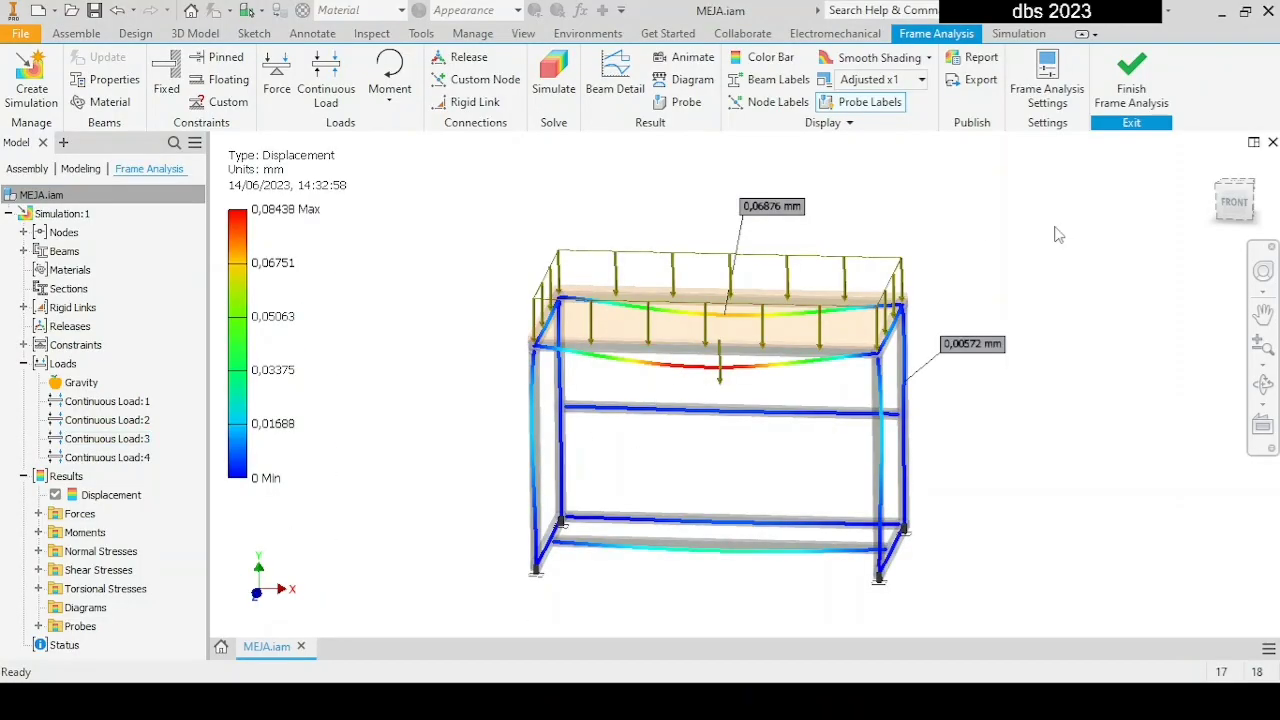
{"action": "left_click", "coordinate": [8, 214]}
{"action": "left_click", "coordinate": [47, 217]}
{"action": "right_click", "coordinate": [49, 221]}
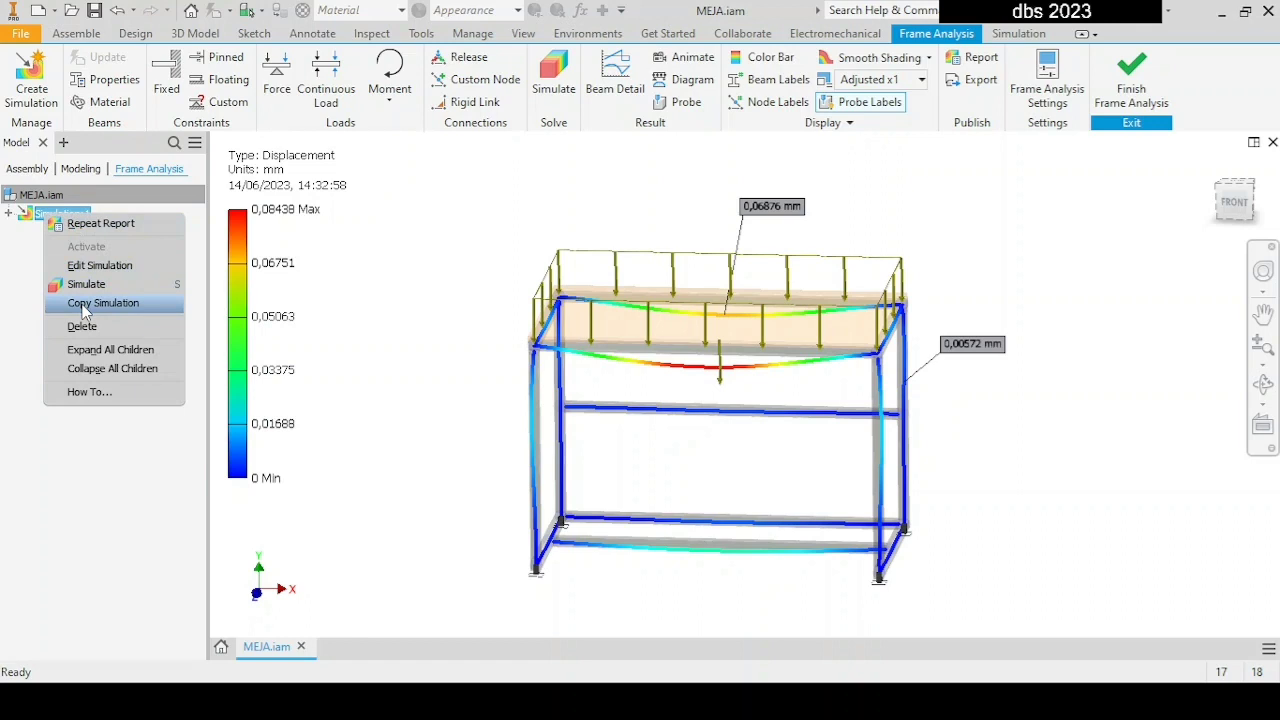
{"action": "left_click", "coordinate": [84, 308]}
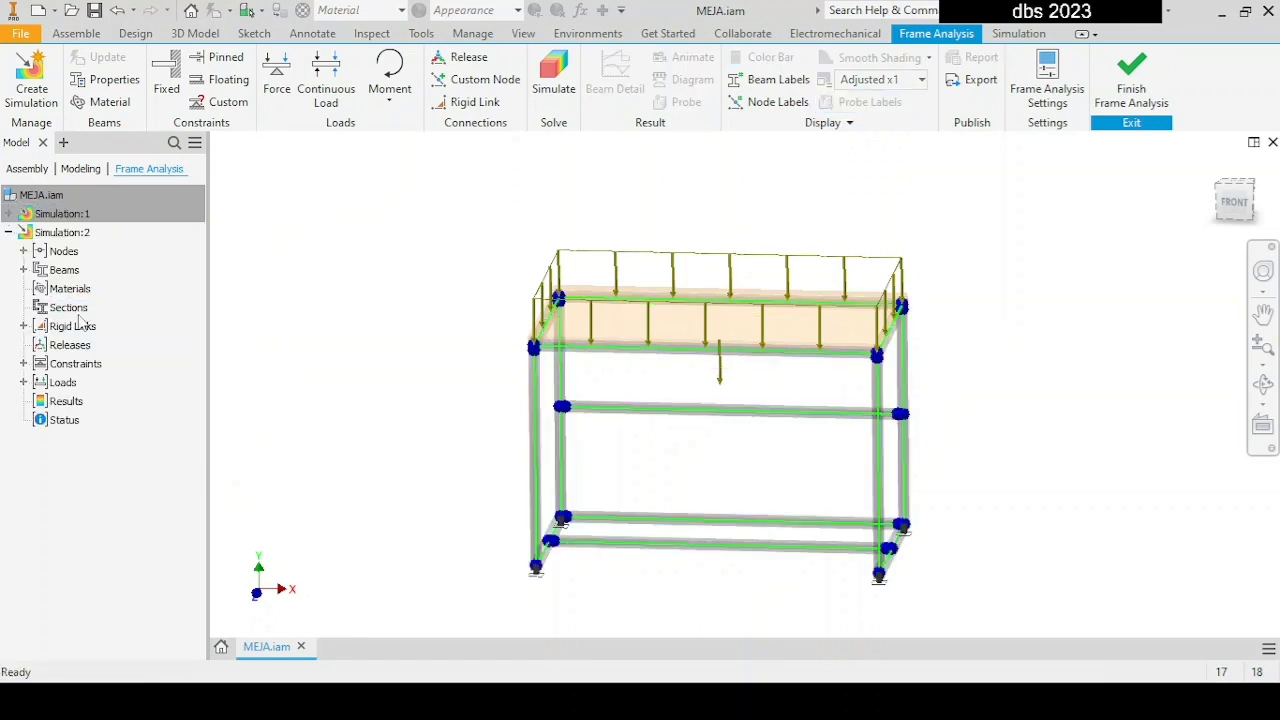
- Check the fixed constraints carried over into the copied simulation
{"action": "left_click", "coordinate": [23, 364]}
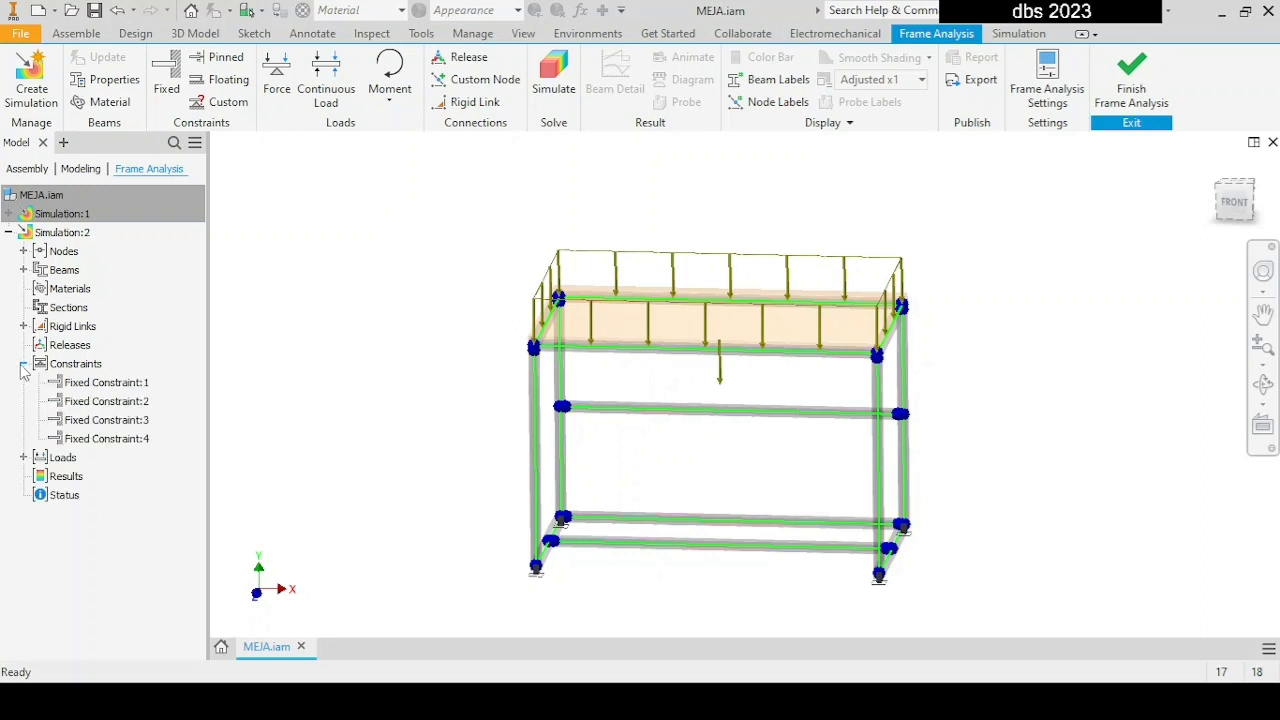
{"action": "left_click", "coordinate": [66, 389]}
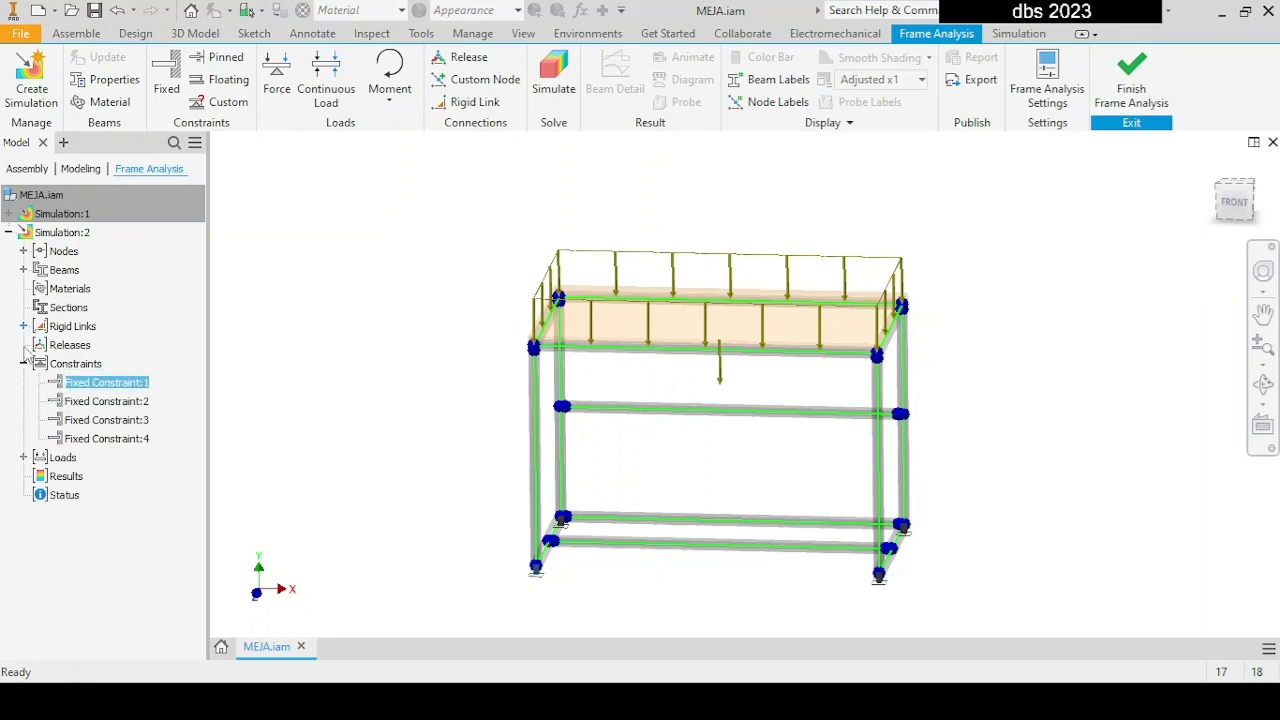
{"action": "left_click", "coordinate": [23, 364]}
- Set the magnitudes of Continuous Load:1 and Continuous Load:2 in Simulation:2 to 100 N/m
{"action": "left_click", "coordinate": [23, 383]}
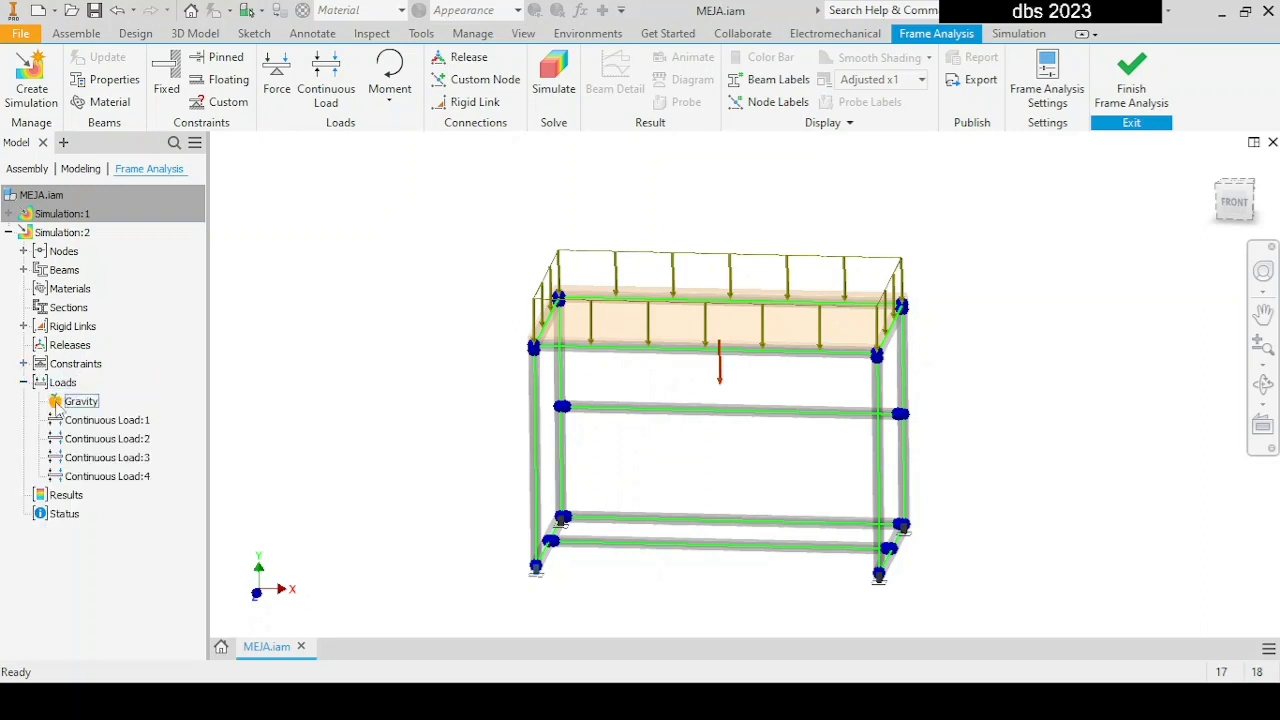
{"action": "left_click", "coordinate": [56, 420]}
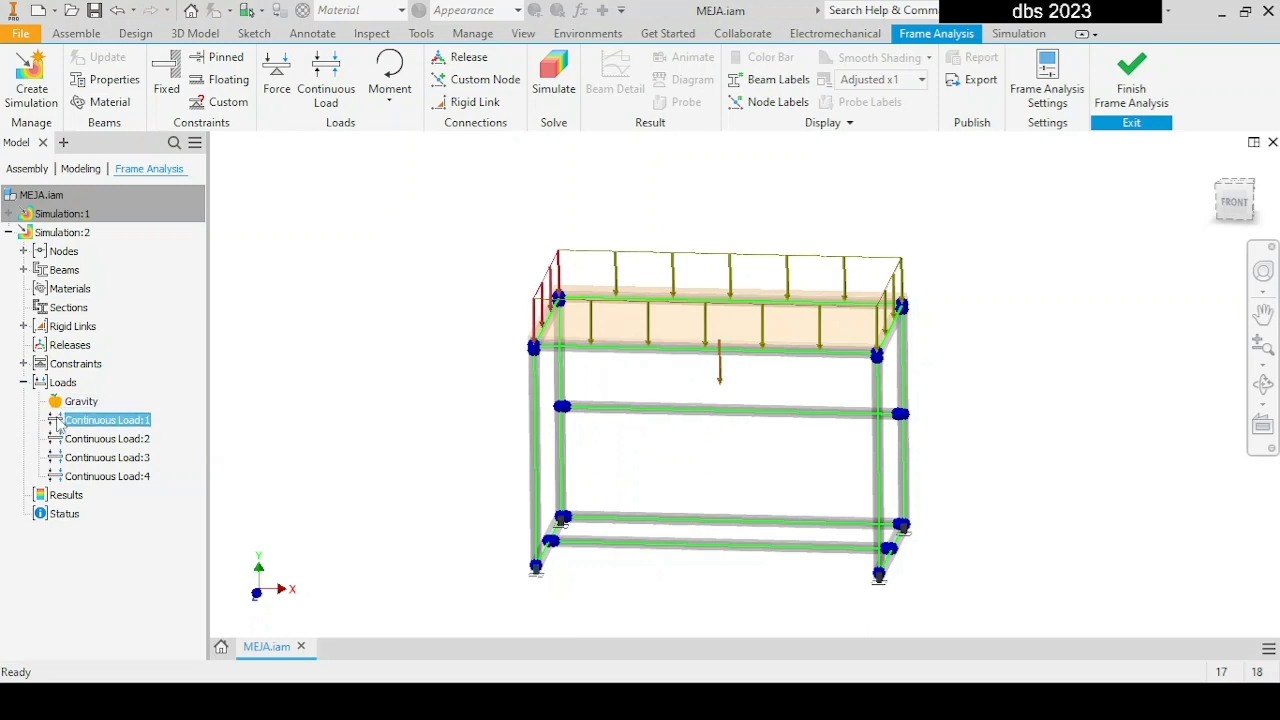
{"action": "double_click", "coordinate": [62, 420]}
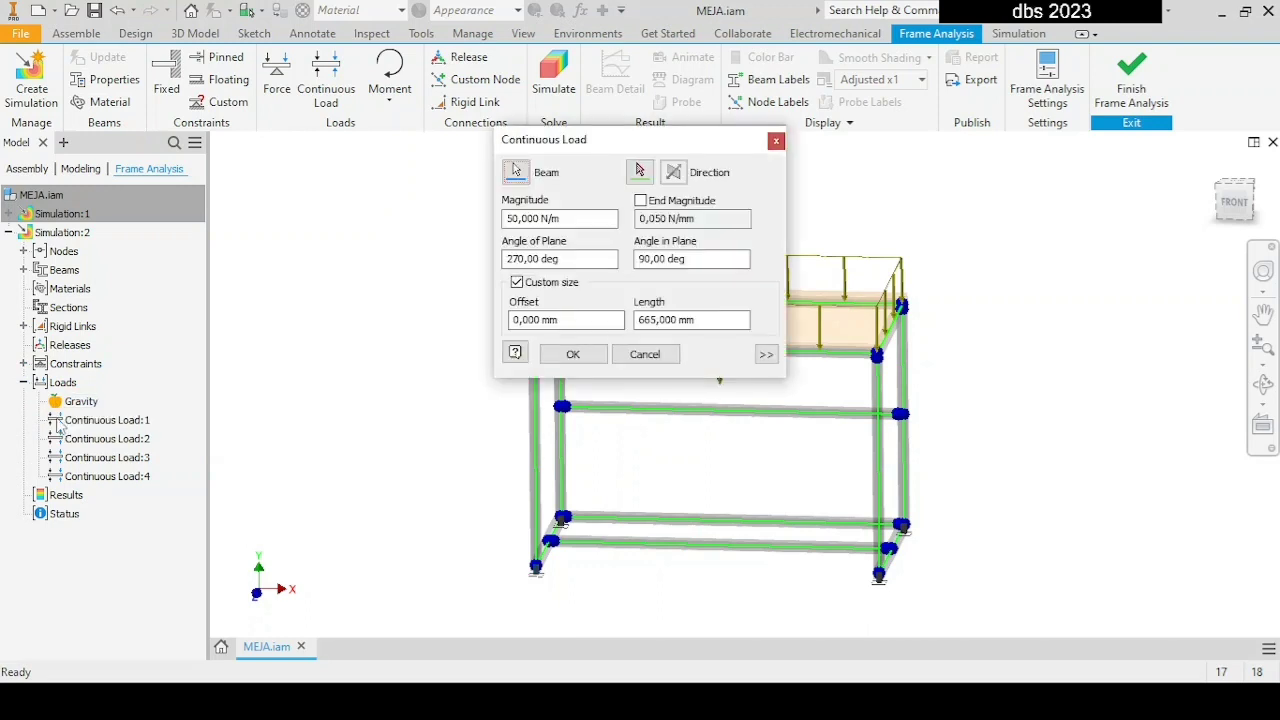
{"action": "left_click", "coordinate": [508, 218]}
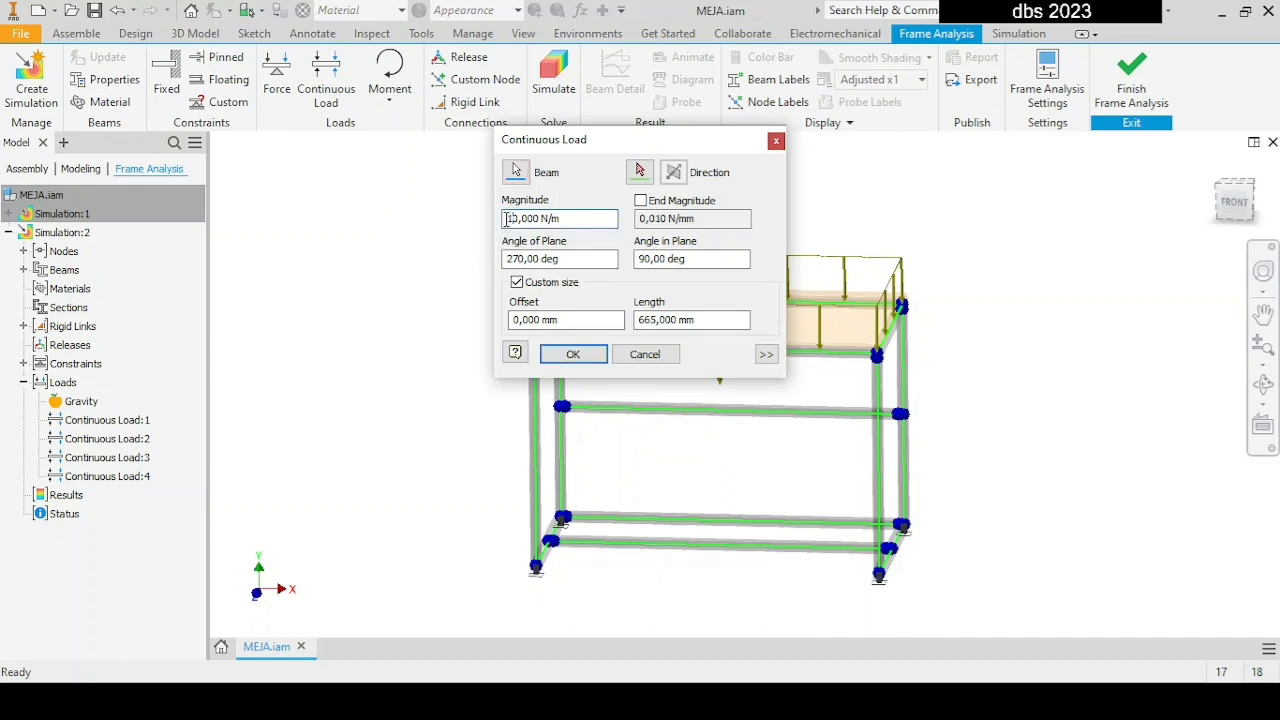
{"action": "left_click", "coordinate": [573, 354]}
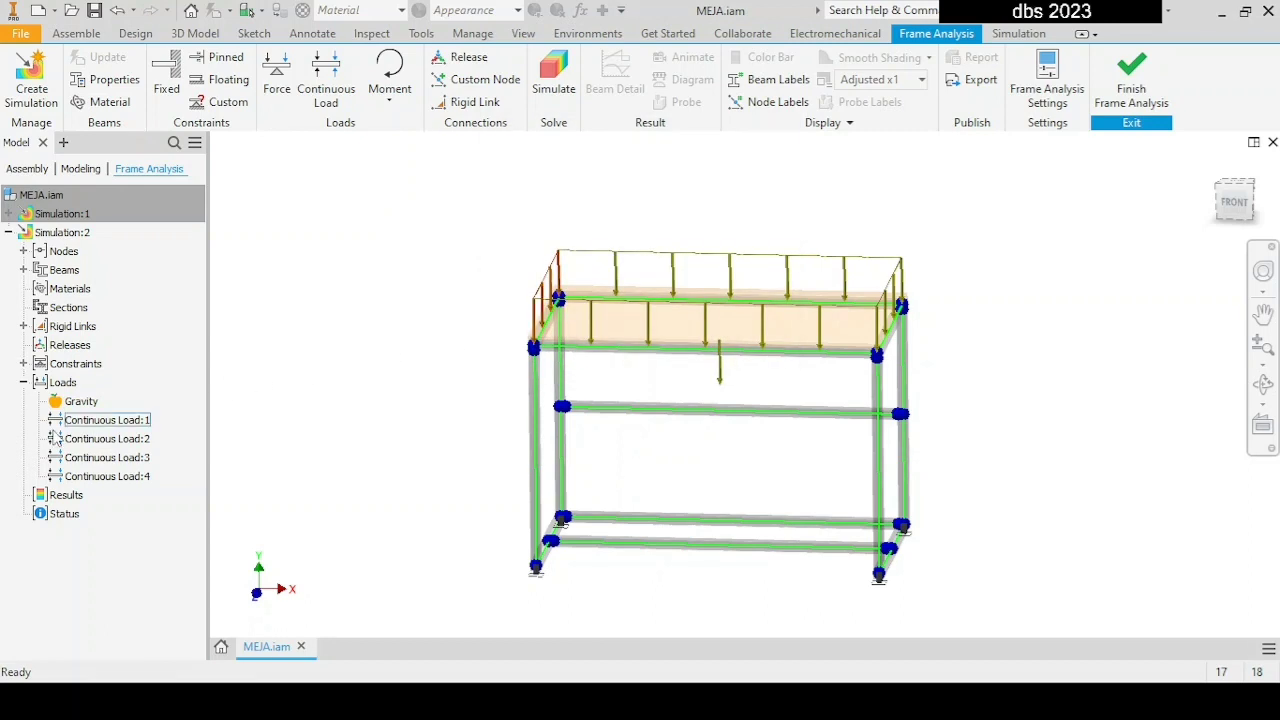
{"action": "double_click", "coordinate": [57, 444]}
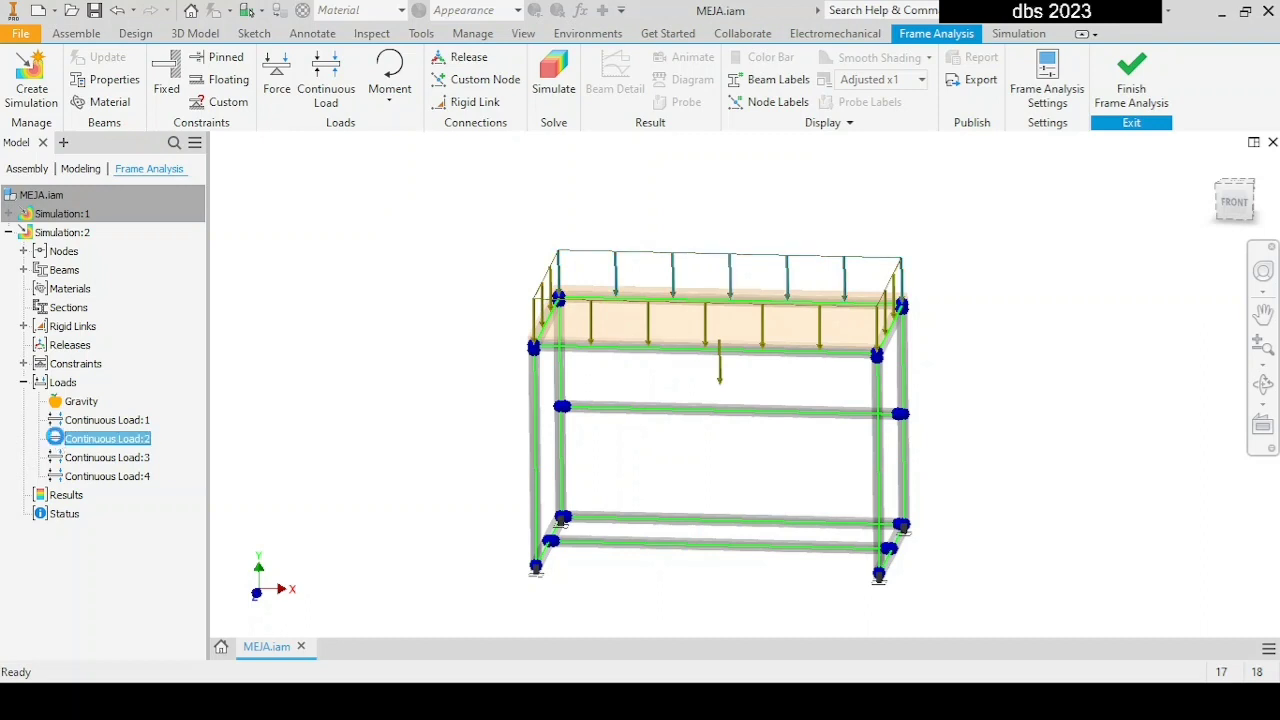
{"action": "left_click", "coordinate": [507, 219]}
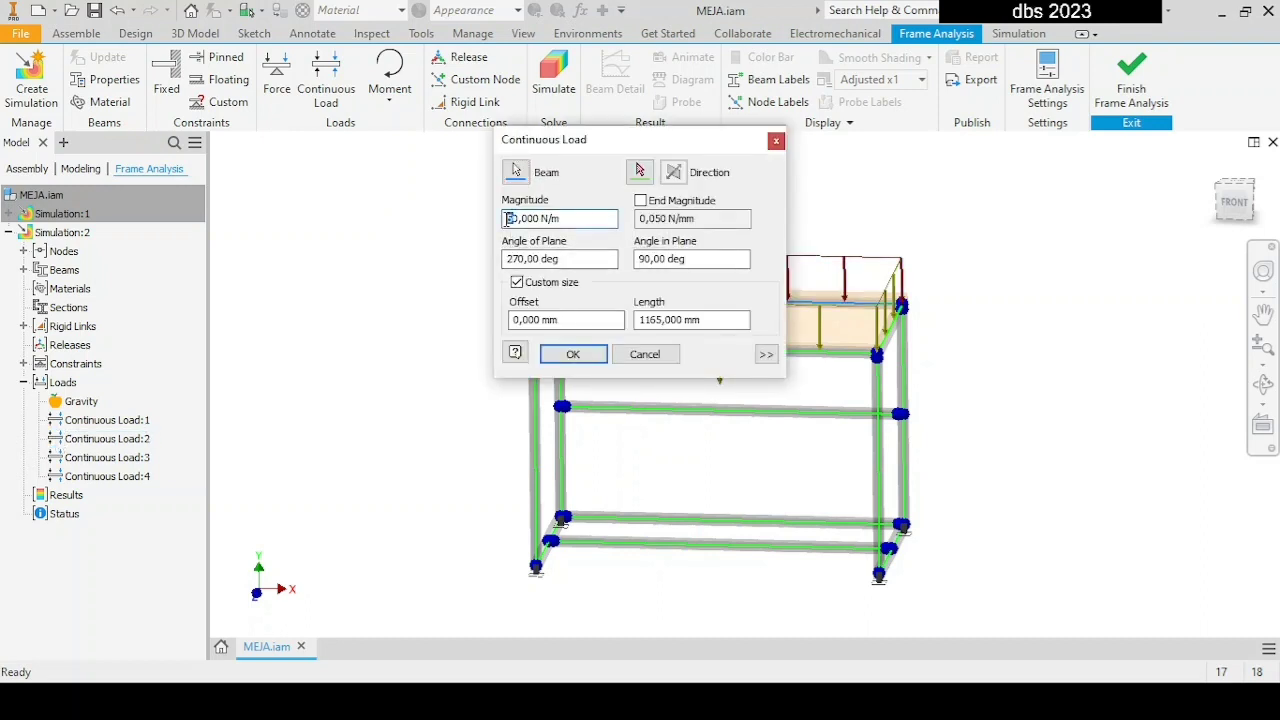
{"action": "left_click", "coordinate": [571, 354]}
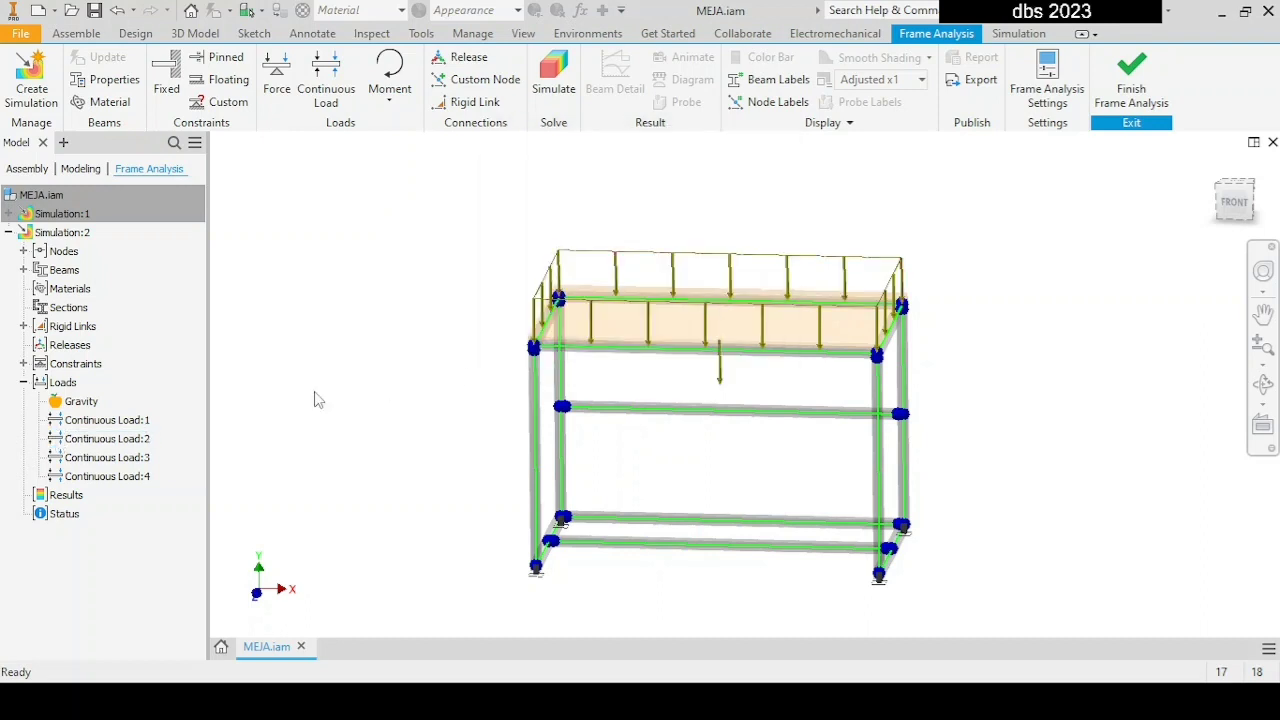
- Set the magnitudes of Continuous Load:3 and Continuous Load:4 in Simulation:2 to 100 N/m
{"action": "double_click", "coordinate": [57, 457]}
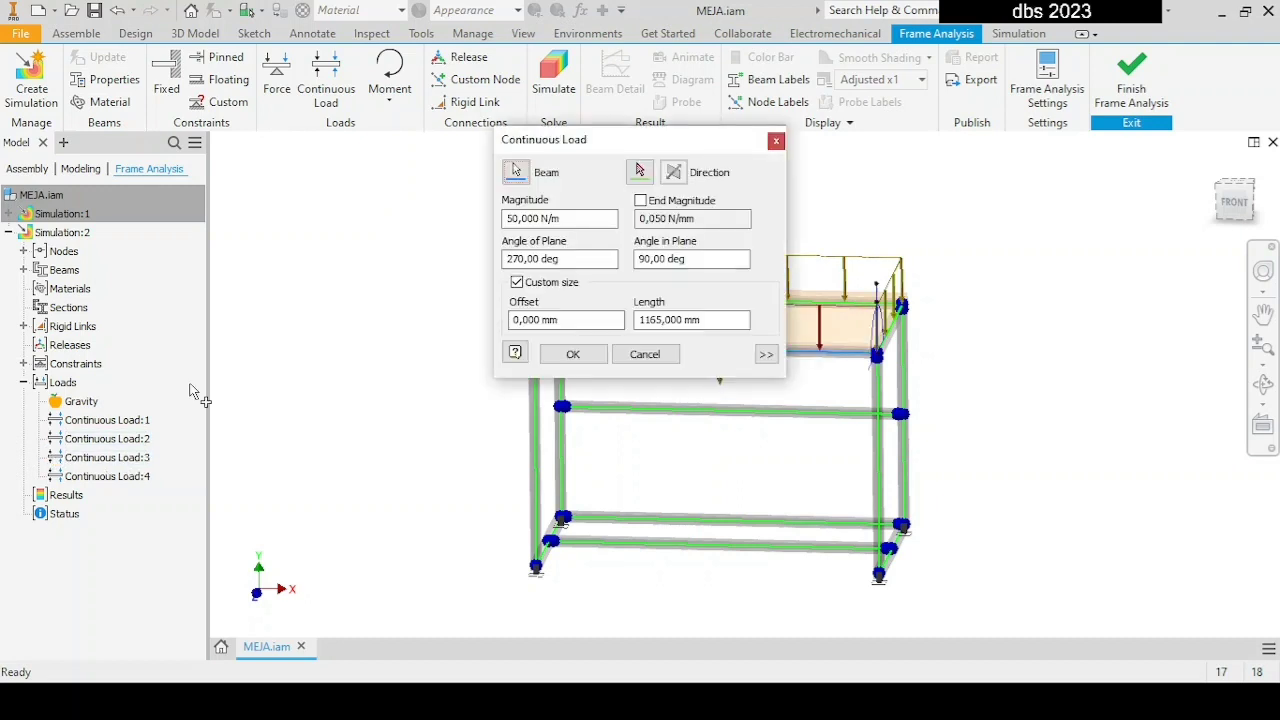
{"action": "left_click", "coordinate": [508, 217]}
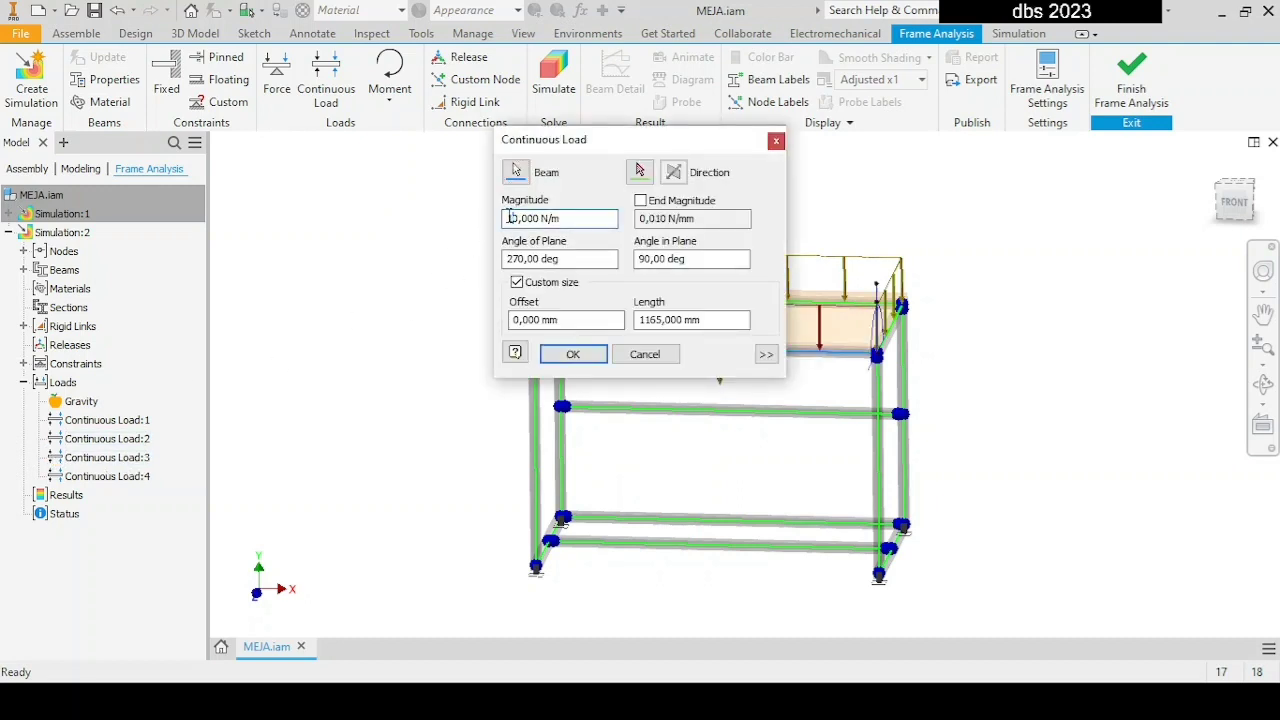
{"action": "type", "text": "0"}
{"action": "left_click", "coordinate": [568, 358]}
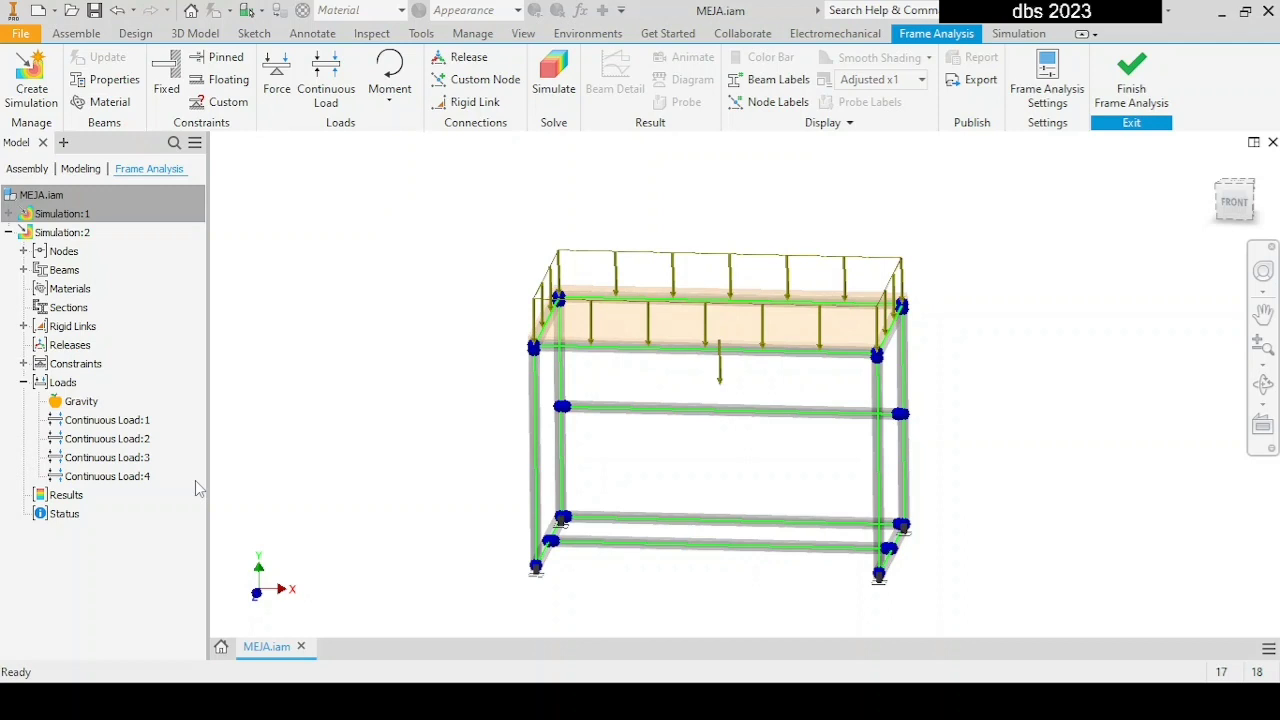
{"action": "left_click", "coordinate": [59, 481]}
{"action": "double_click", "coordinate": [59, 479]}
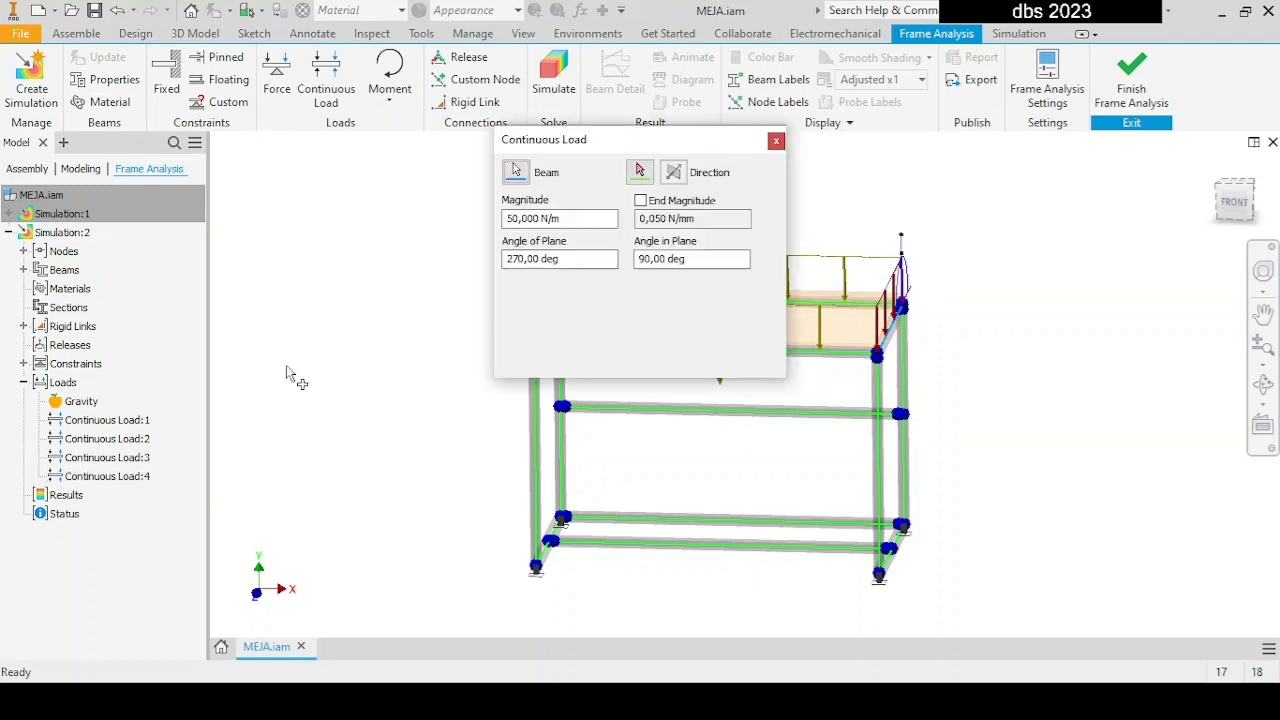
{"action": "left_click", "coordinate": [509, 220]}
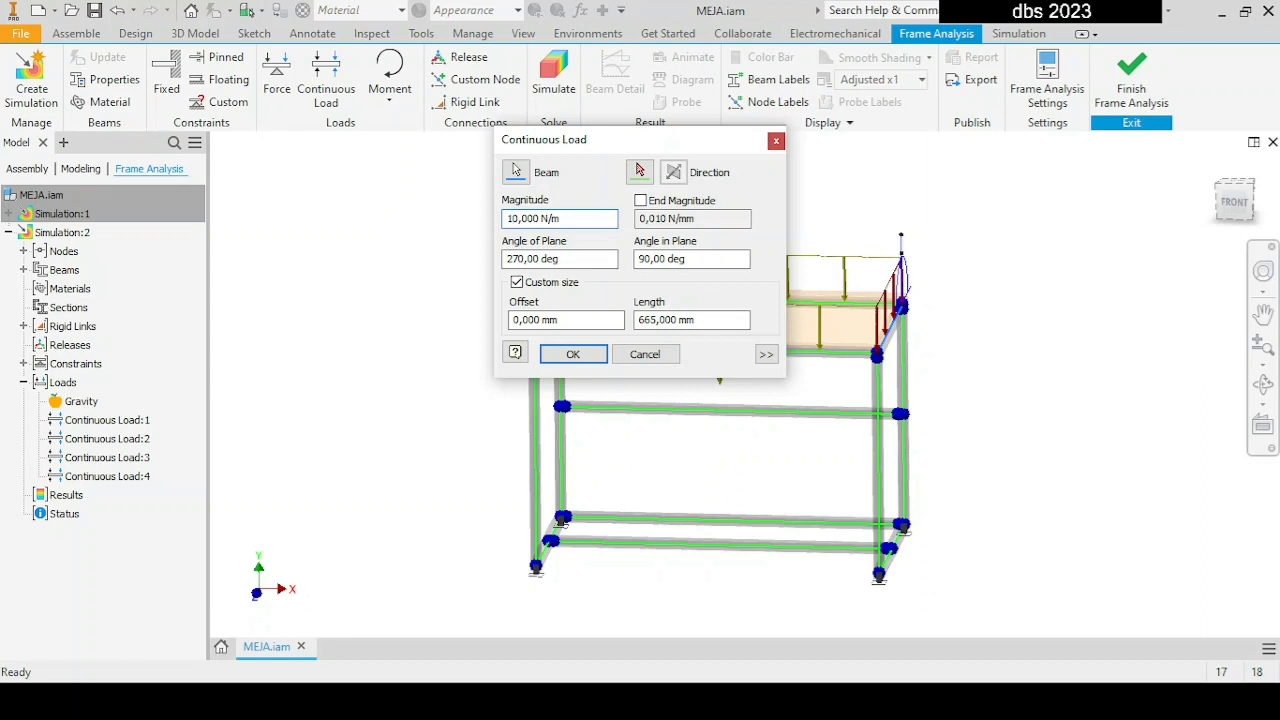
{"action": "type", "text": "0"}
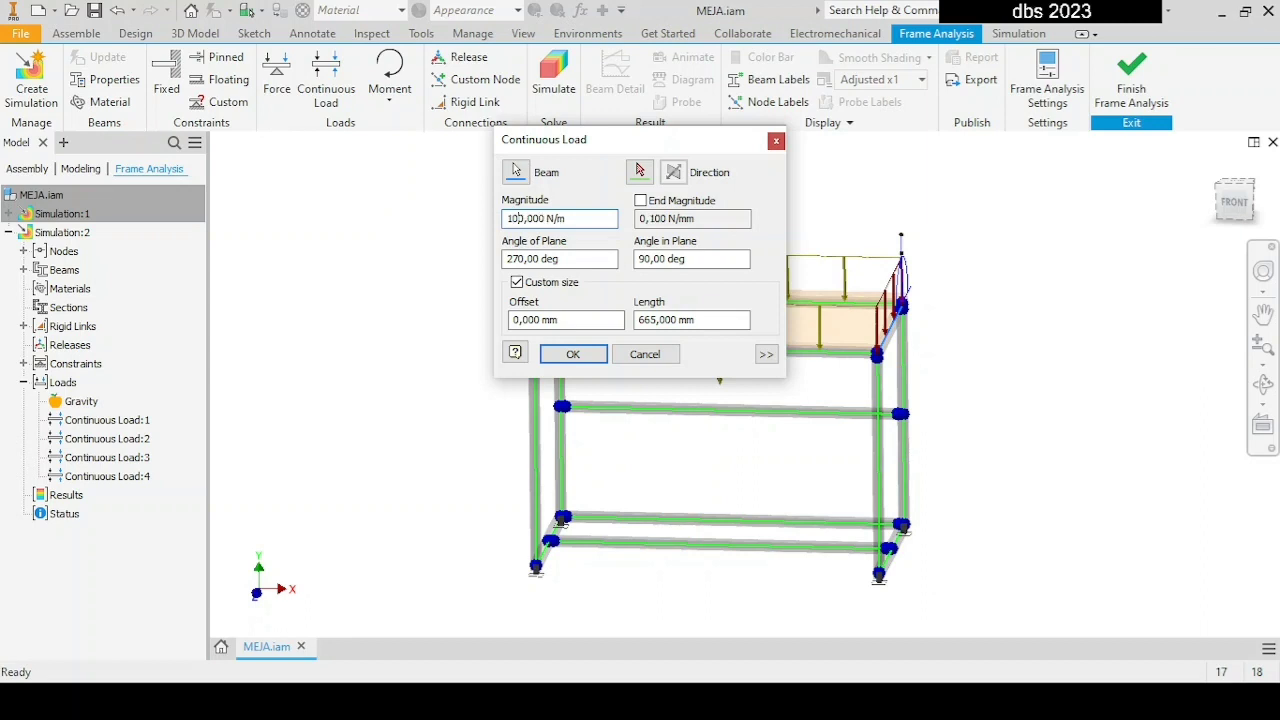
{"action": "left_click", "coordinate": [573, 355]}
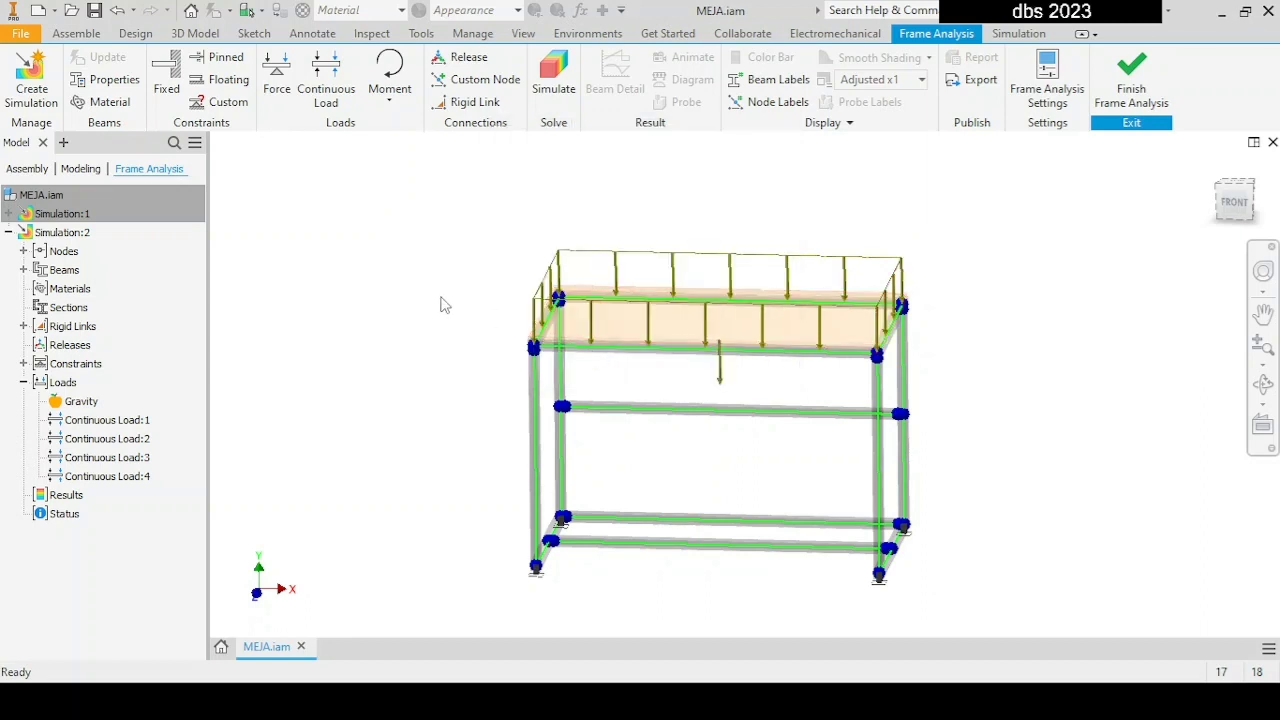
- Simulate Simulation:2 and compare its displacement results with Simulation:1, leaving Simulation:2 active
{"action": "left_click", "coordinate": [572, 72]}
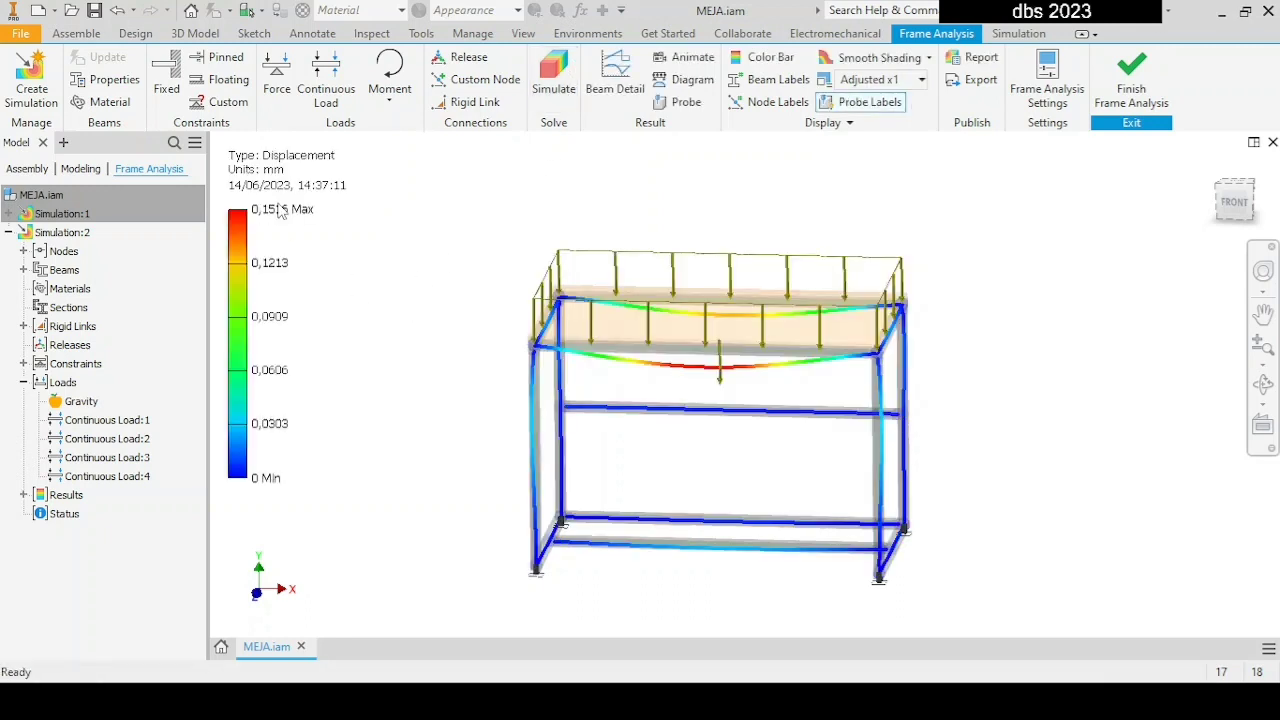
{"action": "double_click", "coordinate": [31, 220]}
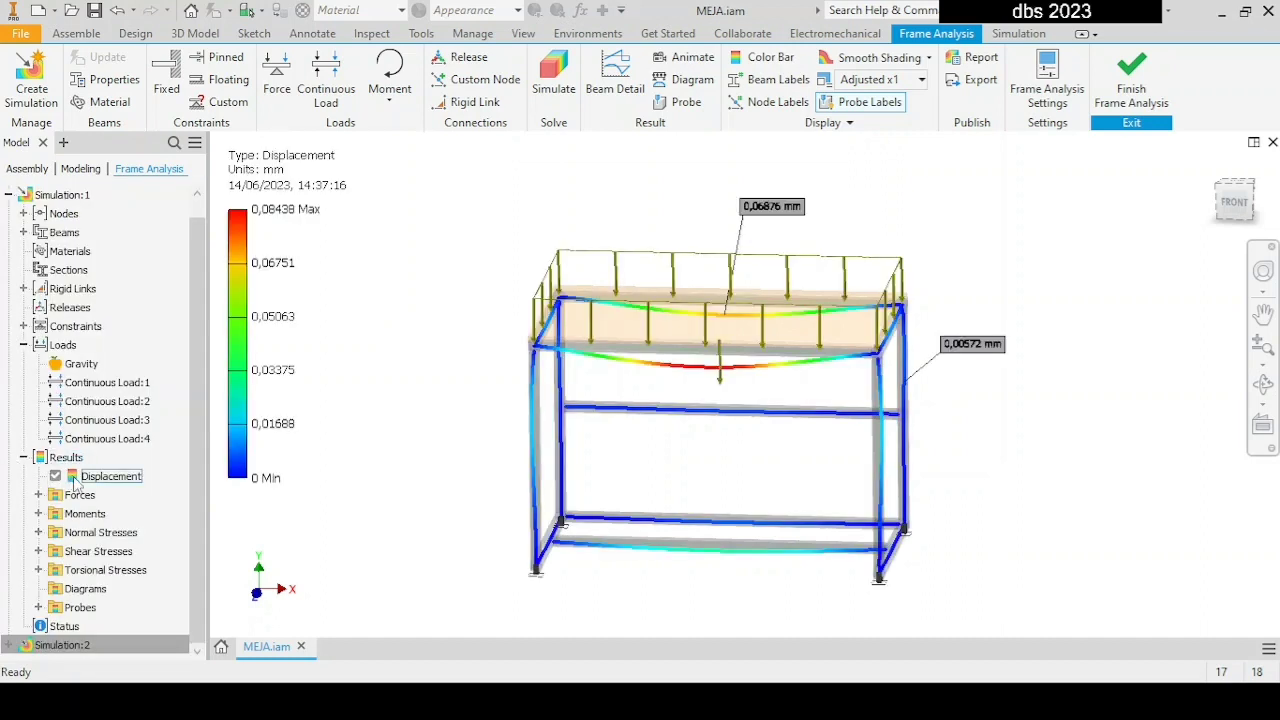
{"action": "left_click", "coordinate": [23, 345]}
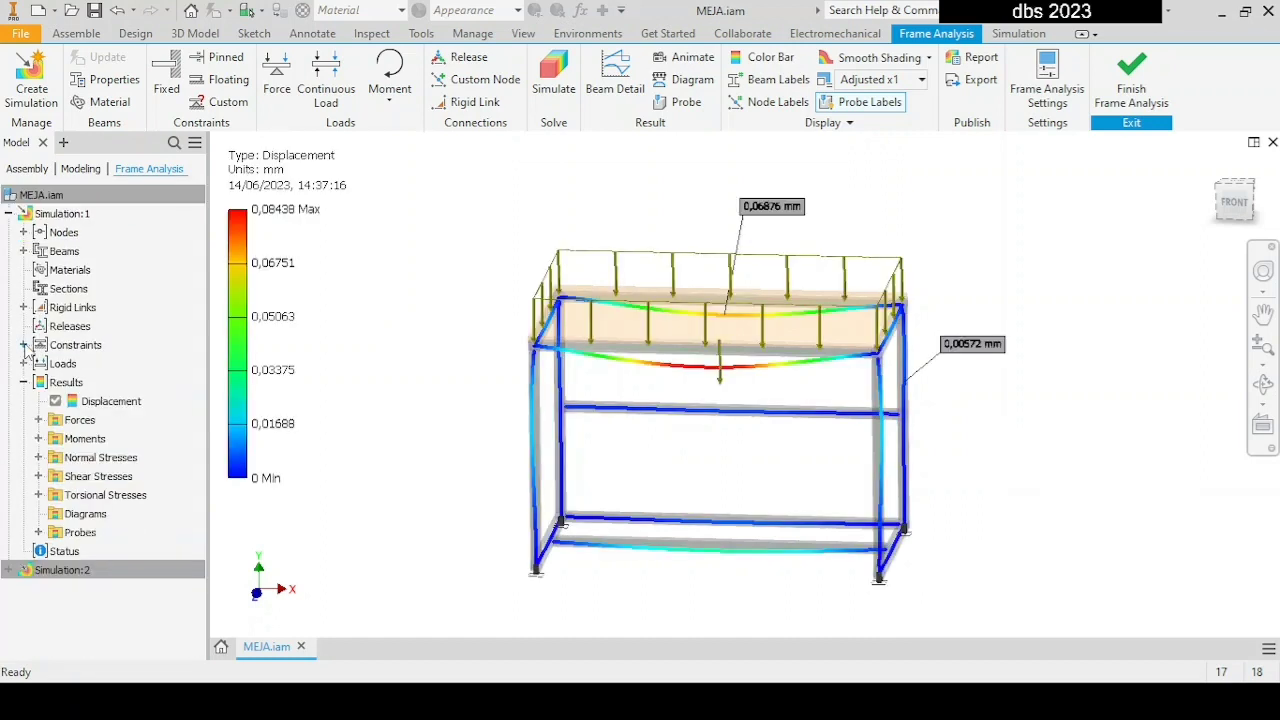
{"action": "double_click", "coordinate": [28, 569]}
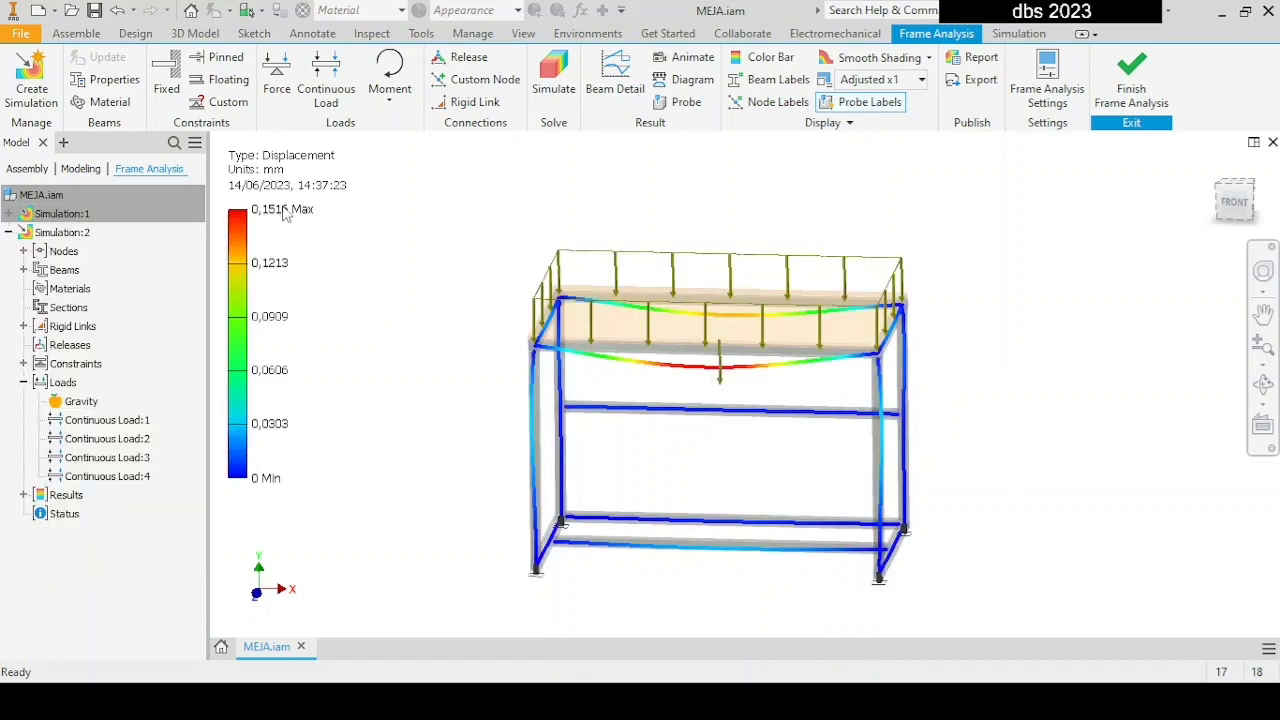
- Finish the frame analysis and save the MEJA assembly
{"action": "left_click", "coordinate": [9, 233]}
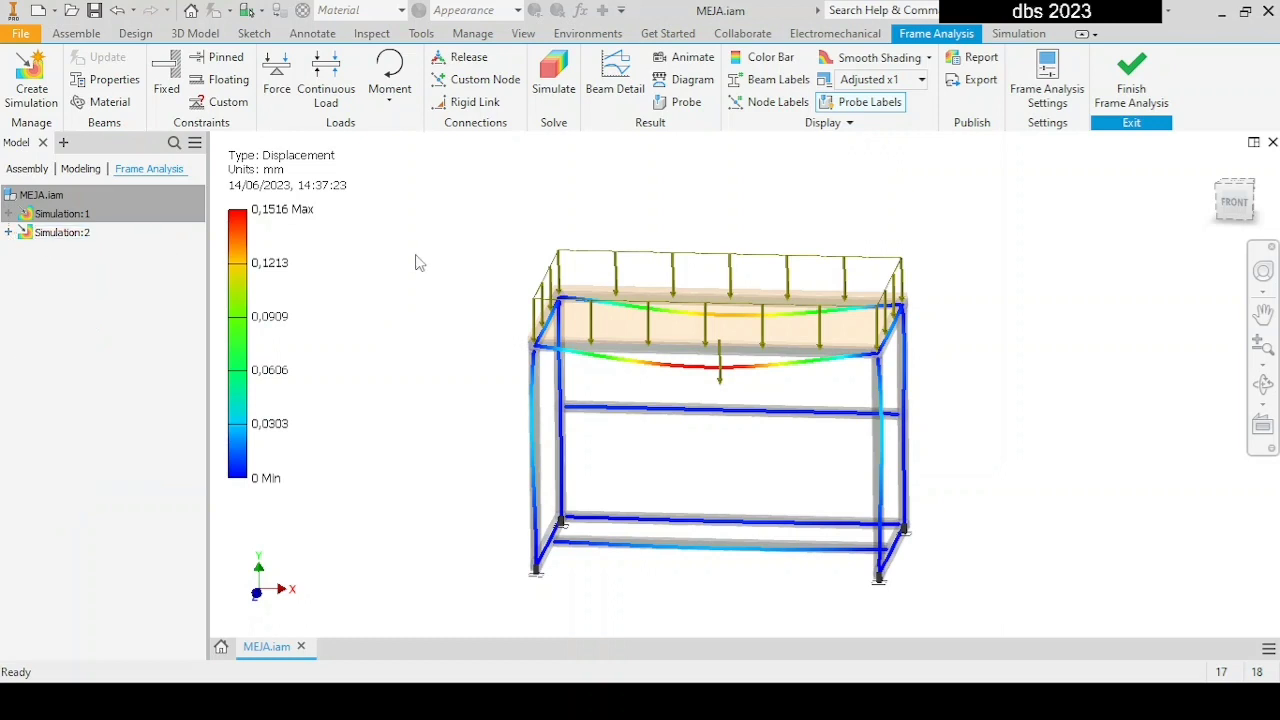
{"action": "left_click", "coordinate": [1145, 82]}
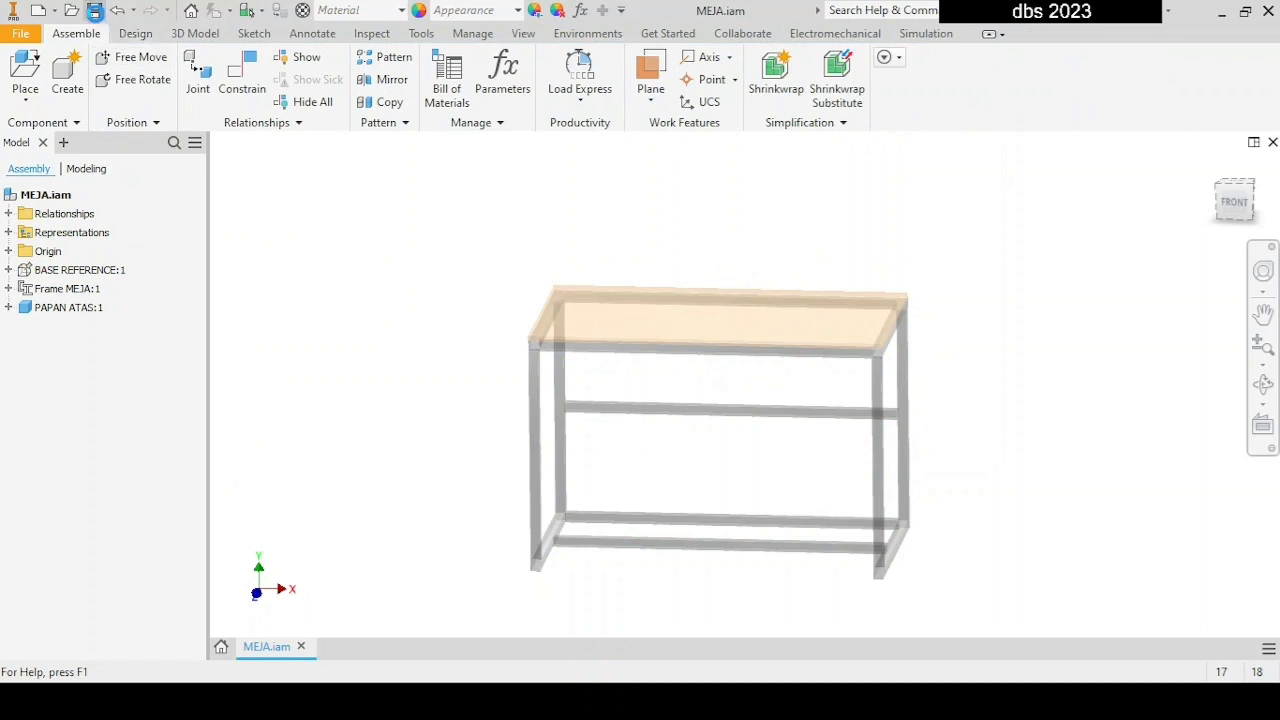
{"action": "key", "text": "ctrl+s"}
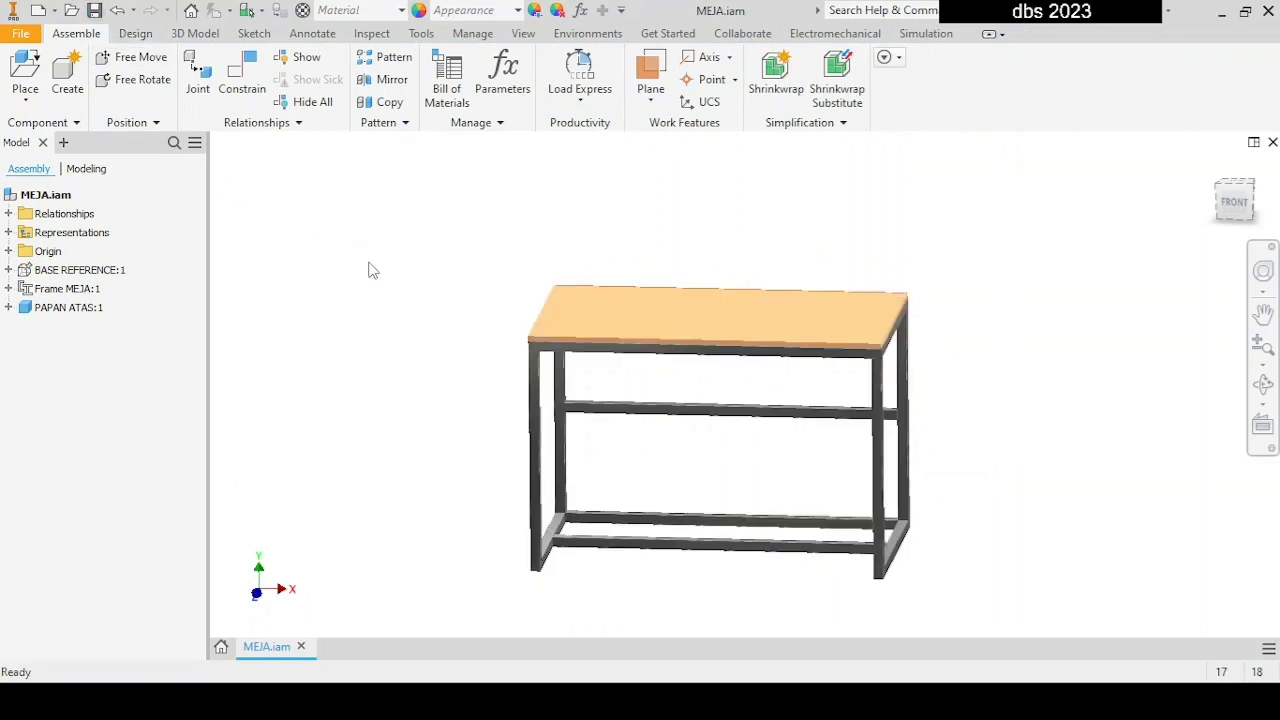